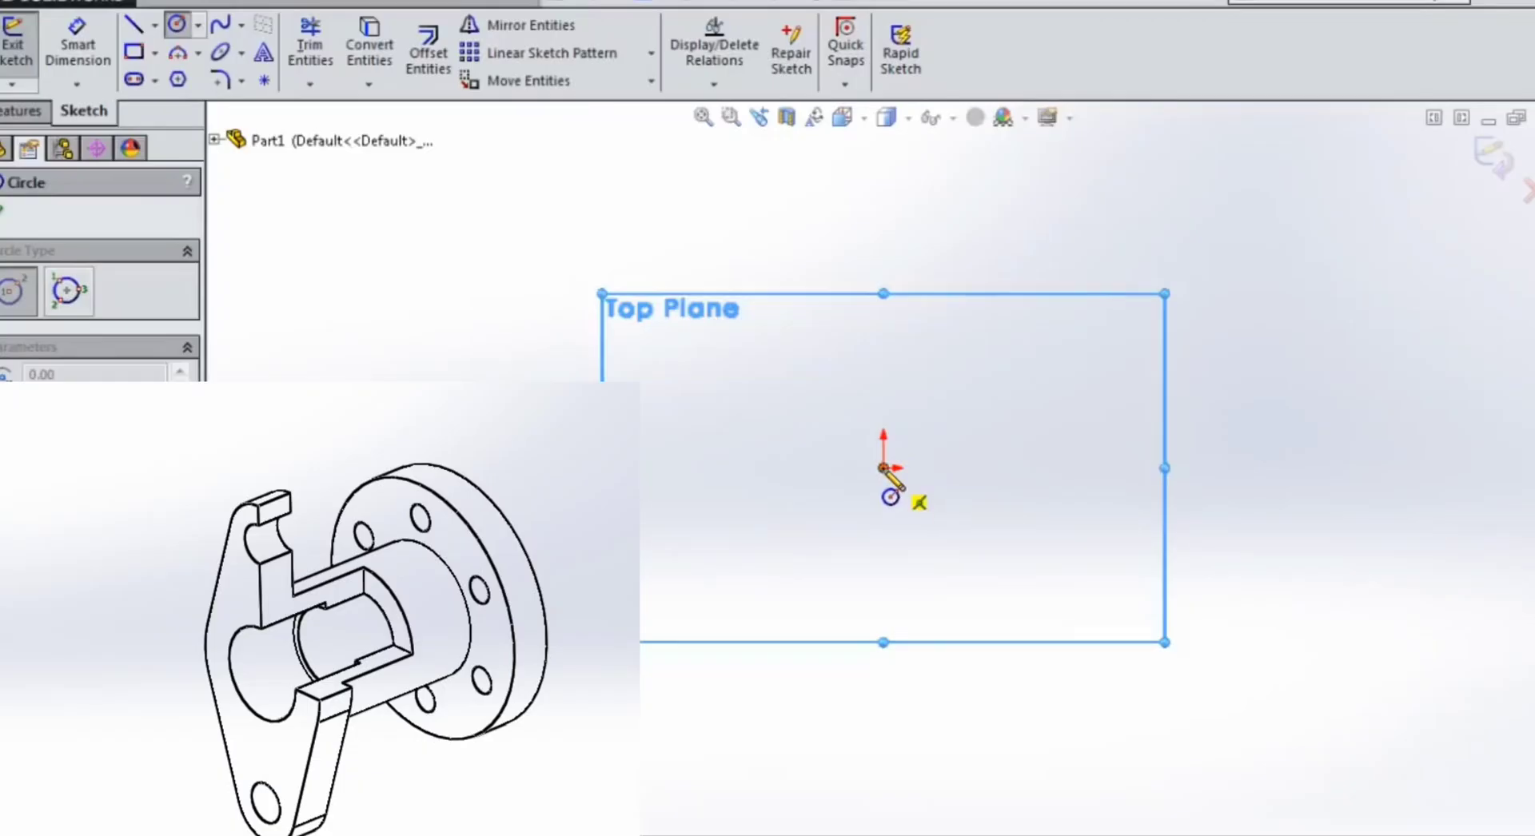
Sketch a circle centred on the origin of the Top Plane and set its diameter to 96 mm.
click(883, 468)
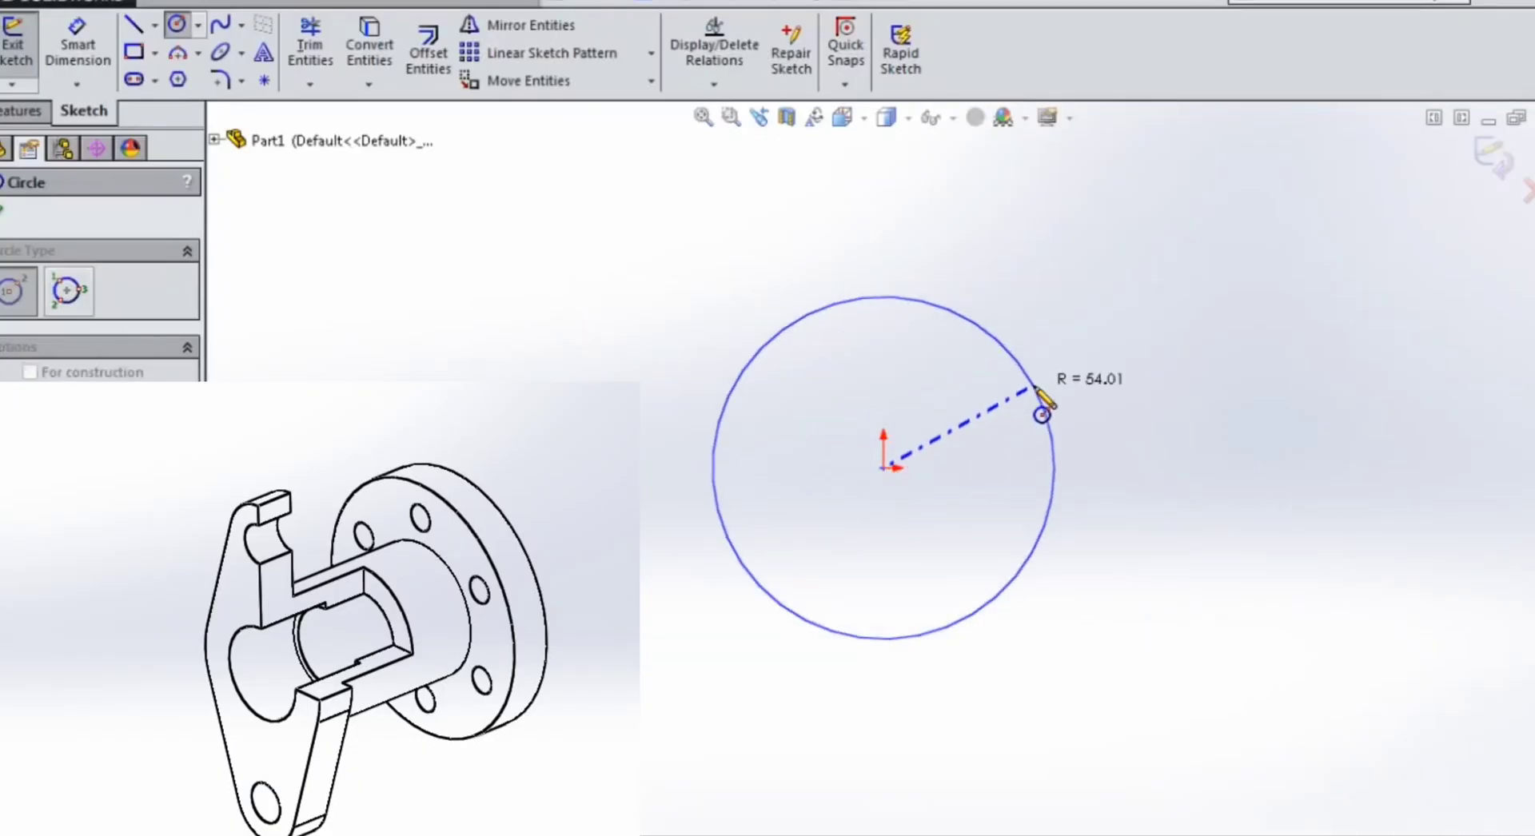
click(1041, 404)
click(78, 48)
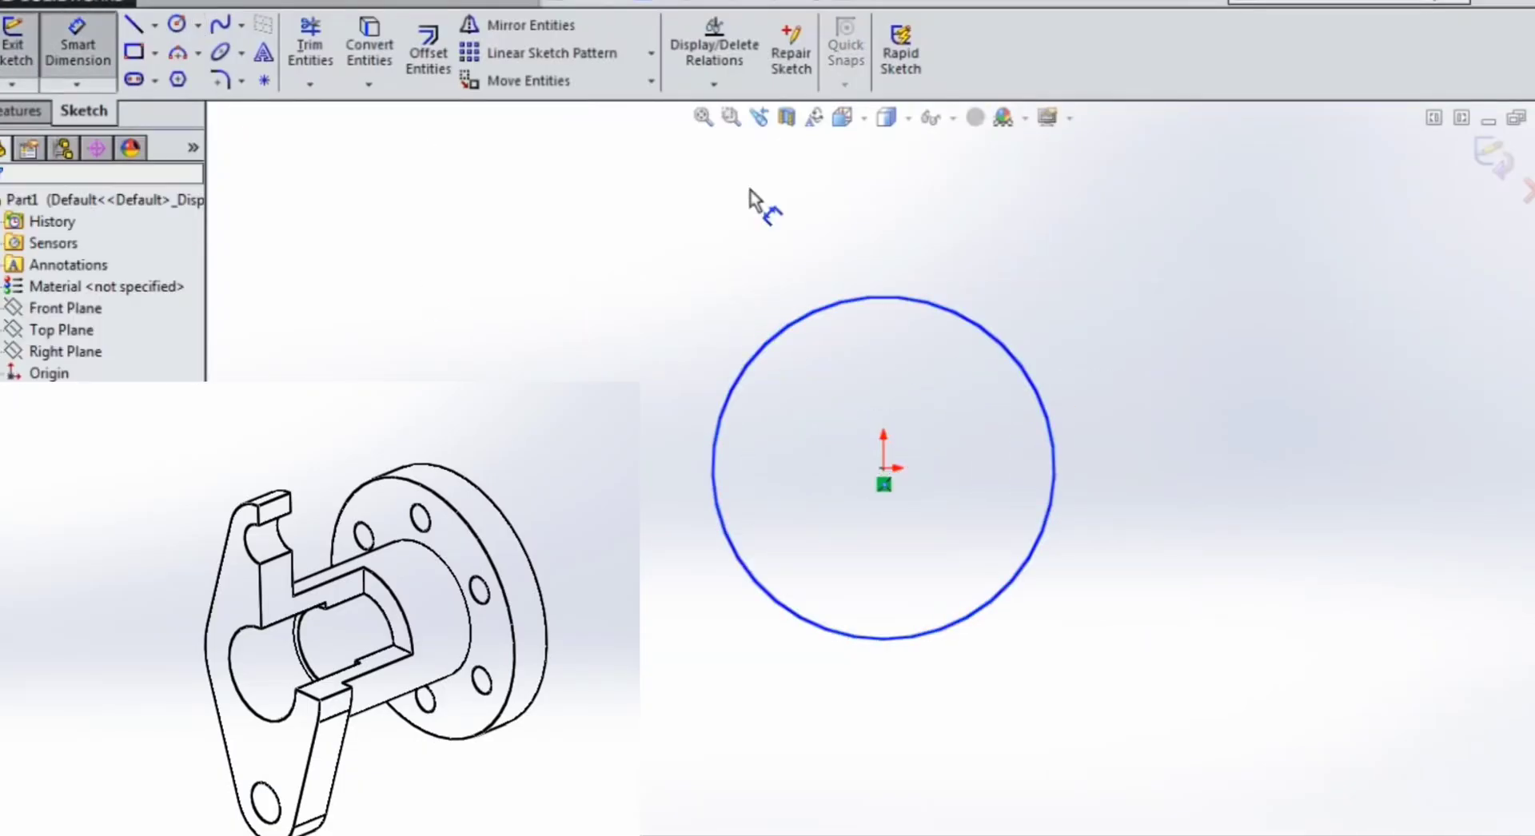
click(849, 309)
click(883, 231)
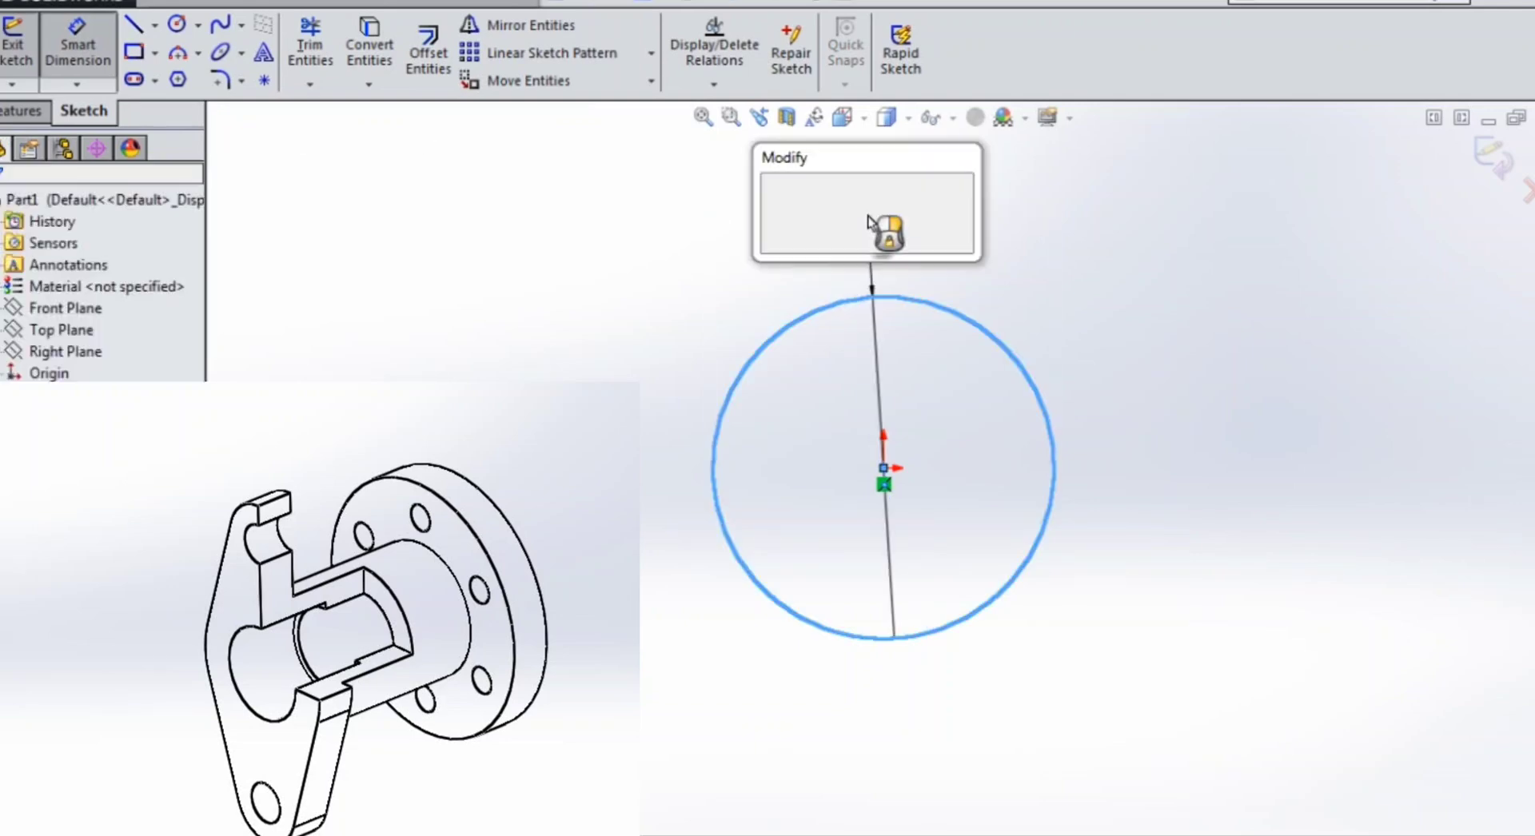
key(Return)
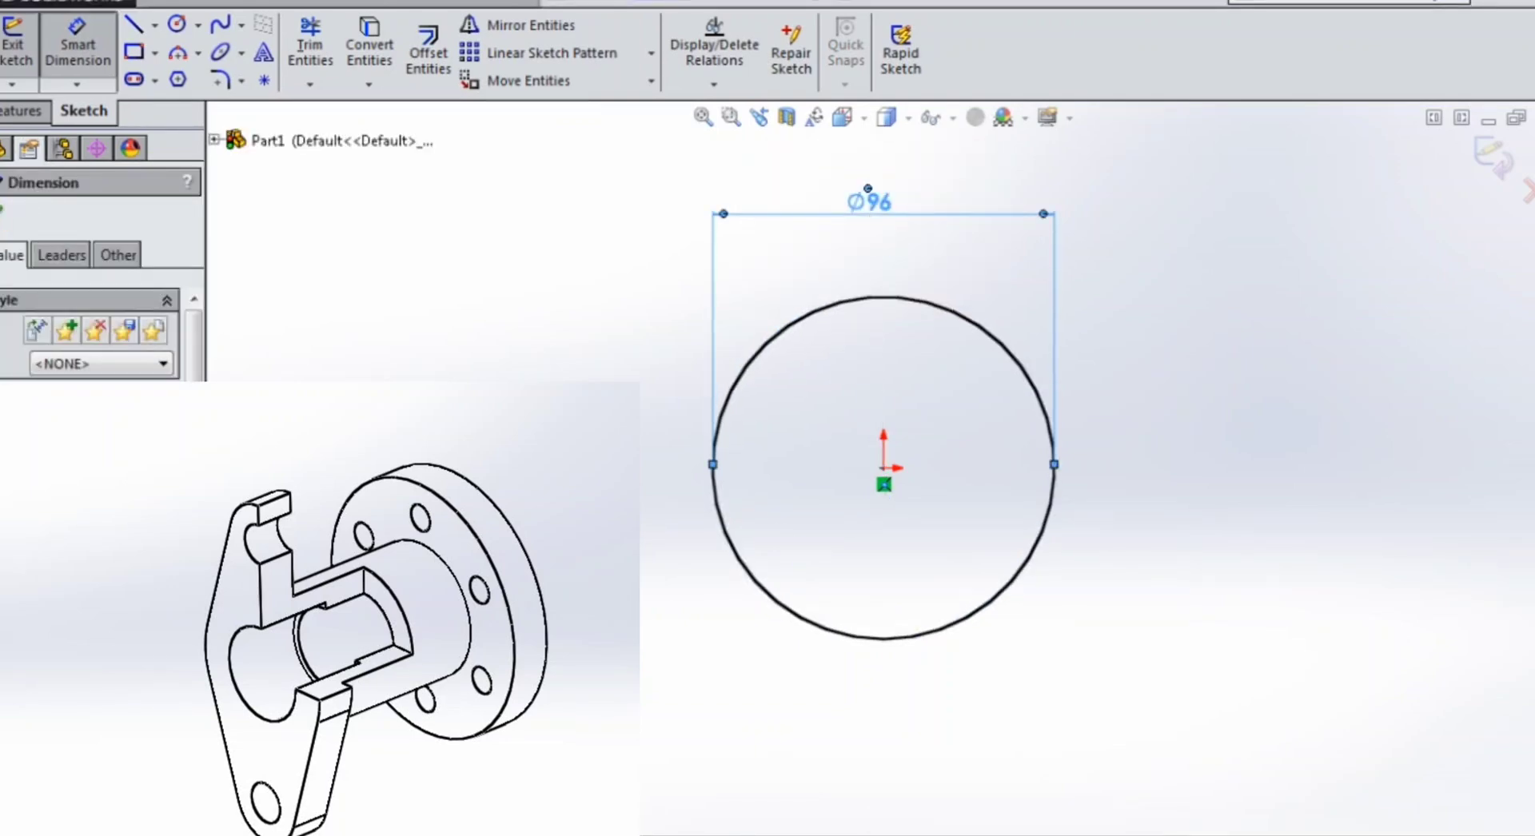
Extrude the 96 mm circle as a blind boss 15 mm deep to form the flange disc.
click(12, 112)
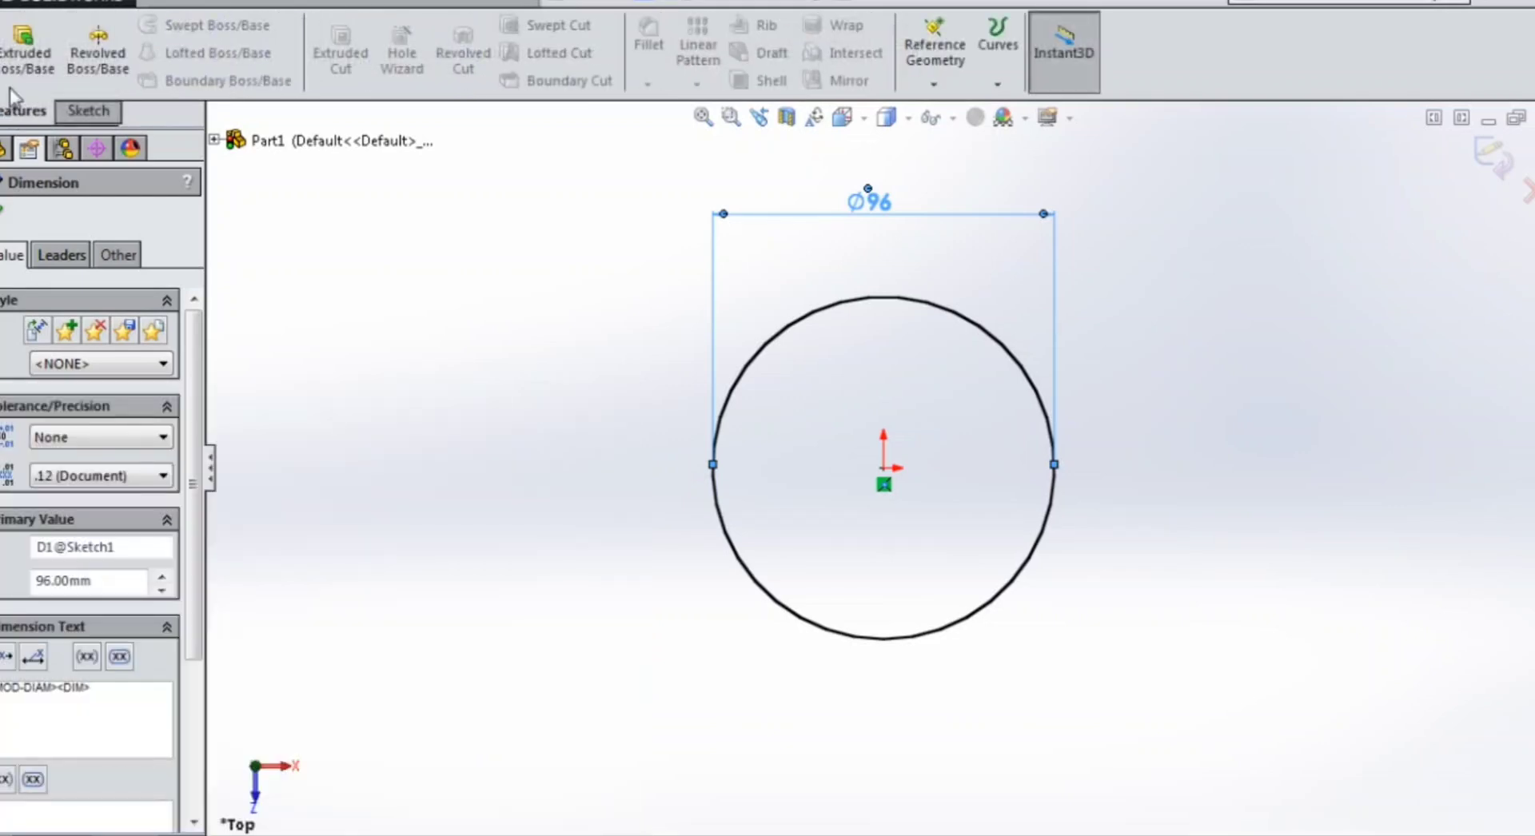
click(24, 48)
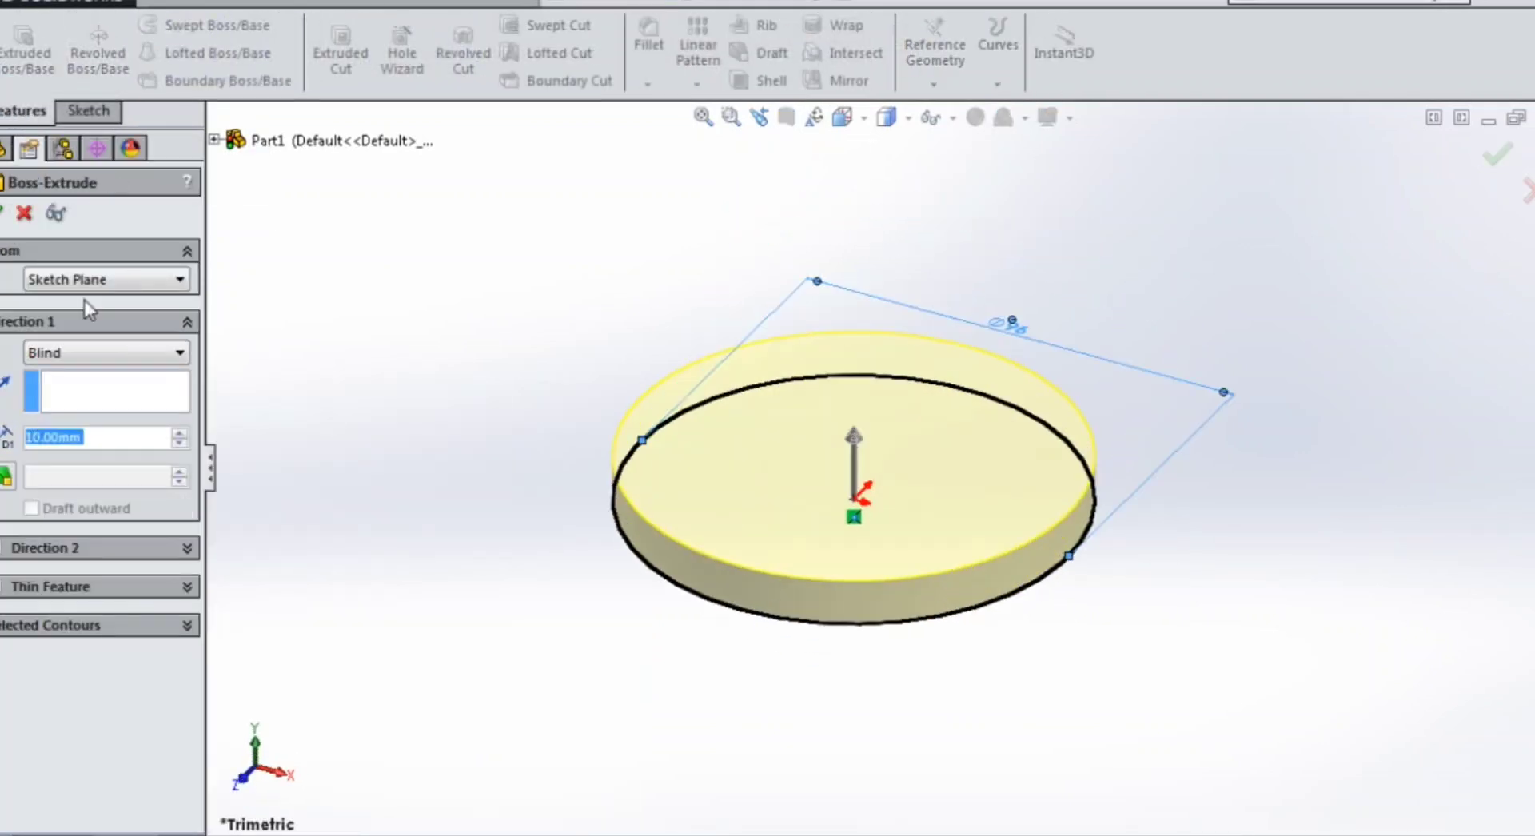
text(15)
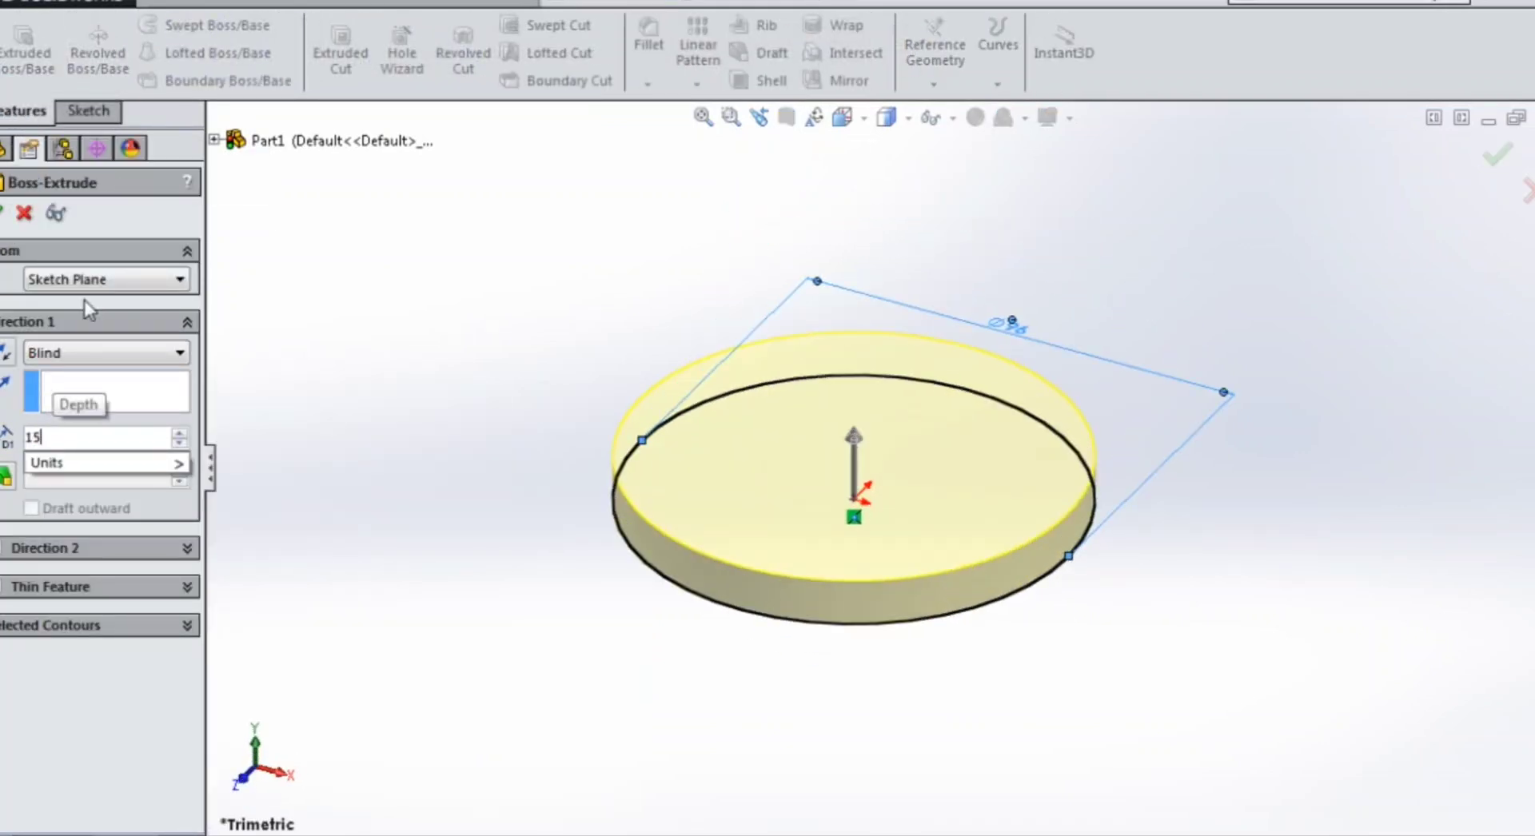
key(Return)
key(Return)
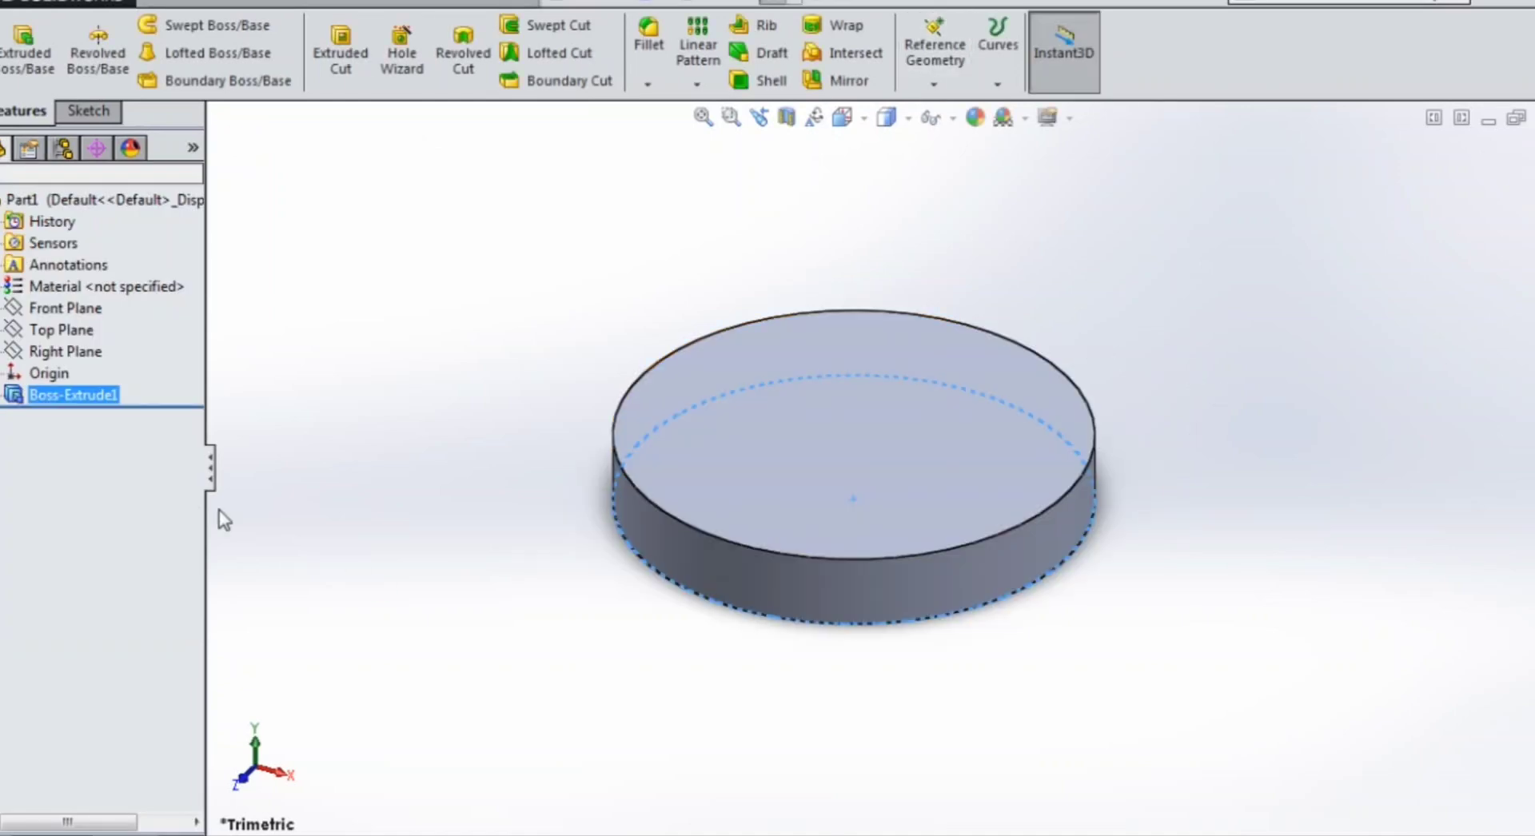
Start a sketch on the flange disc's top face and draw a circle of about 27 mm radius centred on the origin.
click(879, 454)
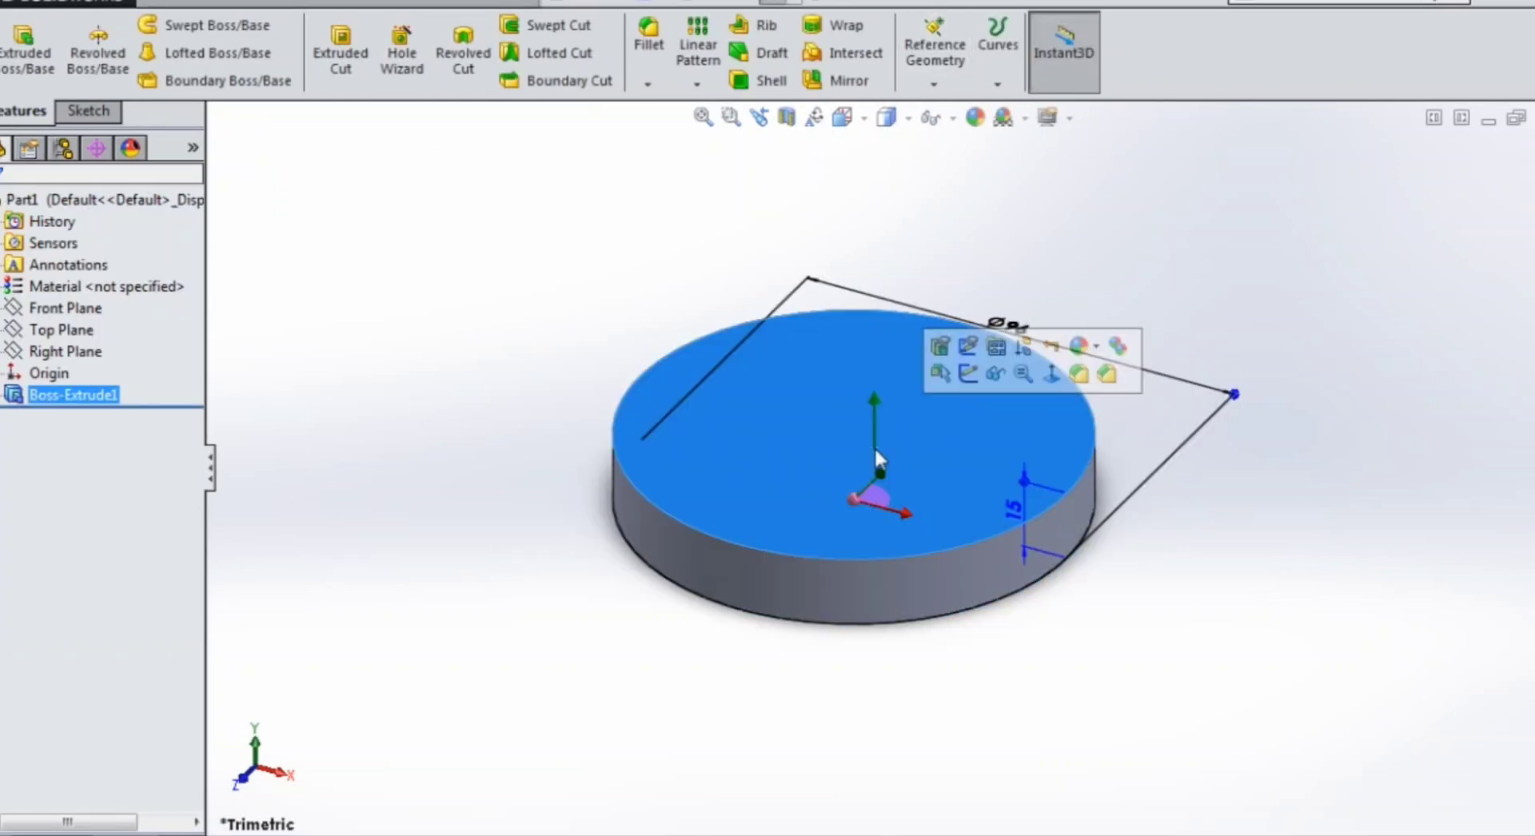
click(970, 374)
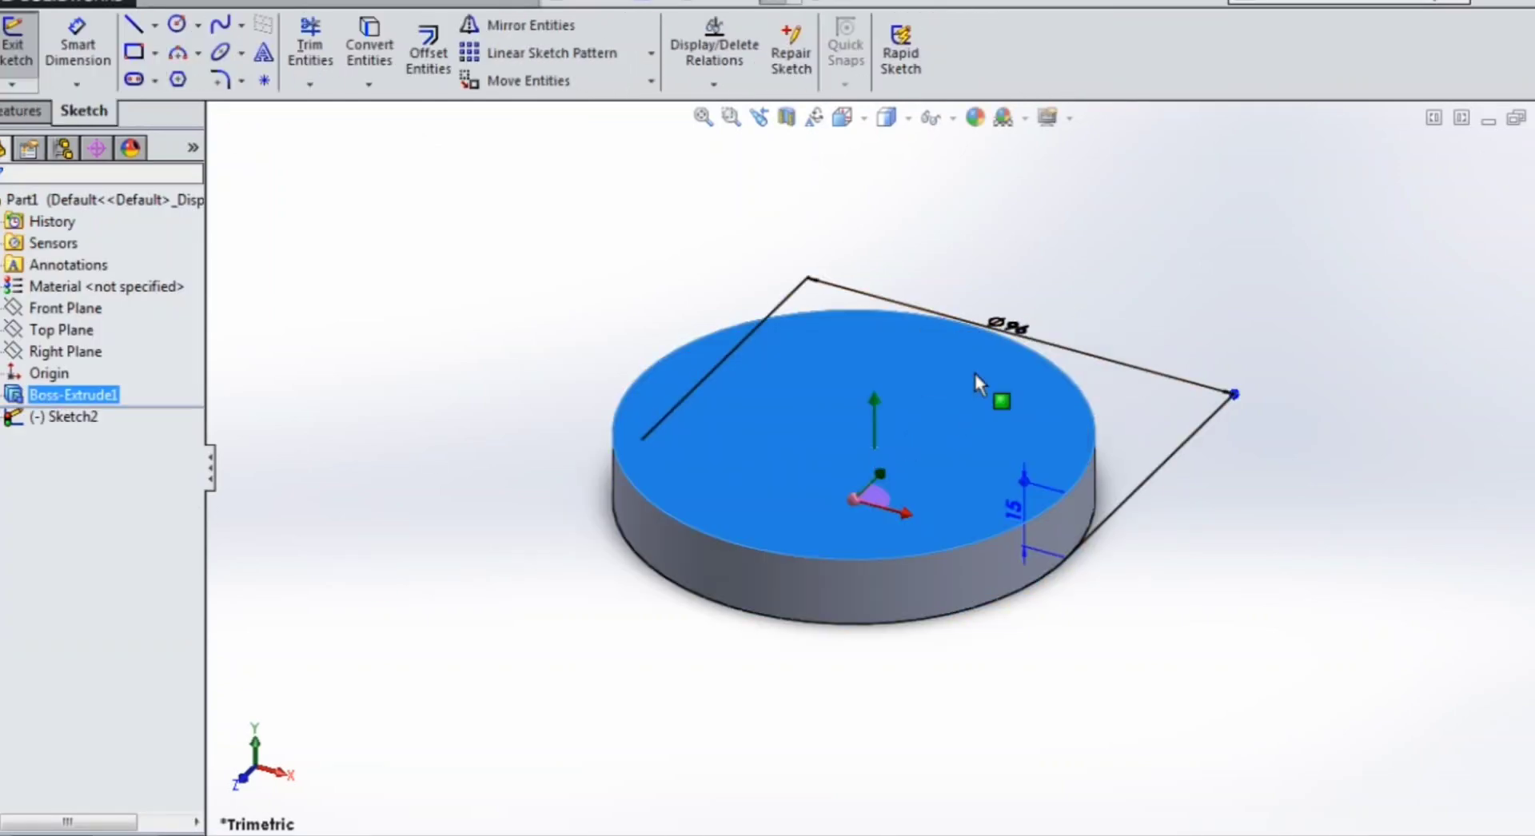
click(866, 120)
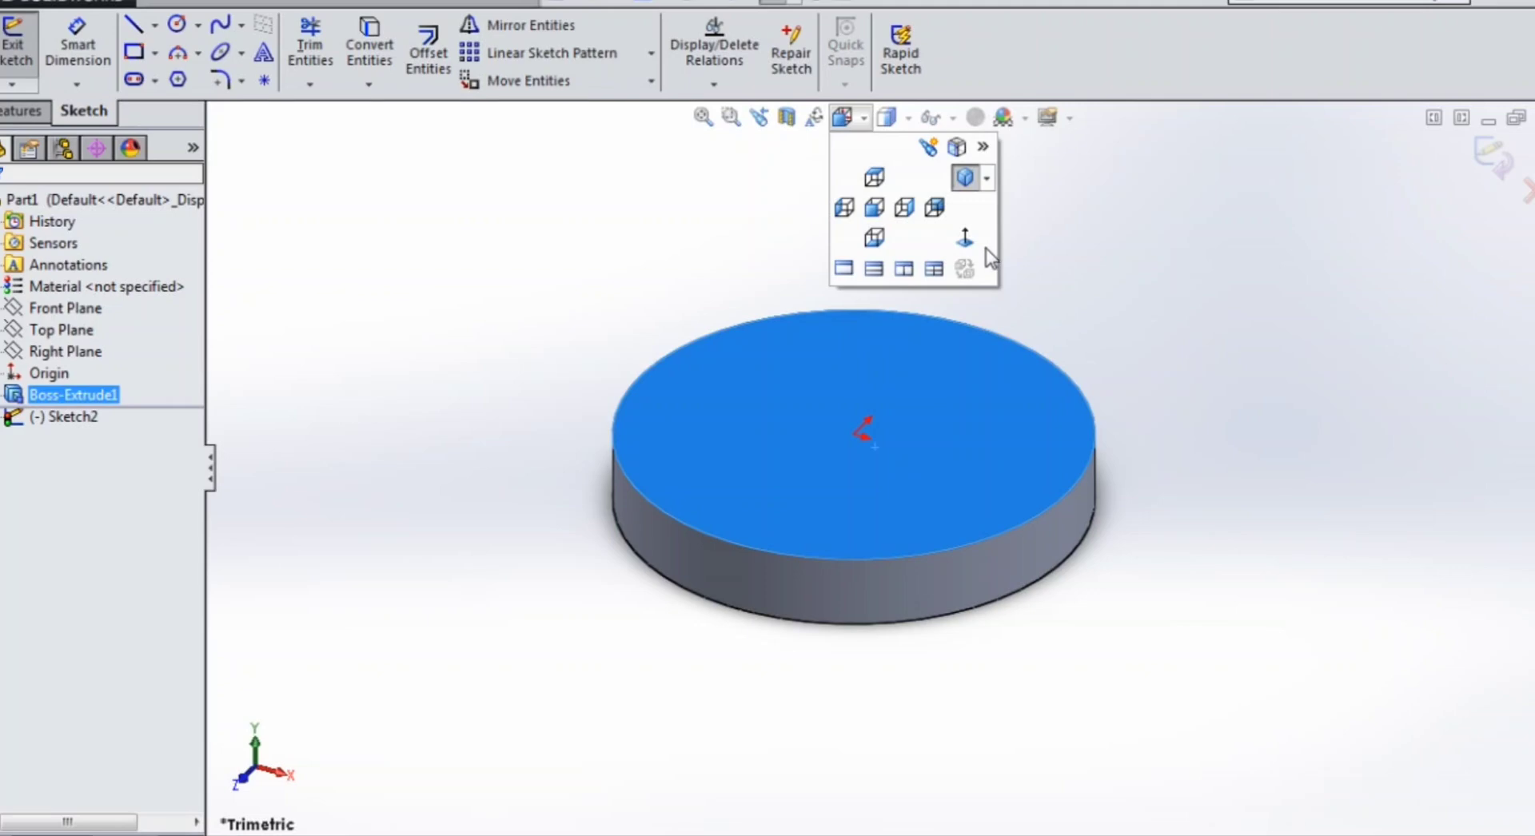
click(967, 238)
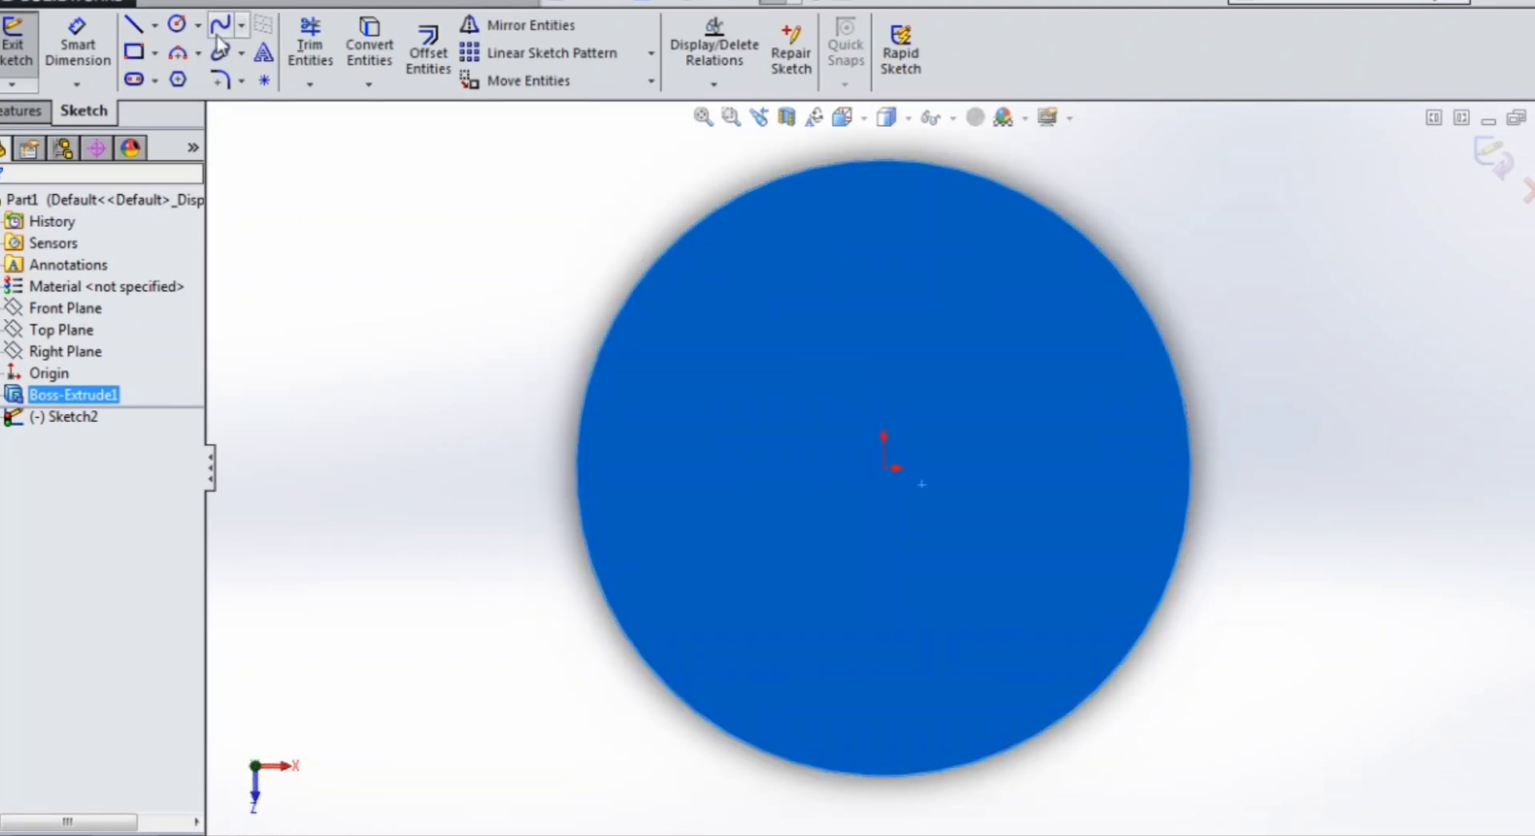
click(198, 25)
click(220, 52)
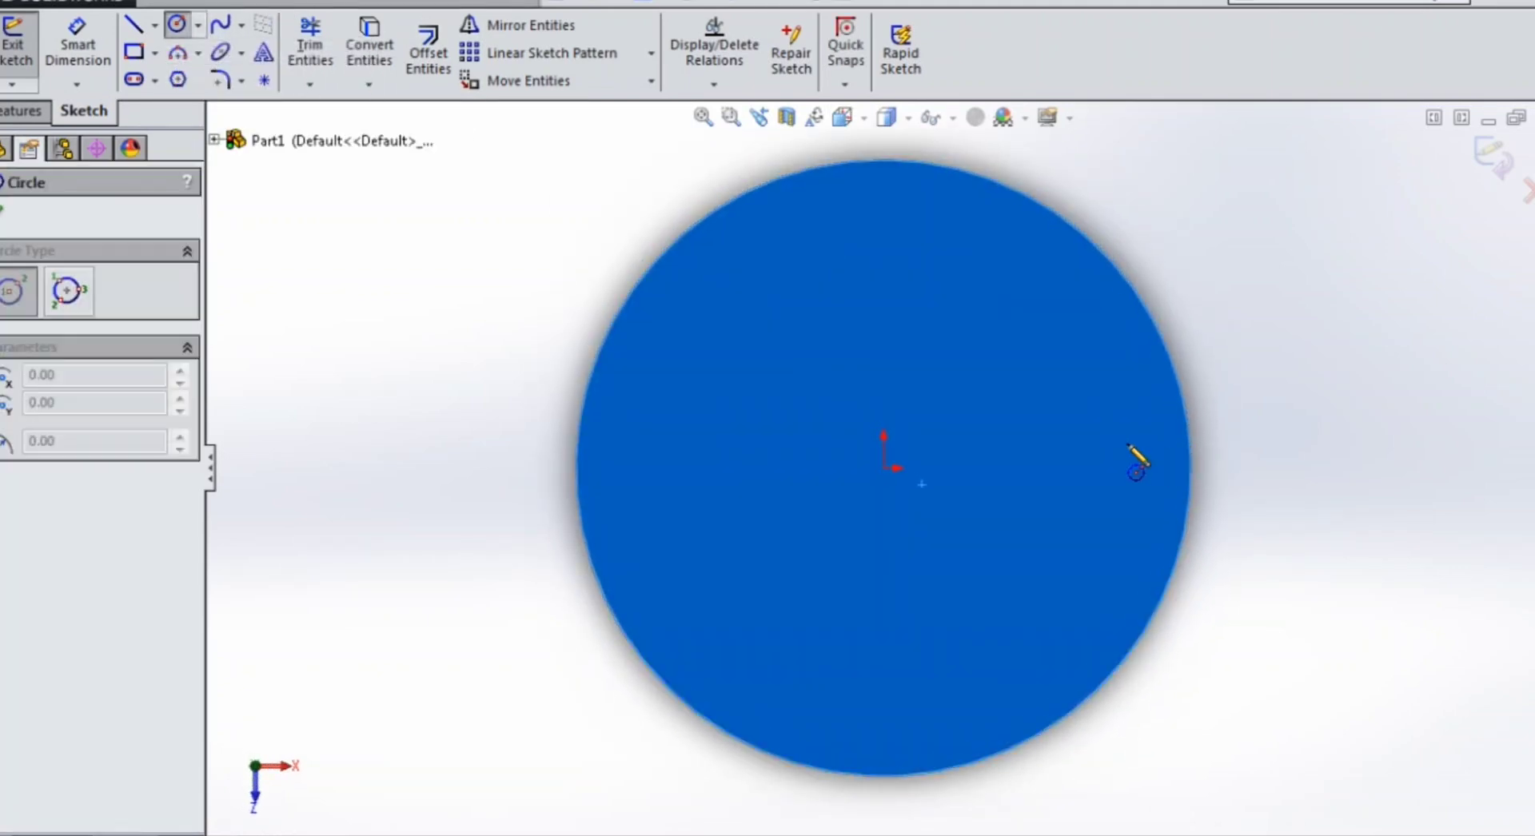
mouse_move(1106, 252)
click(885, 468)
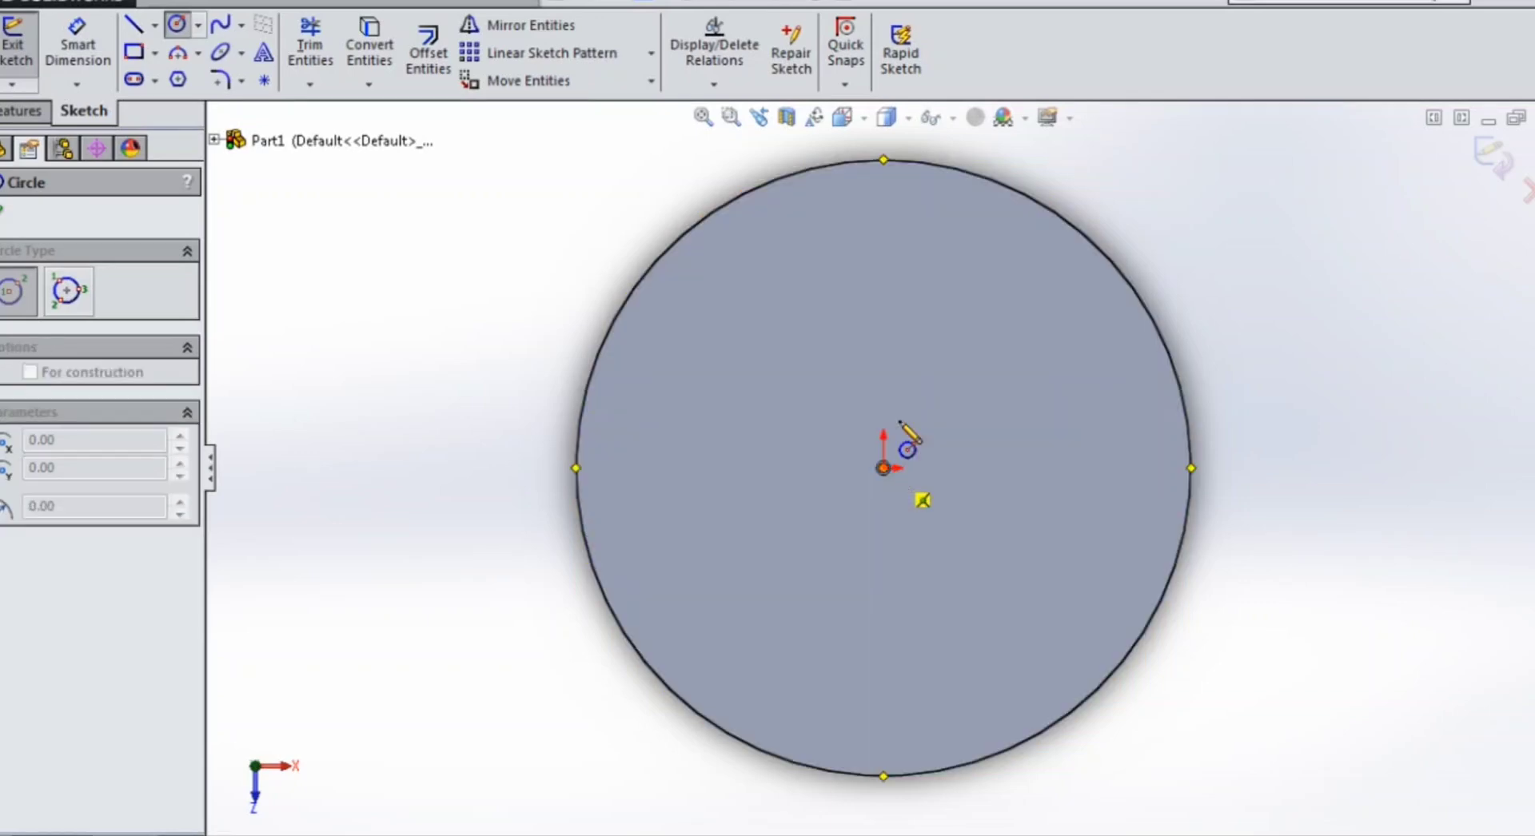
click(991, 333)
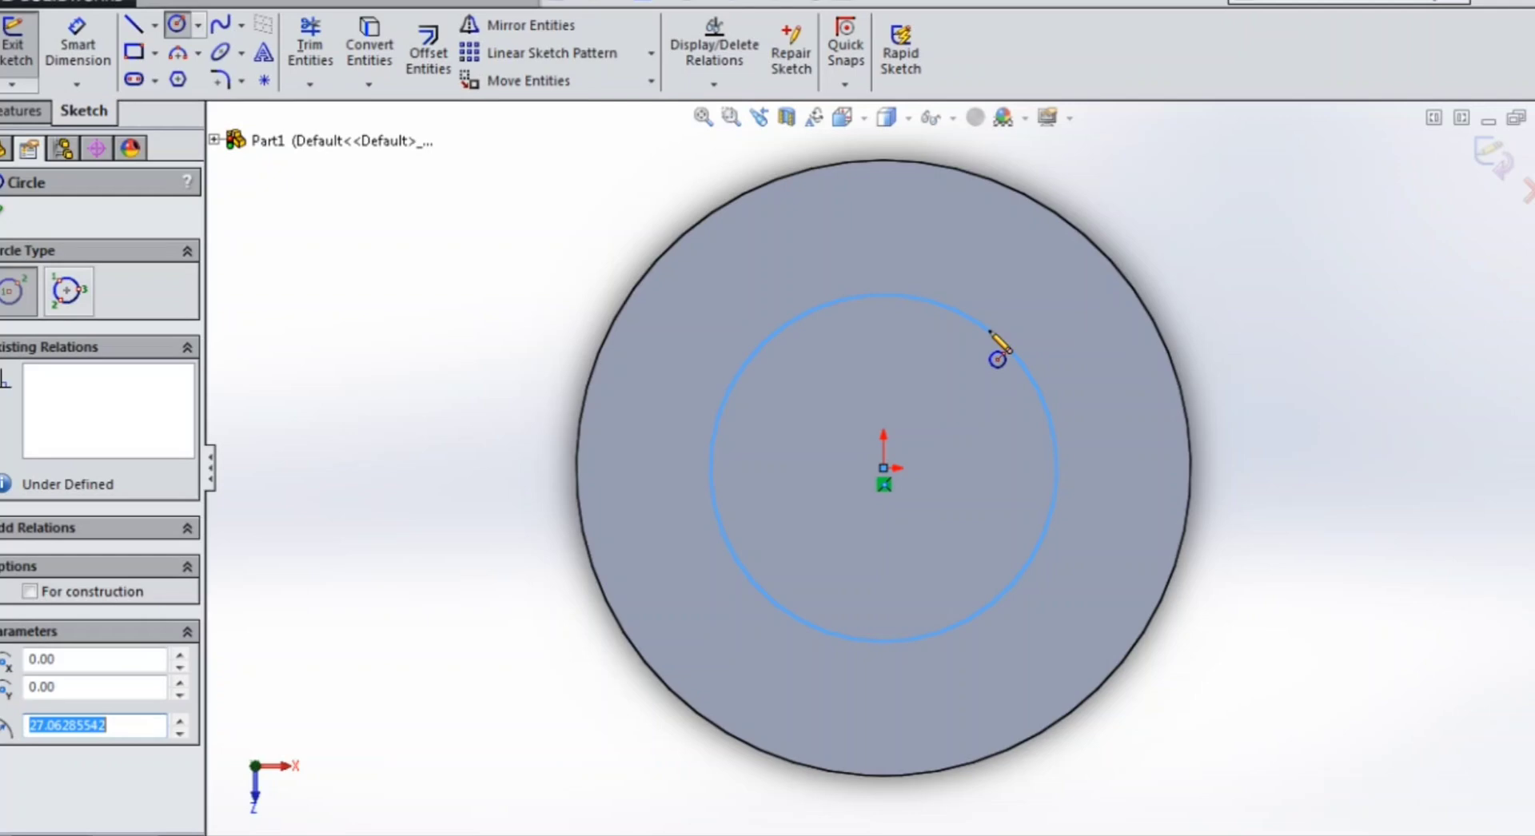
Dimension the inner circle's diameter to 50 mm.
click(78, 48)
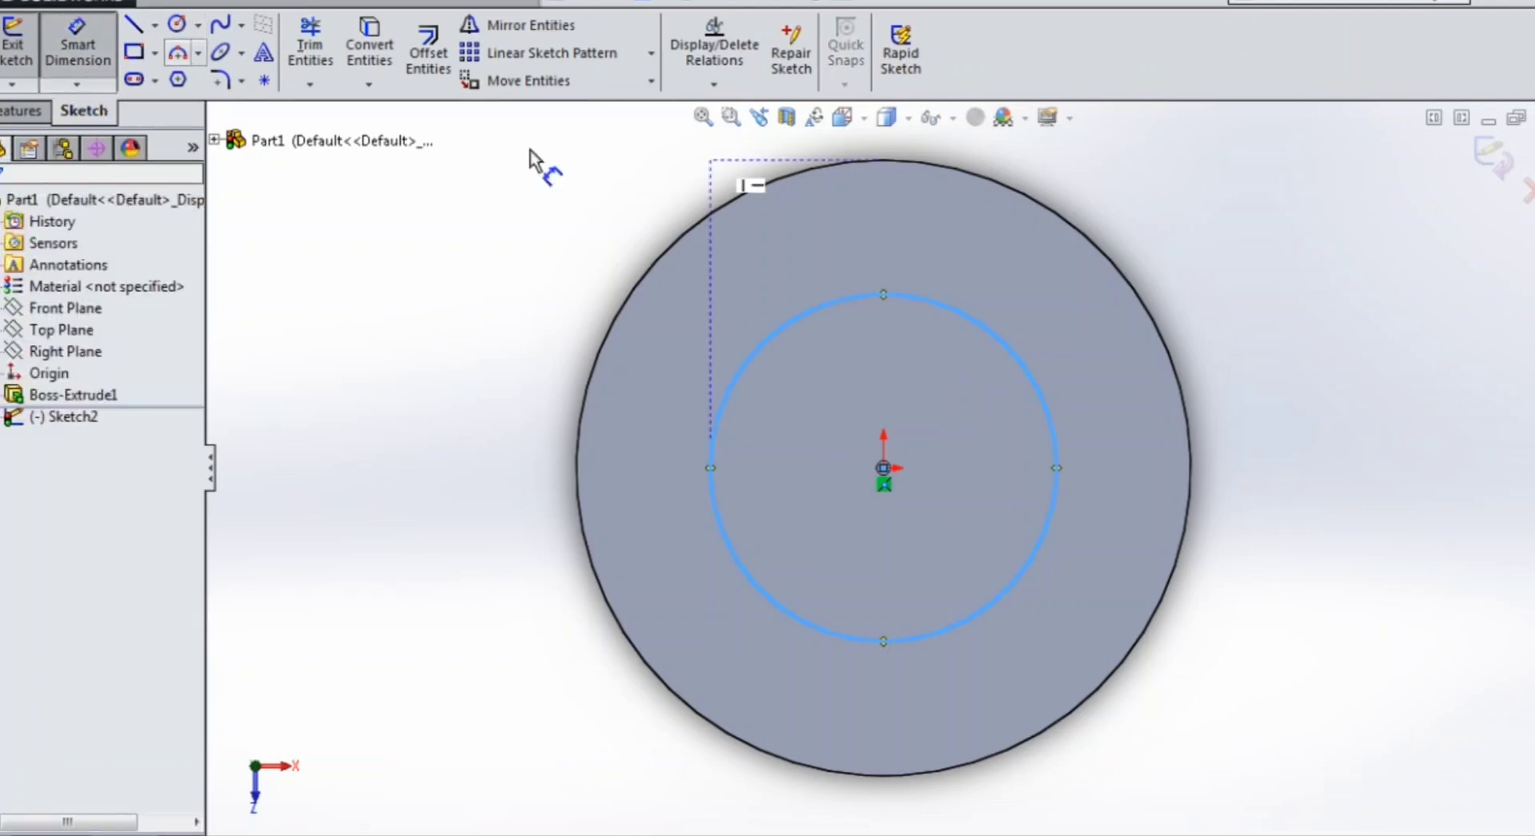
click(898, 308)
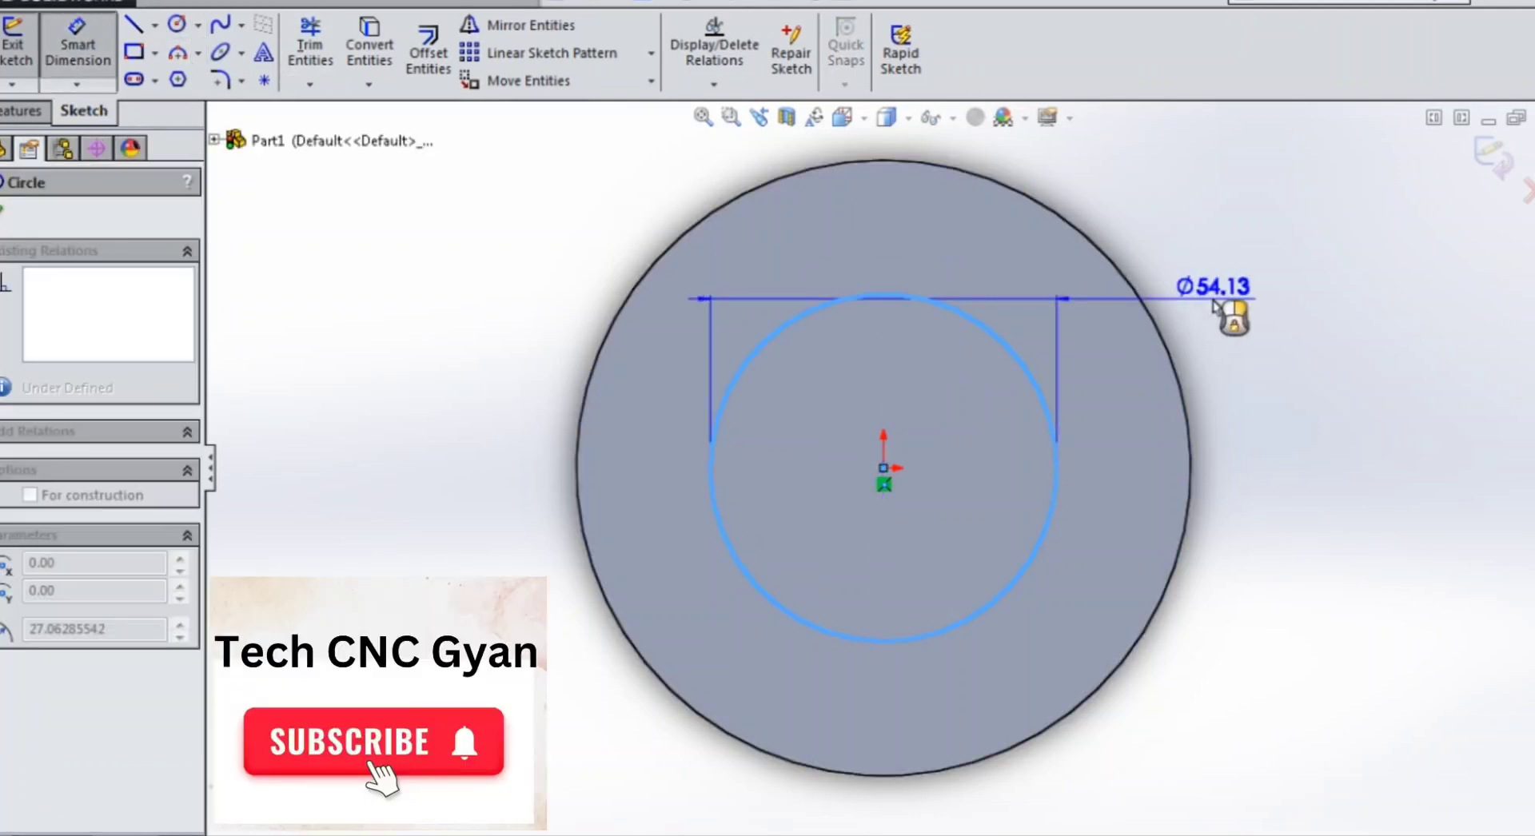
click(1279, 315)
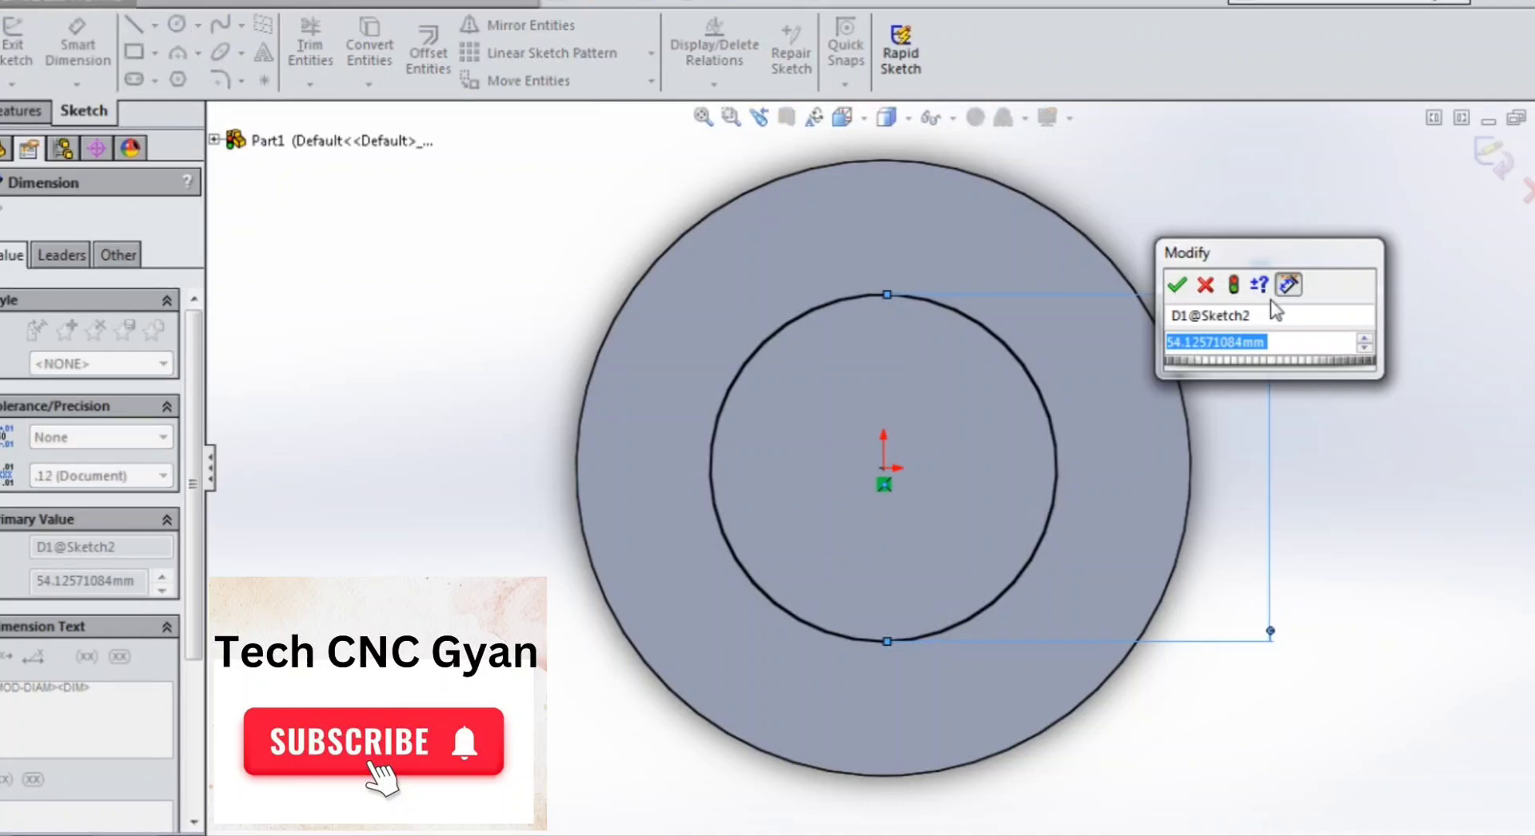
text(50)
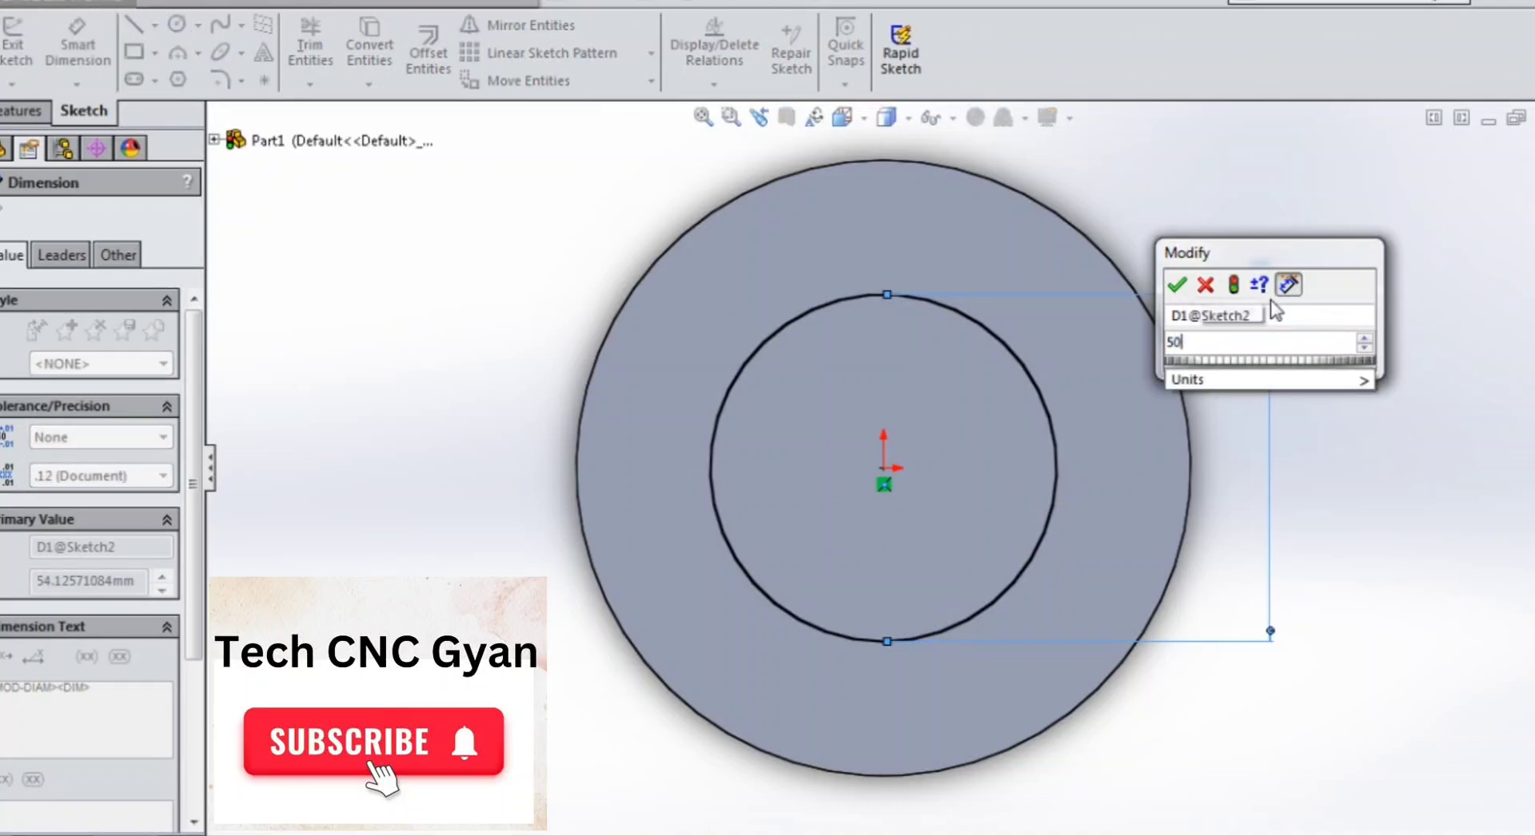
key(Return)
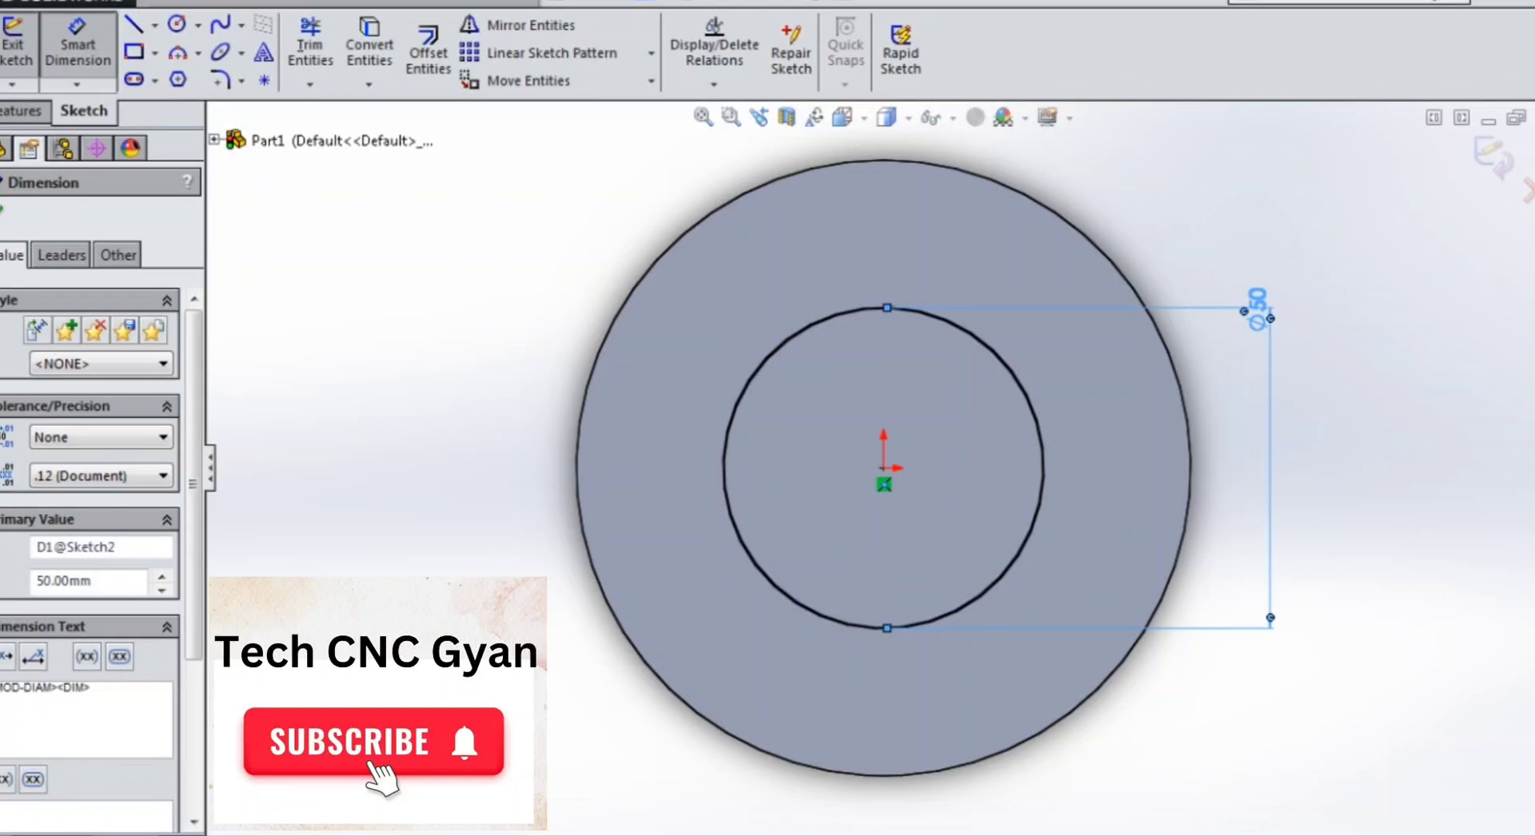
Extrude the 50 mm circle as a blind boss 60 mm from the flange face, merged with the disc.
click(20, 112)
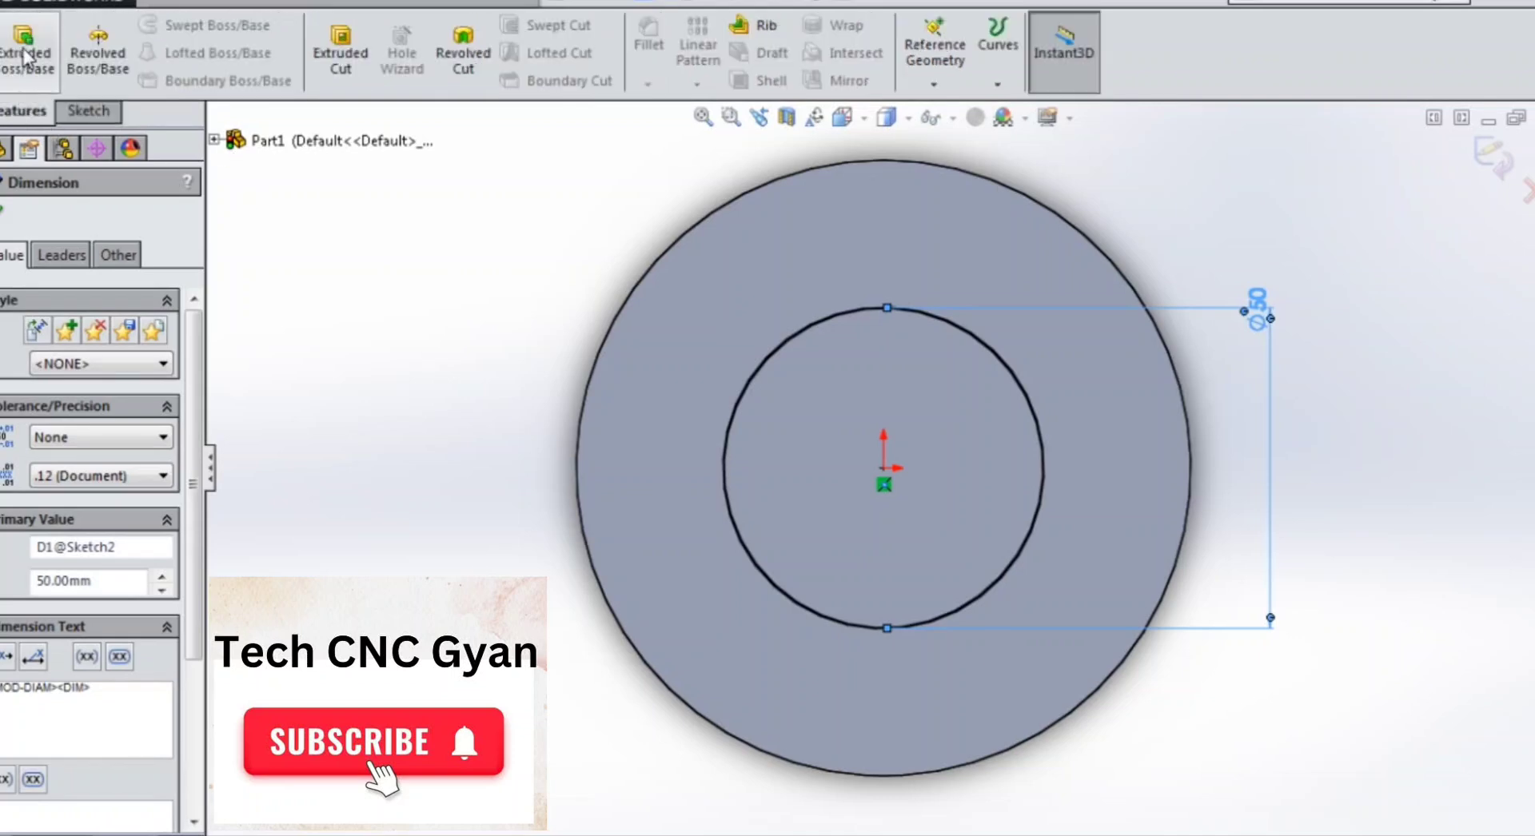
click(24, 48)
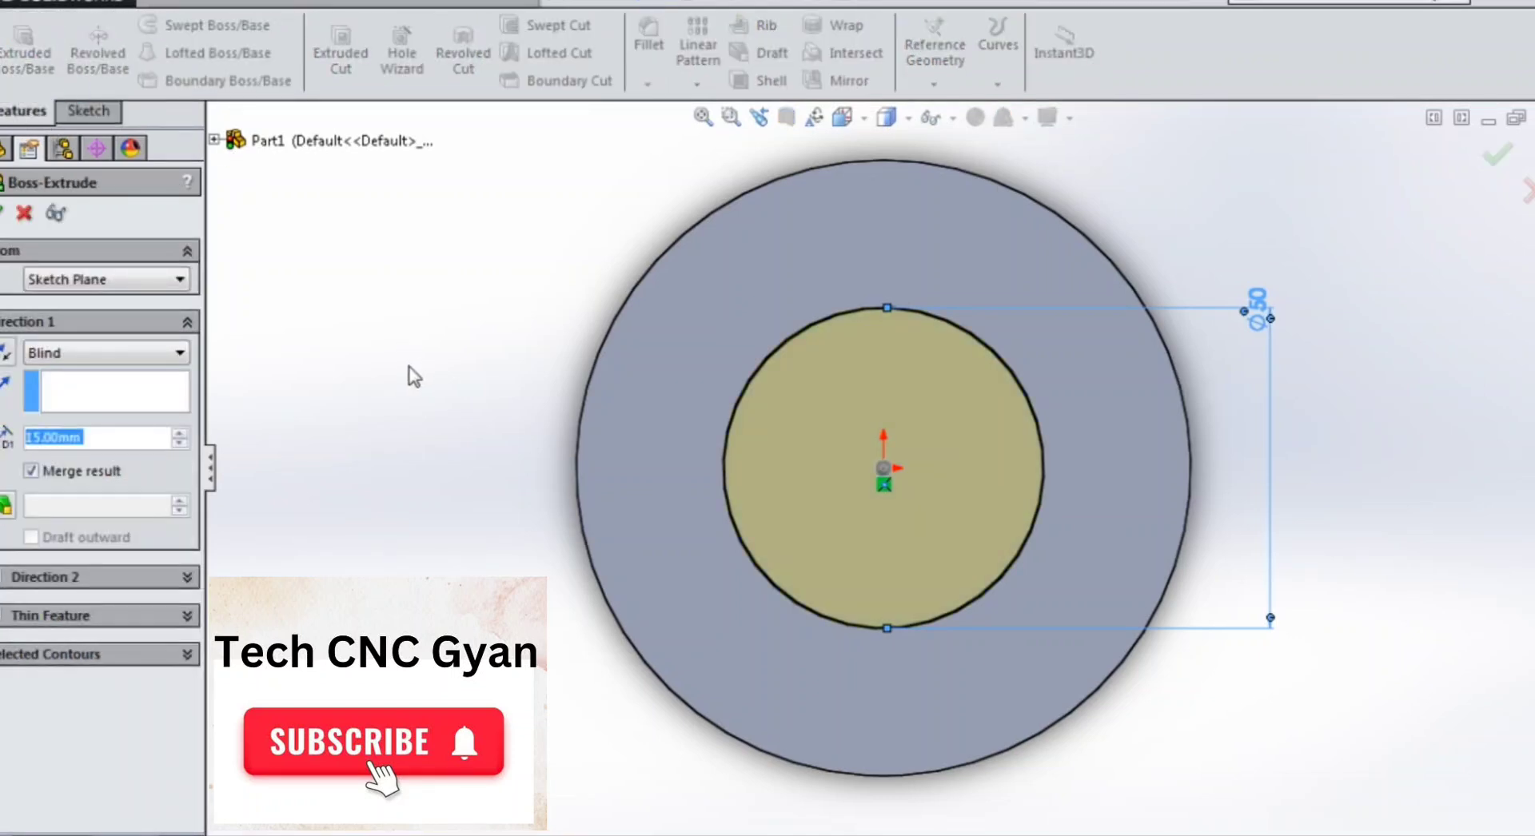
text(60)
key(Return)
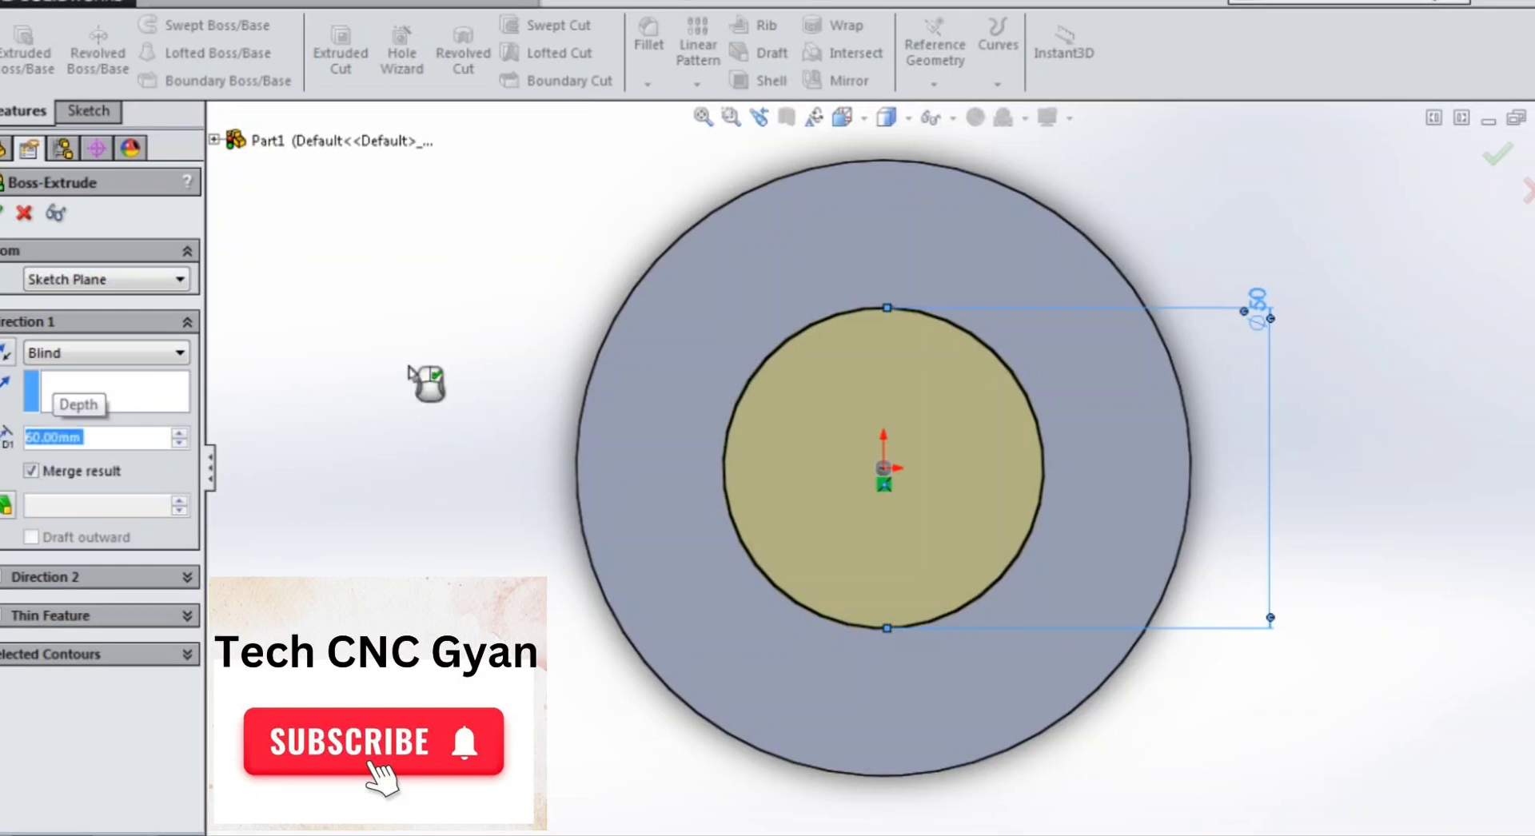
right_click(408, 367)
click(411, 366)
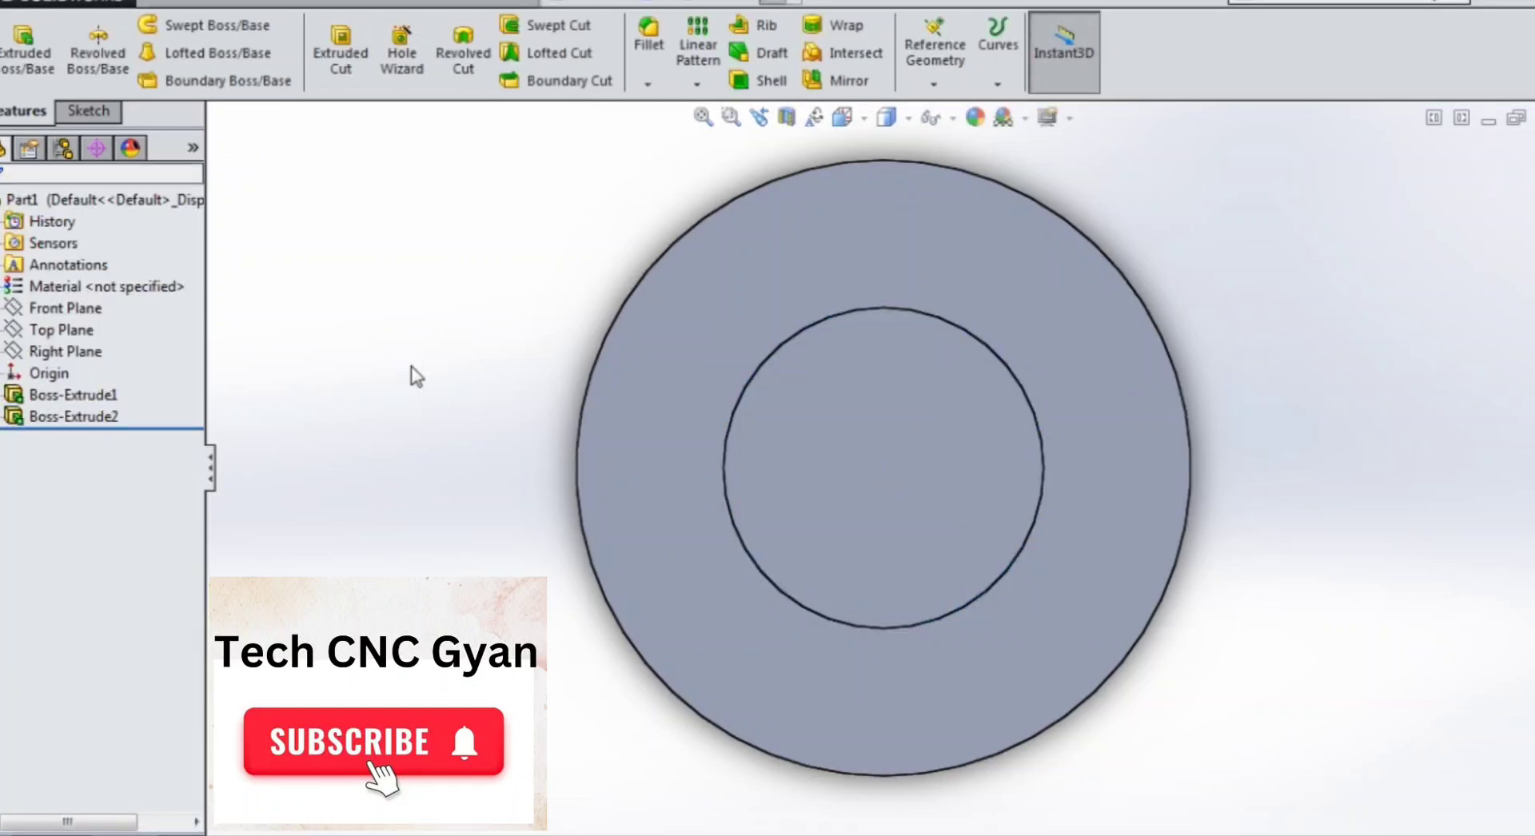
Start a sketch on the cylindrical boss's end face and draw a vertical centerline through the origin, extending beyond both edges of the flange.
scroll(432, 370, up, 6)
middle_drag(765, 349, 737, 393)
scroll(884, 480, down, 2)
click(877, 462)
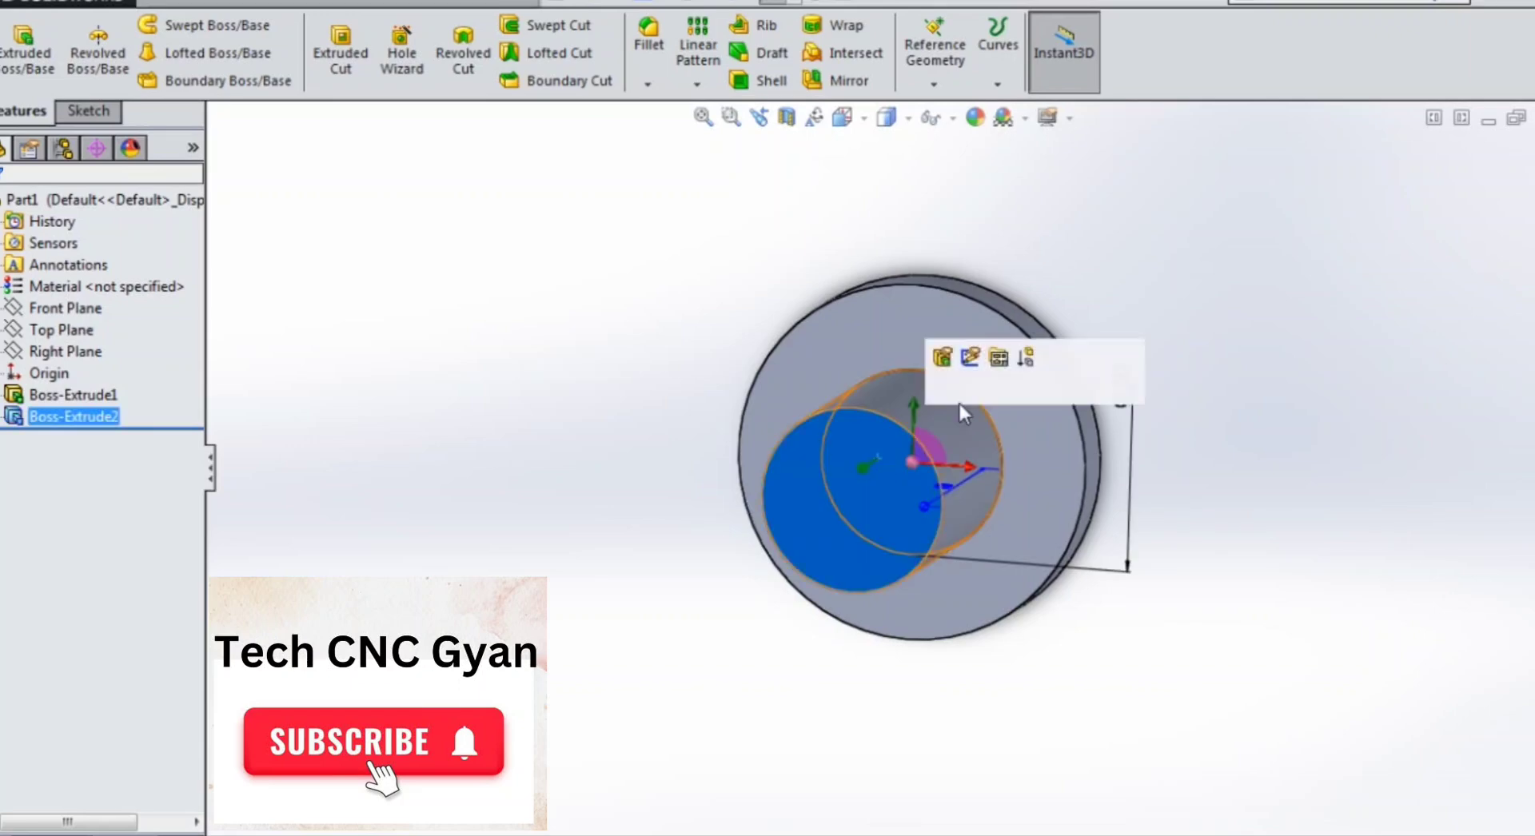
click(967, 392)
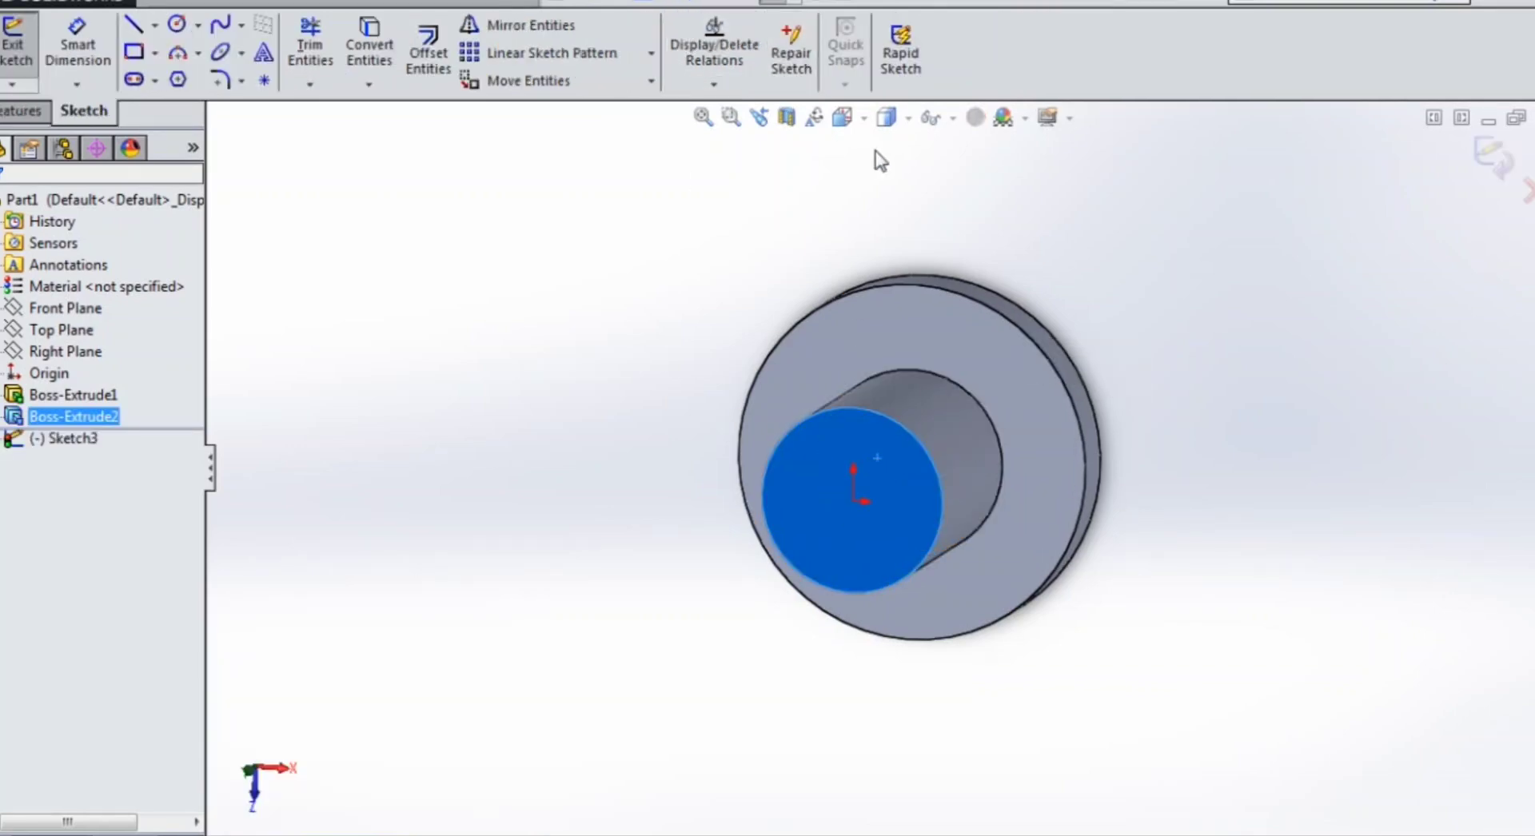
click(843, 137)
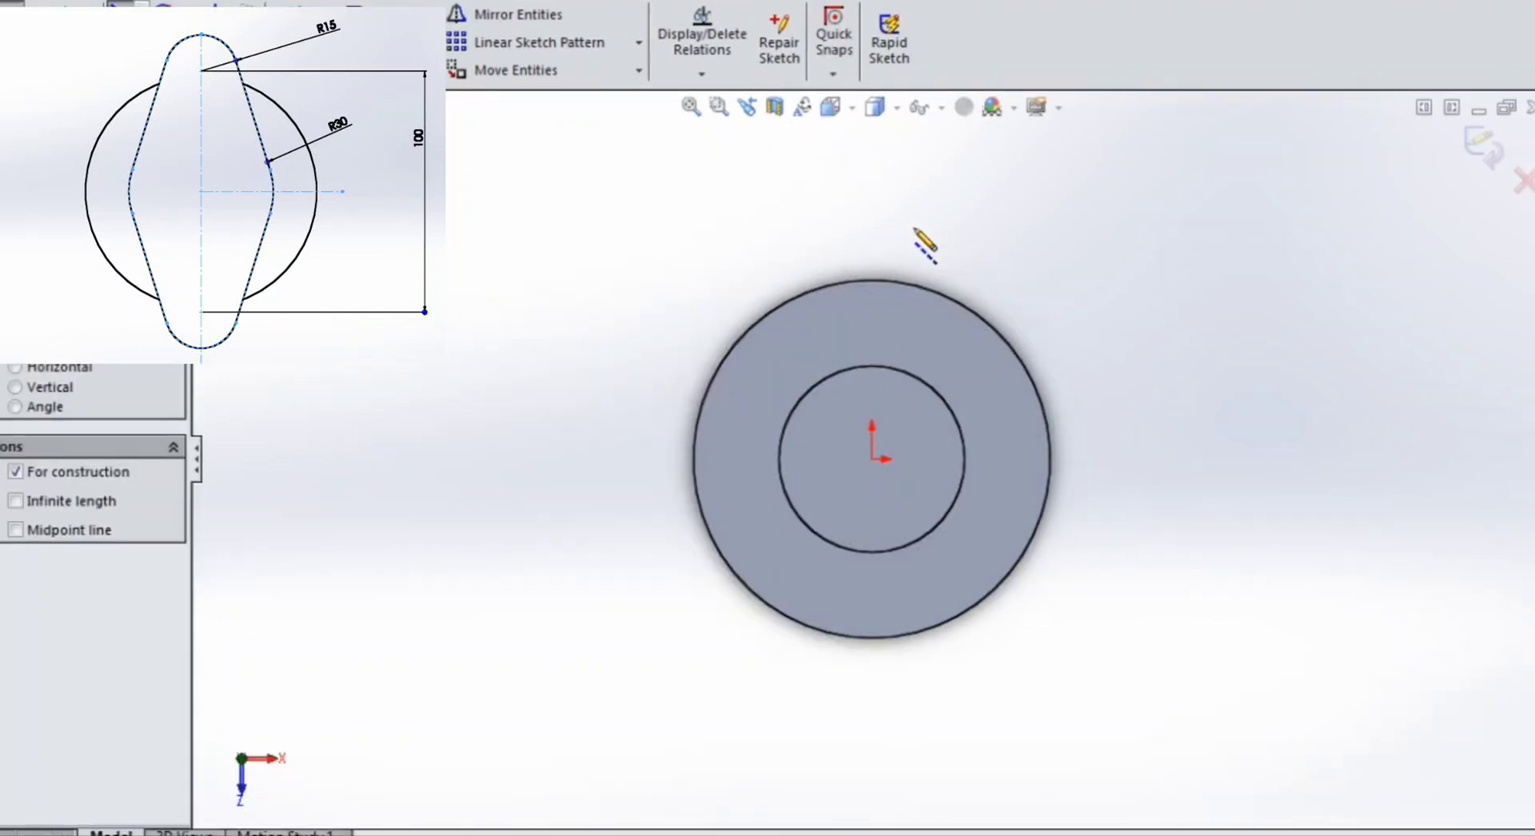
click(872, 216)
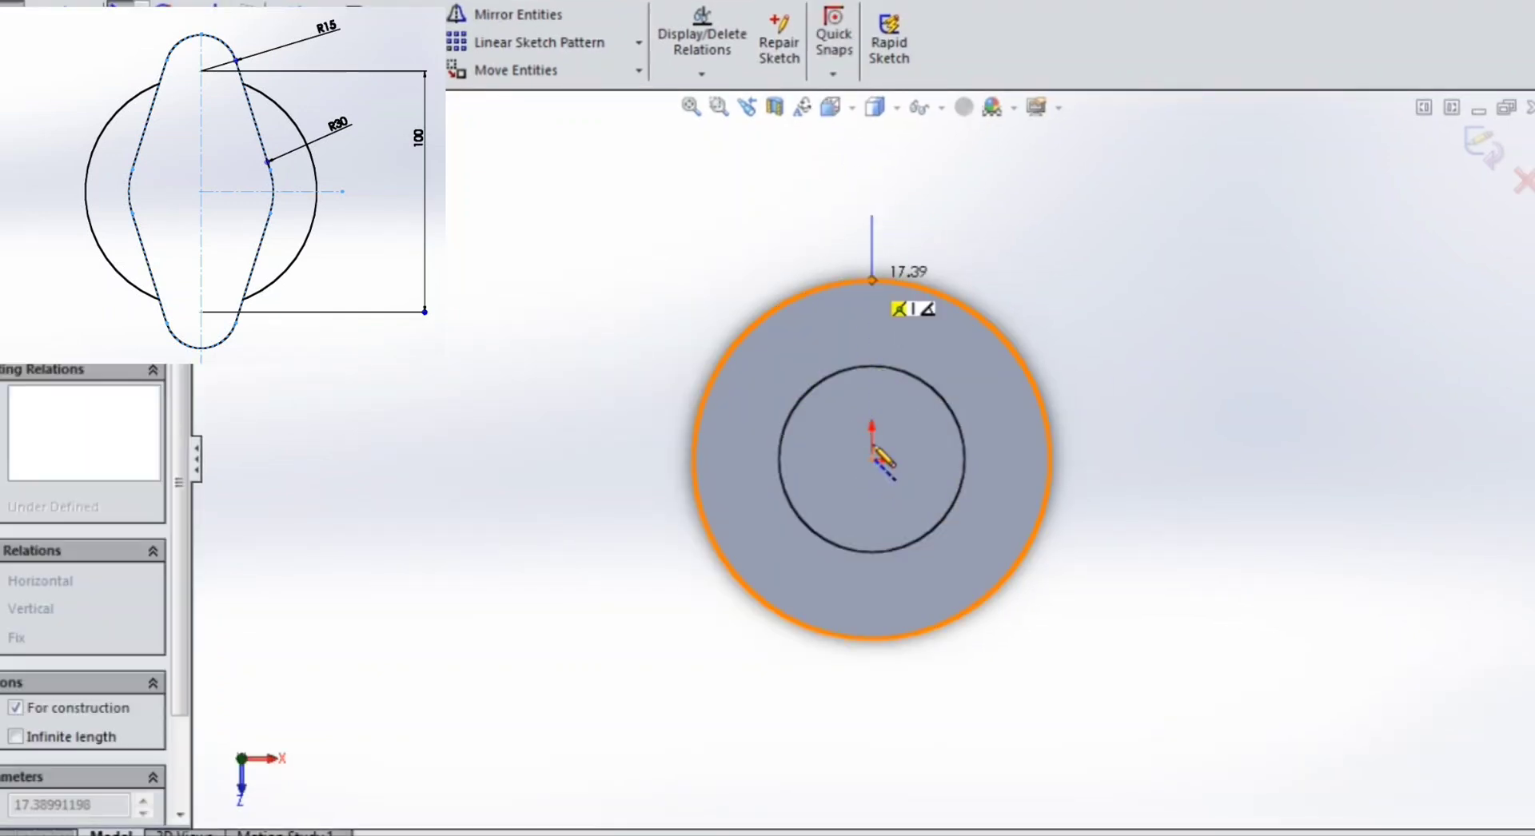
click(872, 733)
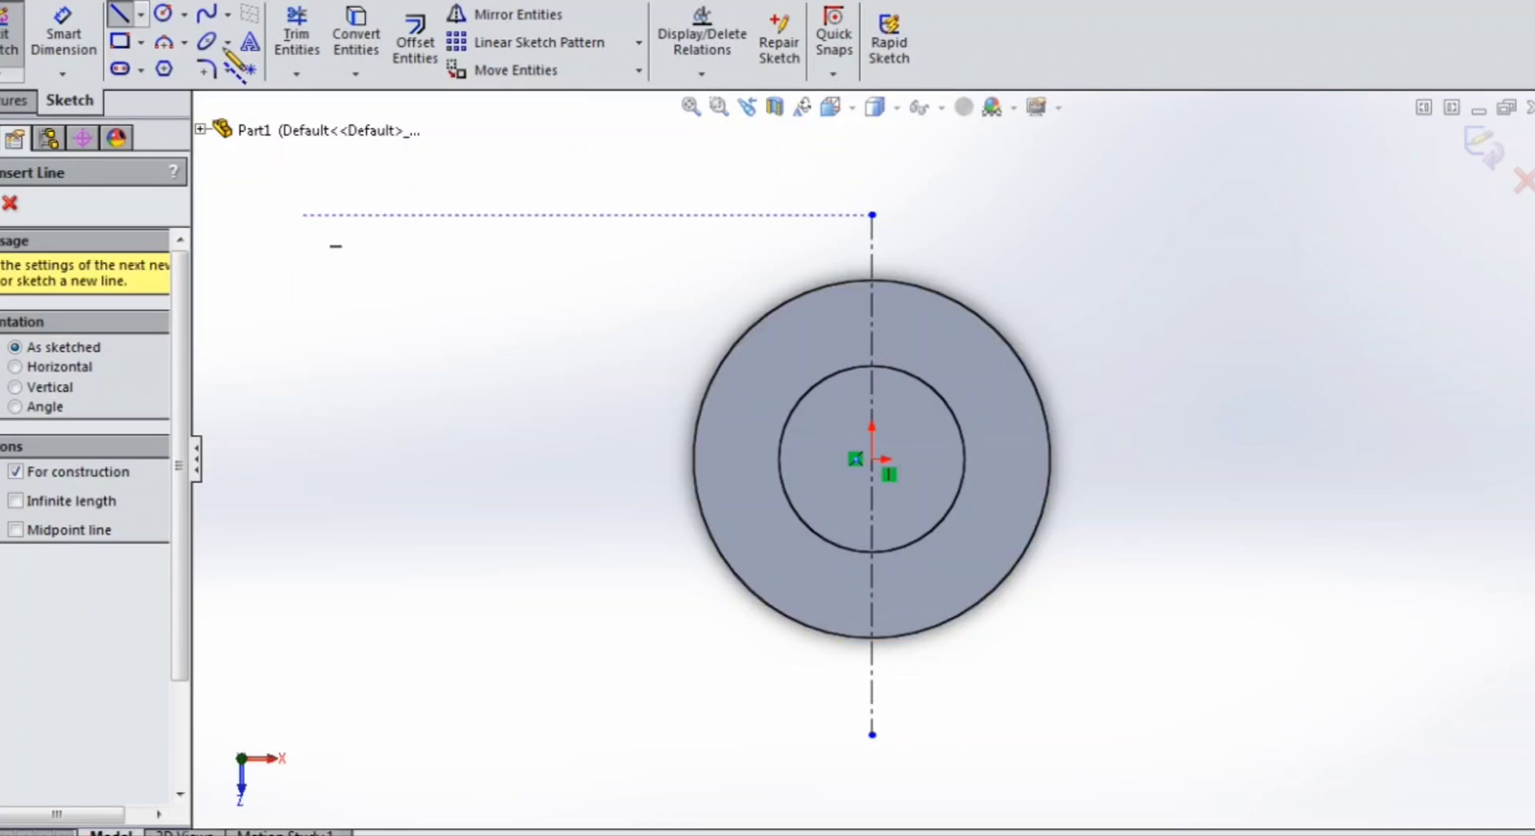
Sketch two small circles centred on the centerline, one above the flange centre with about 15 mm radius and a smaller one below.
click(162, 15)
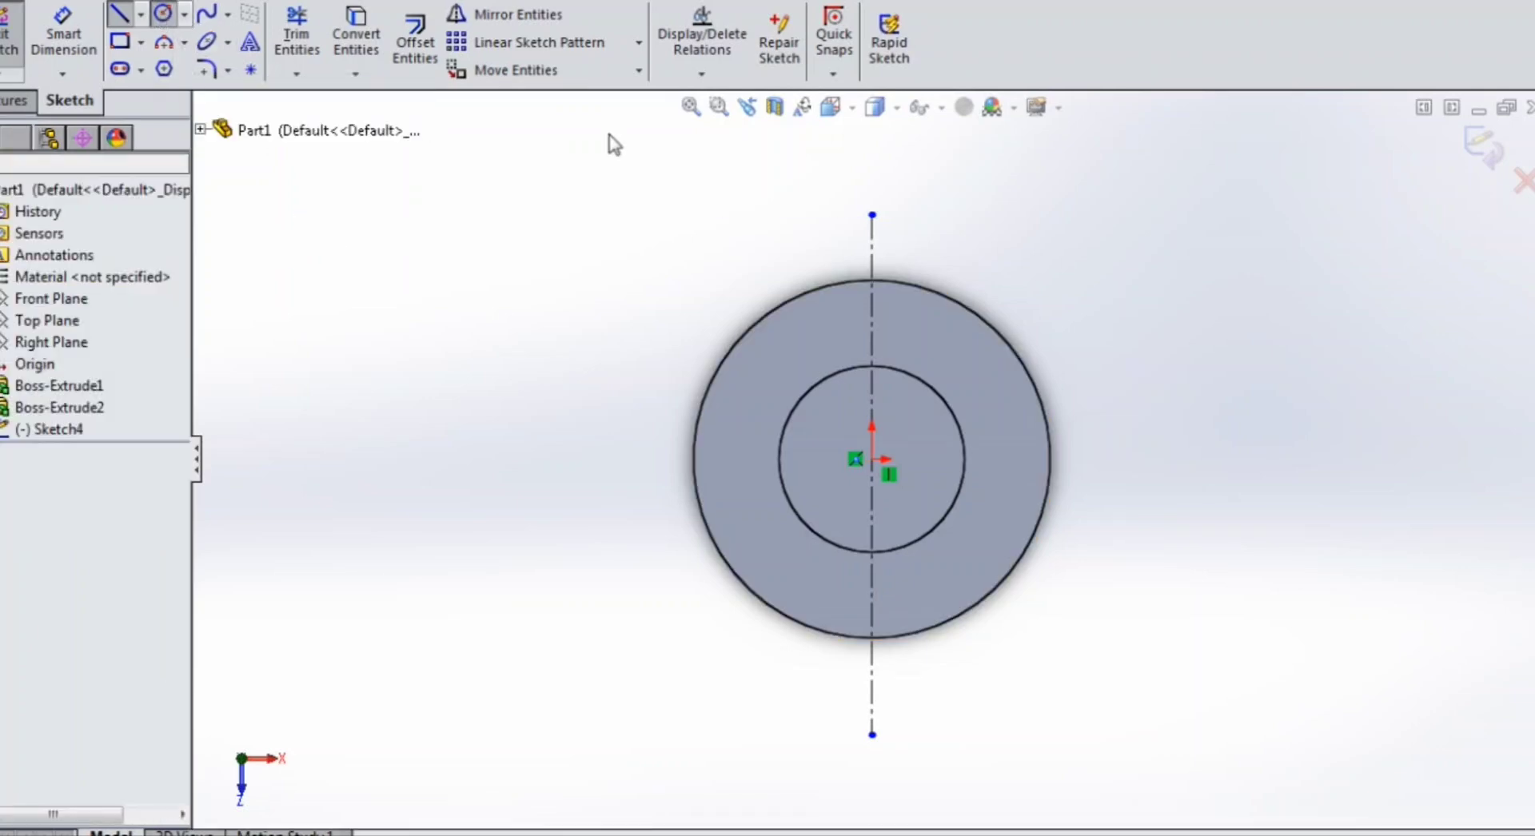
click(872, 267)
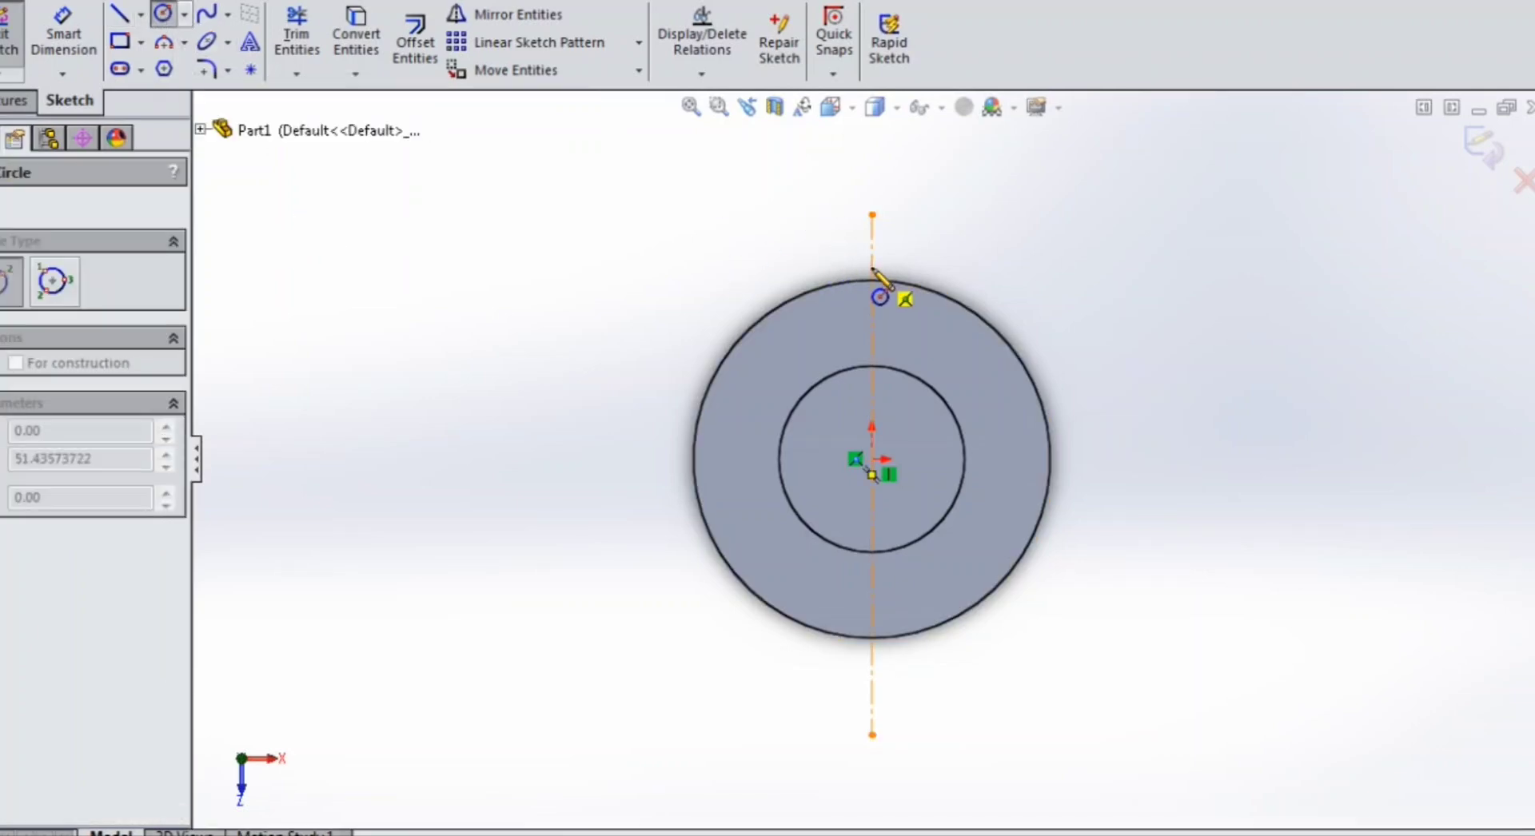
click(926, 272)
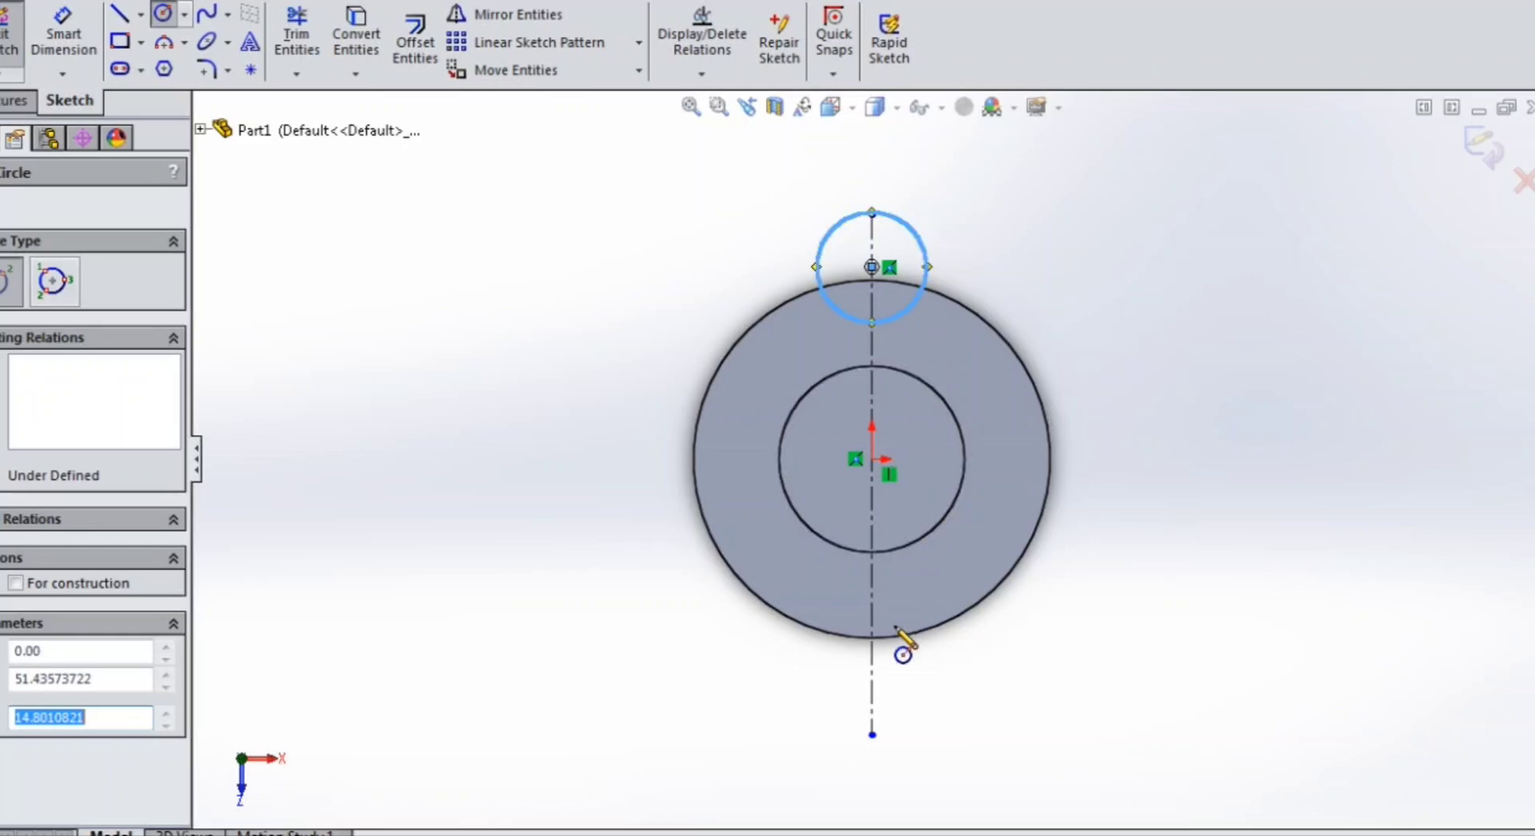
click(872, 669)
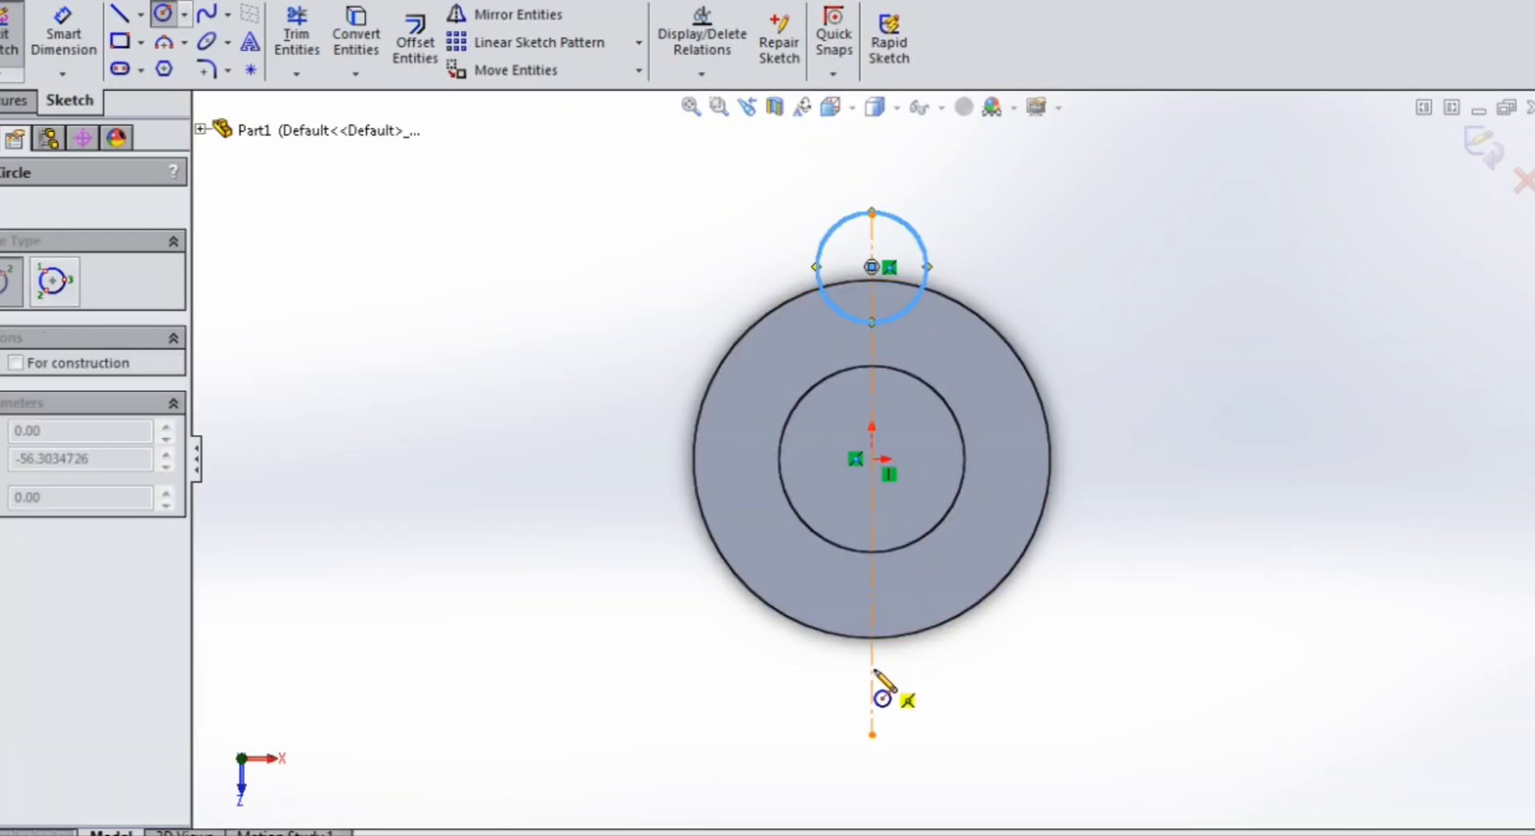
click(914, 659)
right_click(1203, 140)
click(1209, 154)
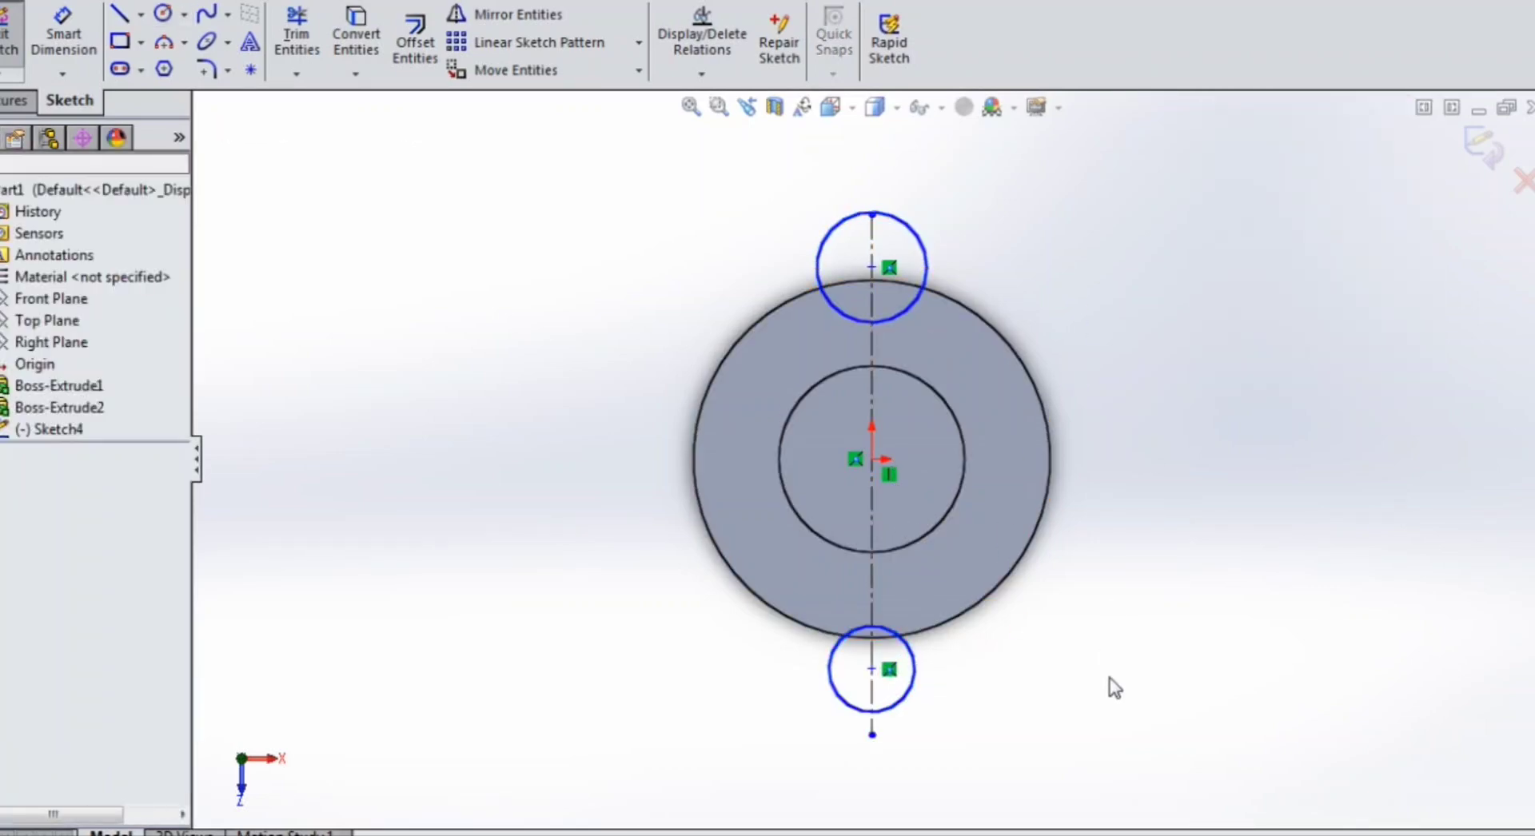
Make the two small circles above and below the flange centre equal in size.
drag(984, 483, 886, 271)
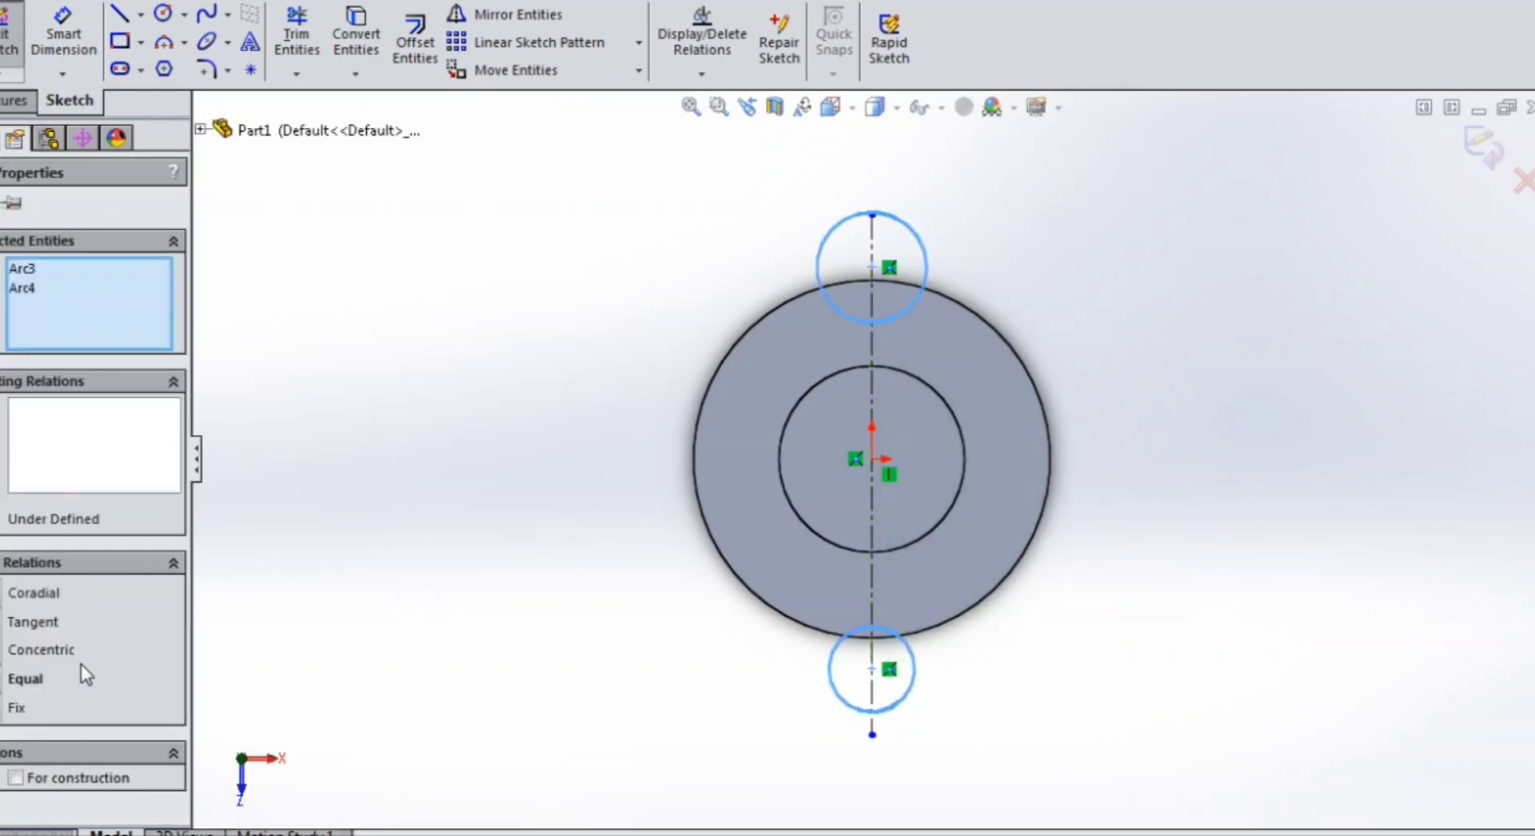
click(25, 680)
click(345, 304)
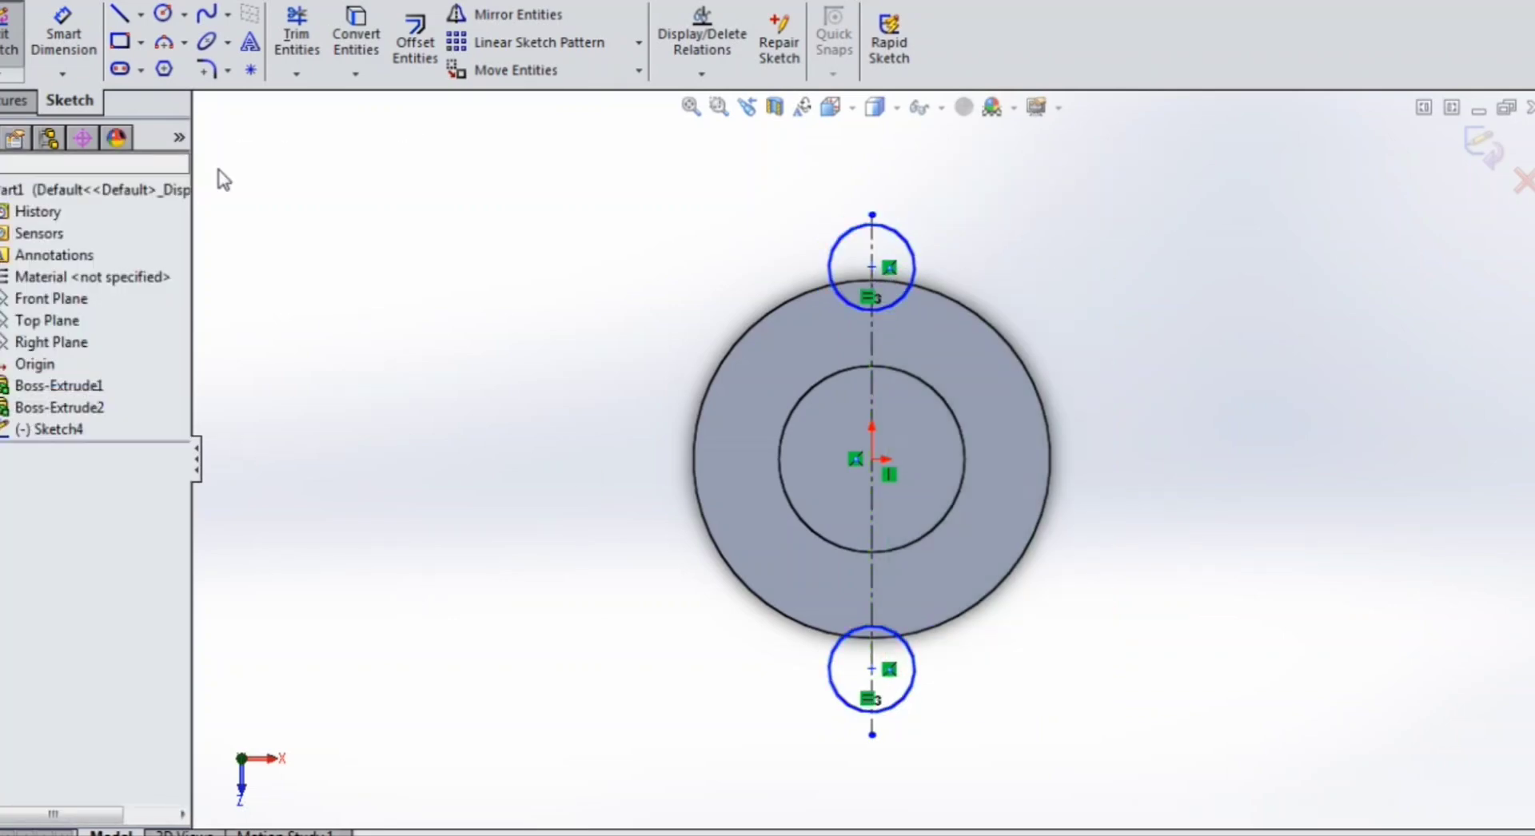
Sketch a horizontal centerline from the origin to just beyond the flange's right edge.
click(142, 14)
click(160, 65)
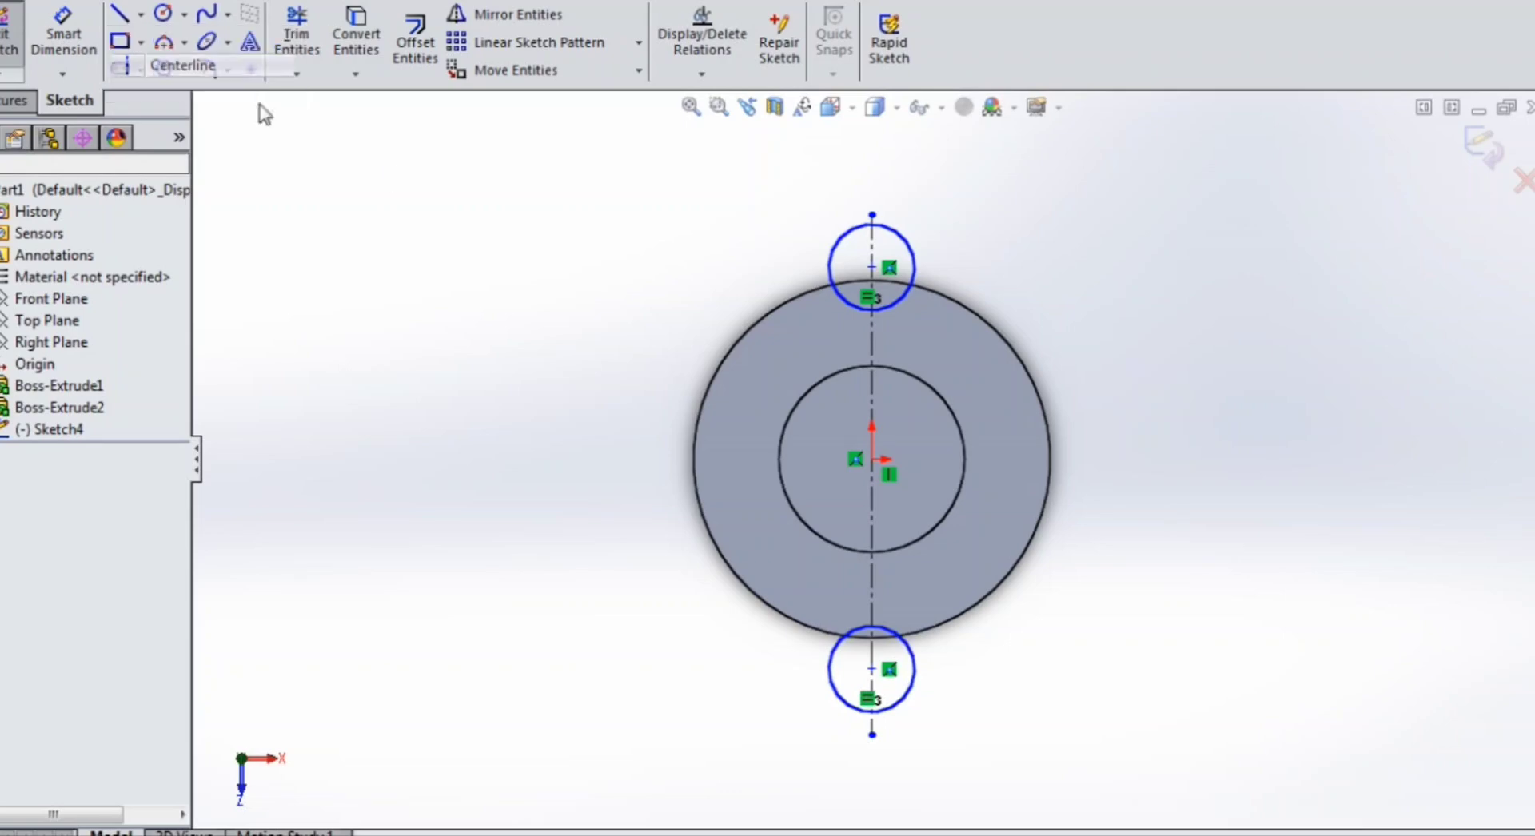
click(872, 460)
click(1089, 459)
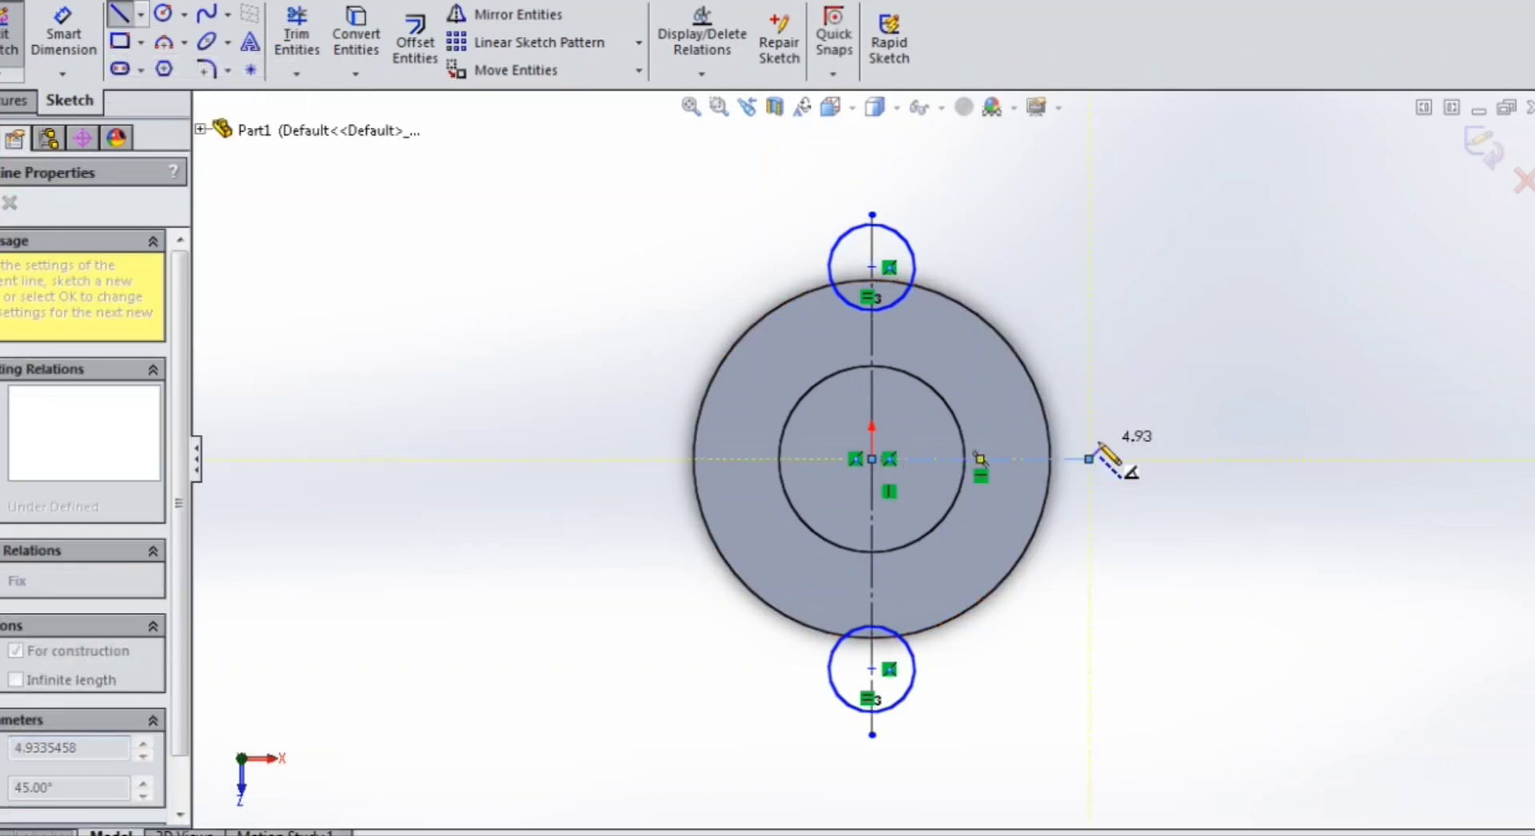
key(Escape)
right_click(1136, 332)
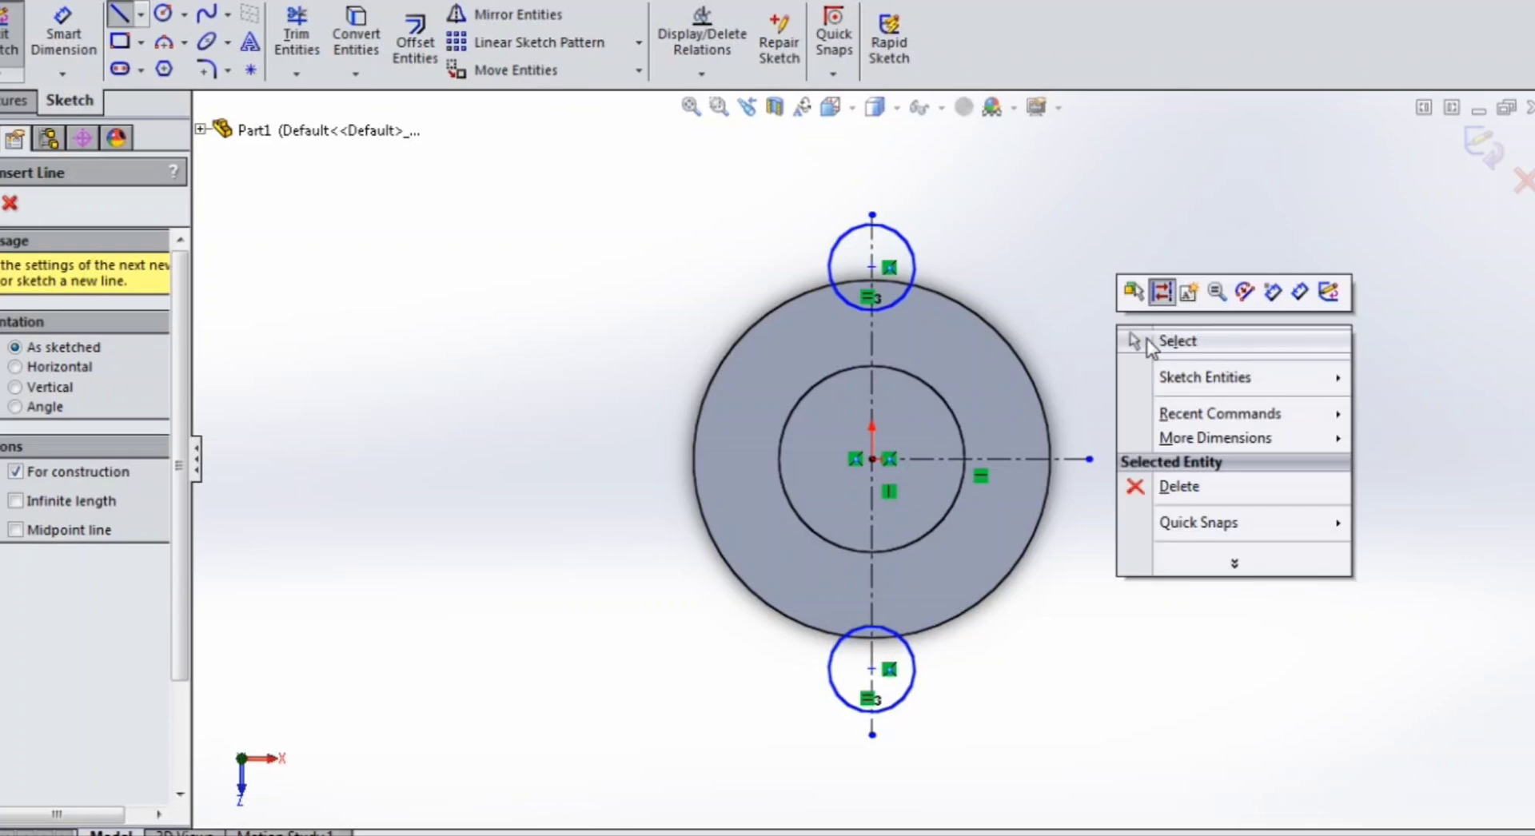
click(1155, 340)
Make the upper and lower small circles symmetric about the horizontal centerline.
mouse_move(1158, 742)
mouse_down()
mouse_move(919, 453)
mouse_move(868, 290)
mouse_move(881, 283)
mouse_up()
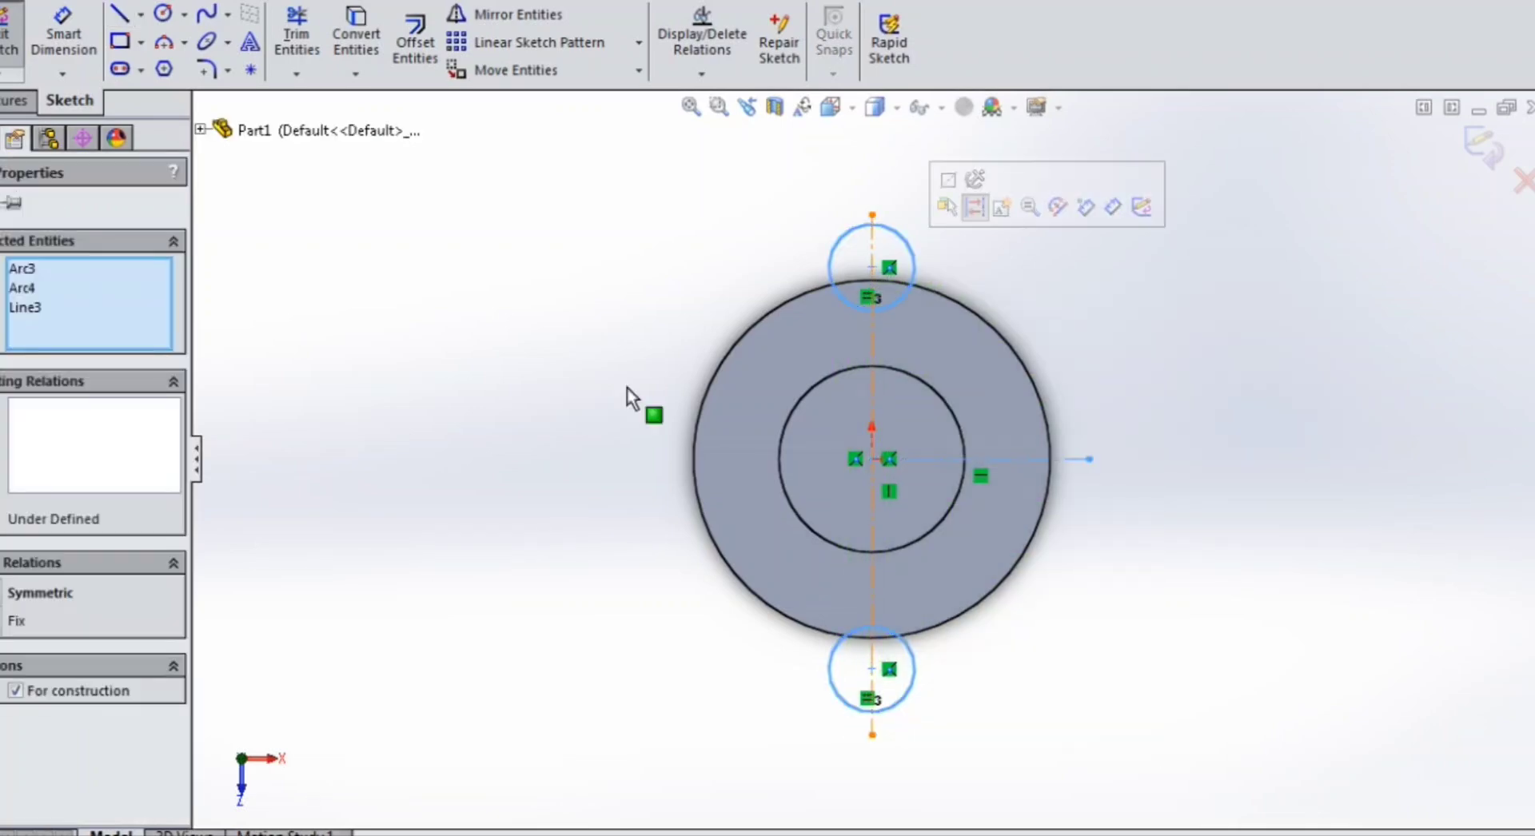
click(59, 598)
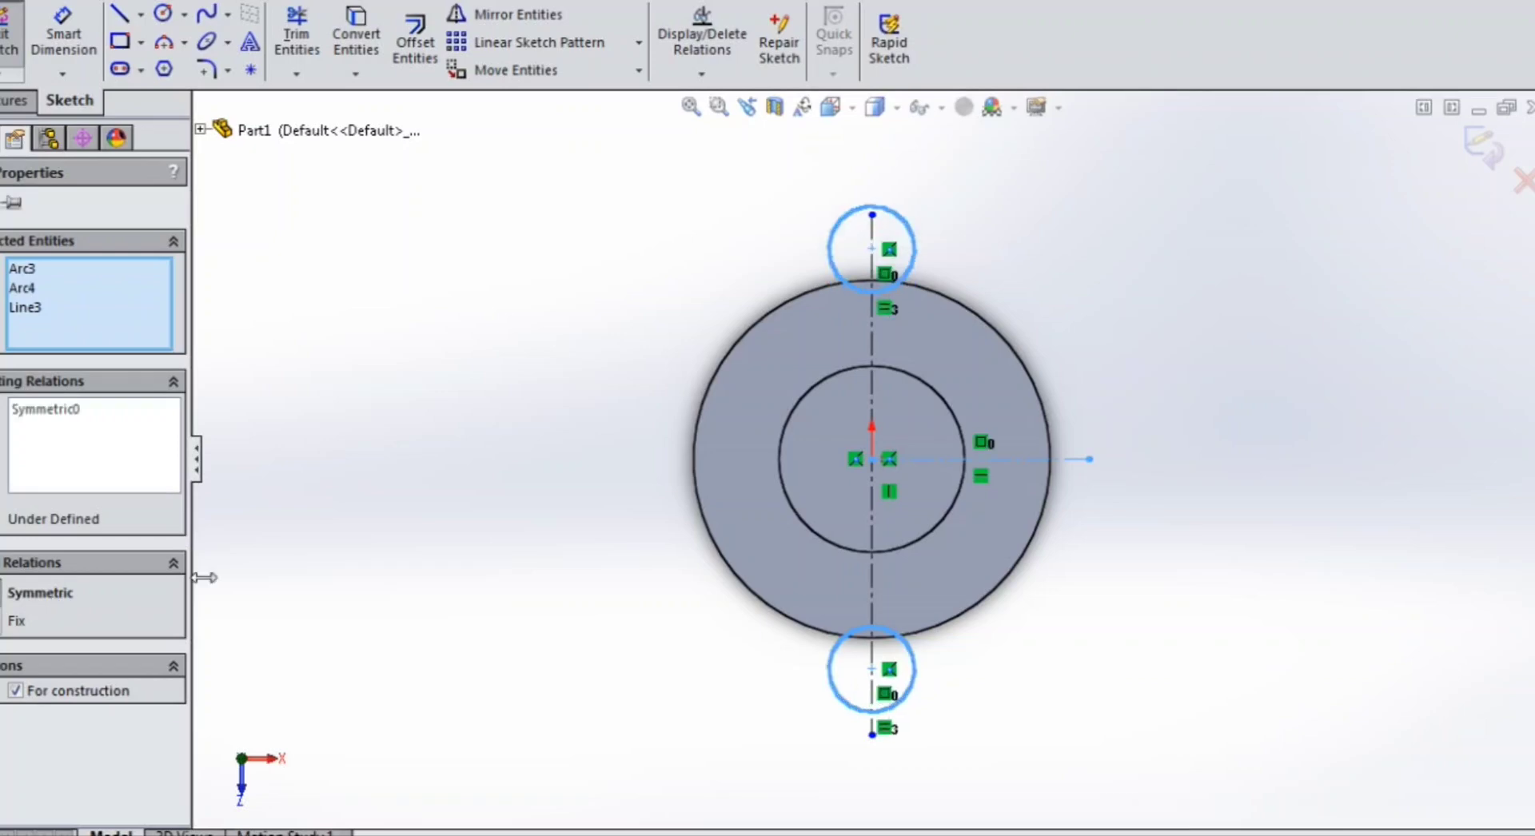
click(463, 501)
Dimension the upper small circle's diameter to 30 mm.
click(68, 41)
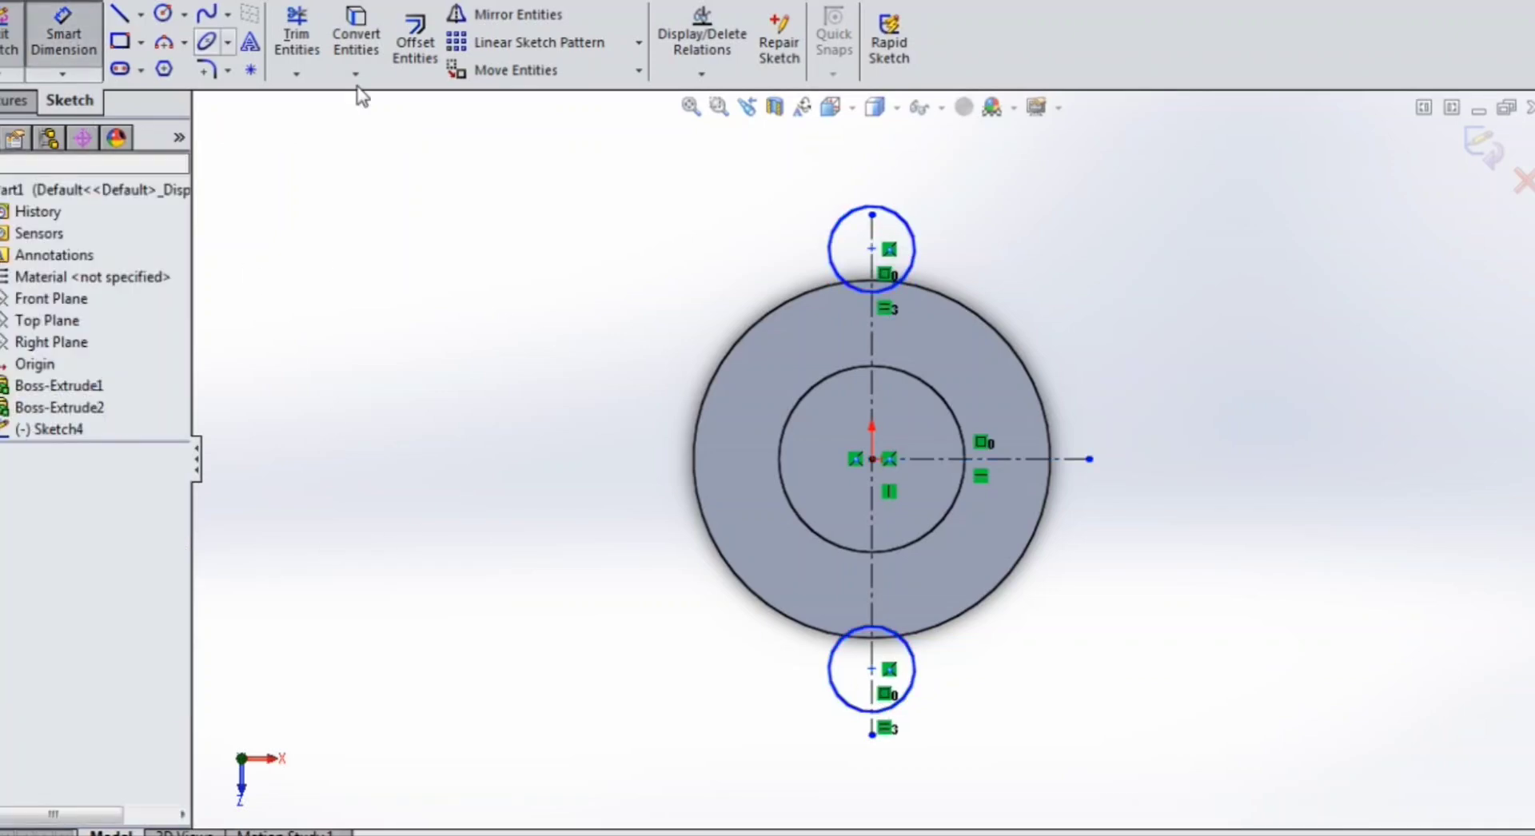
click(913, 238)
click(1057, 198)
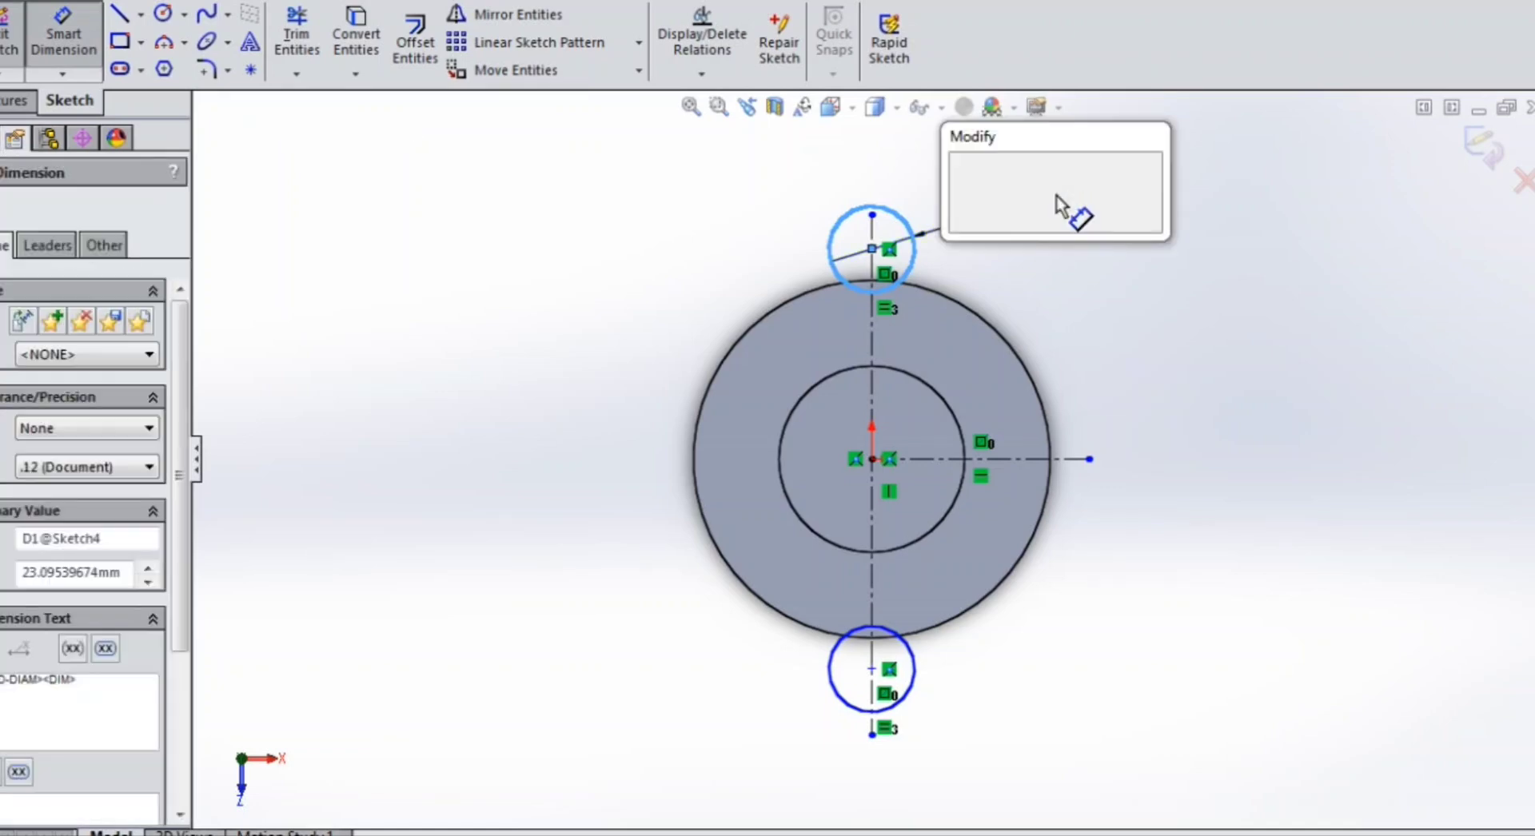
key(Return)
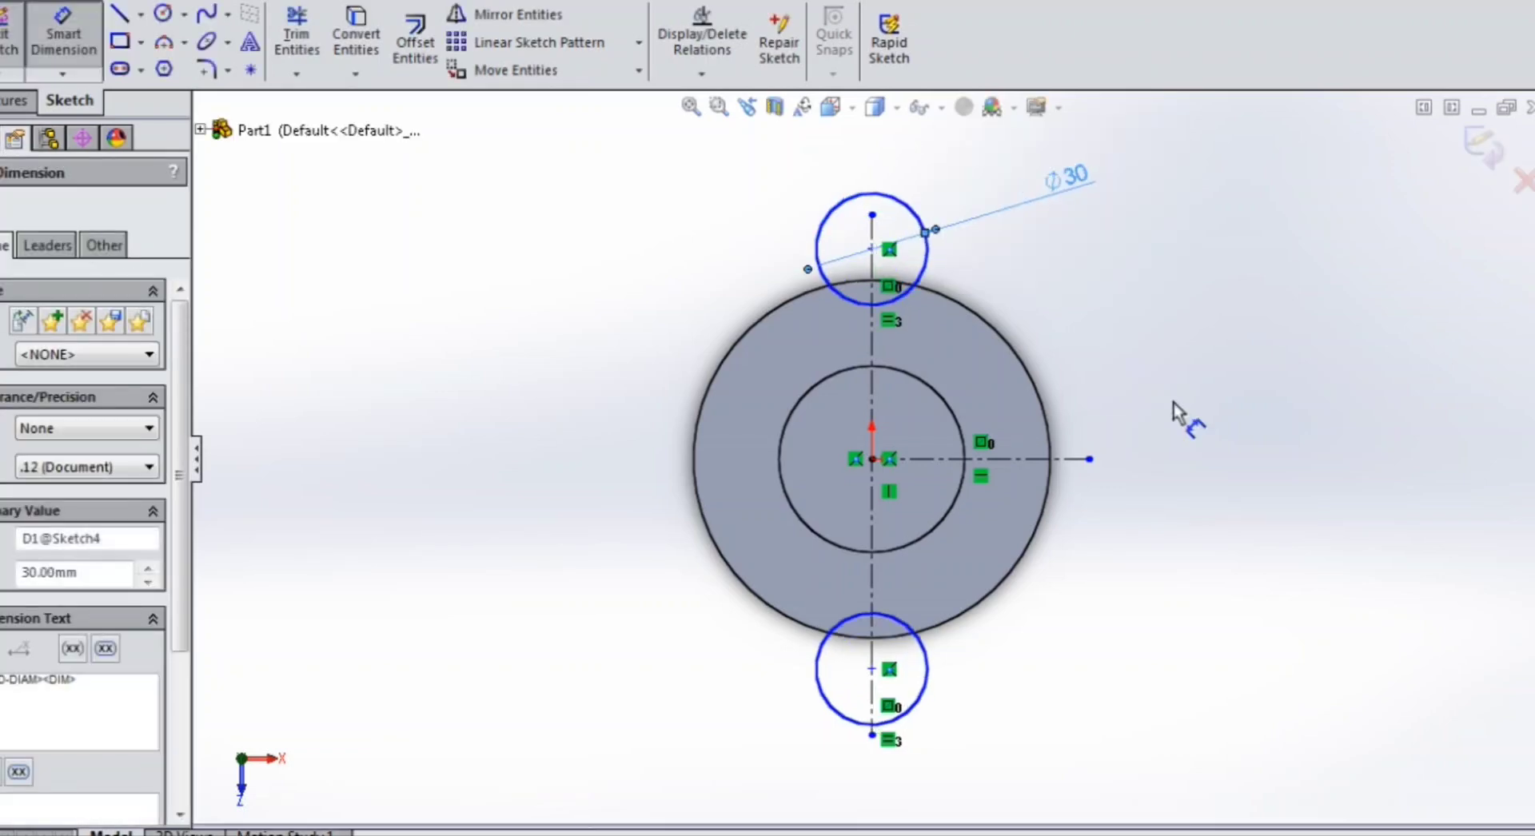
click(1208, 506)
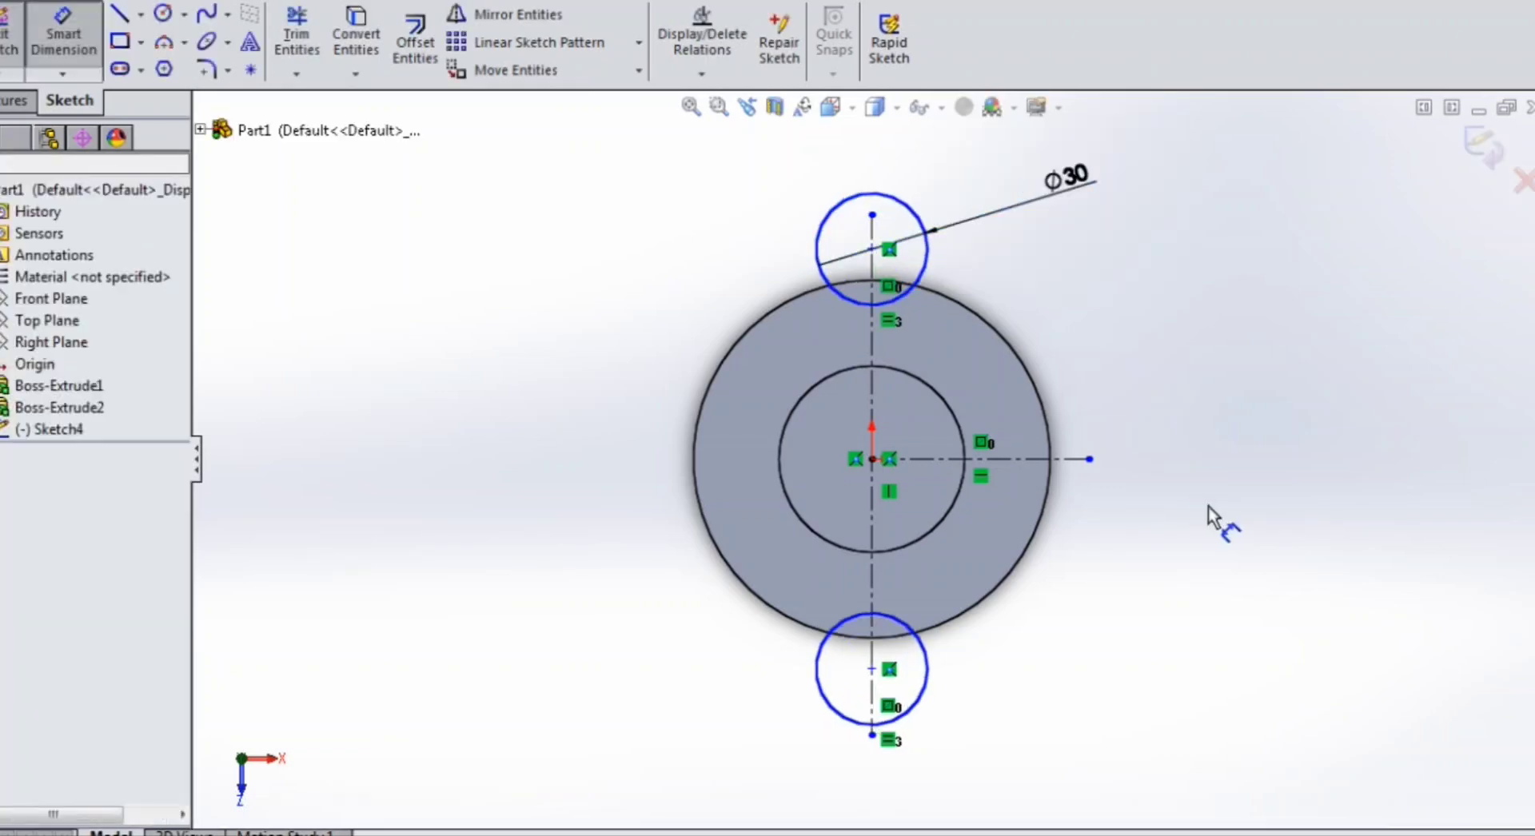
Dimension the vertical distance between the two small circles' centres to 100 mm.
click(907, 718)
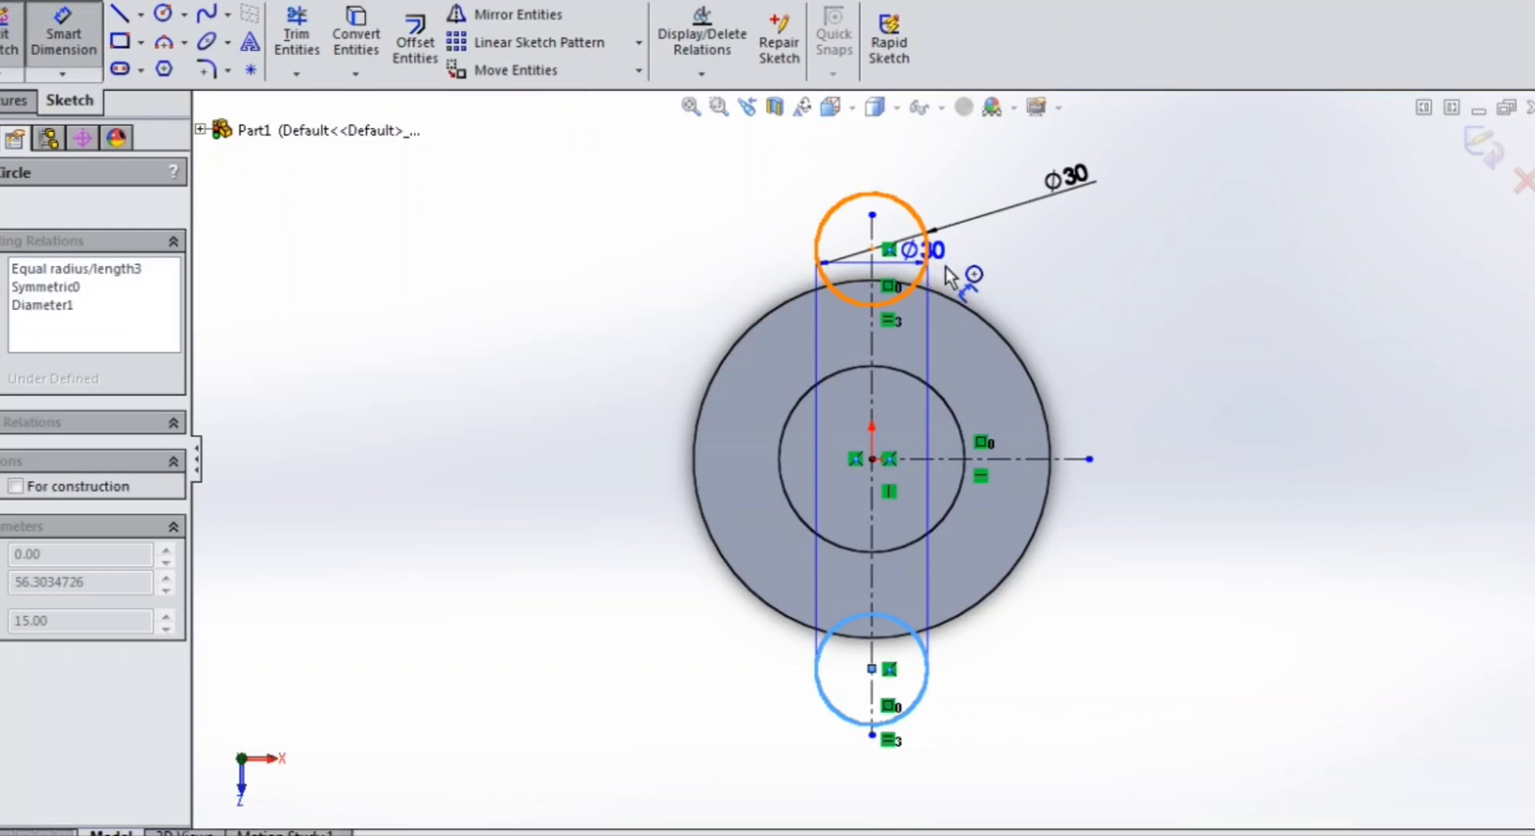
click(925, 272)
click(1212, 376)
text(100)
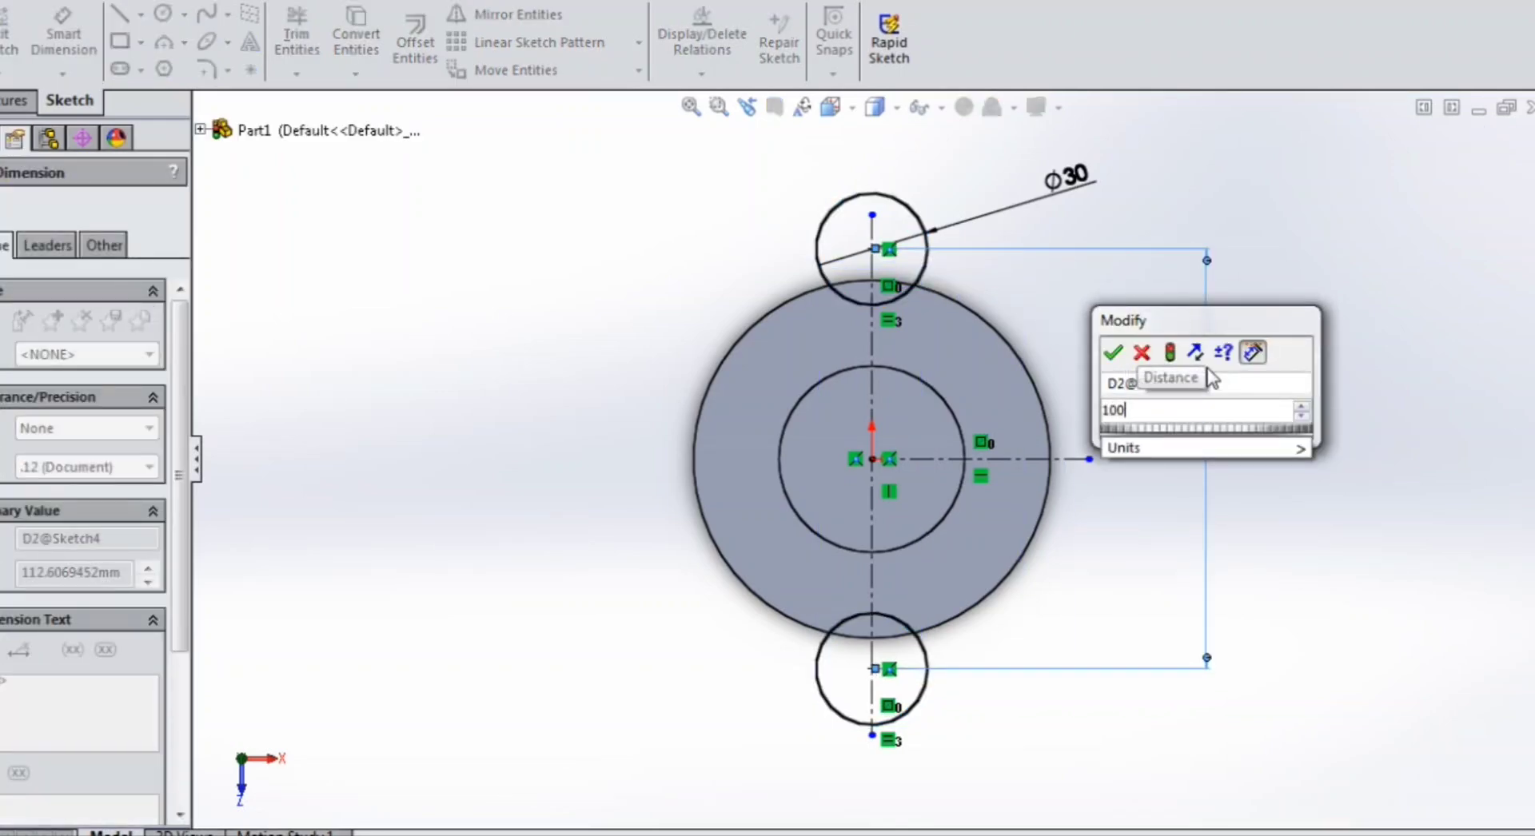
key(Return)
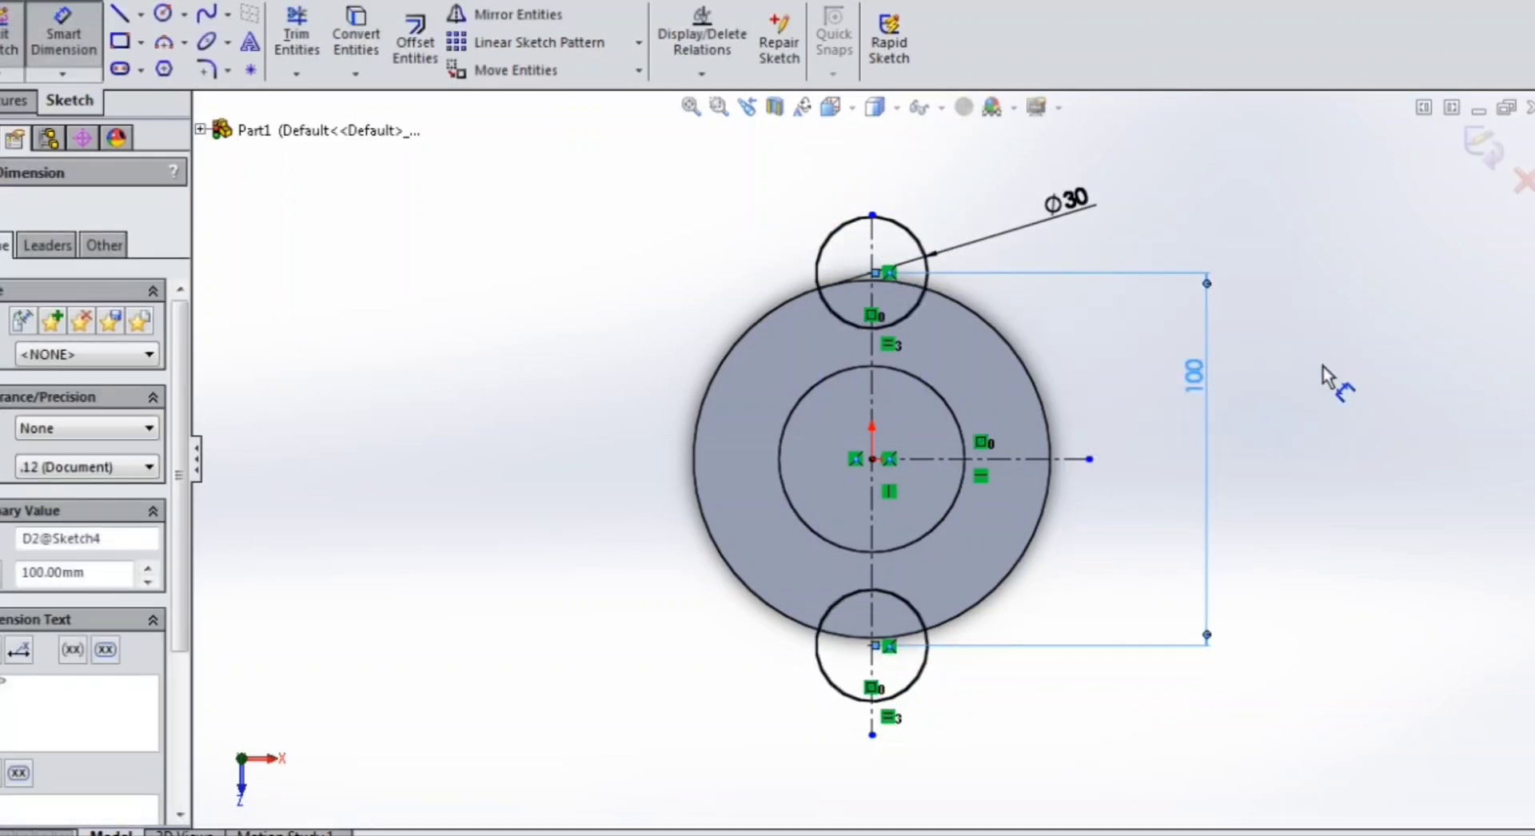
key(Escape)
Sketch a circle centred on the origin around the boss outline and dimension its diameter to 60 mm.
click(165, 15)
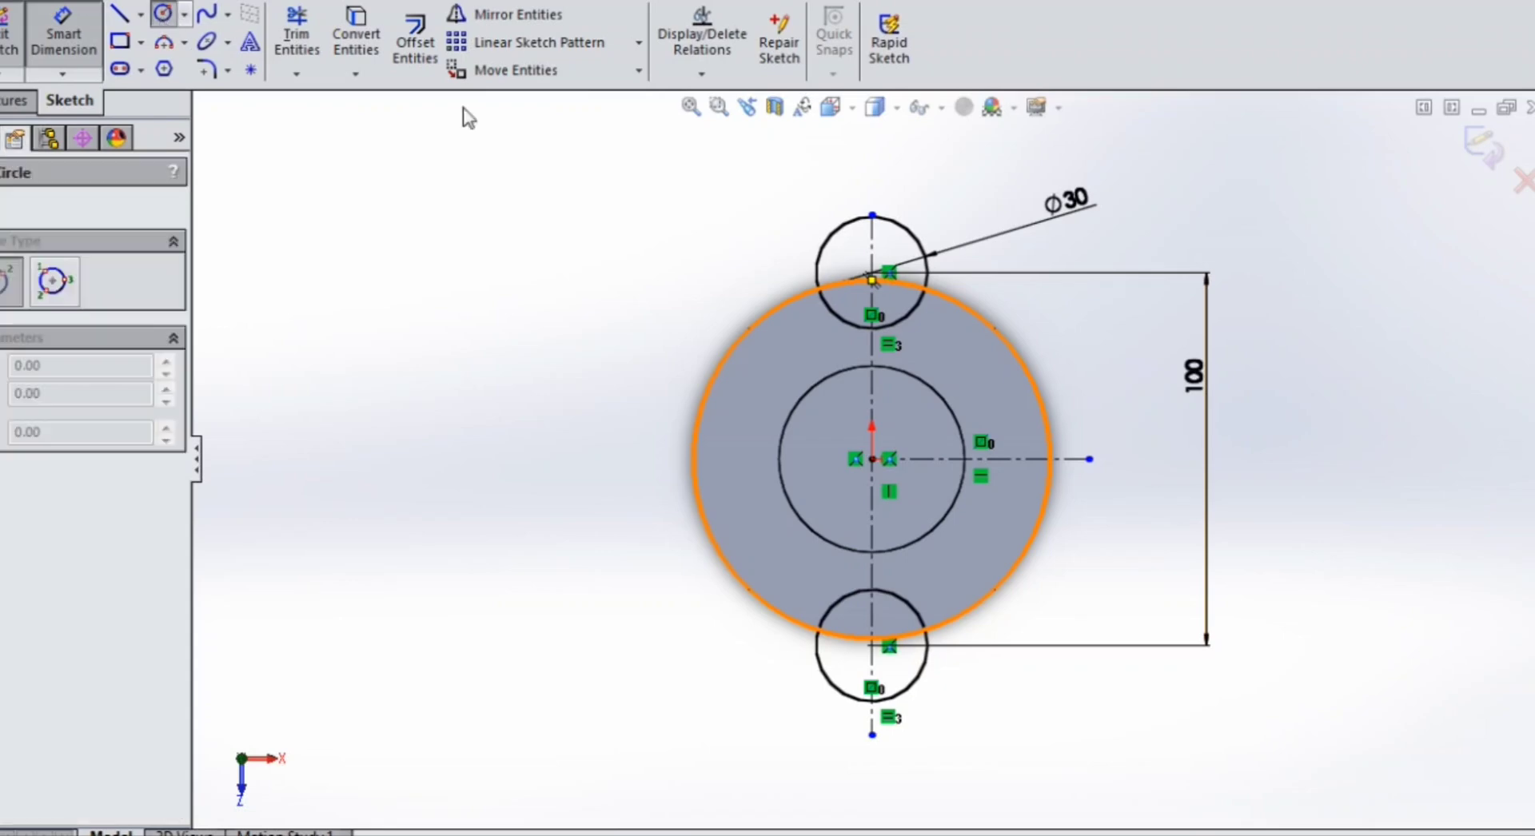
click(871, 459)
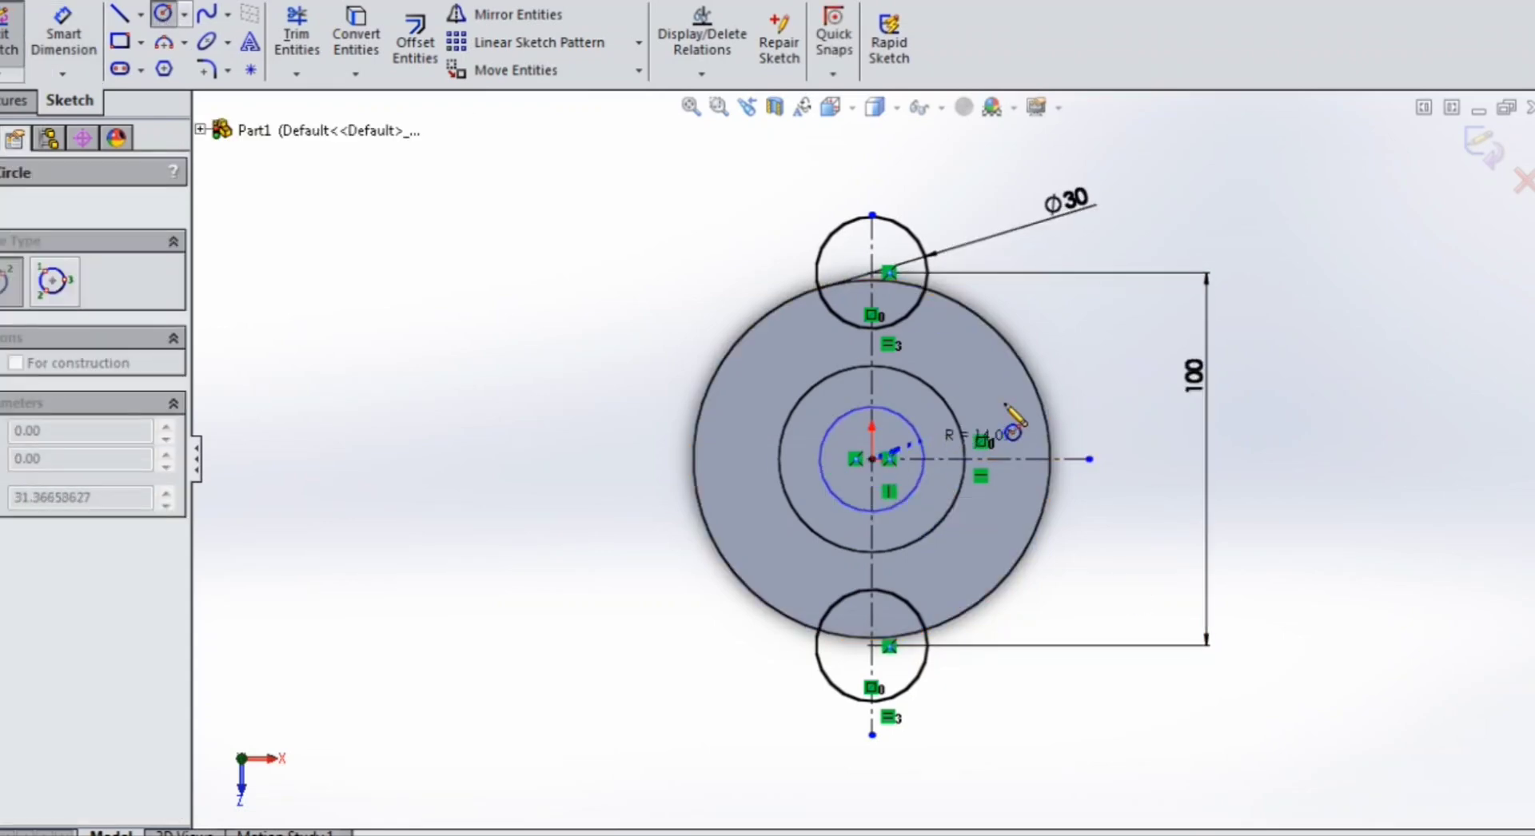
click(978, 353)
click(84, 32)
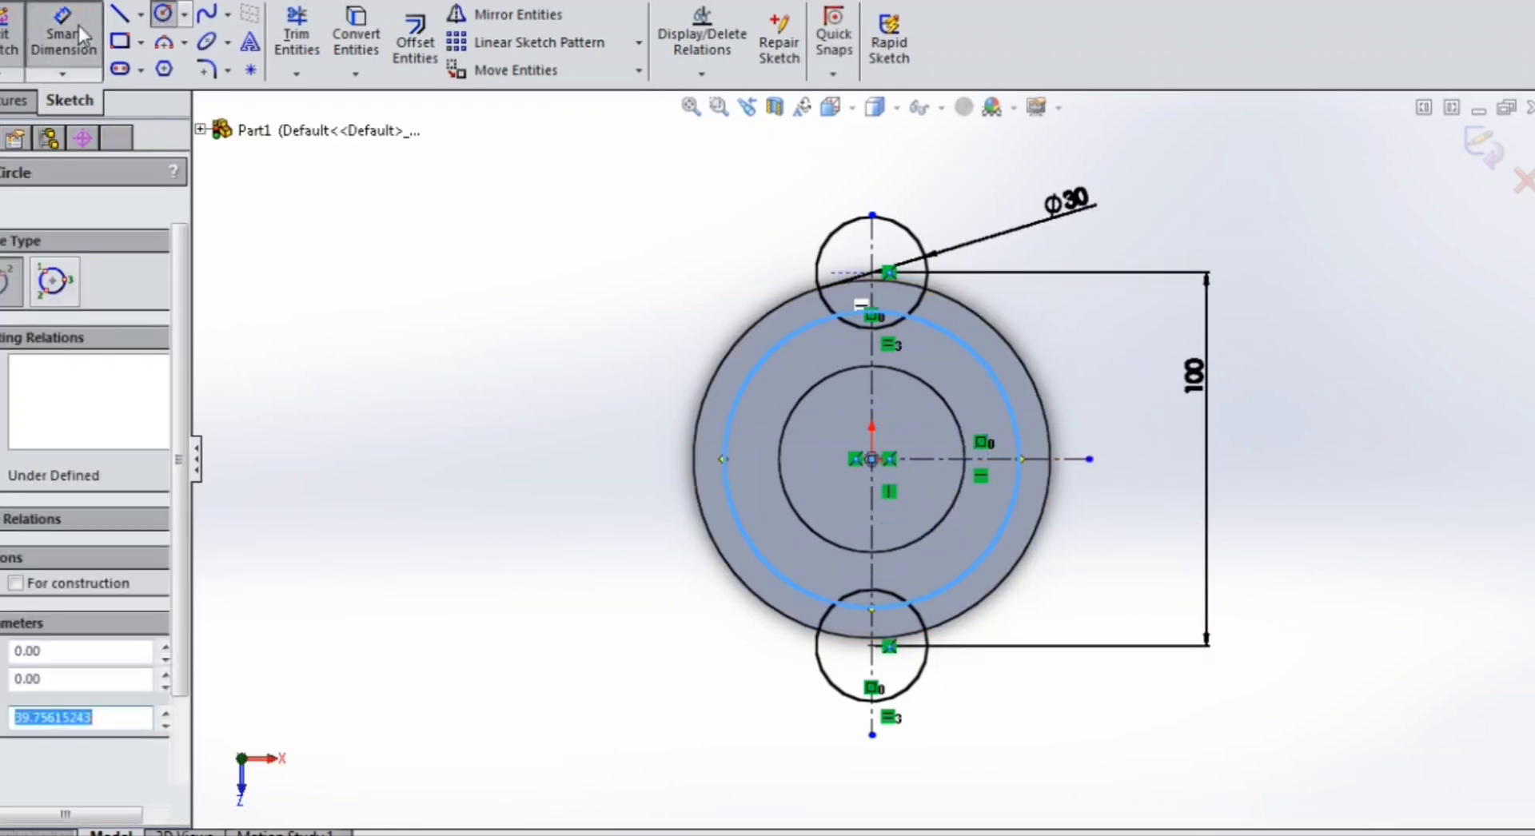
click(1006, 396)
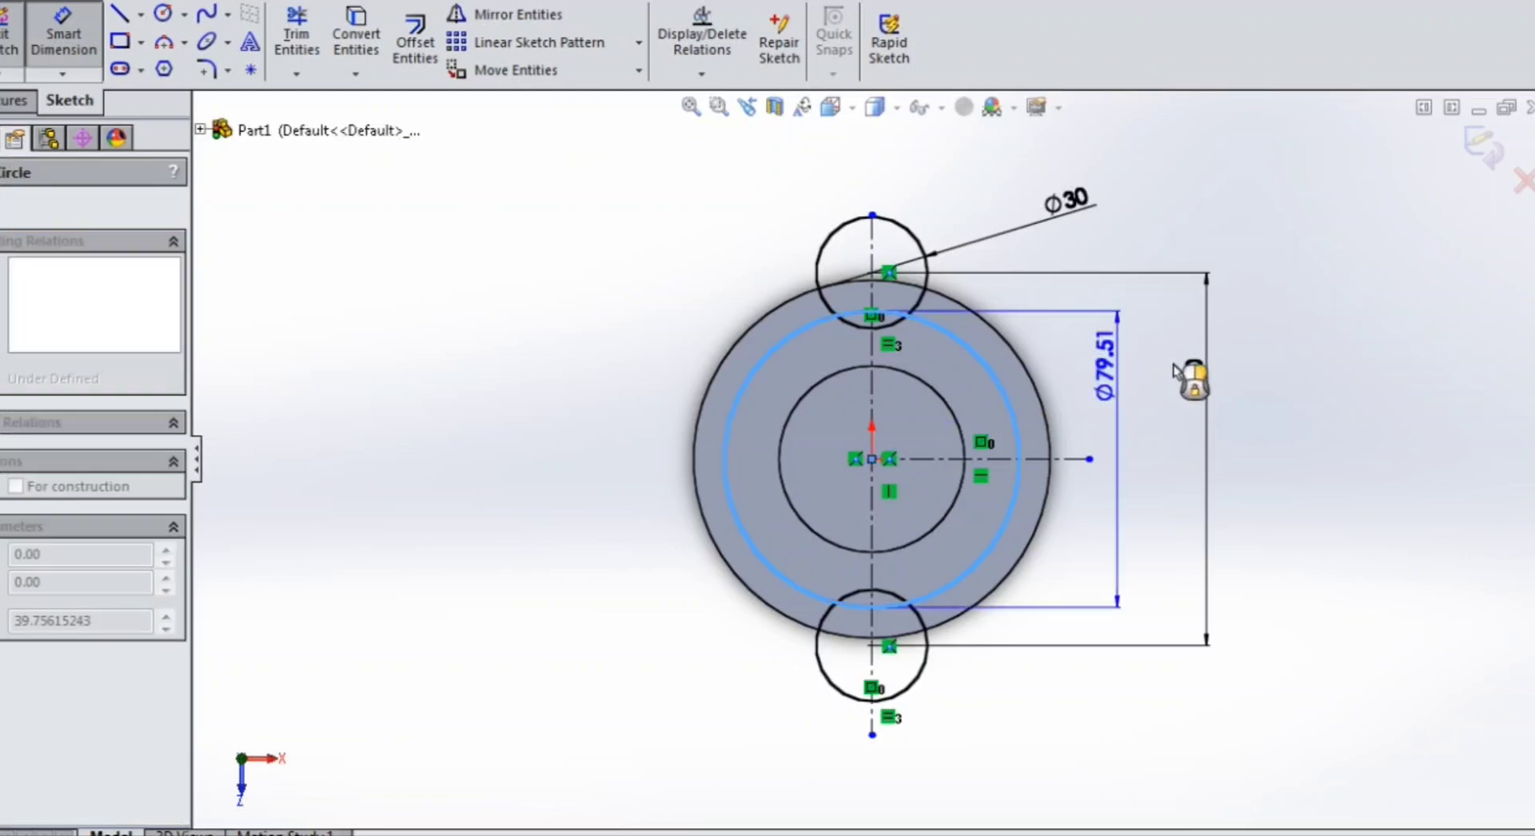
click(1297, 365)
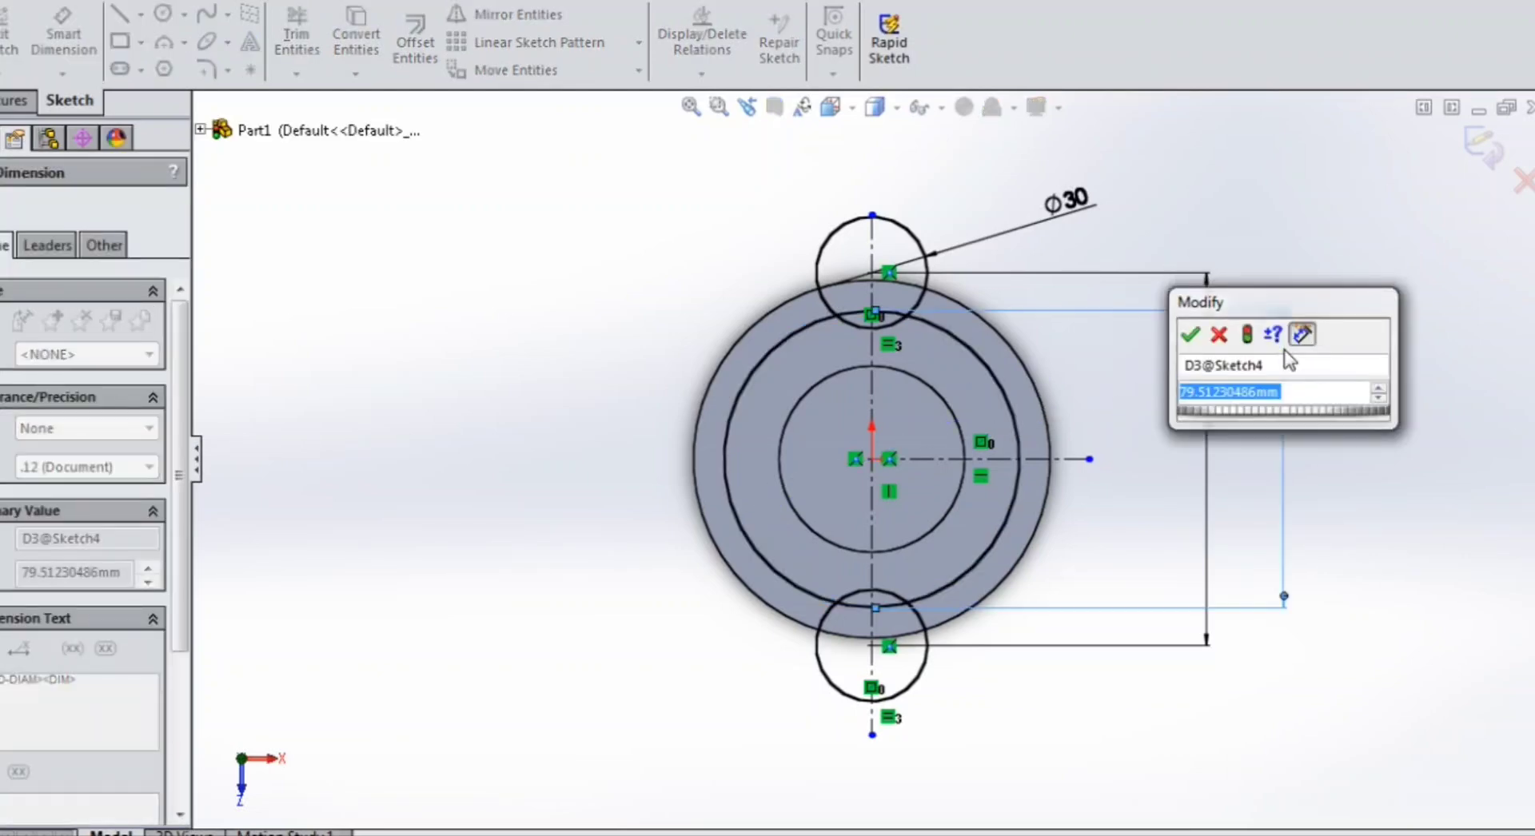
text(60)
key(Return)
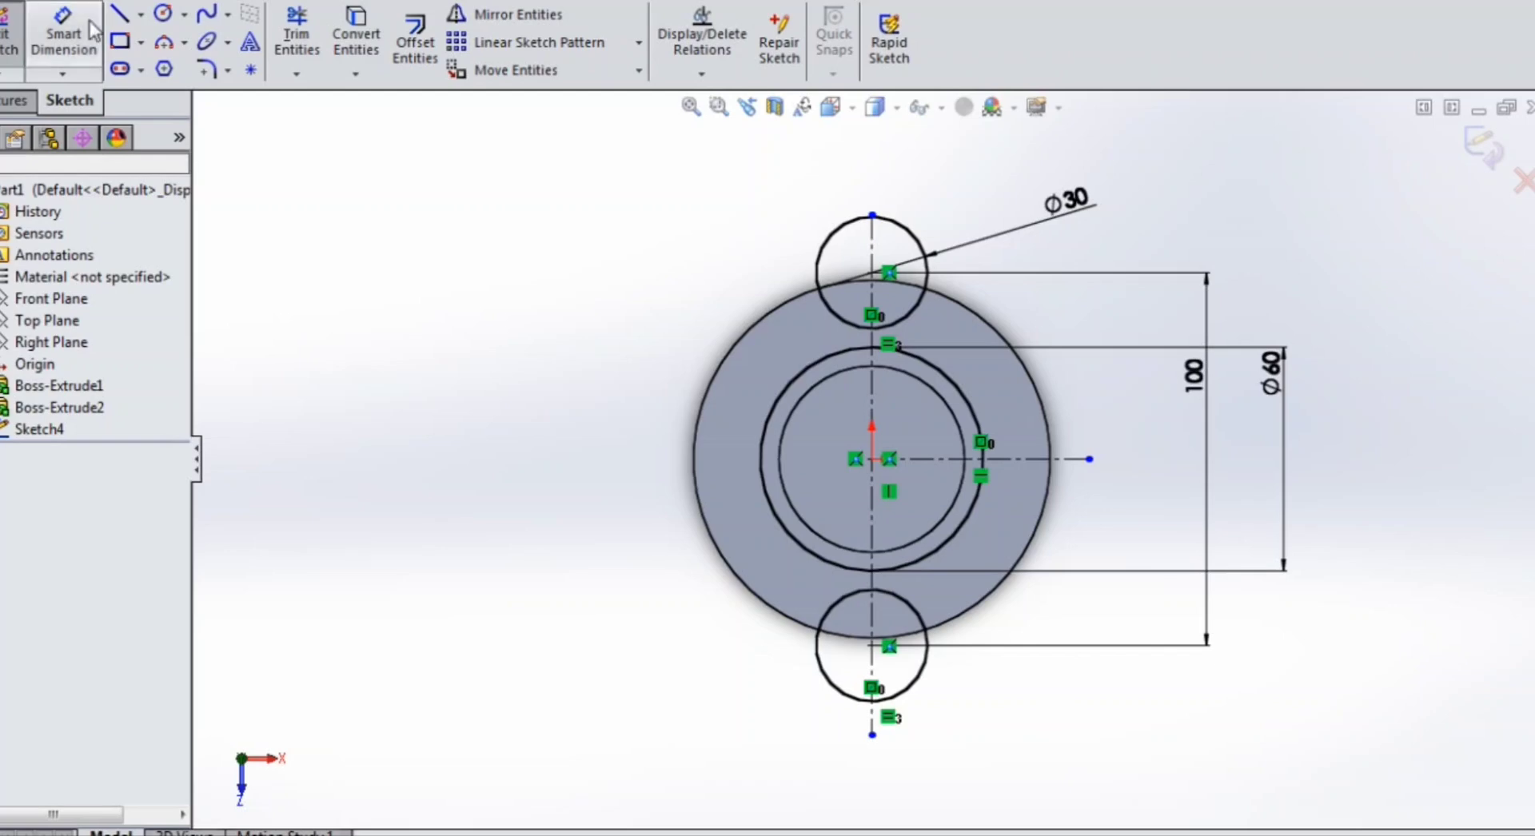
Sketch two outward-slanting lines from either side of the upper 30 mm circle, the left about 60 mm long and the right running past the horizontal centerline.
click(120, 13)
scroll(828, 400, down, 2)
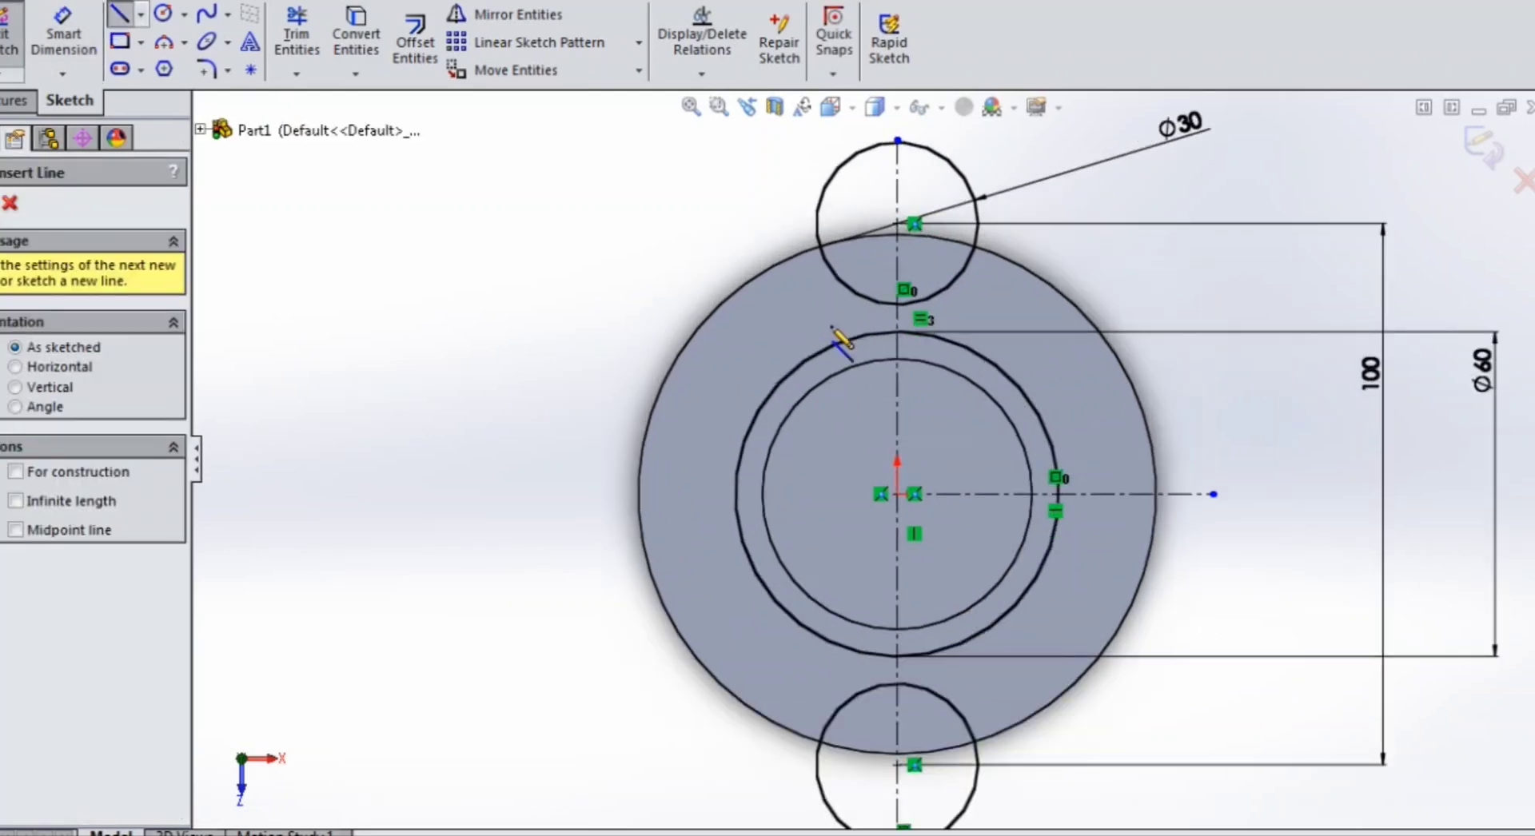
click(820, 154)
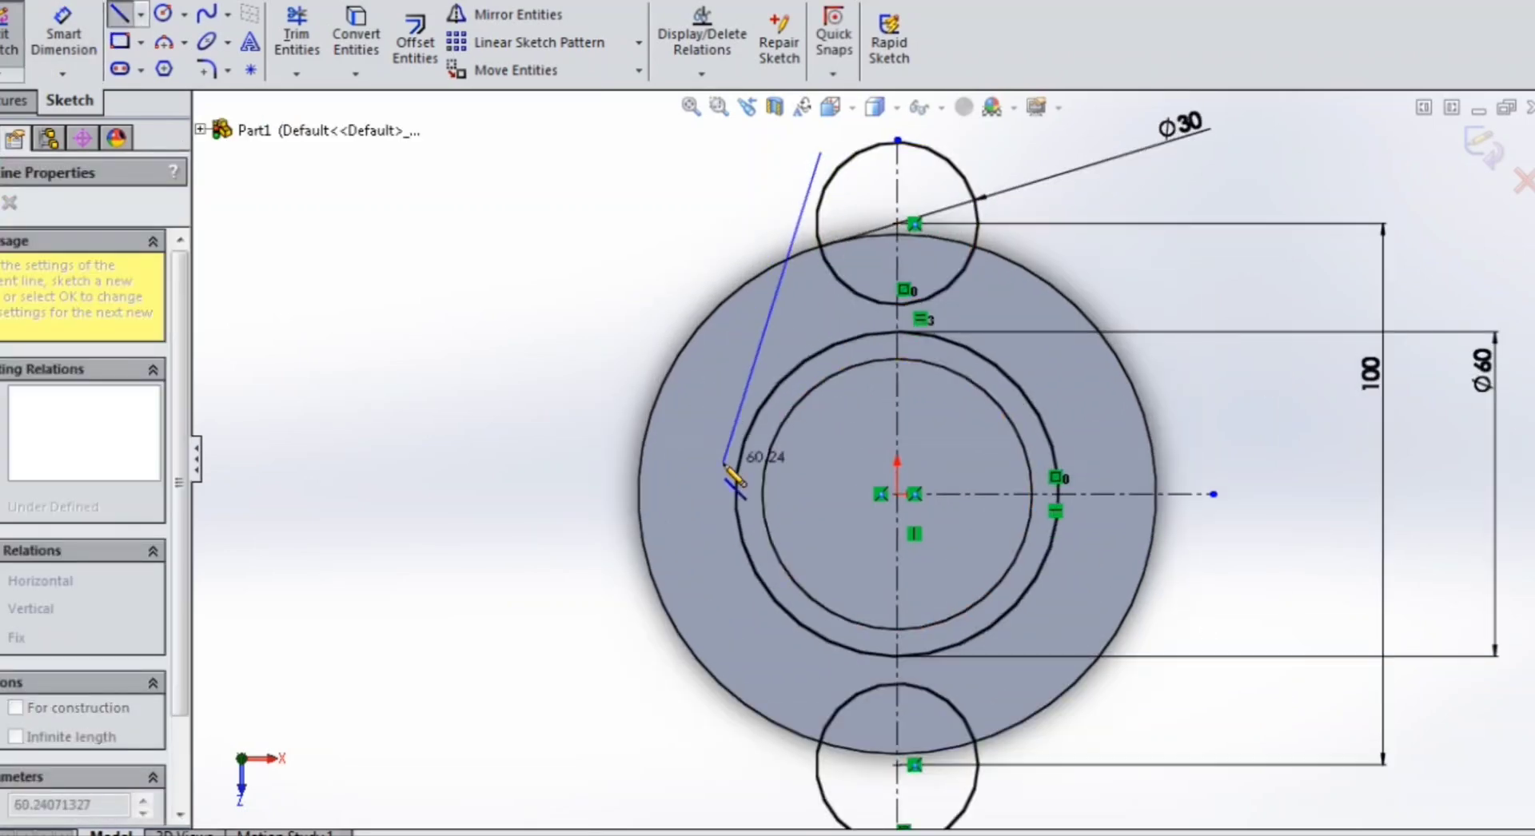
click(723, 462)
key(Escape)
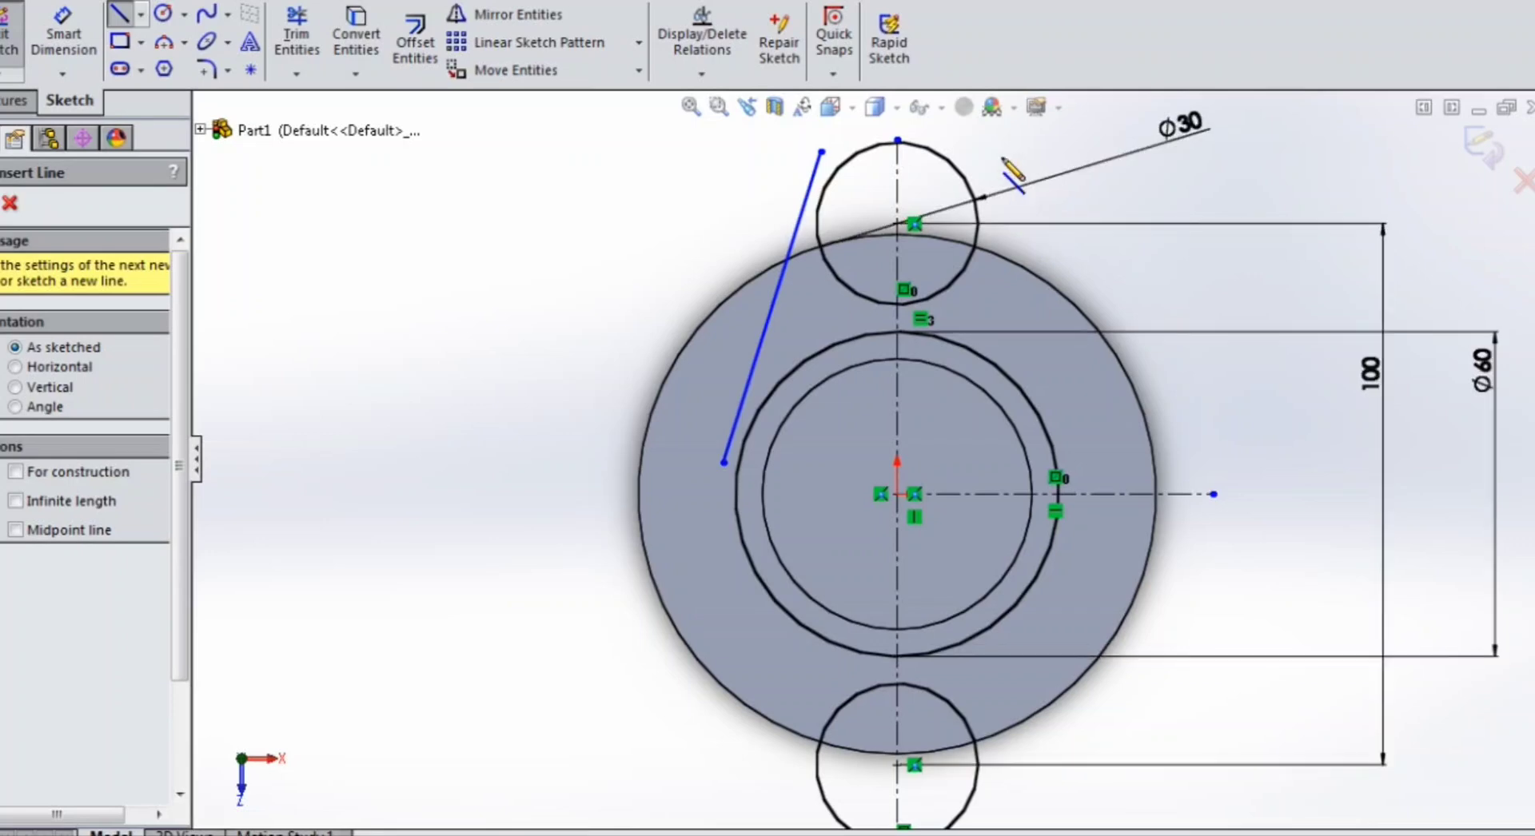
click(980, 151)
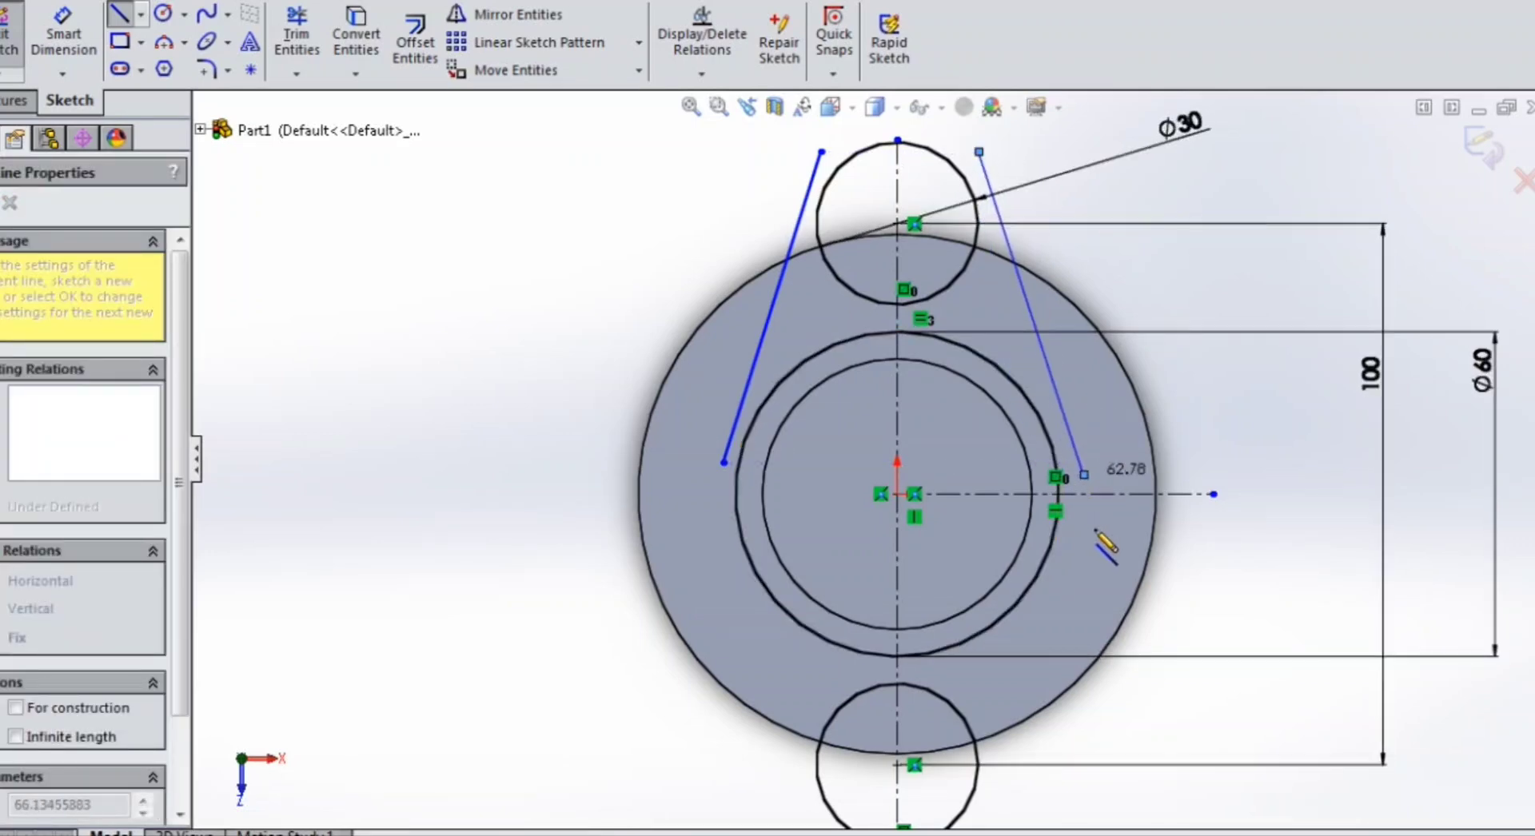
click(1104, 583)
key(Escape)
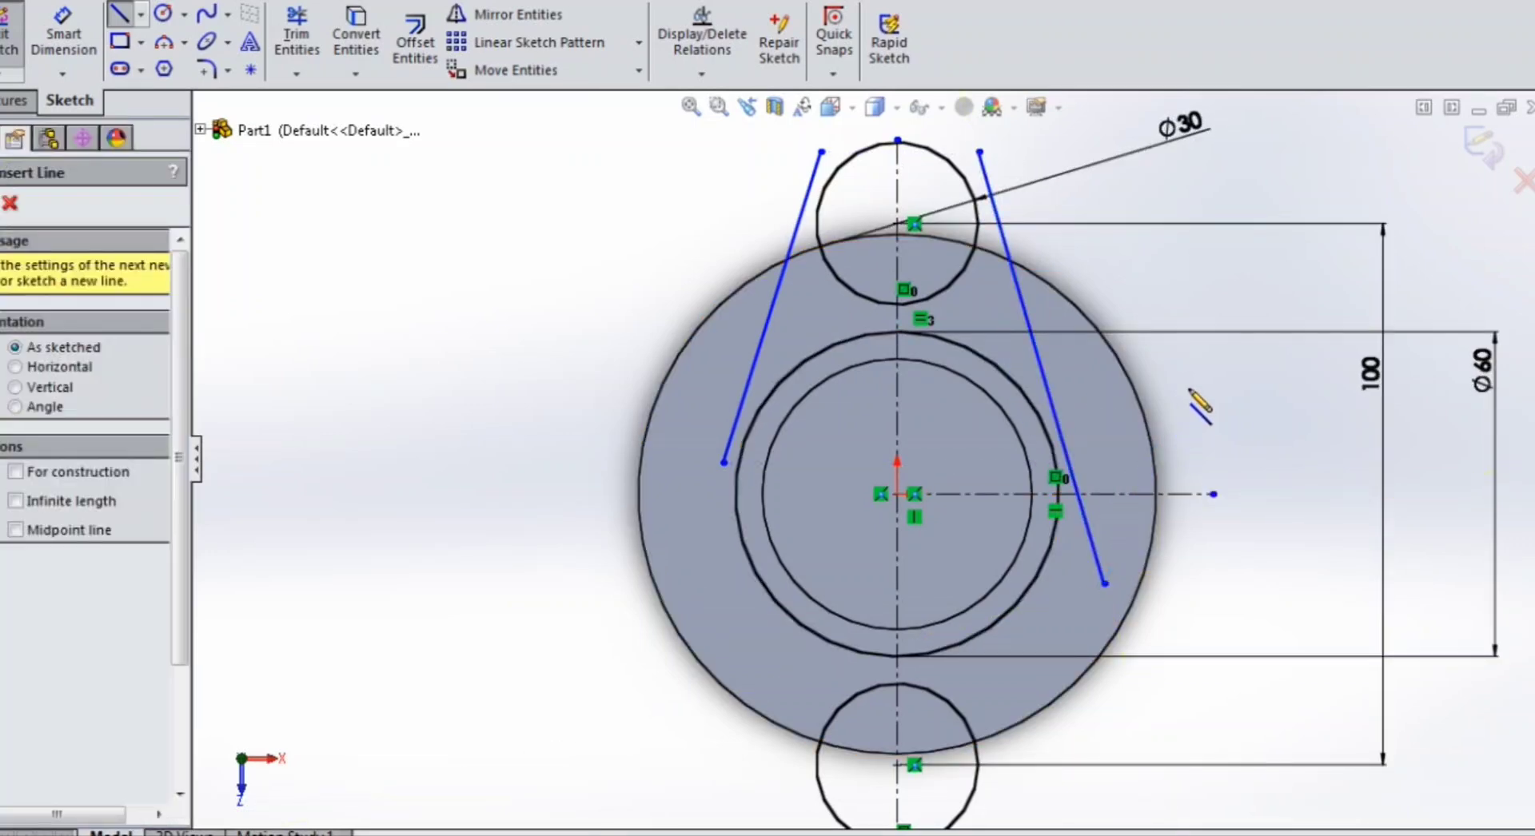
right_click(1228, 293)
click(1260, 309)
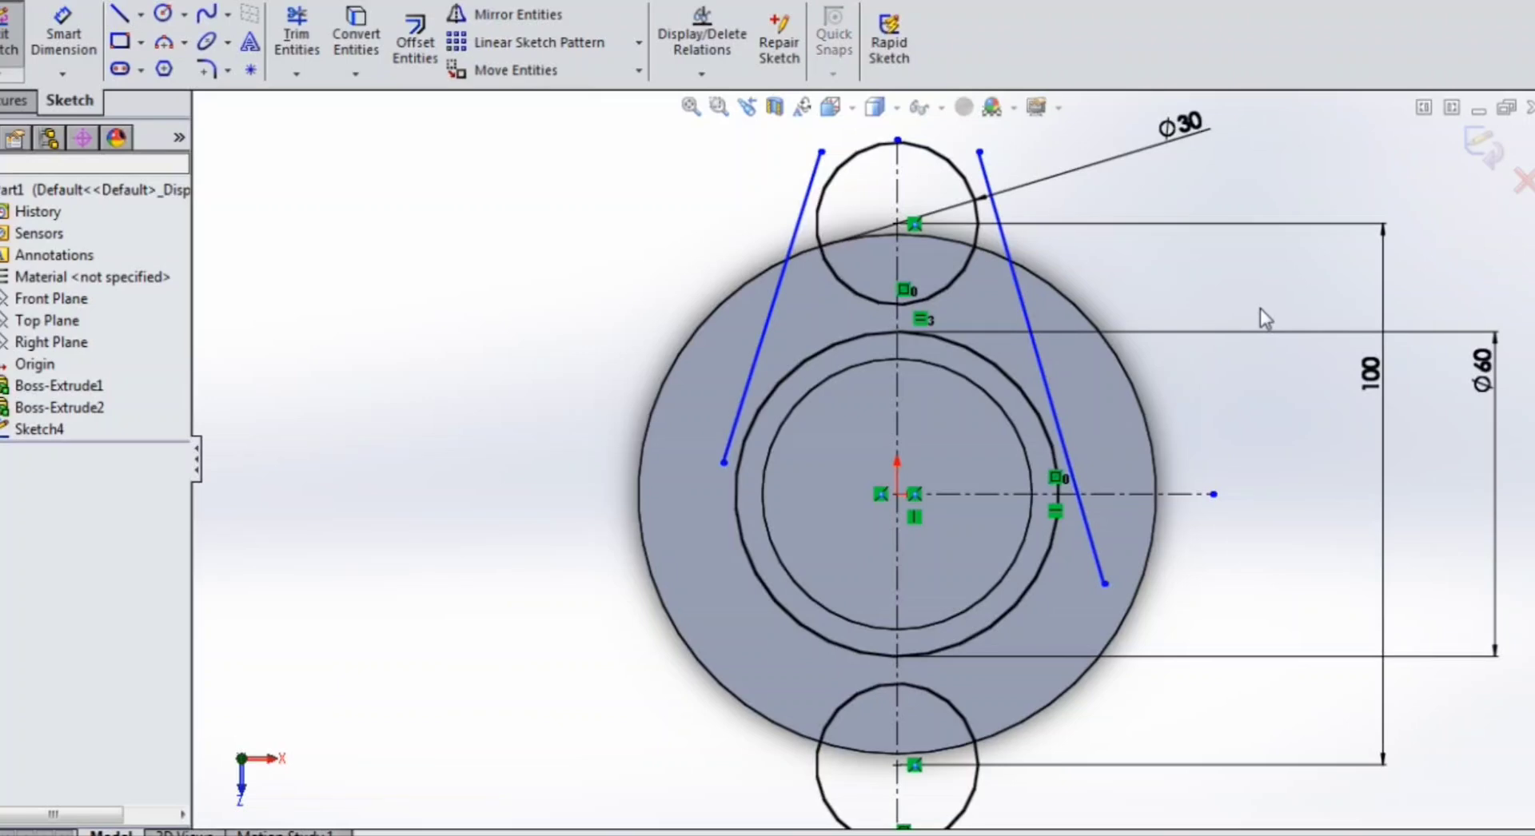
Make both slanted lines tangent to the upper 30 mm circle.
click(963, 178)
ctrl+click(991, 189)
click(48, 595)
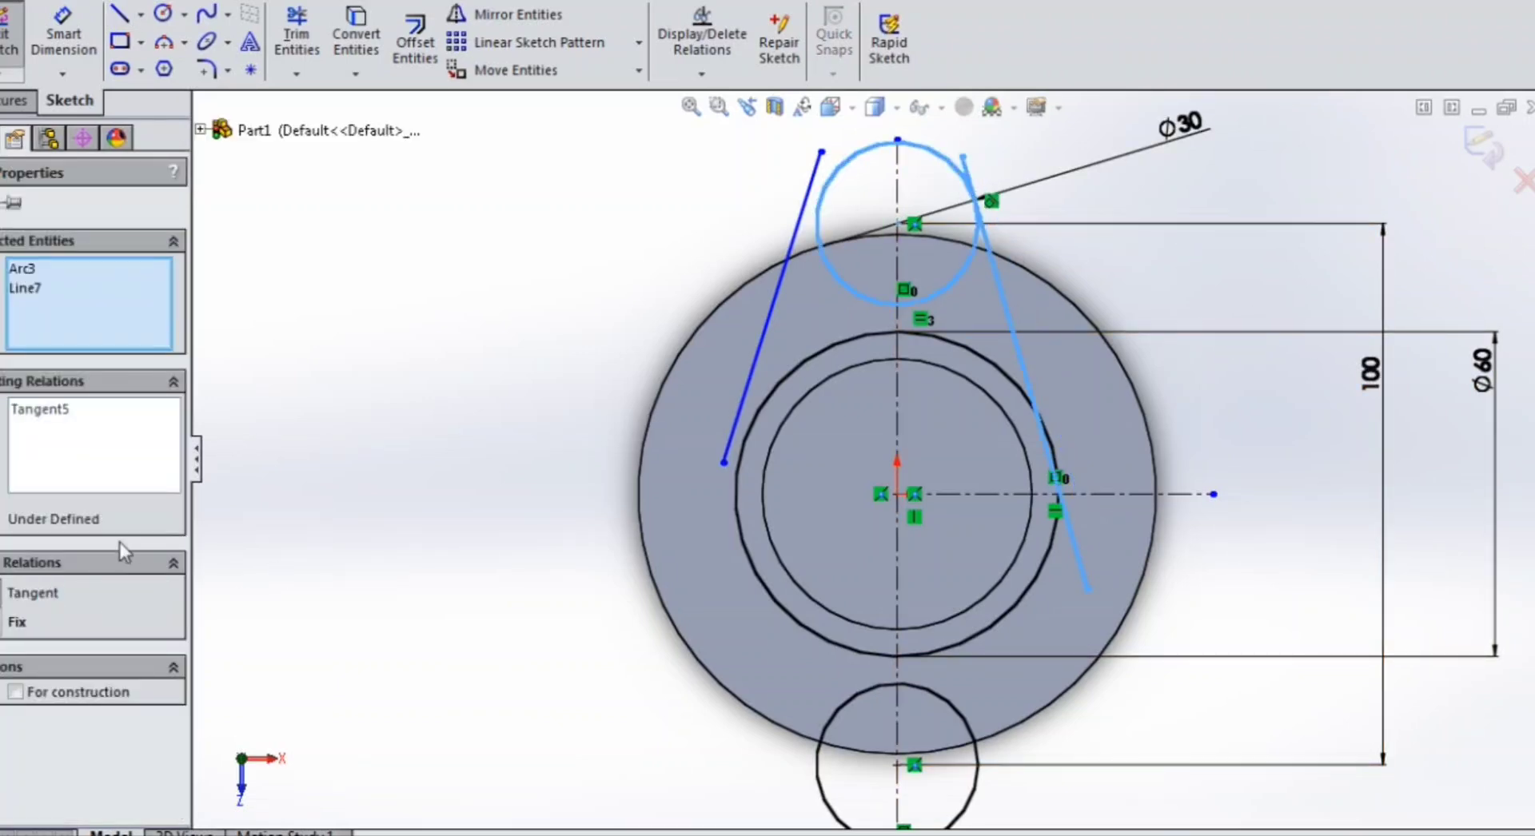
drag(848, 210, 770, 169)
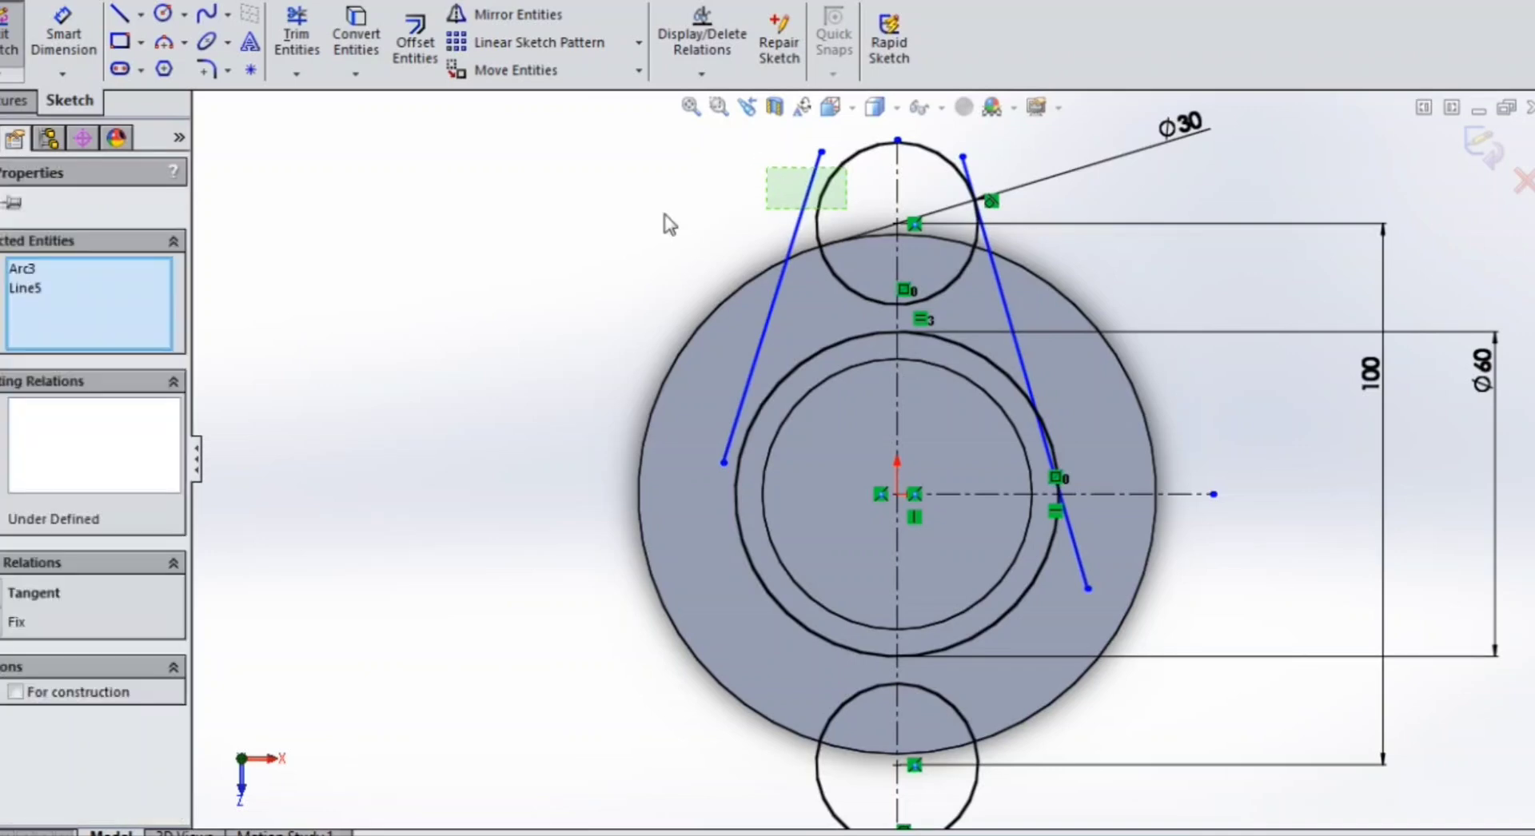
click(10, 595)
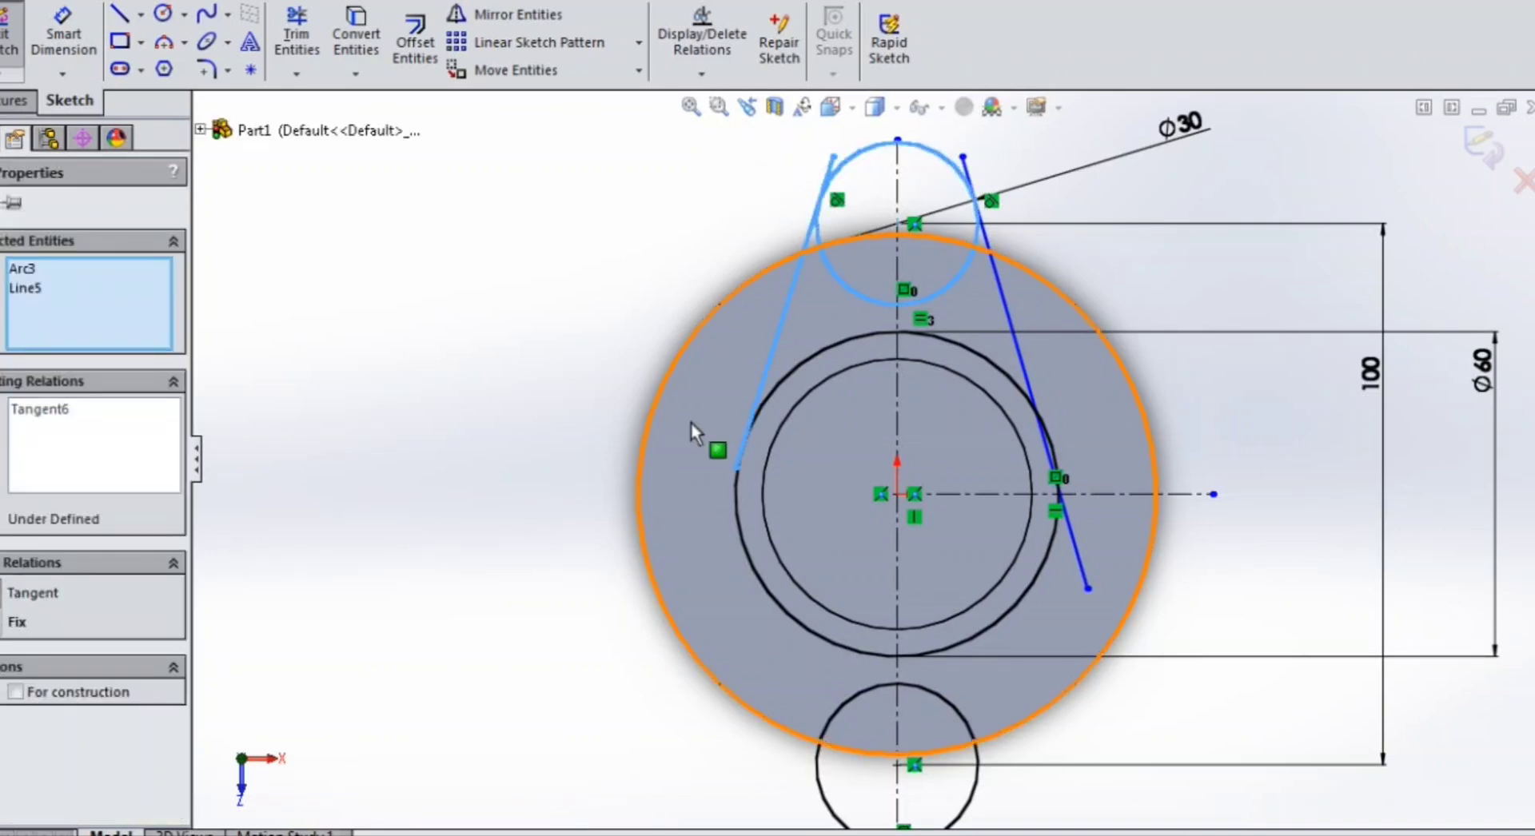
Make both slanted lines tangent to the 60 mm circle as well.
scroll(779, 405, up, 3)
click(781, 454)
key(Escape)
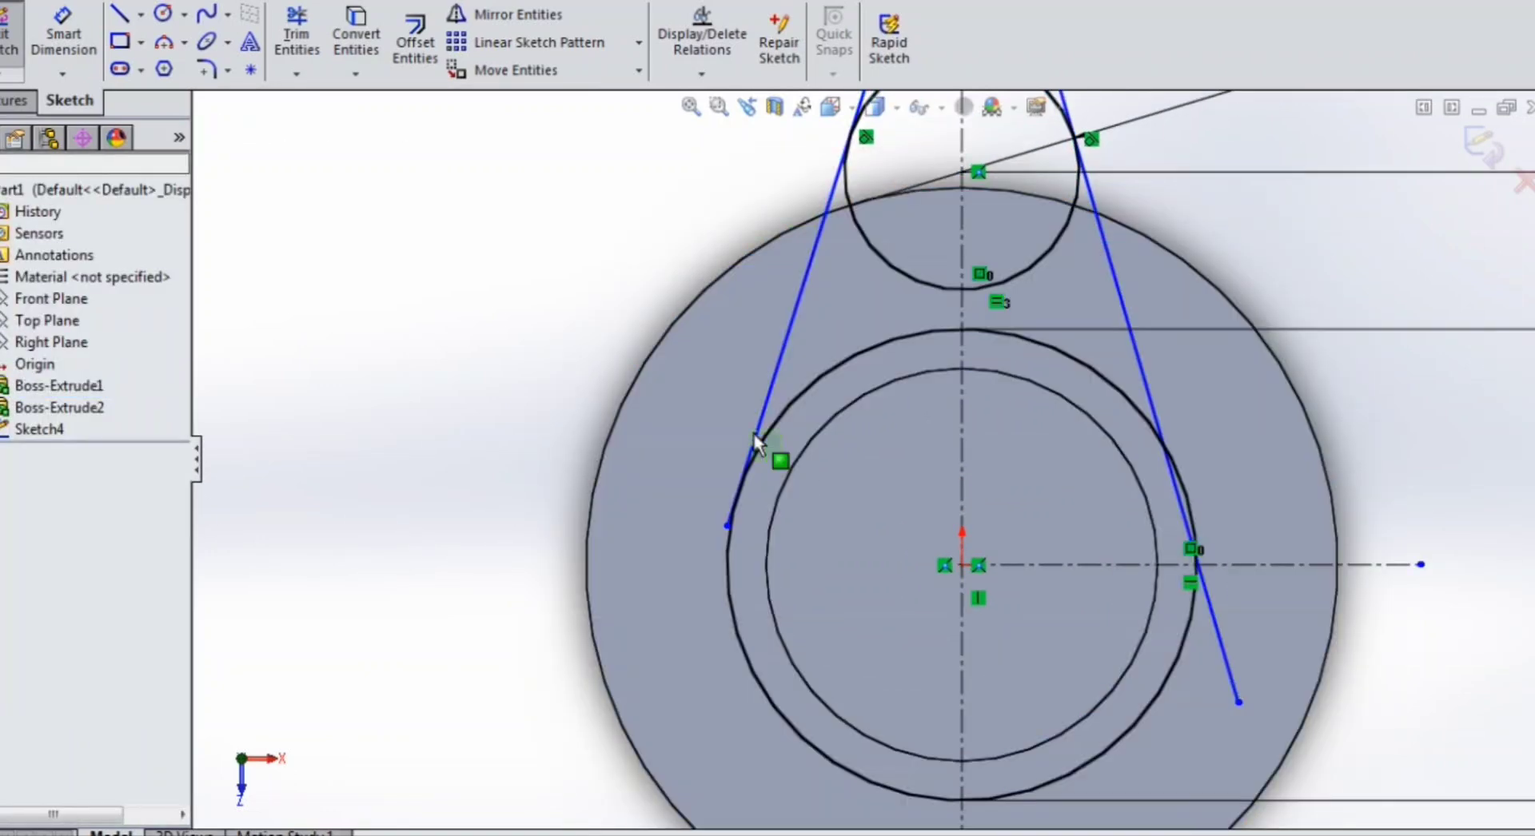
drag(777, 459, 718, 428)
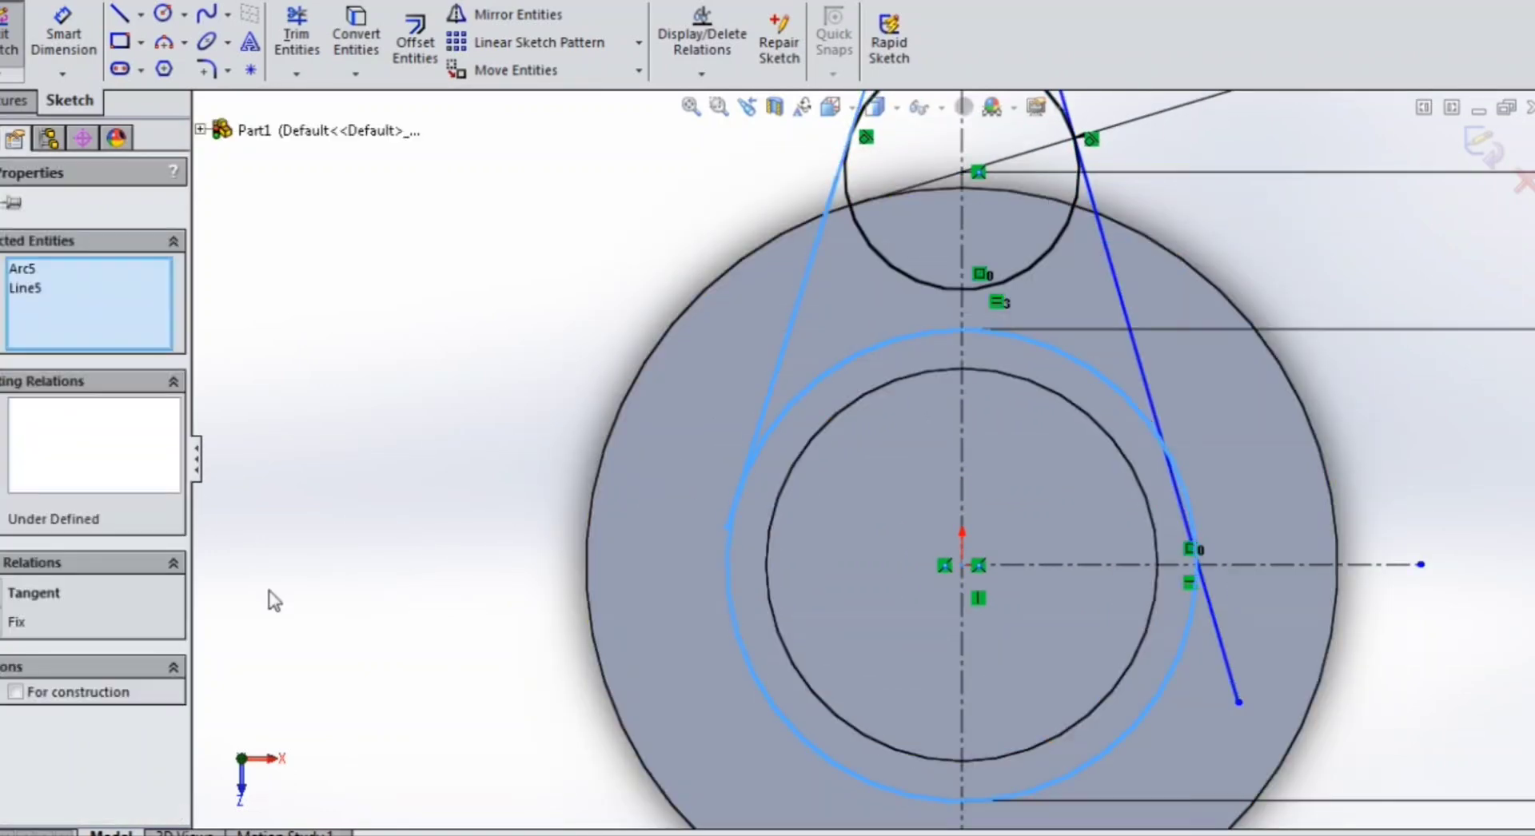
click(24, 592)
click(454, 426)
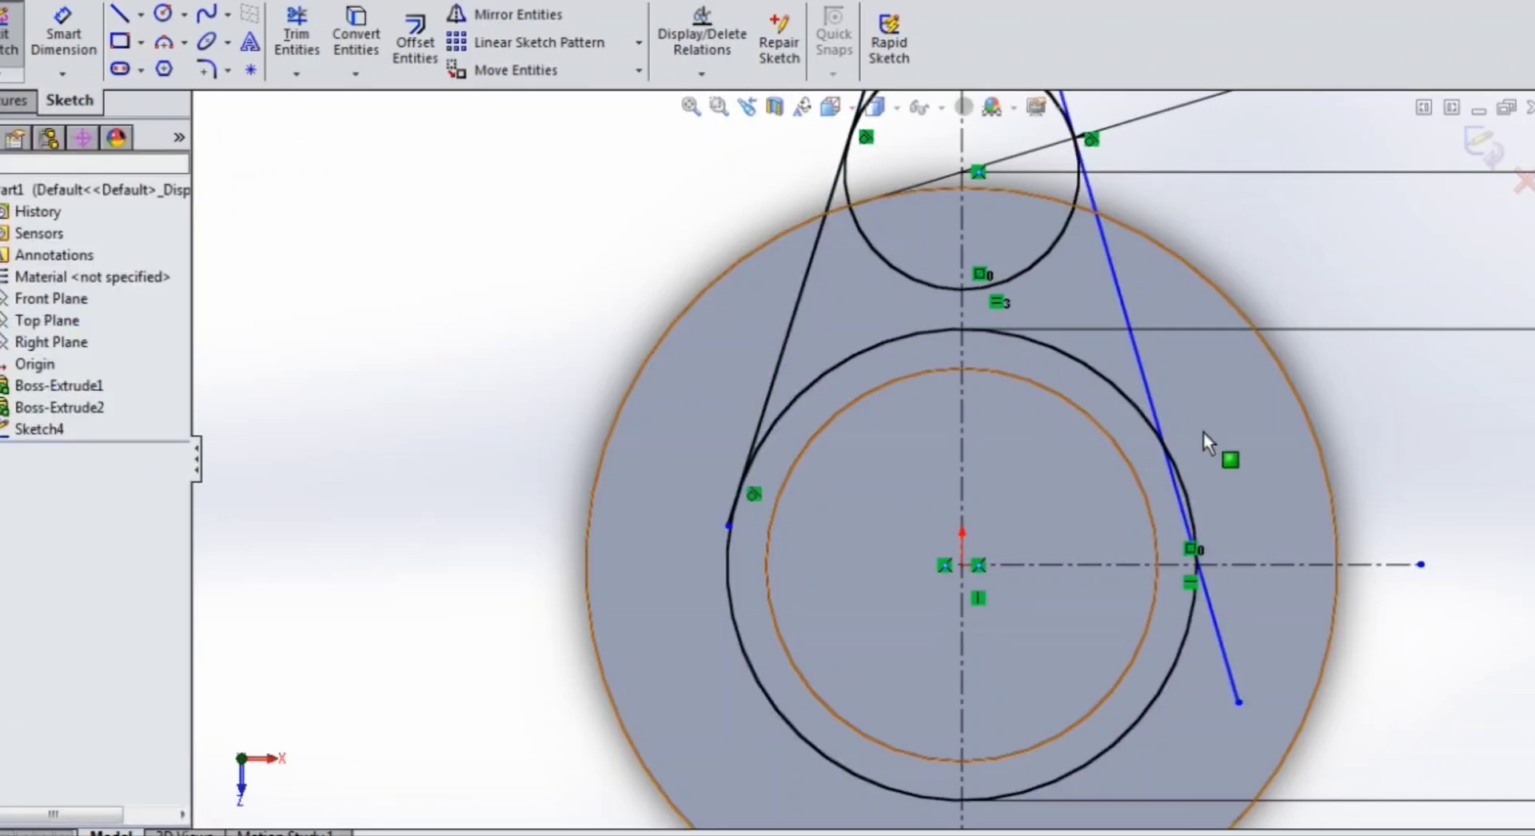
drag(1159, 460, 1148, 464)
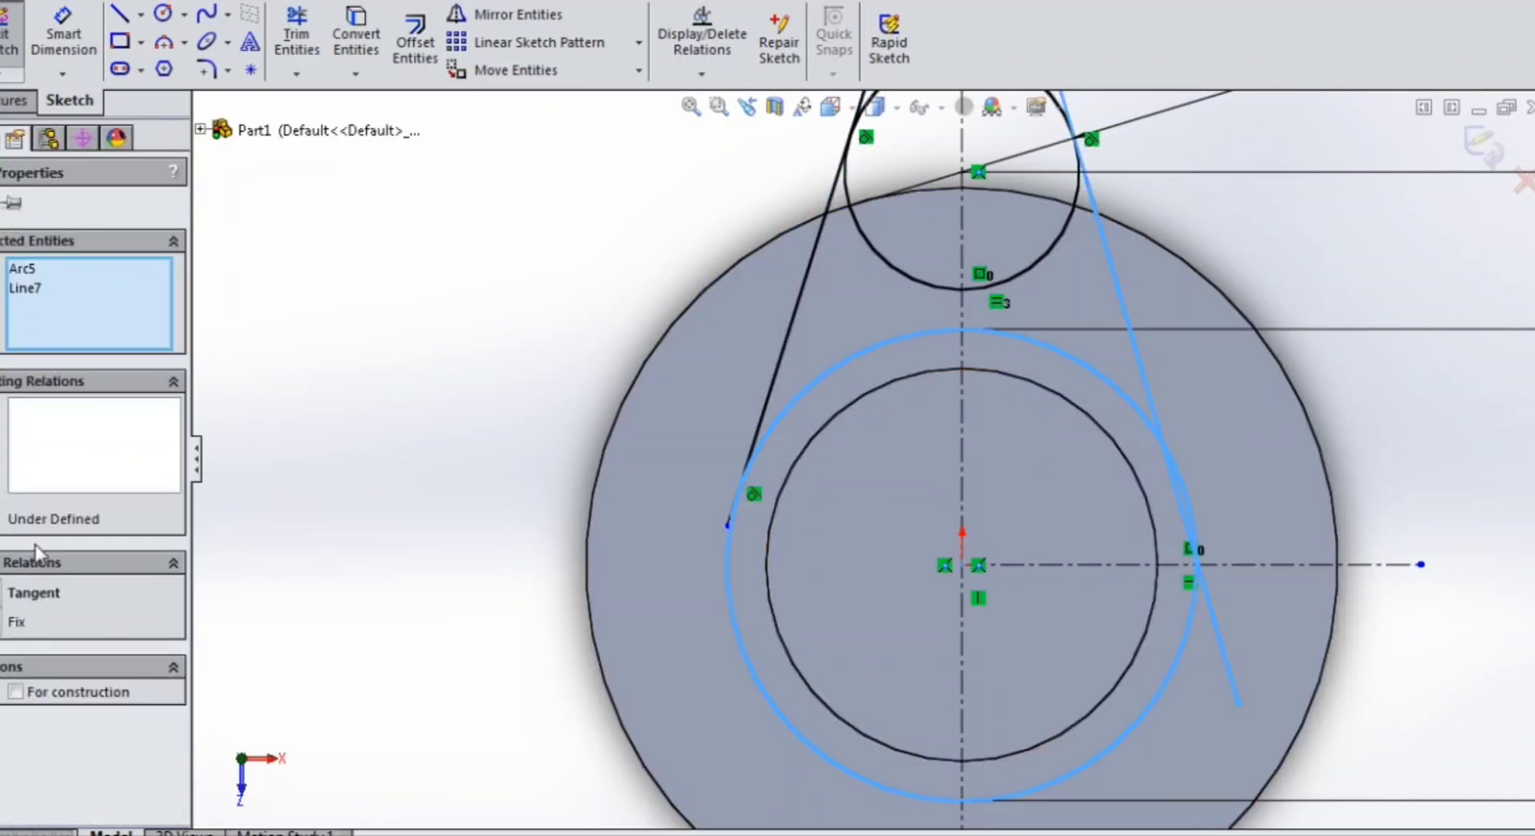
click(38, 606)
click(296, 435)
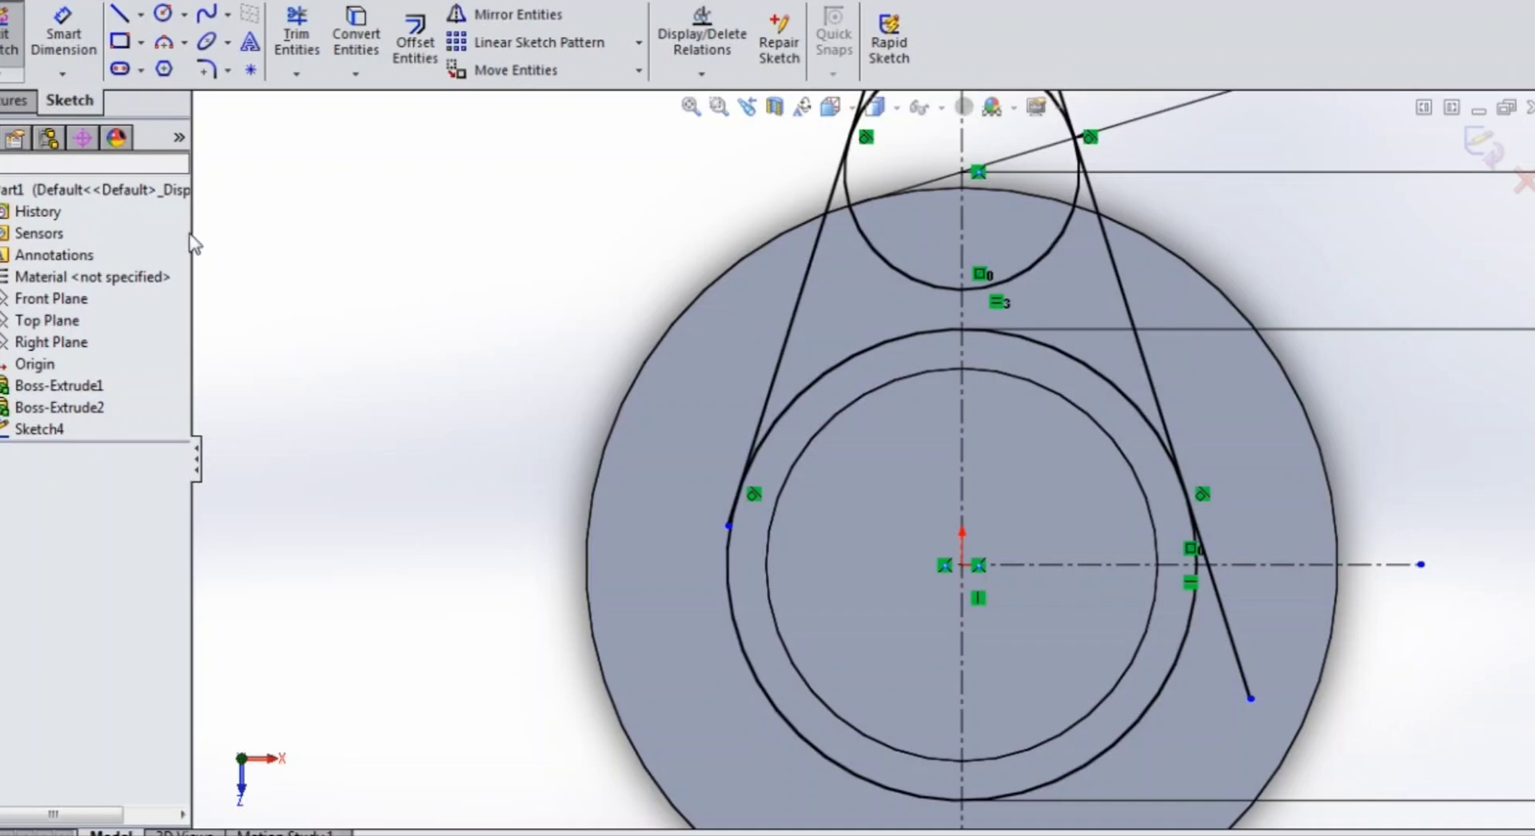
Trim the slanted lines' overhanging upper ends and the inner arc of the upper 30 mm circle to leave a rounded tip.
click(291, 46)
key(z)
key(z)
key(z)
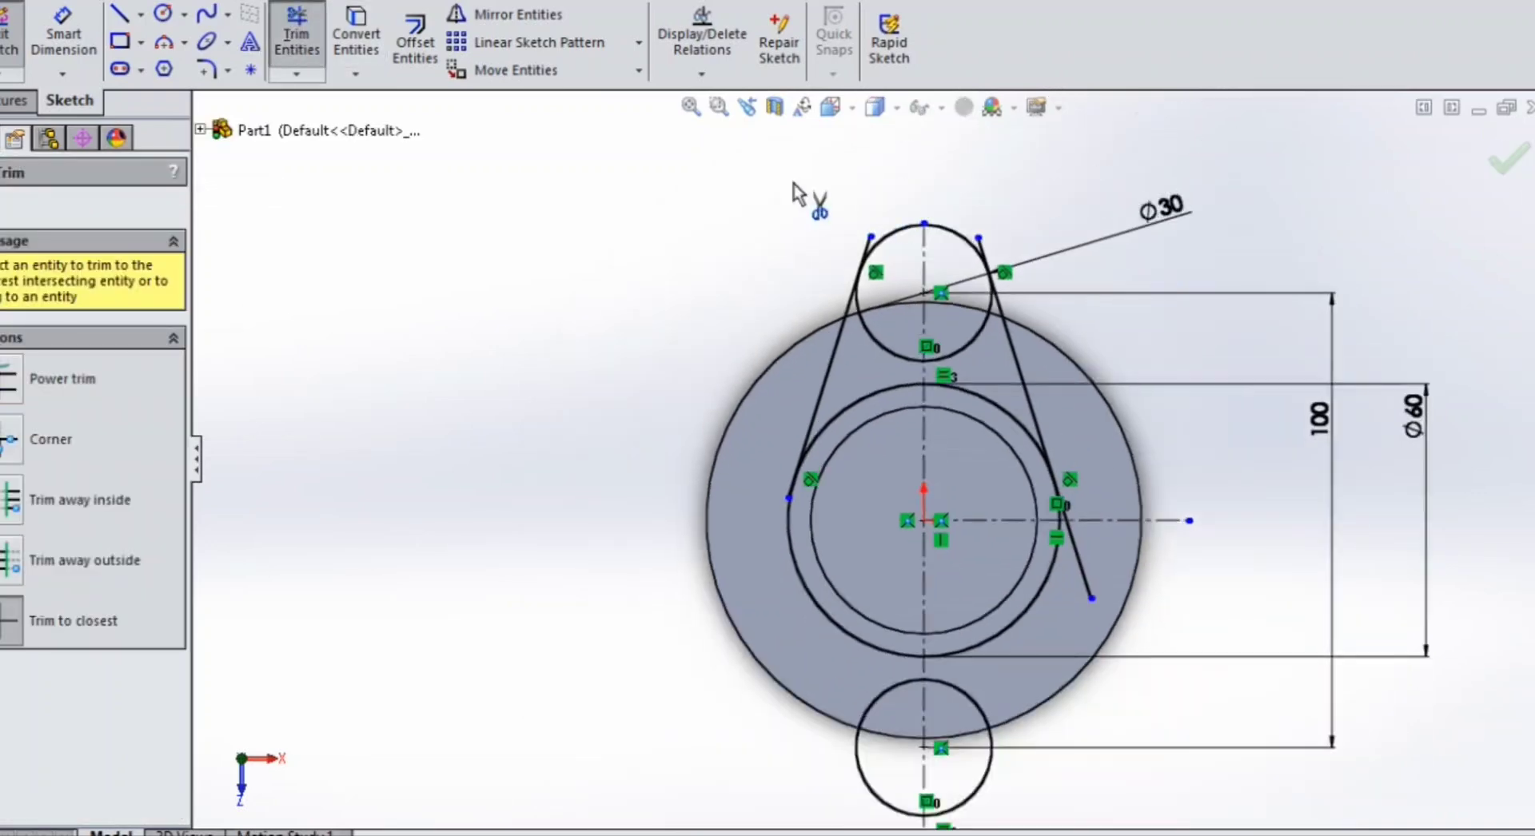
scroll(799, 196, down, 5)
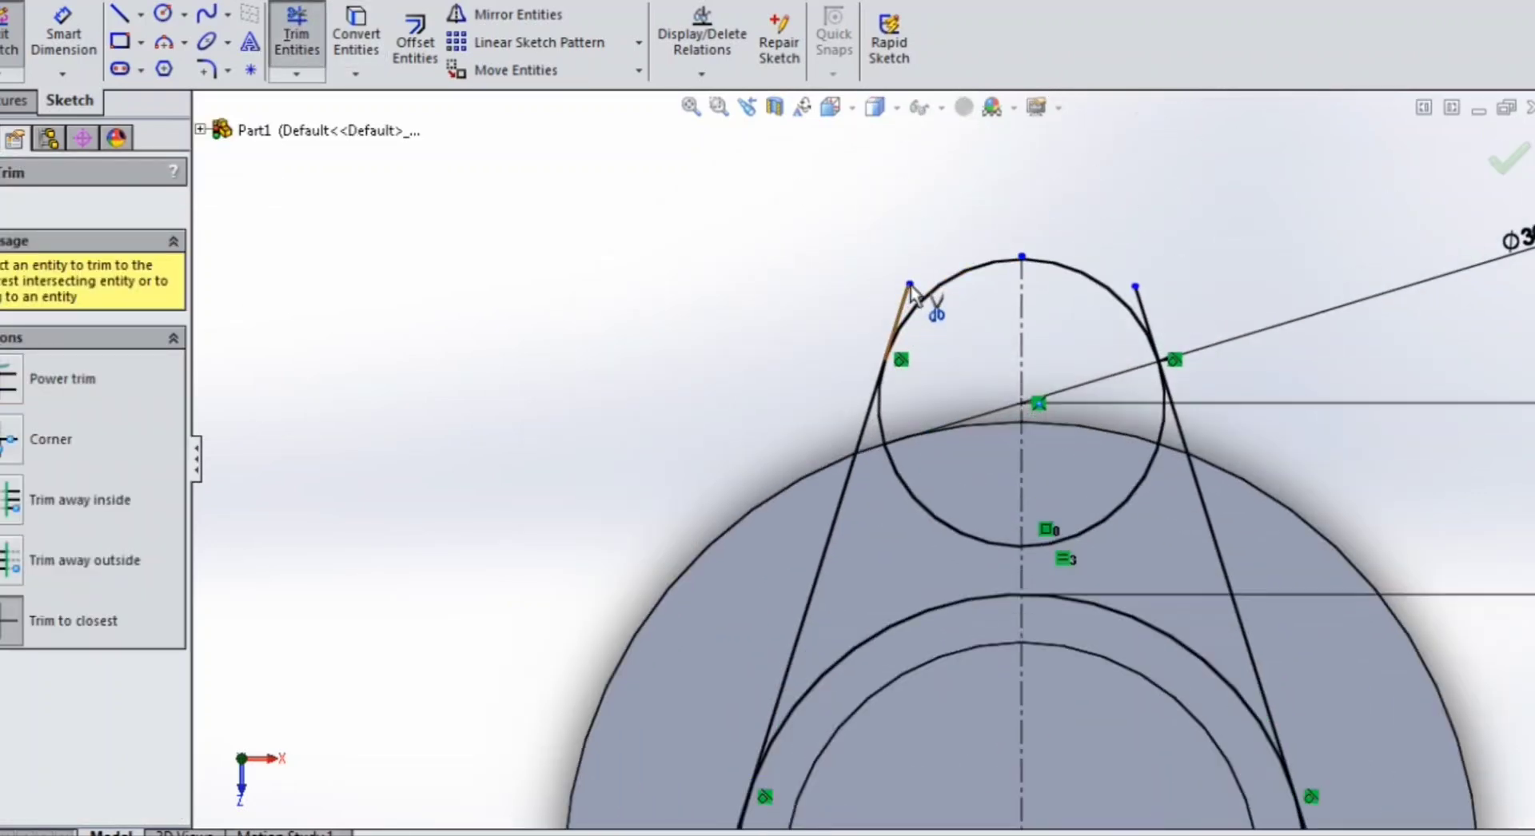
click(910, 289)
click(1137, 296)
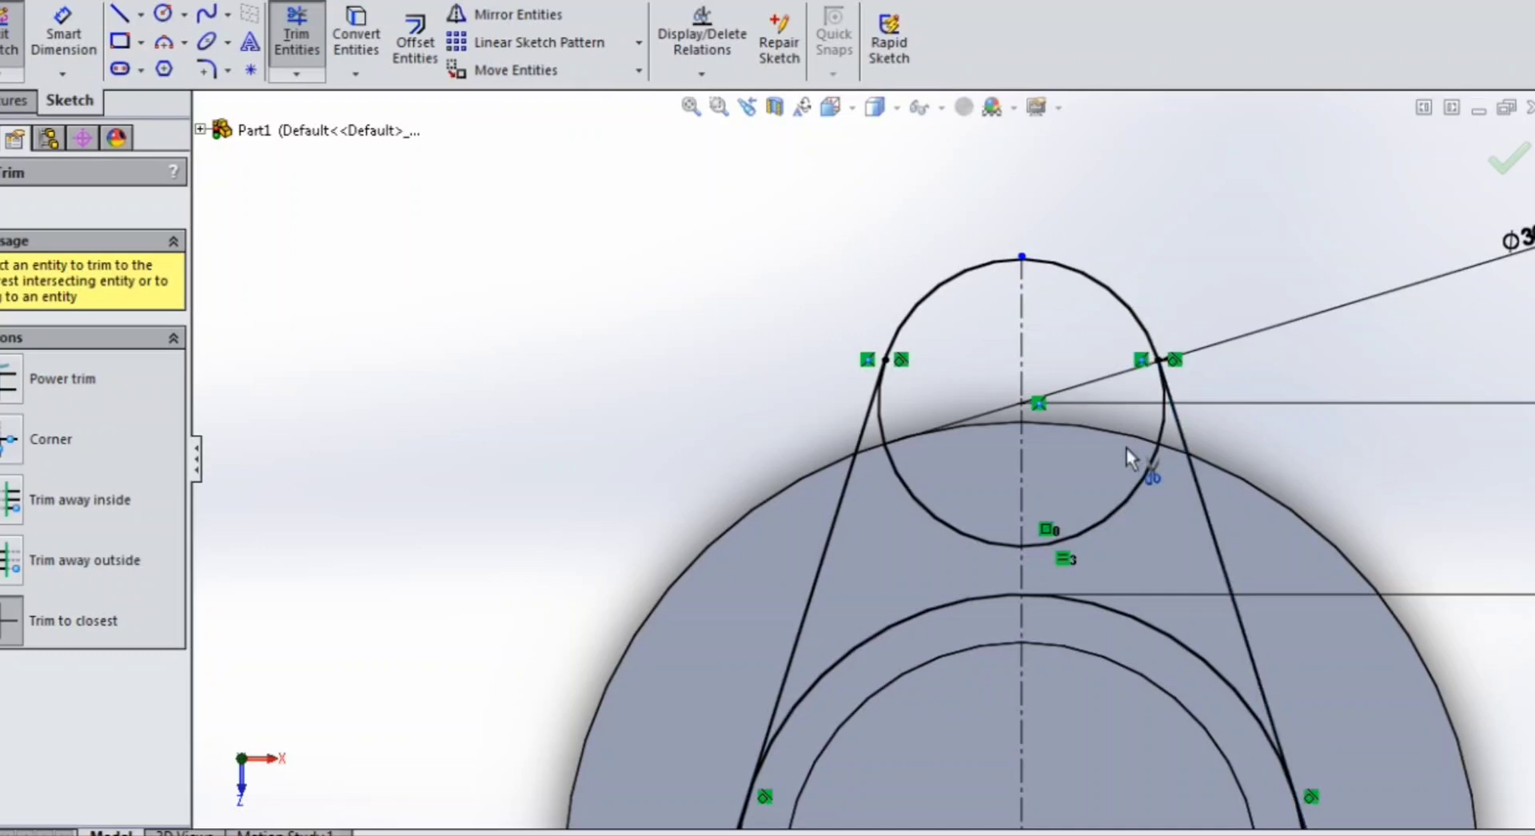
click(1137, 483)
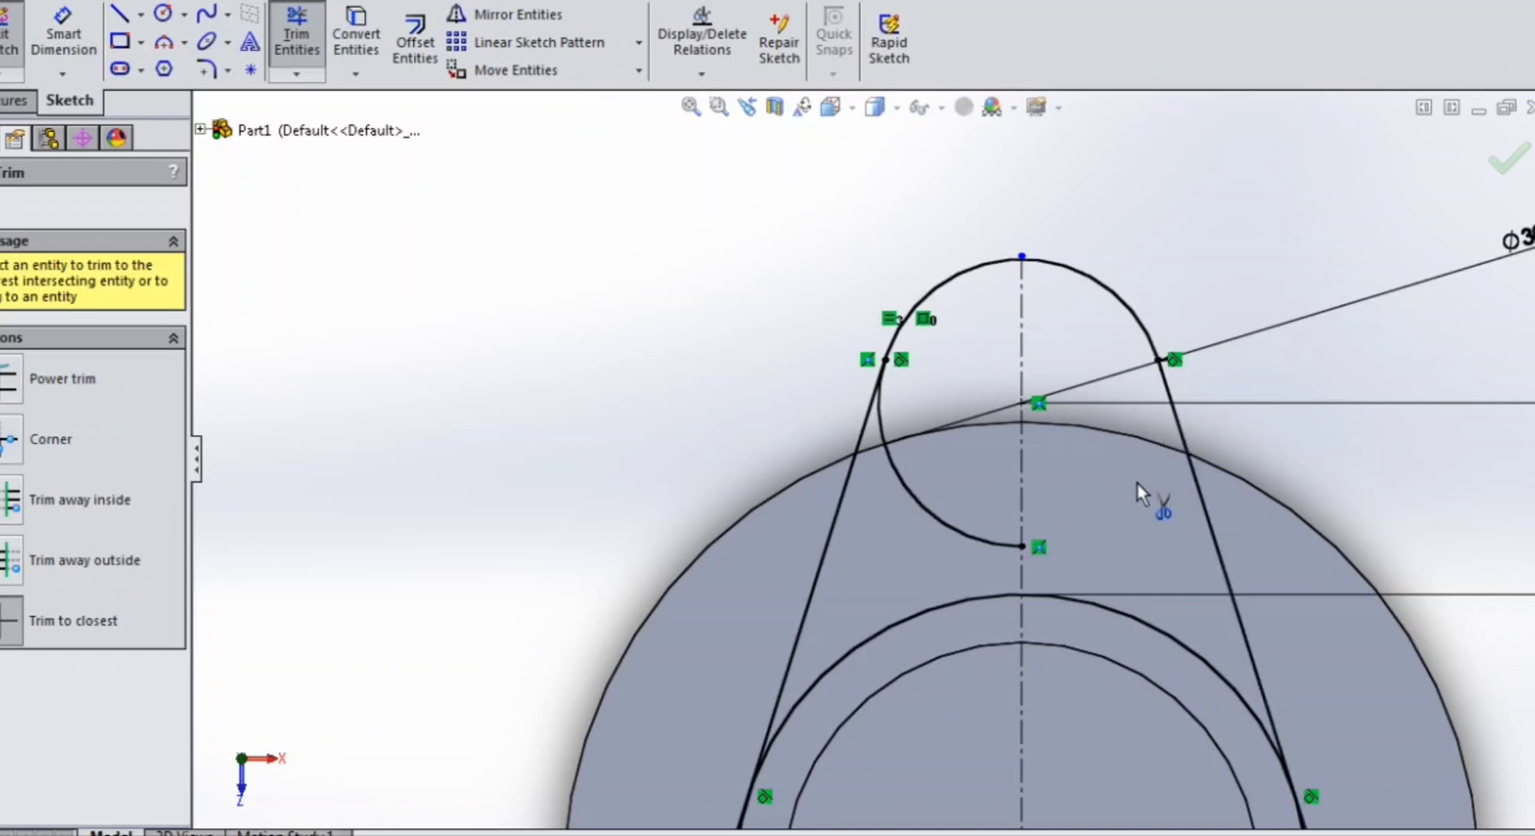
click(956, 534)
scroll(957, 534, up, 2)
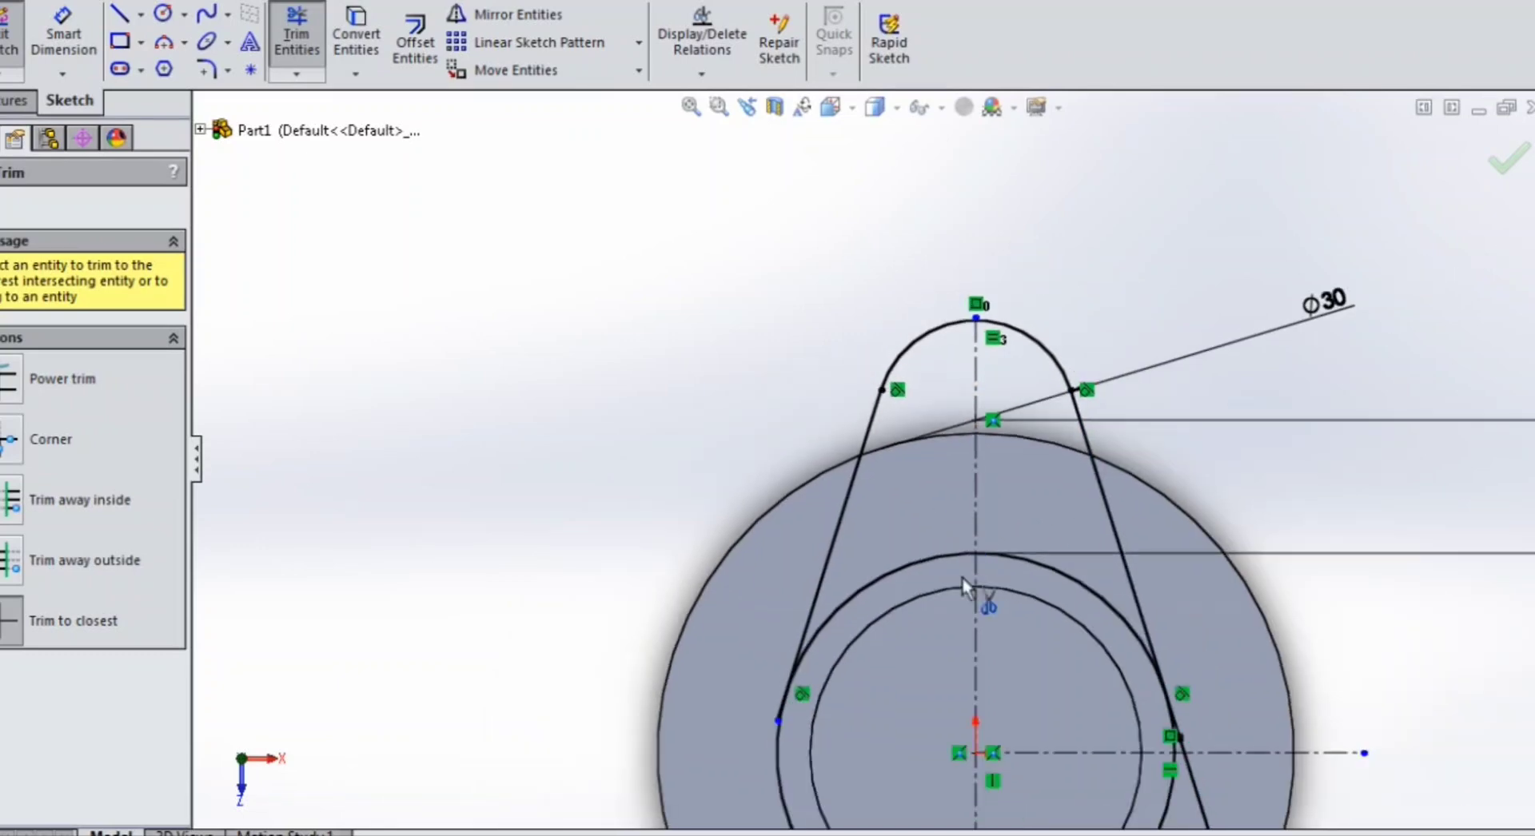
Trim the lower ends of both slanted lines back to their tangent points on the 60 mm circle.
scroll(764, 729, down, 5)
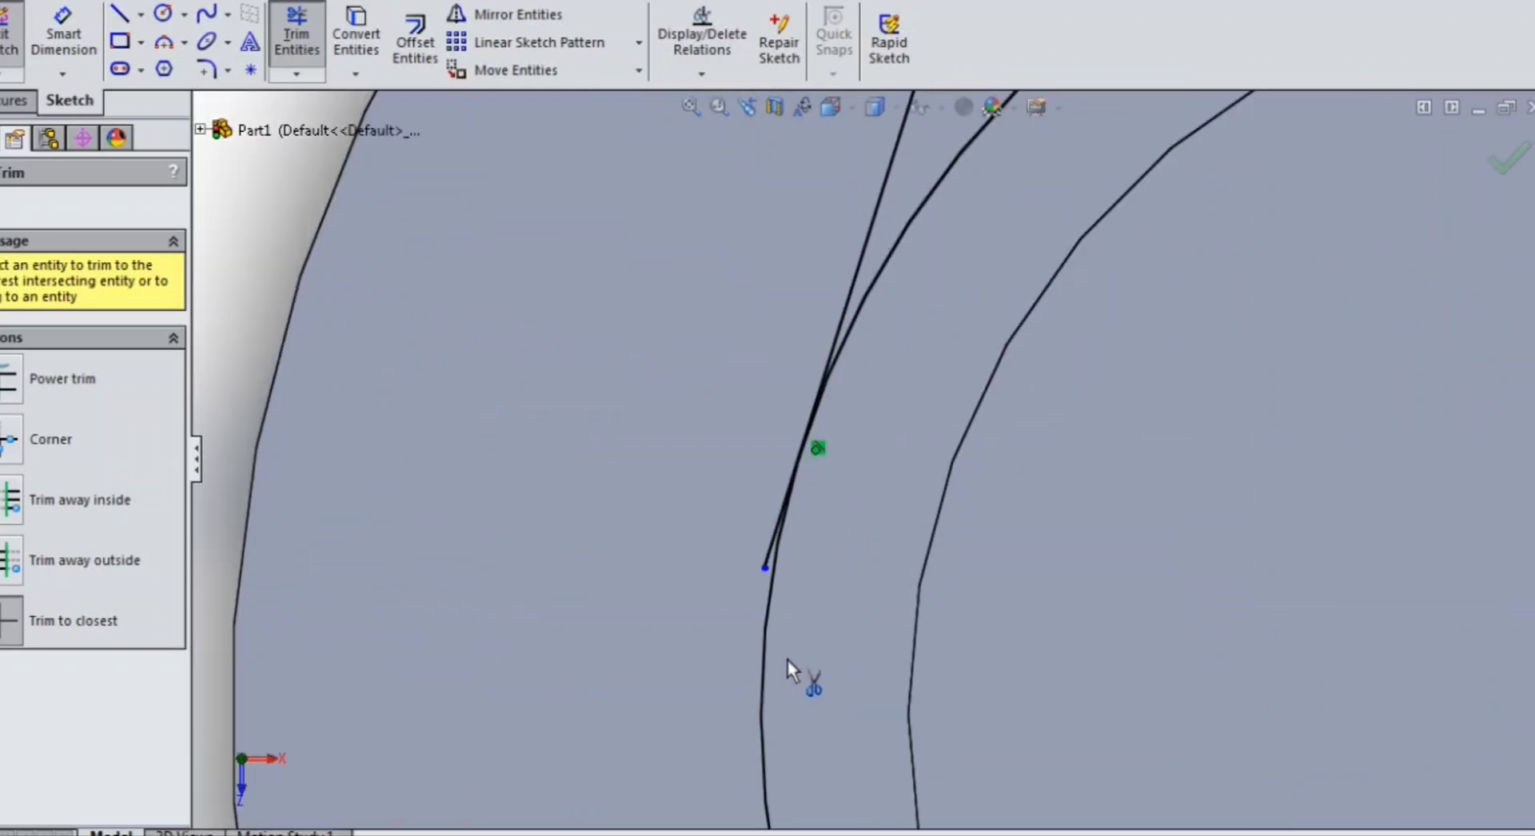
click(760, 564)
scroll(760, 565, up, 5)
scroll(761, 563, up, 5)
scroll(1331, 478, down, 7)
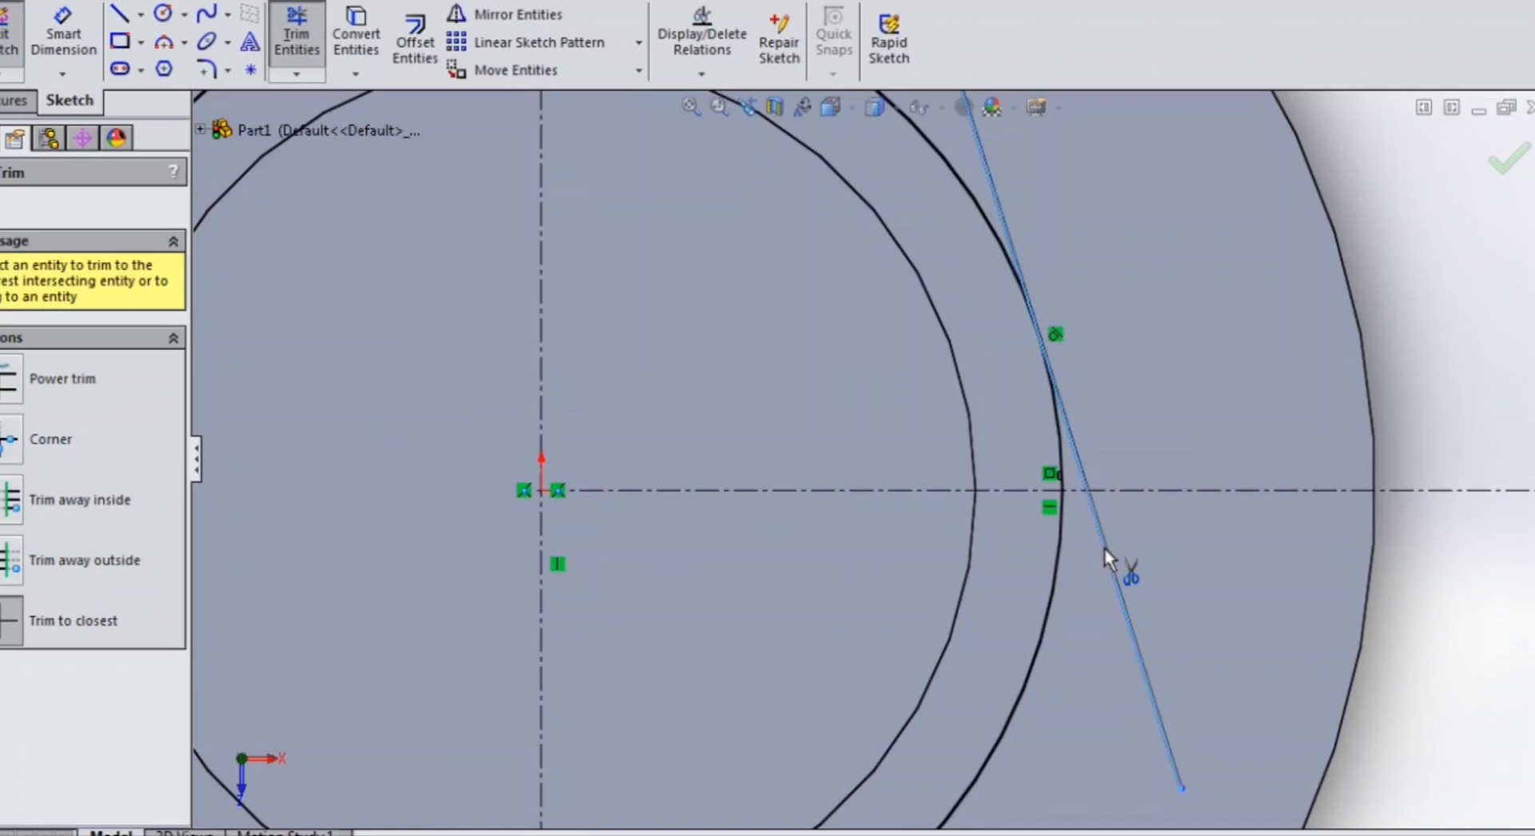
click(1112, 560)
click(1083, 462)
scroll(1083, 464, up, 6)
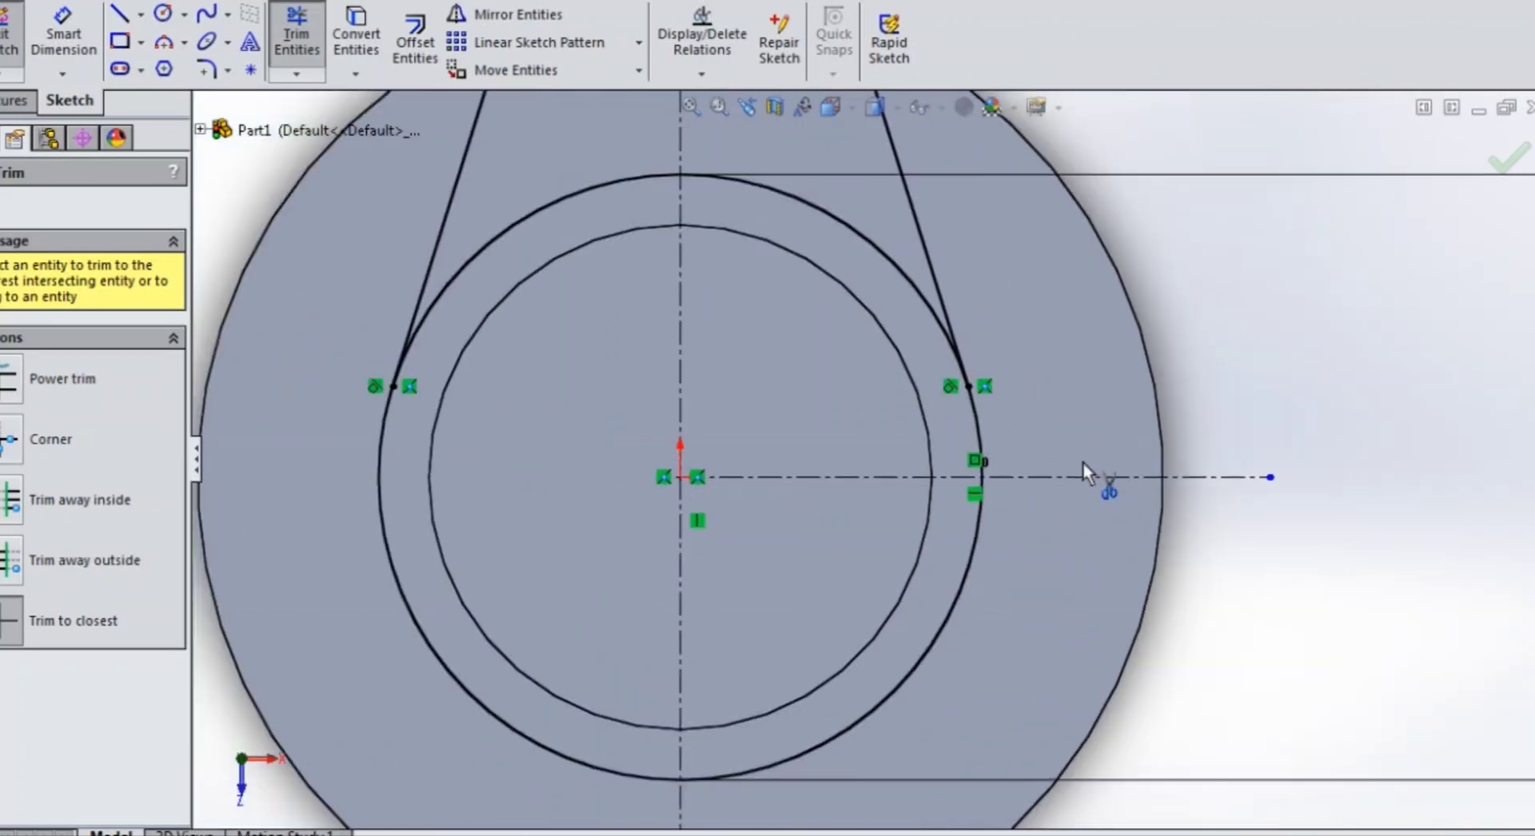
right_click(1145, 224)
click(1203, 285)
scroll(702, 298, up, 2)
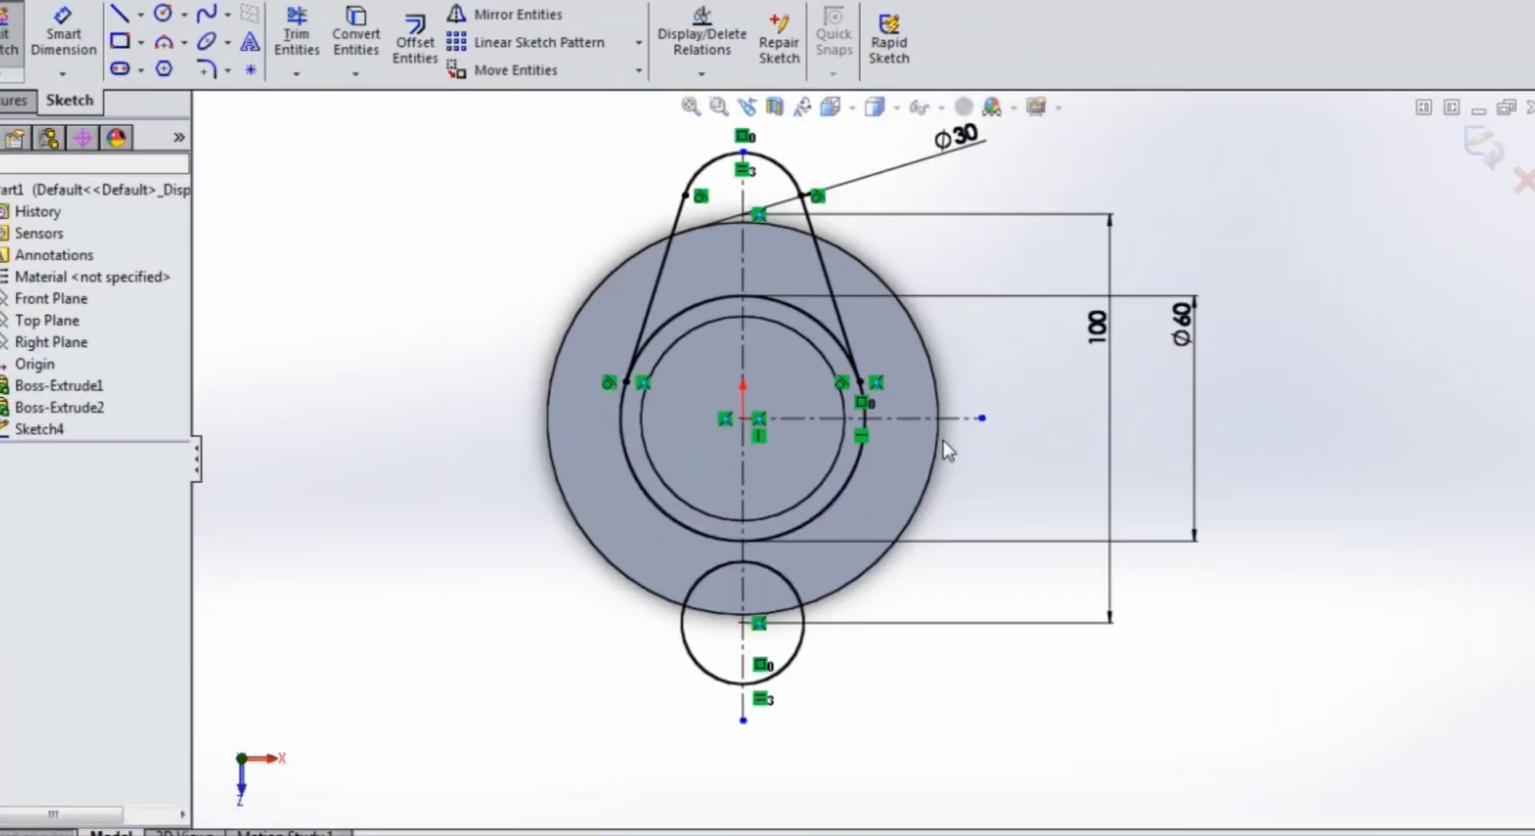
Mirror copies of the two slanted lines about the horizontal centerline.
click(496, 14)
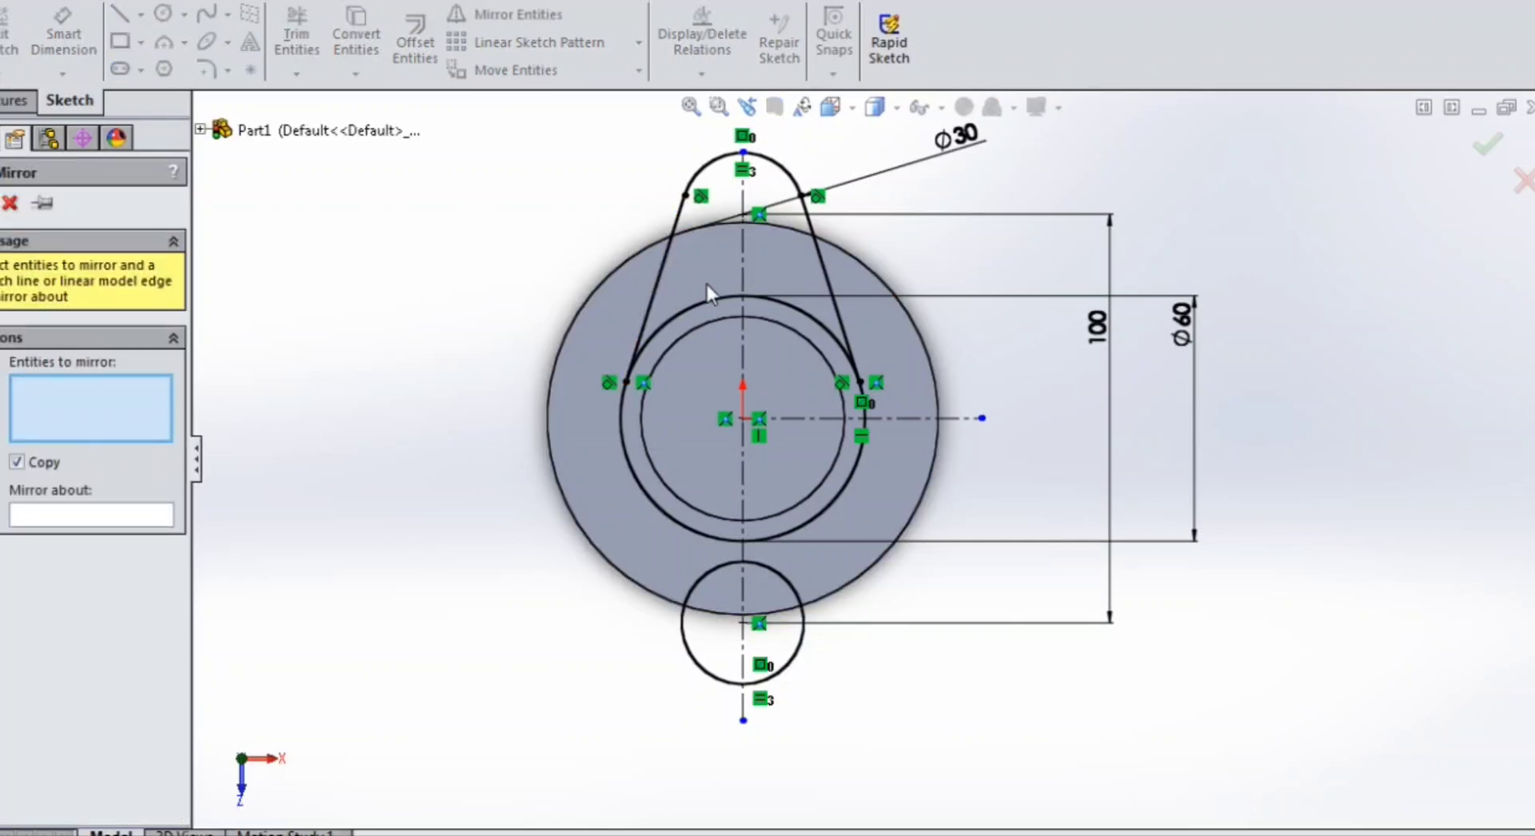
click(652, 299)
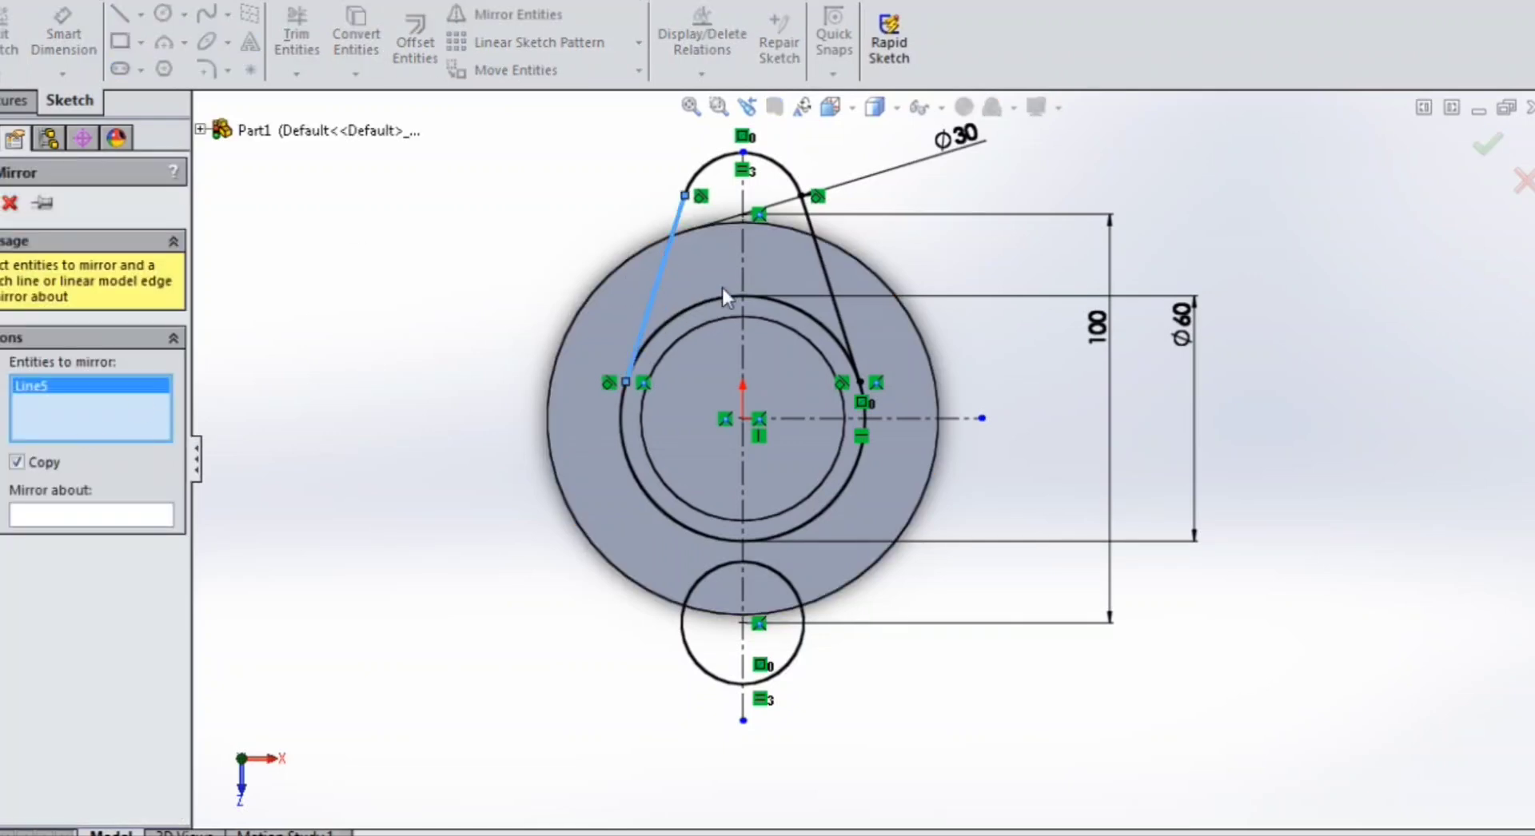
click(820, 256)
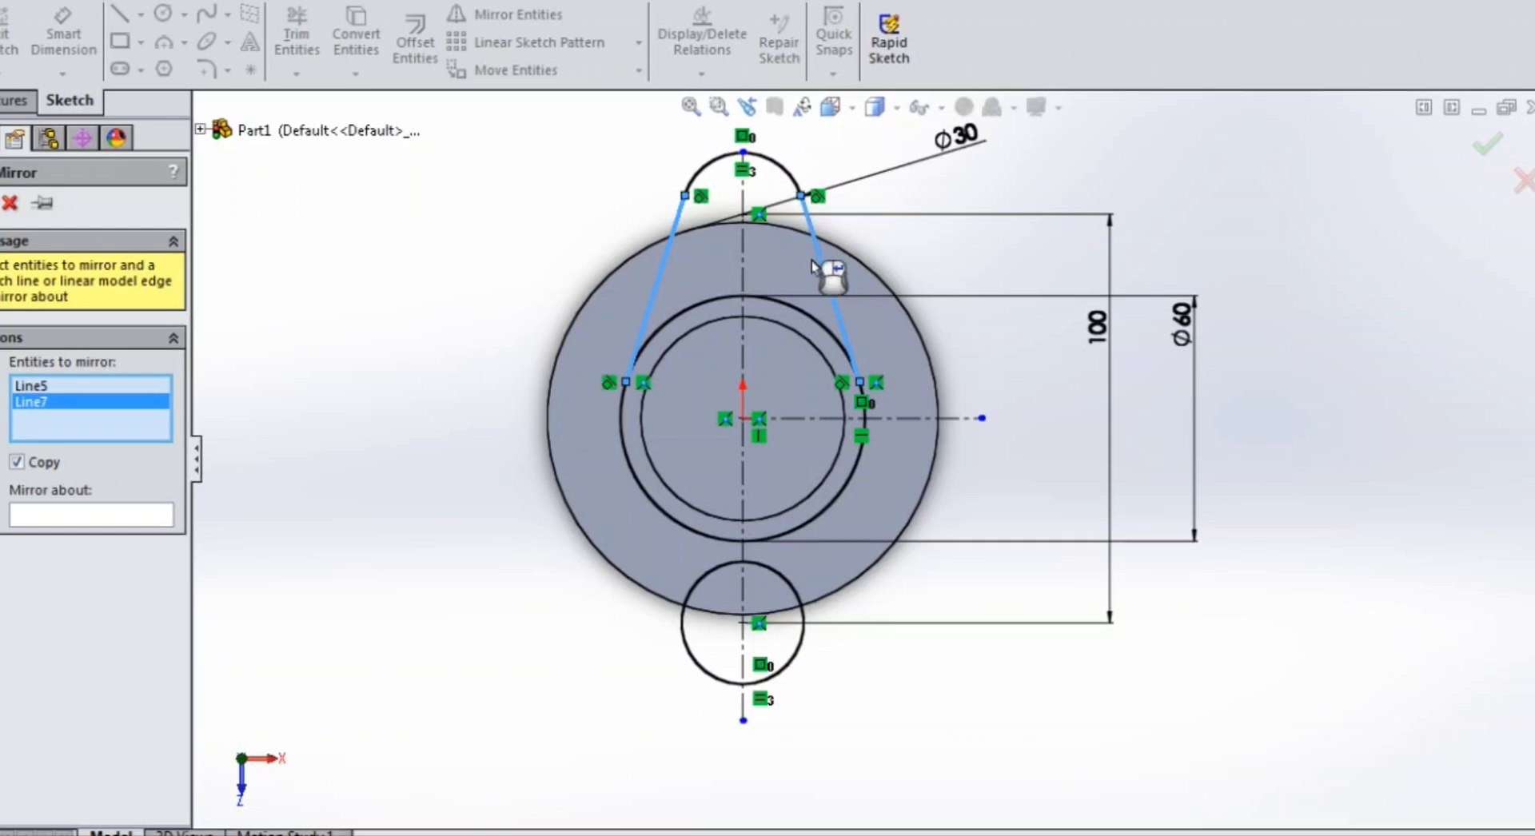
click(114, 520)
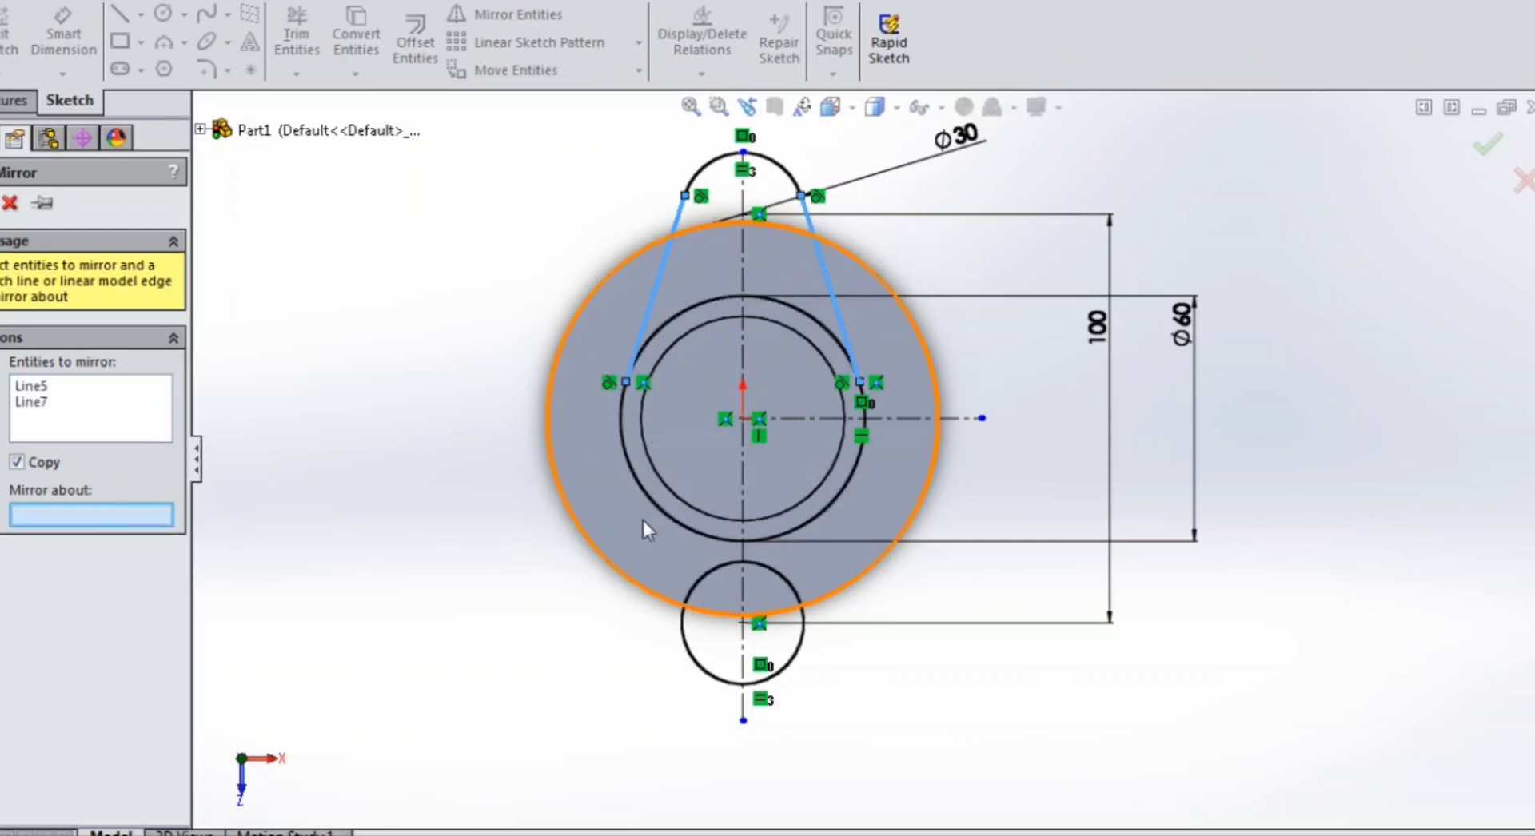
click(817, 421)
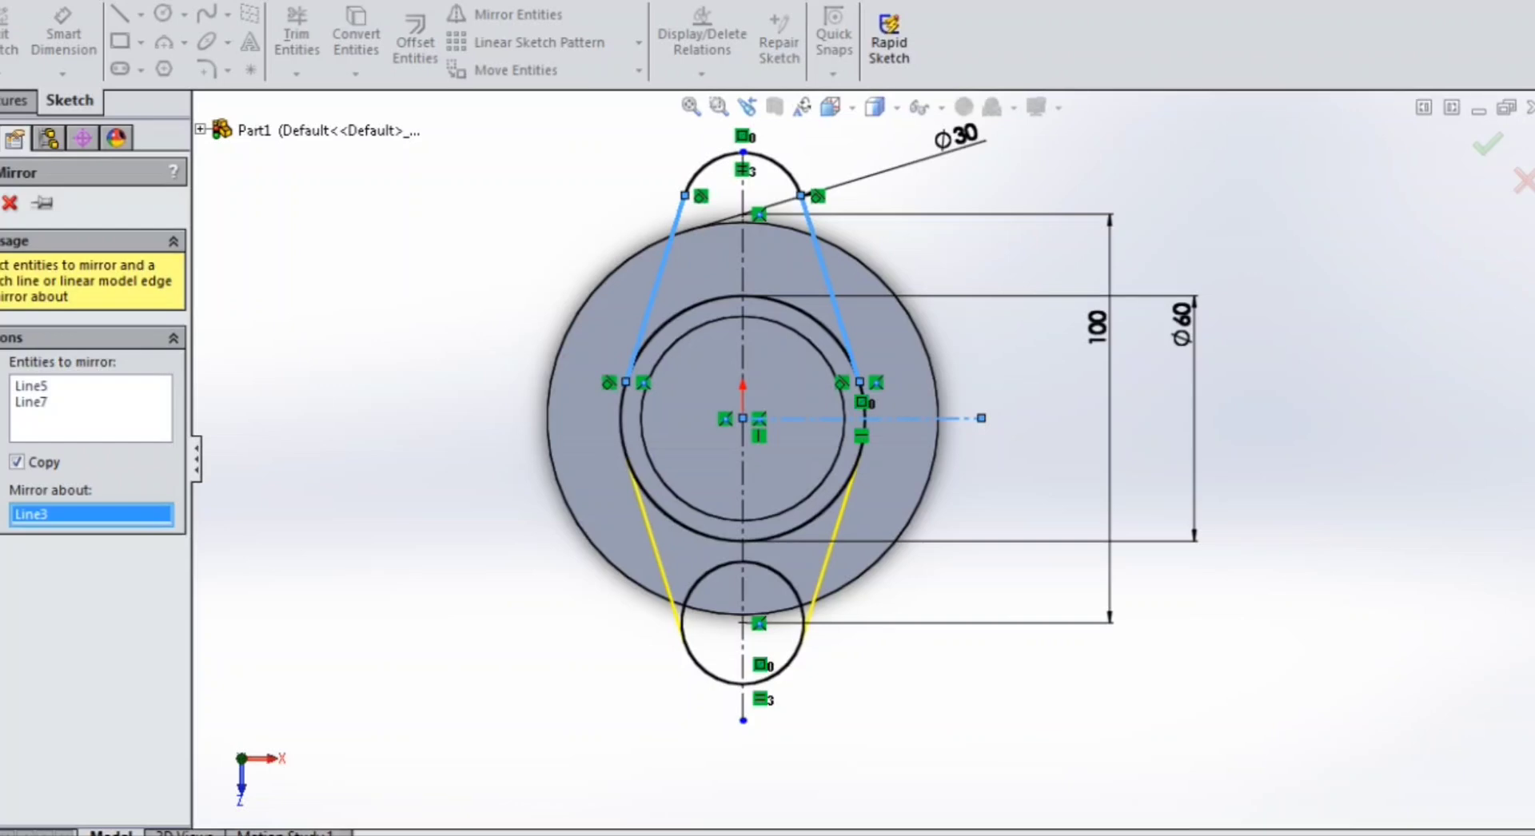
key(Return)
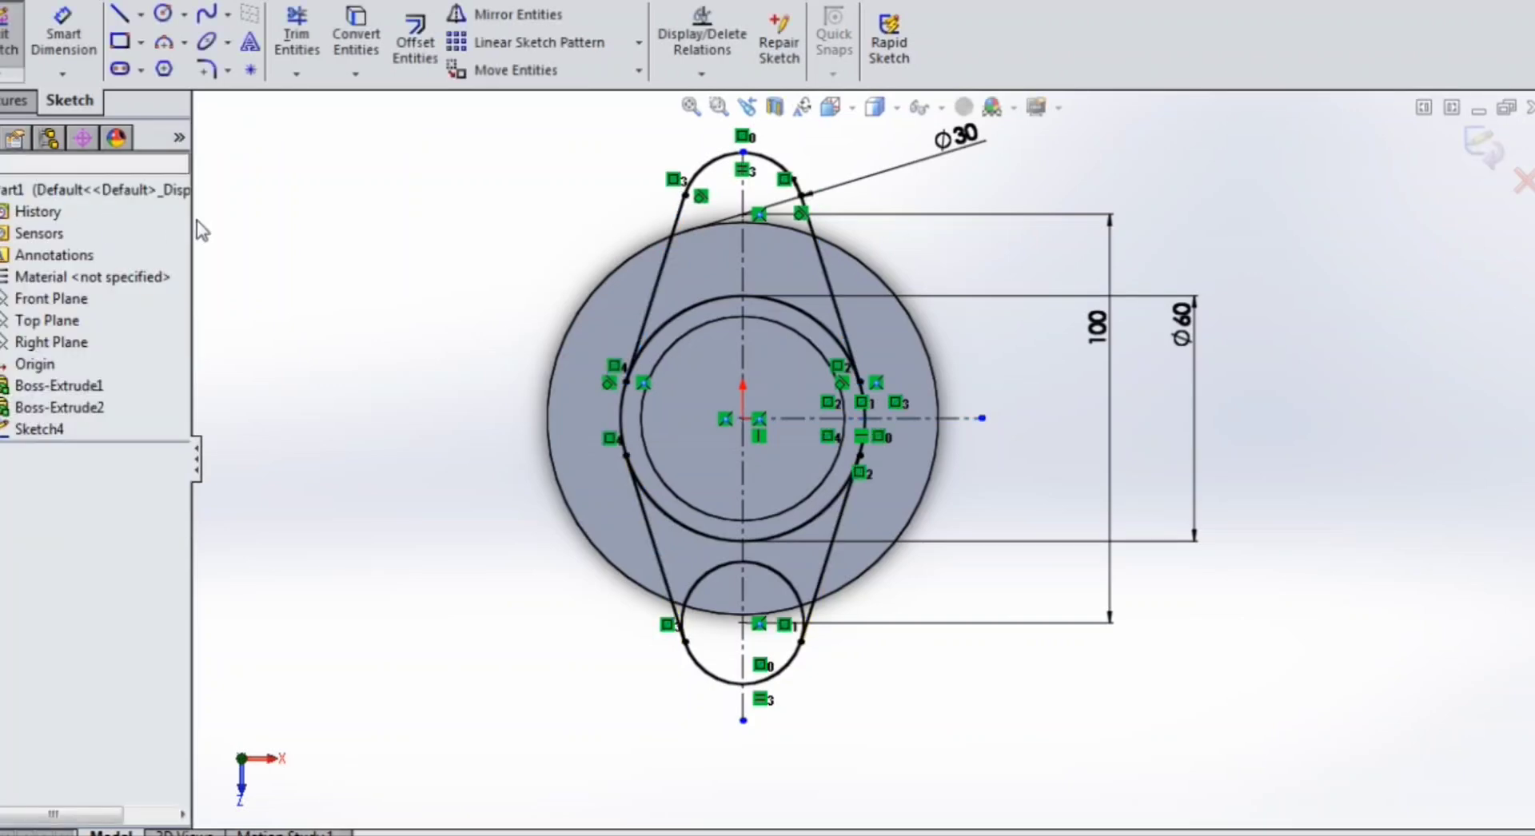
Trim the inner arc of the lower 30 mm circle between the two mirrored lines.
click(296, 36)
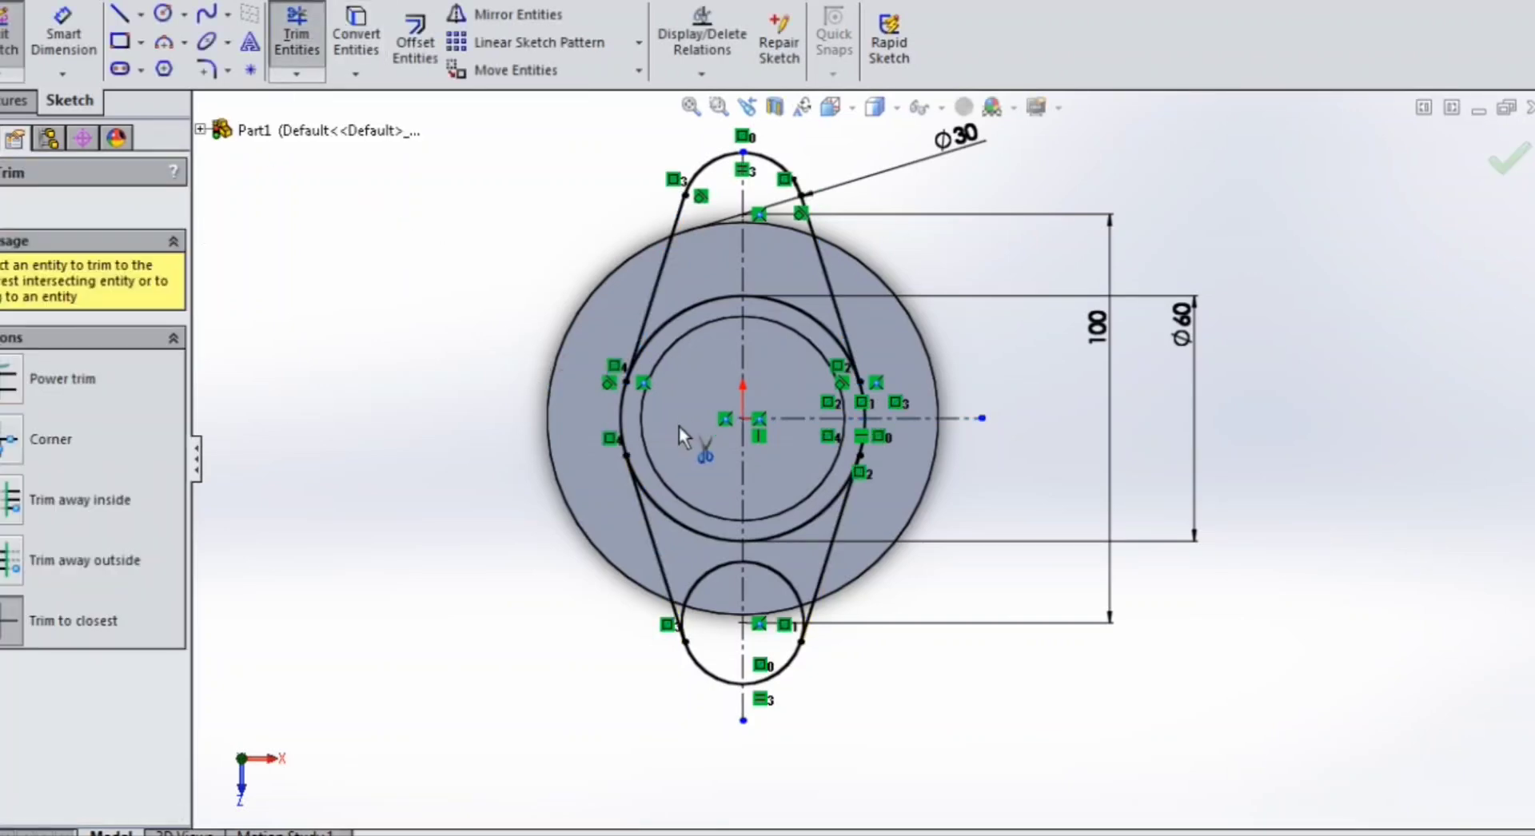
scroll(823, 591, down, 5)
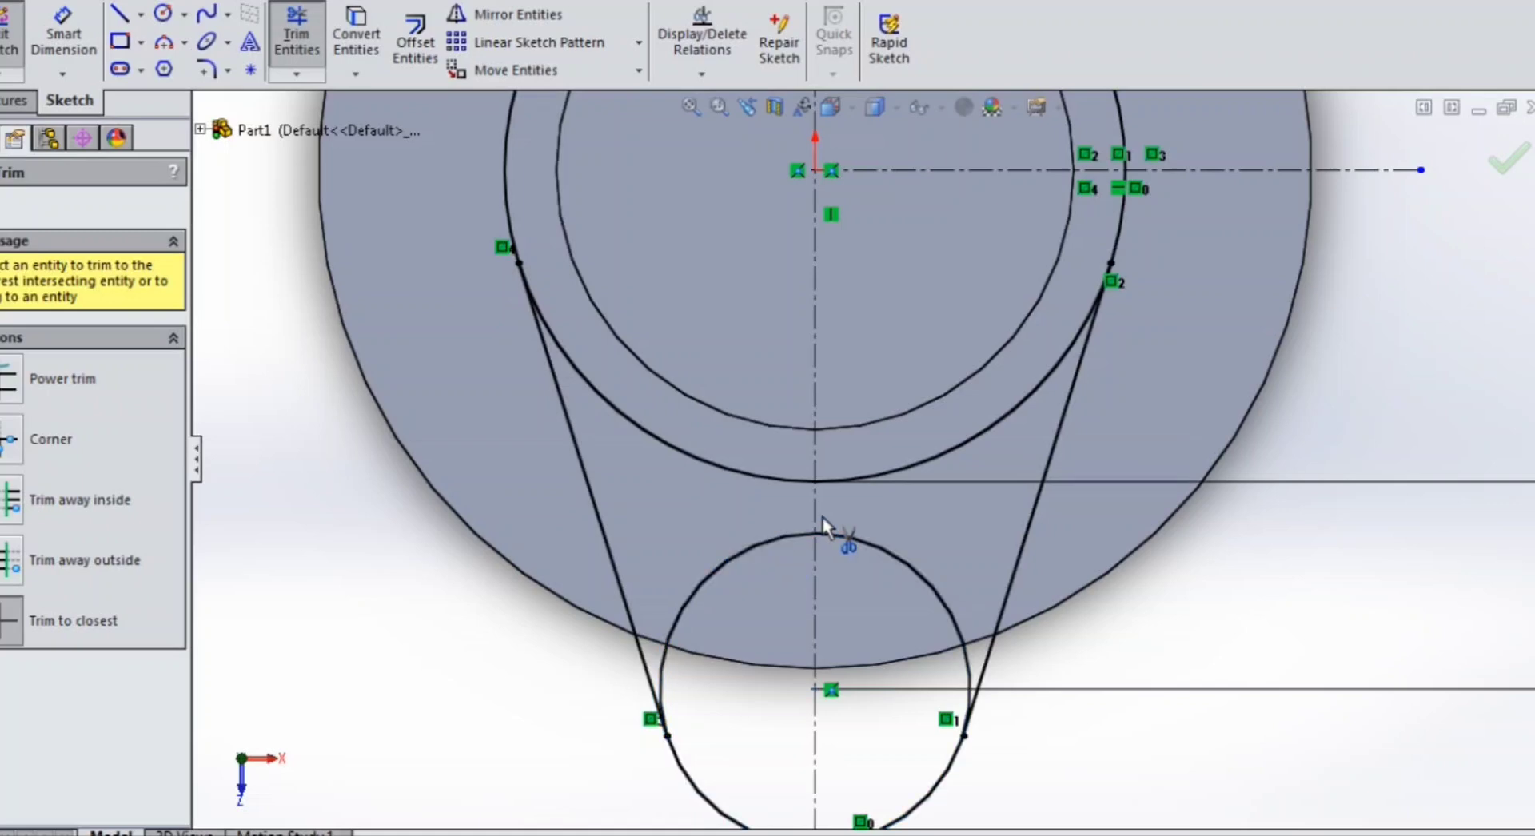
click(871, 541)
scroll(871, 541, up, 3)
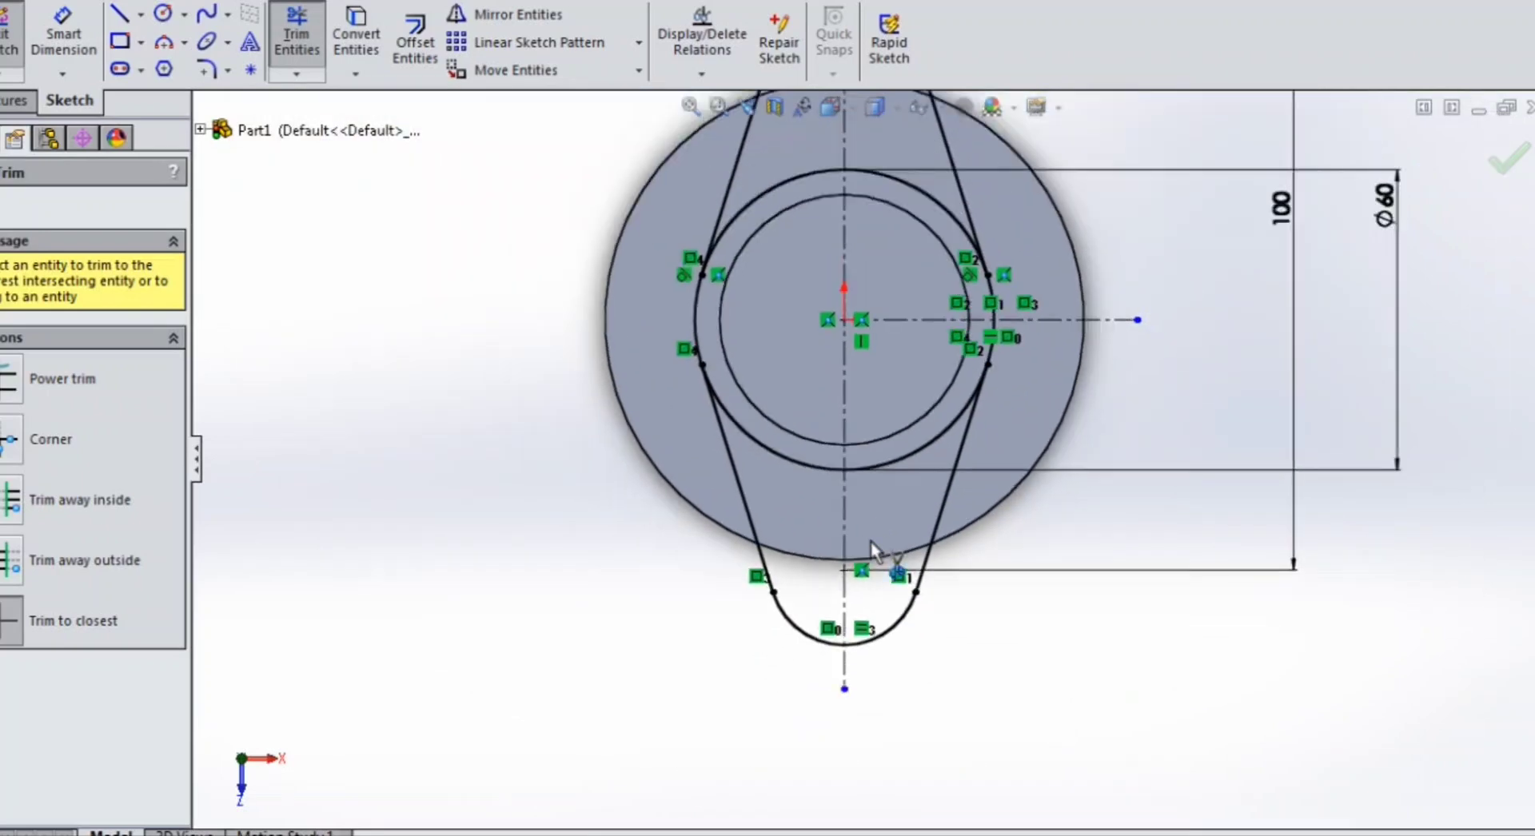
Trim the upper and lower arcs of the 60 mm circle inside the outline, keeping only its short side arcs.
scroll(871, 541, up, 3)
middle_drag(838, 453, 853, 410)
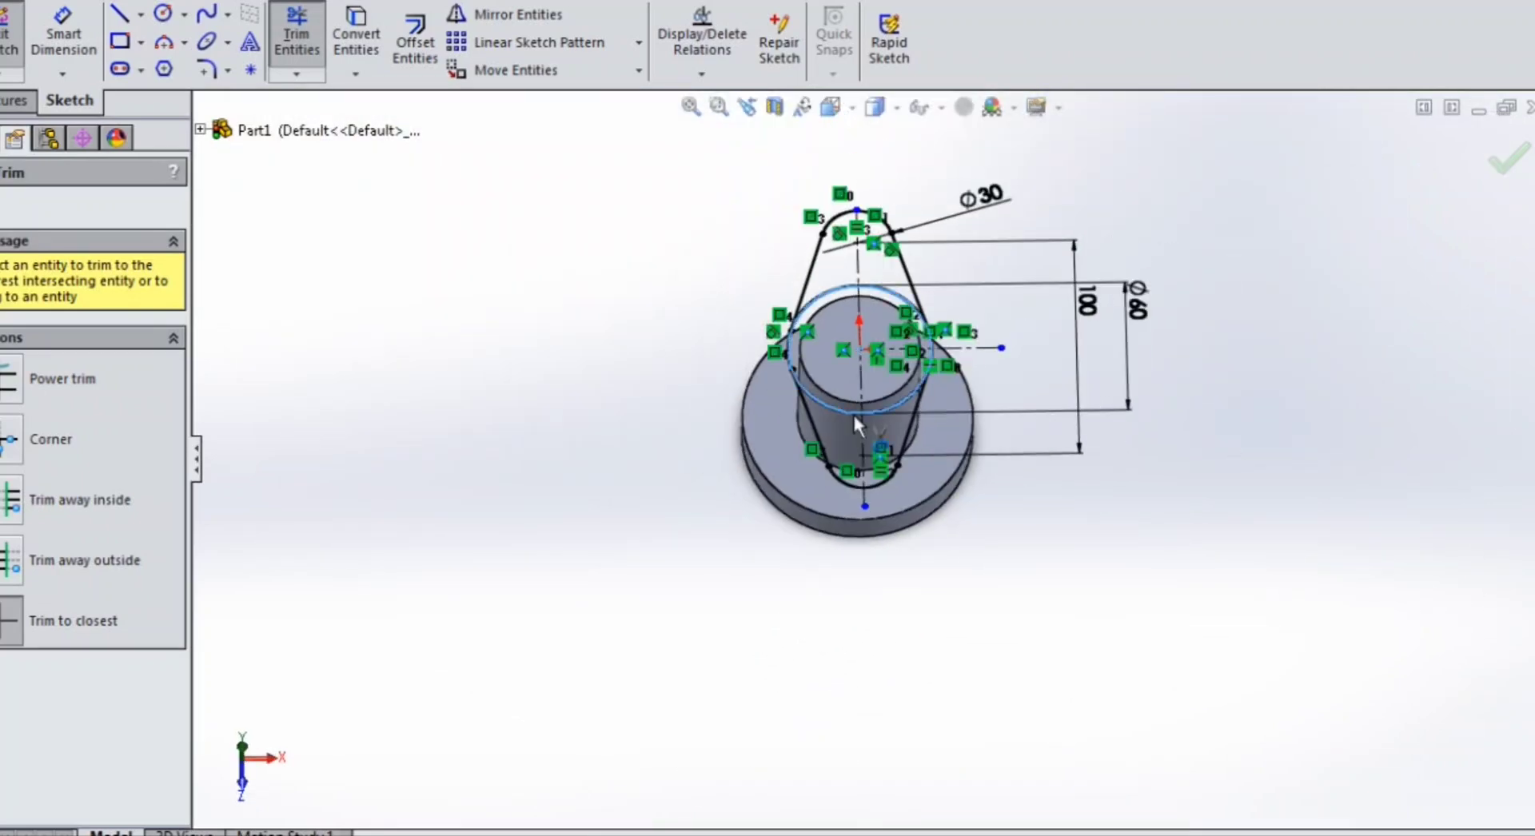
click(852, 411)
click(906, 405)
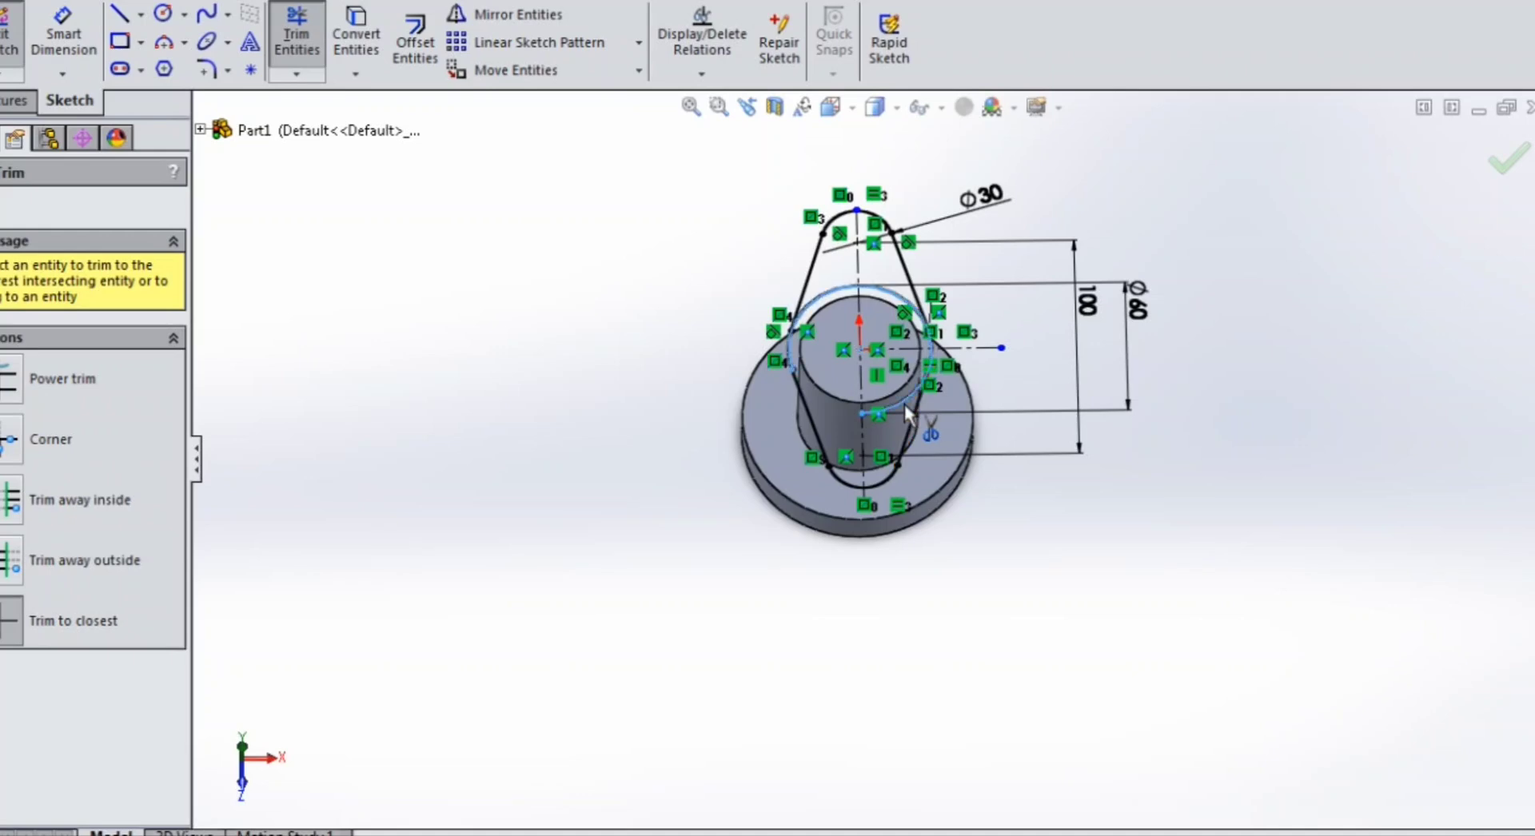
scroll(904, 404, up, 3)
scroll(903, 340, down, 2)
scroll(829, 404, down, 3)
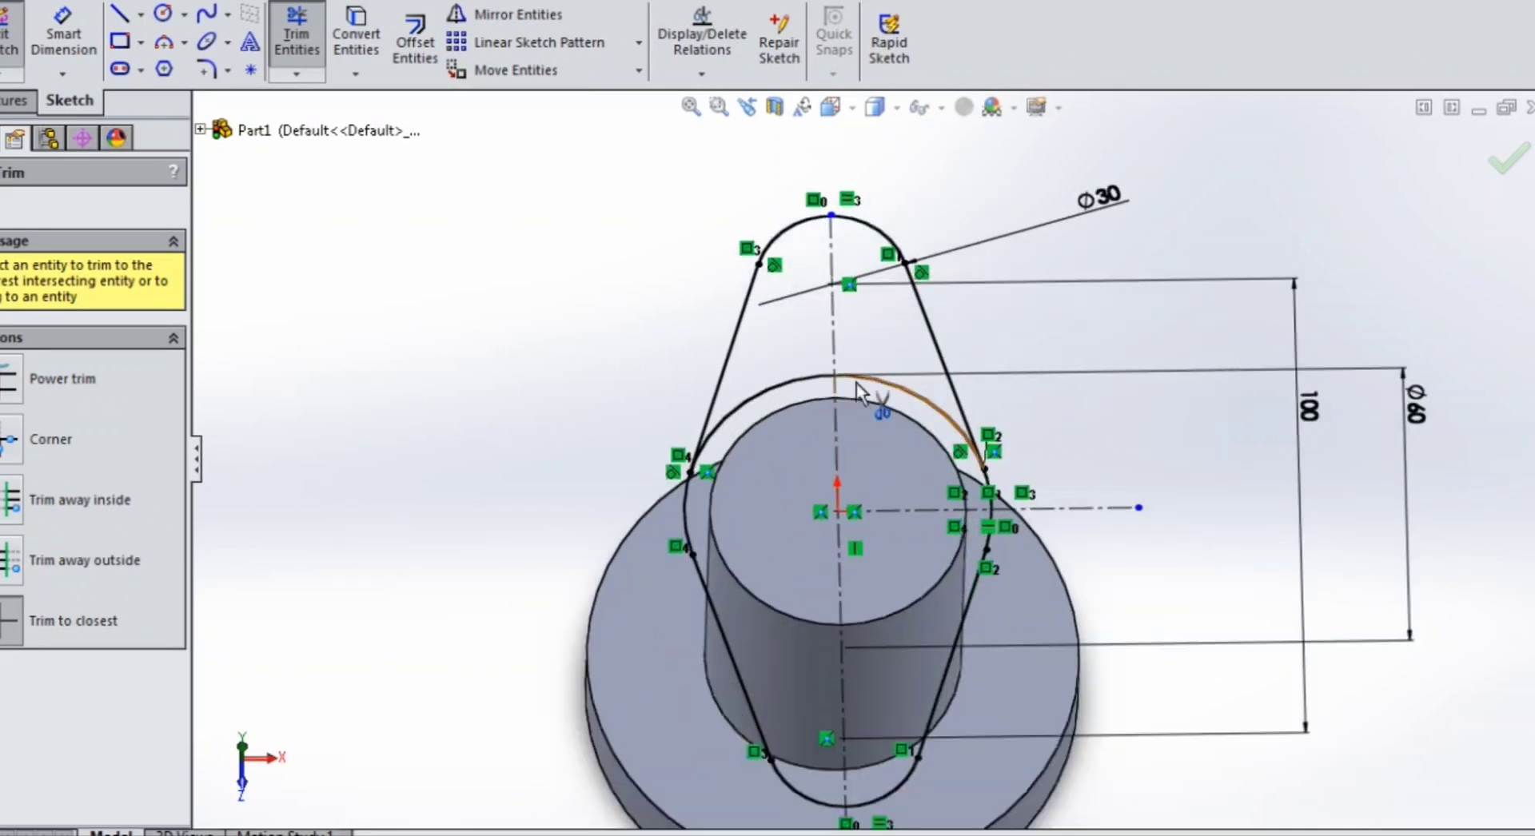
click(868, 390)
click(765, 401)
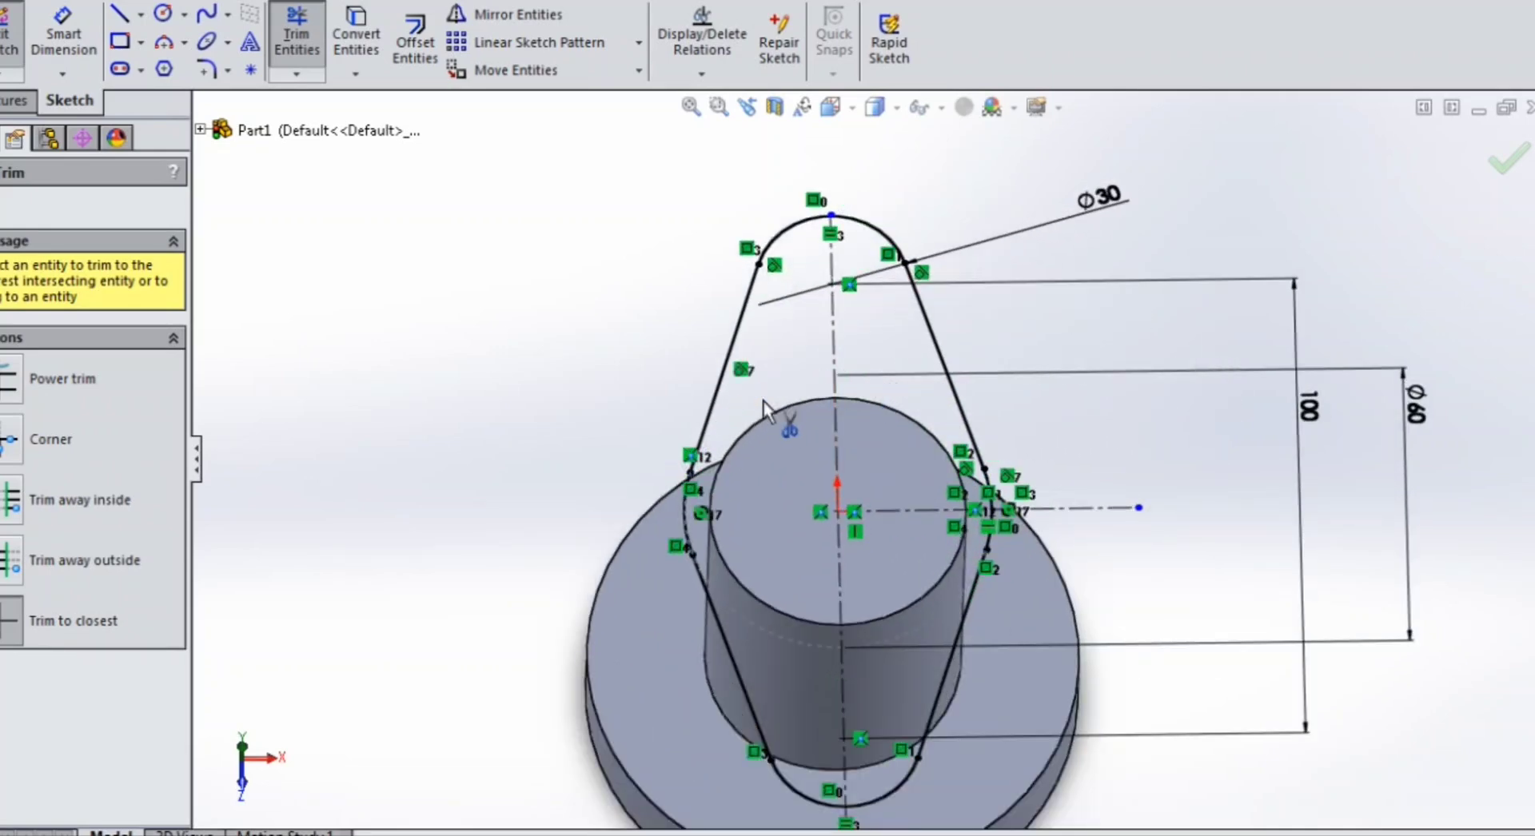
Extrude the elongated flange profile as a blind boss 15 mm deep, merged with the existing body.
click(12, 100)
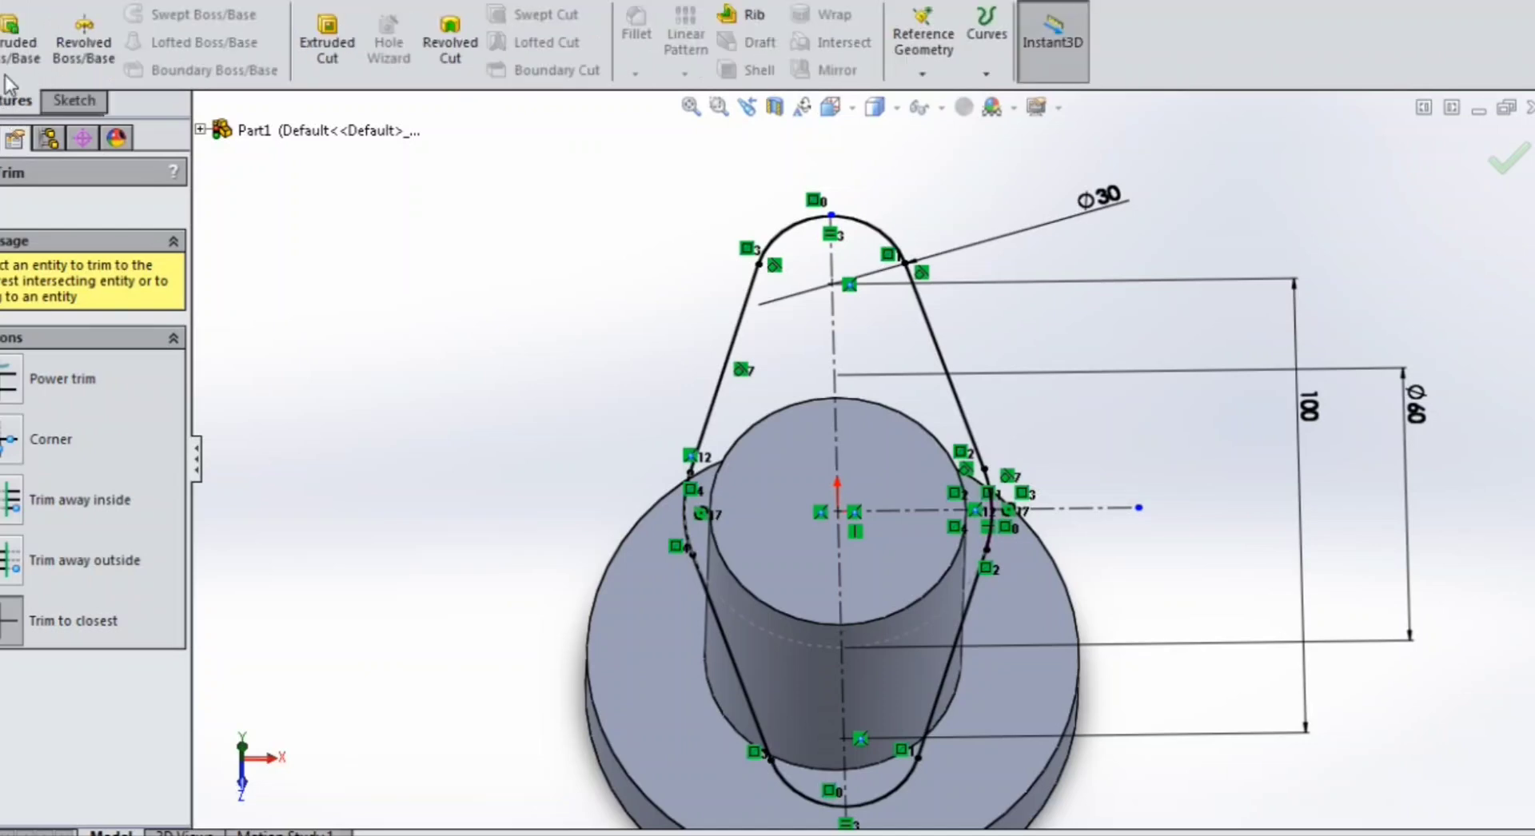
click(11, 40)
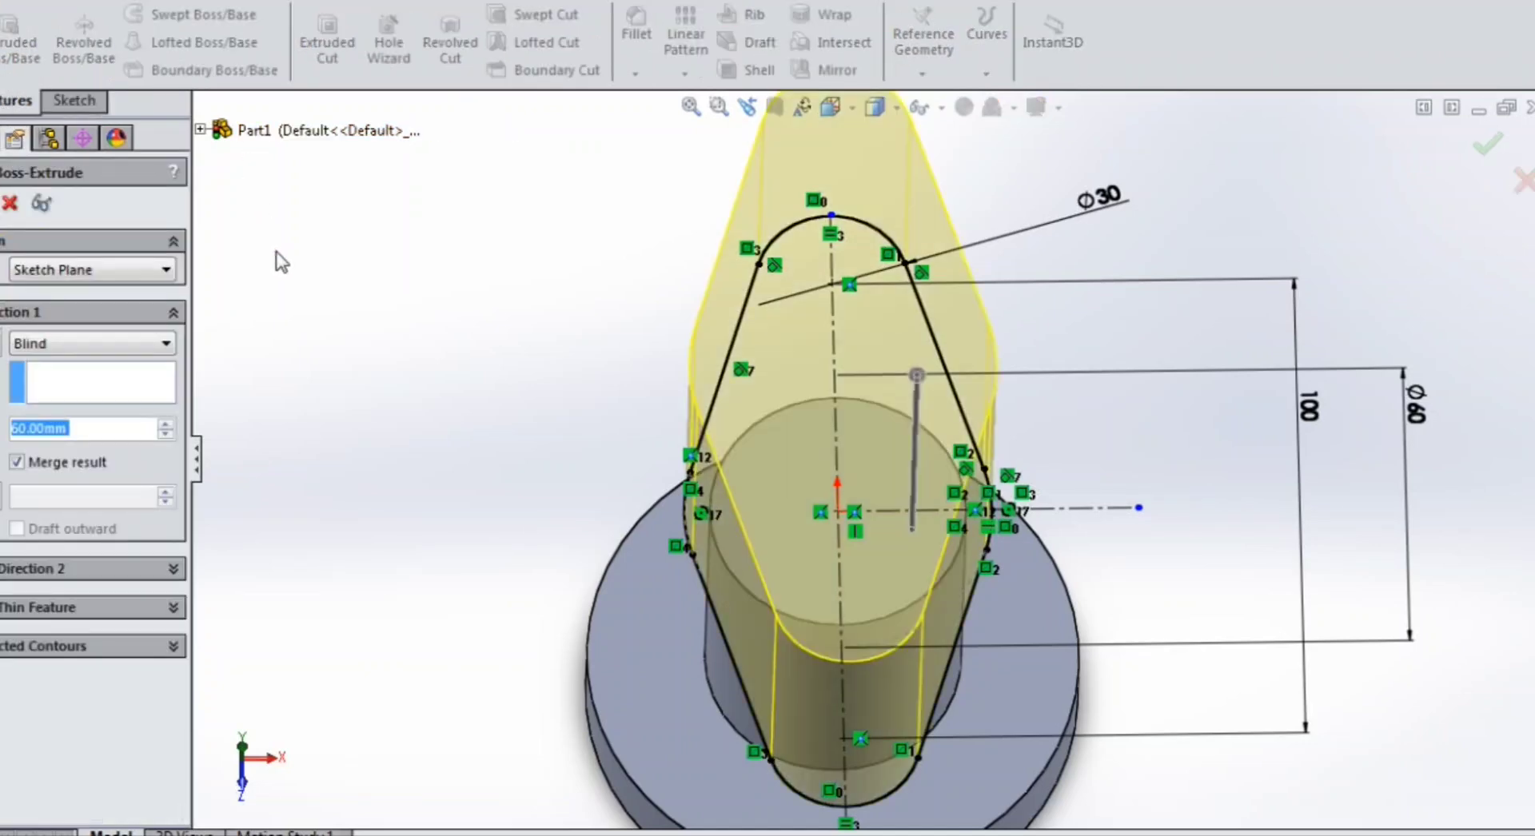
text(15)
key(Return)
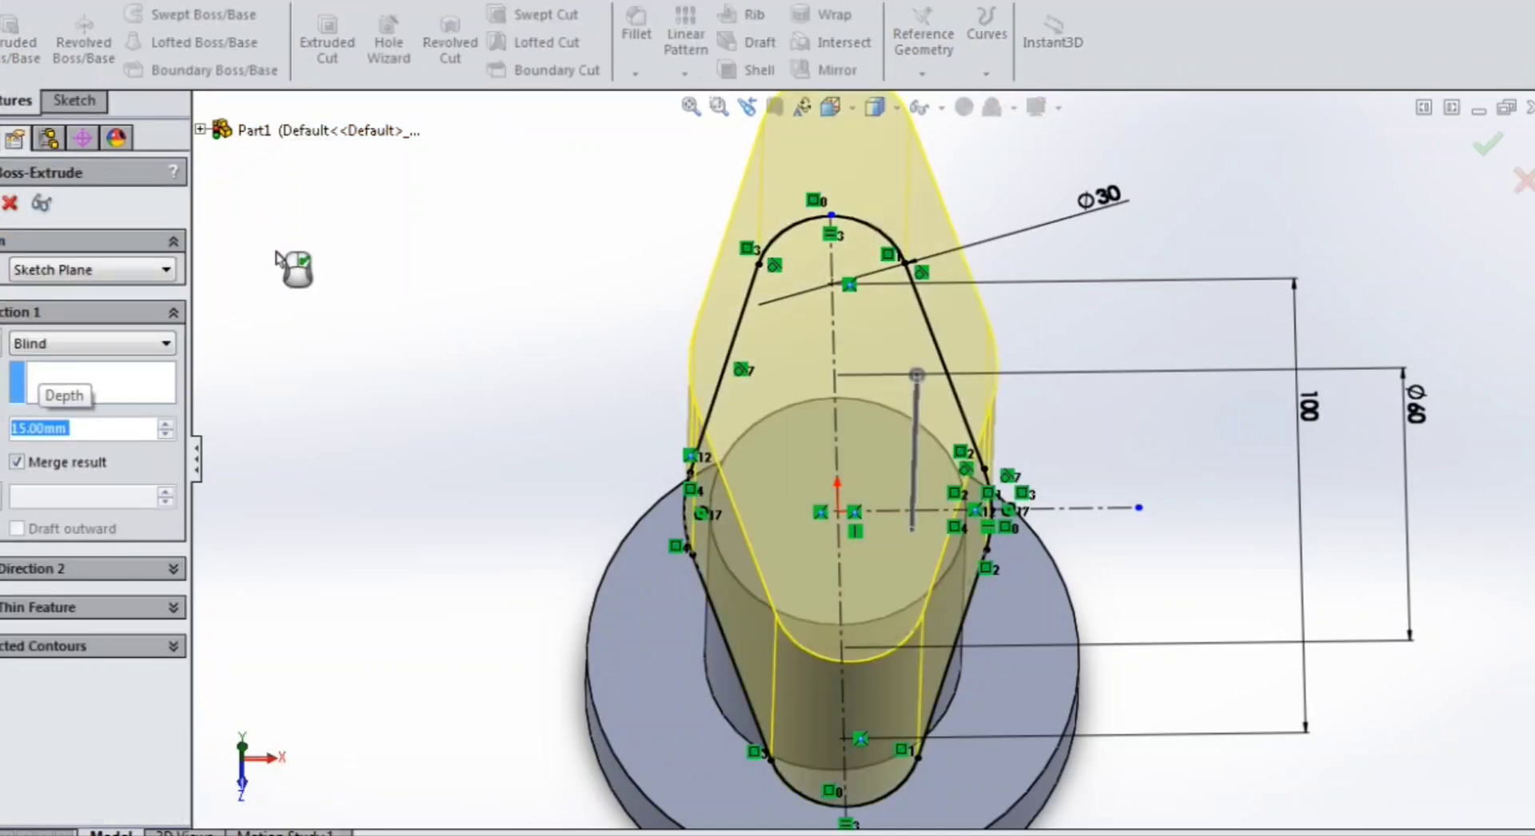
right_click(277, 254)
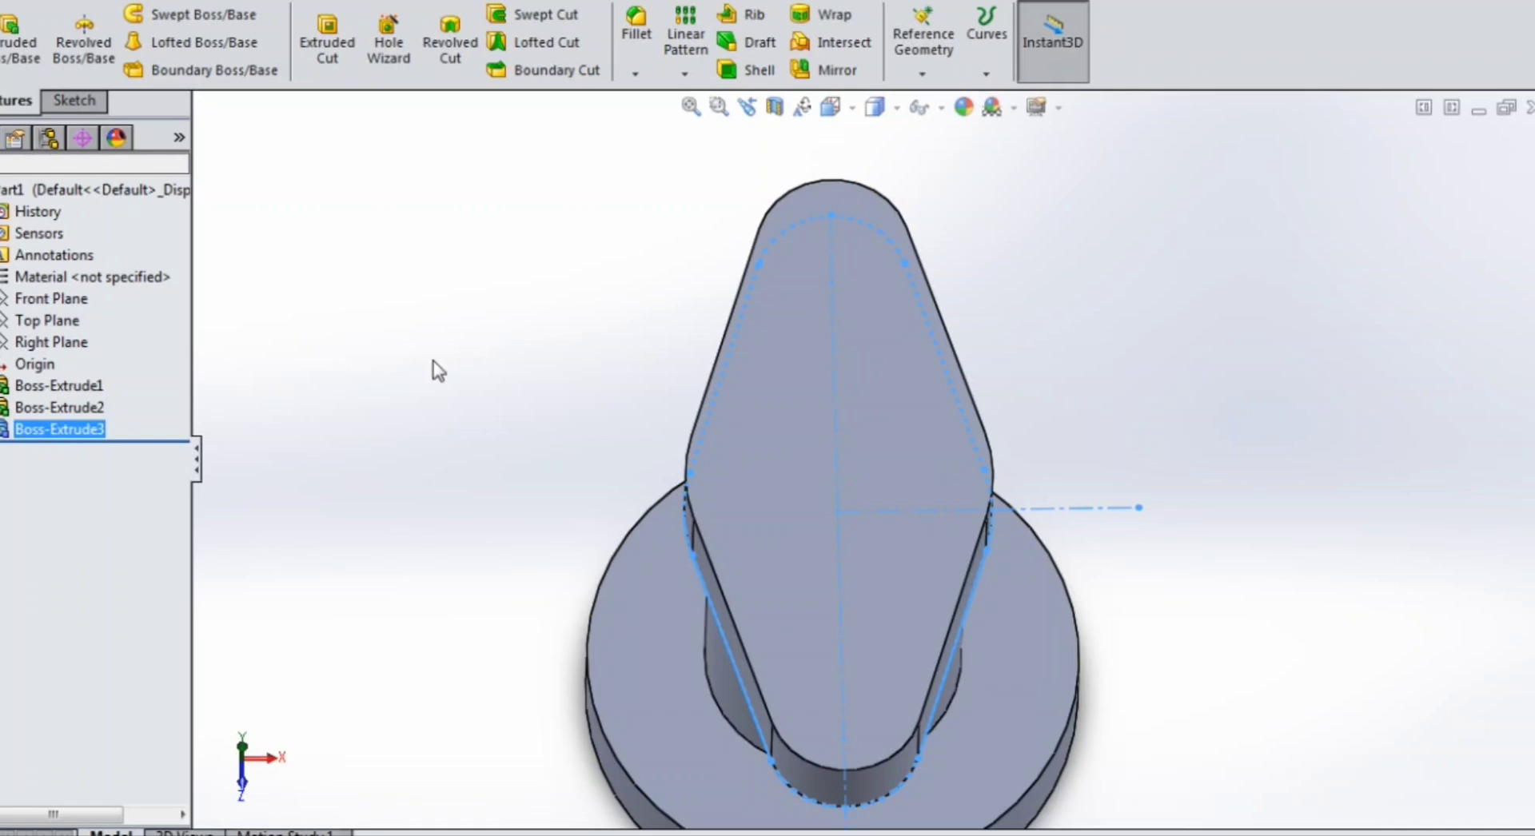
Sketch circles of about 9 mm and 10 mm radius on the flange's outer face, centred on its upper and lower rounded ends.
middle_drag(647, 312, 623, 434)
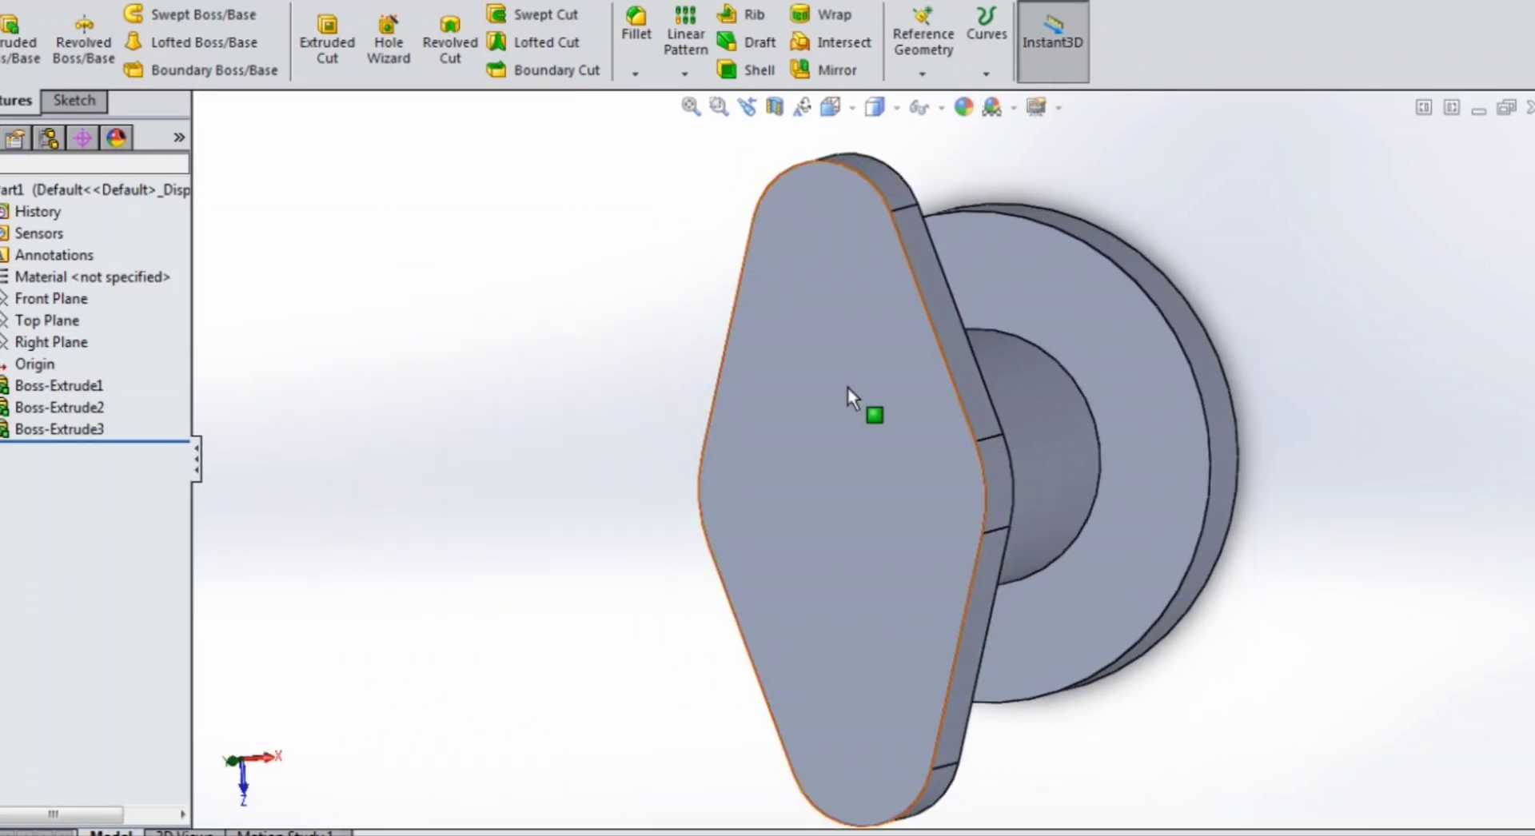
click(850, 334)
click(945, 266)
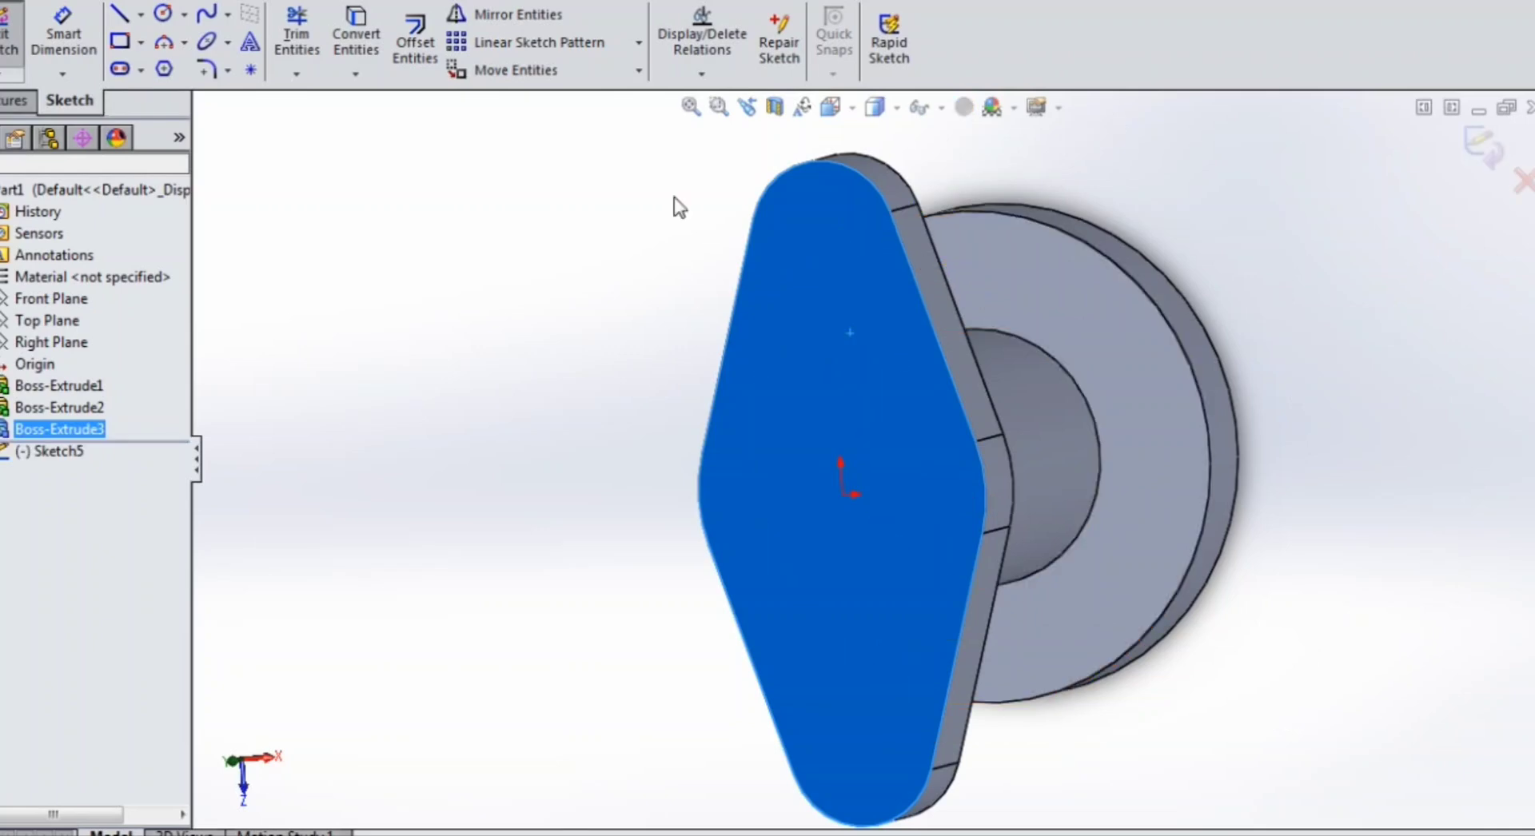
click(165, 13)
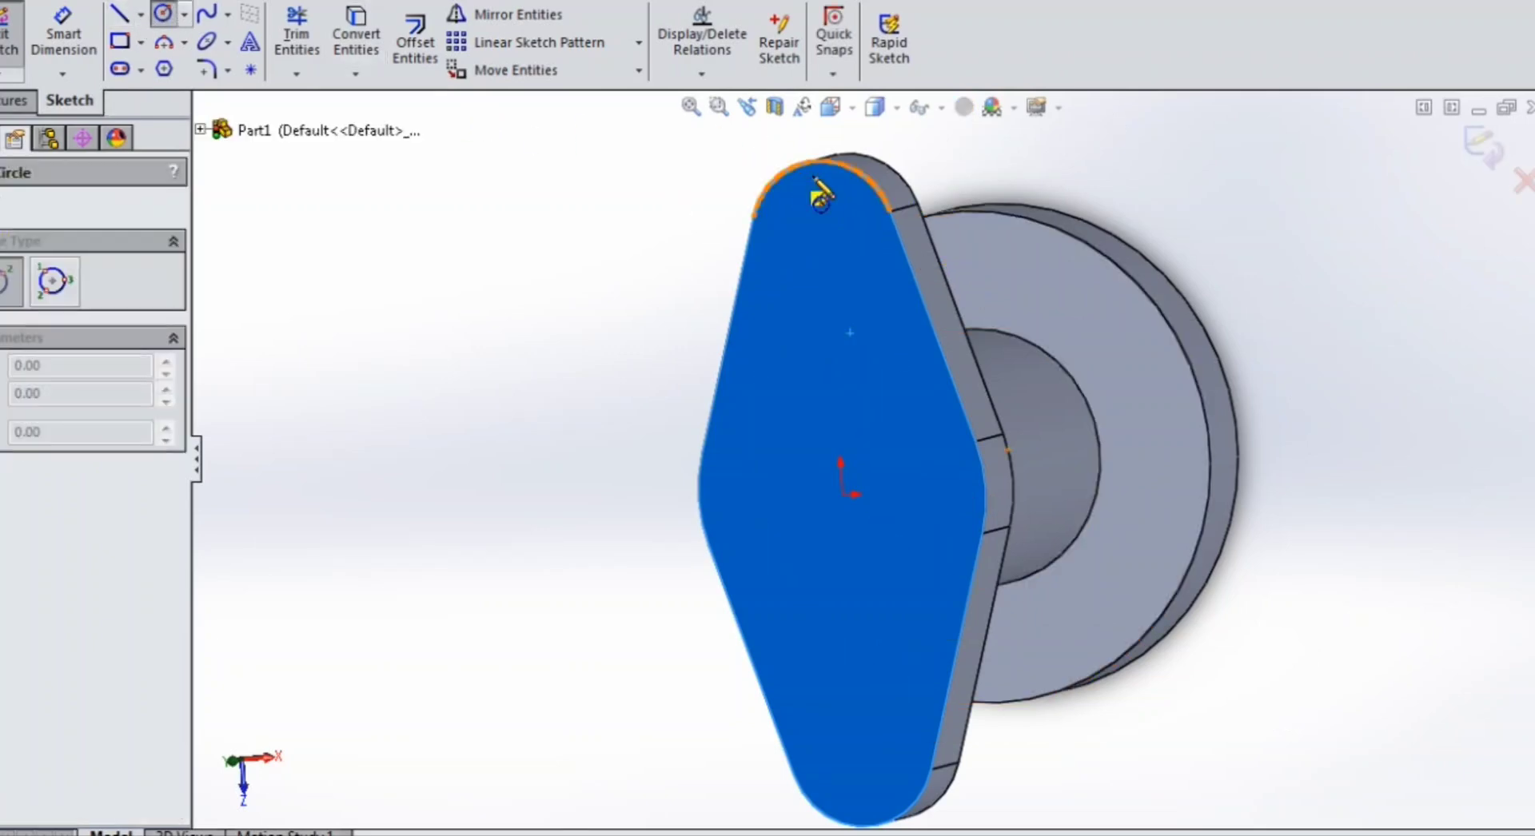
click(824, 238)
click(869, 236)
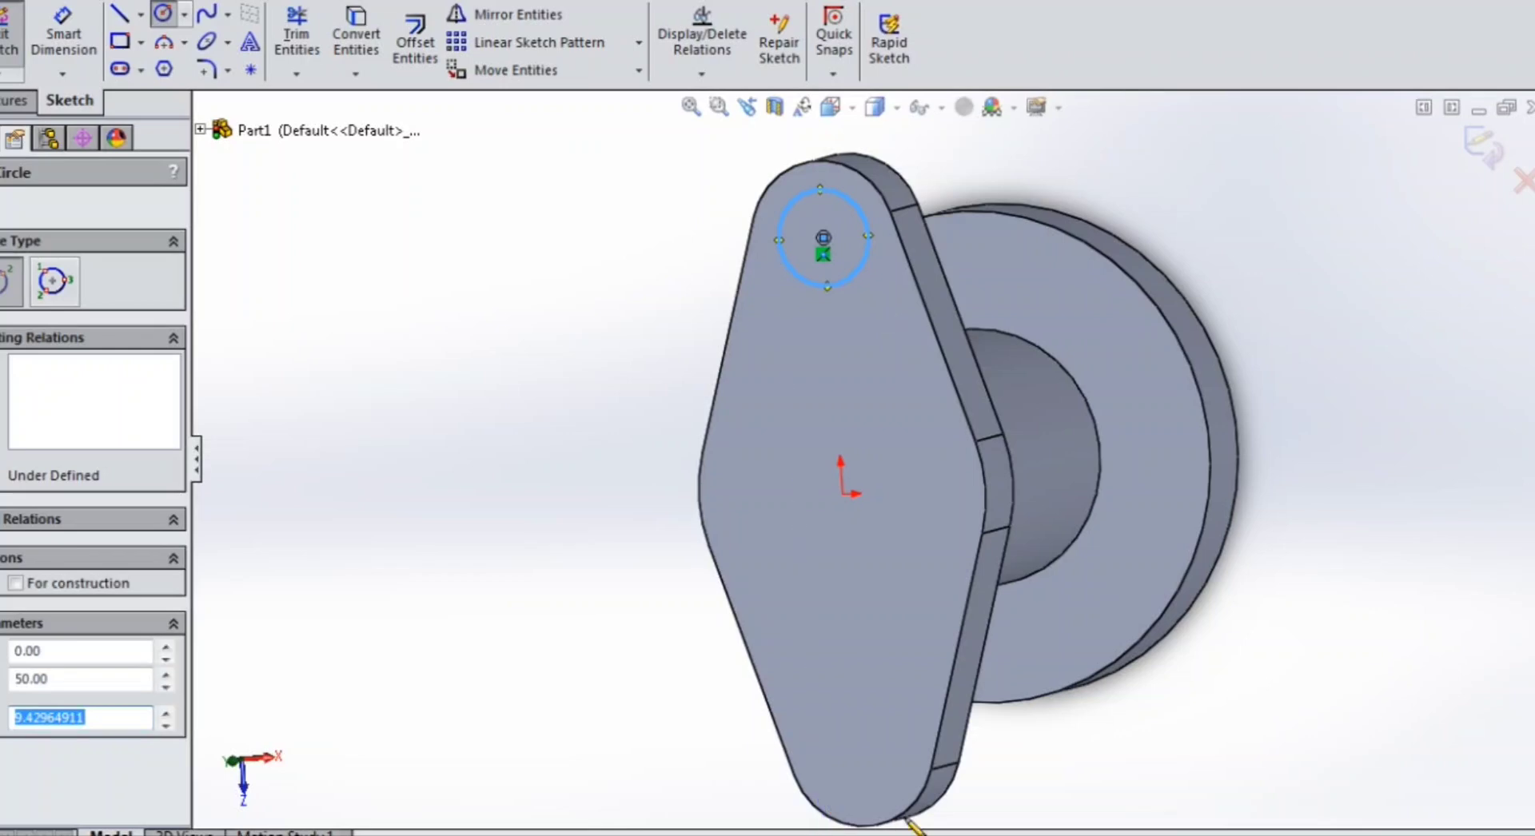
click(861, 750)
click(893, 710)
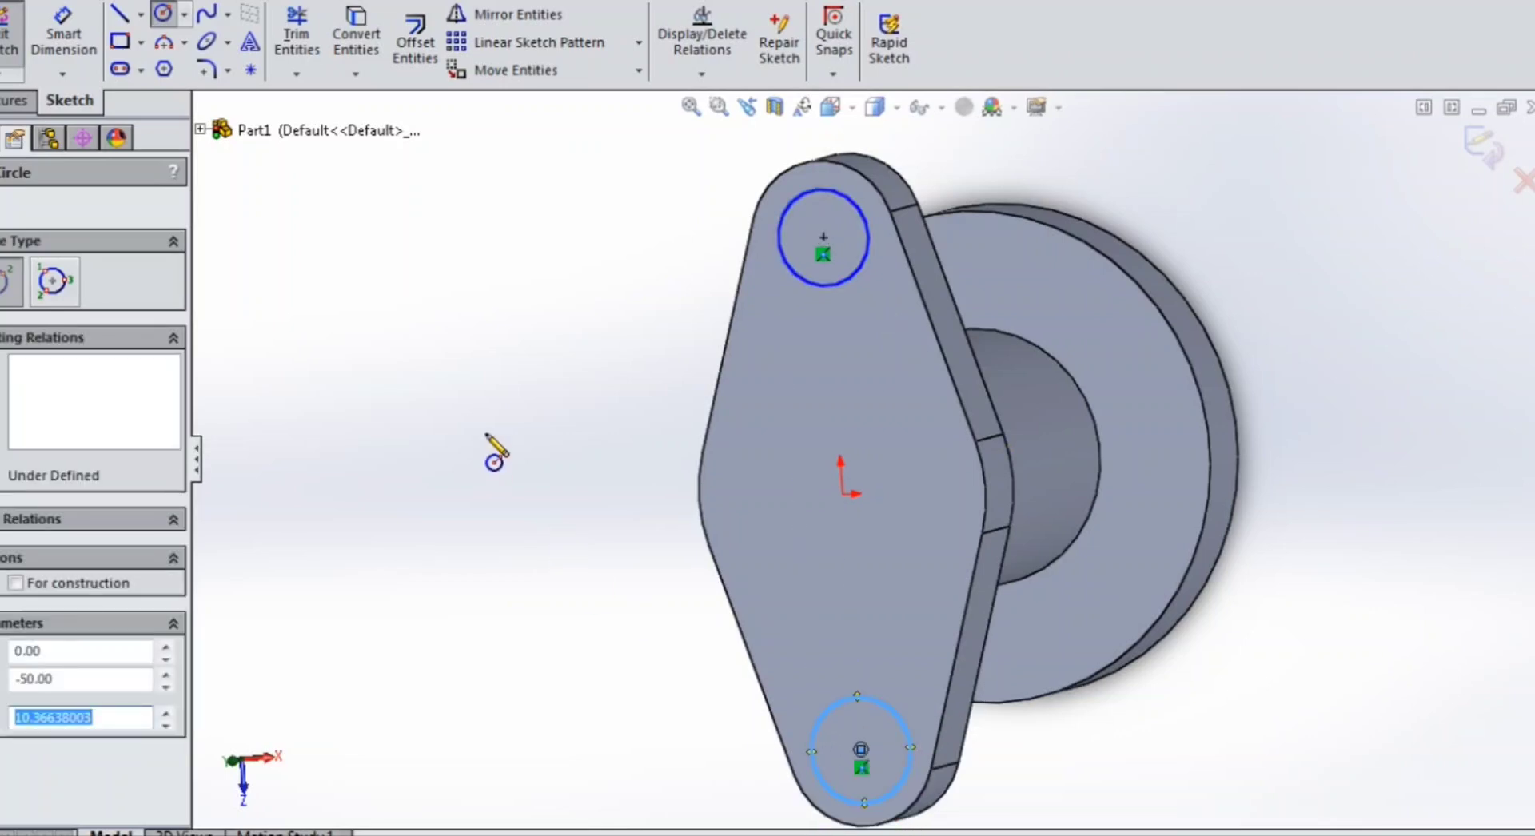
right_click(495, 347)
click(555, 363)
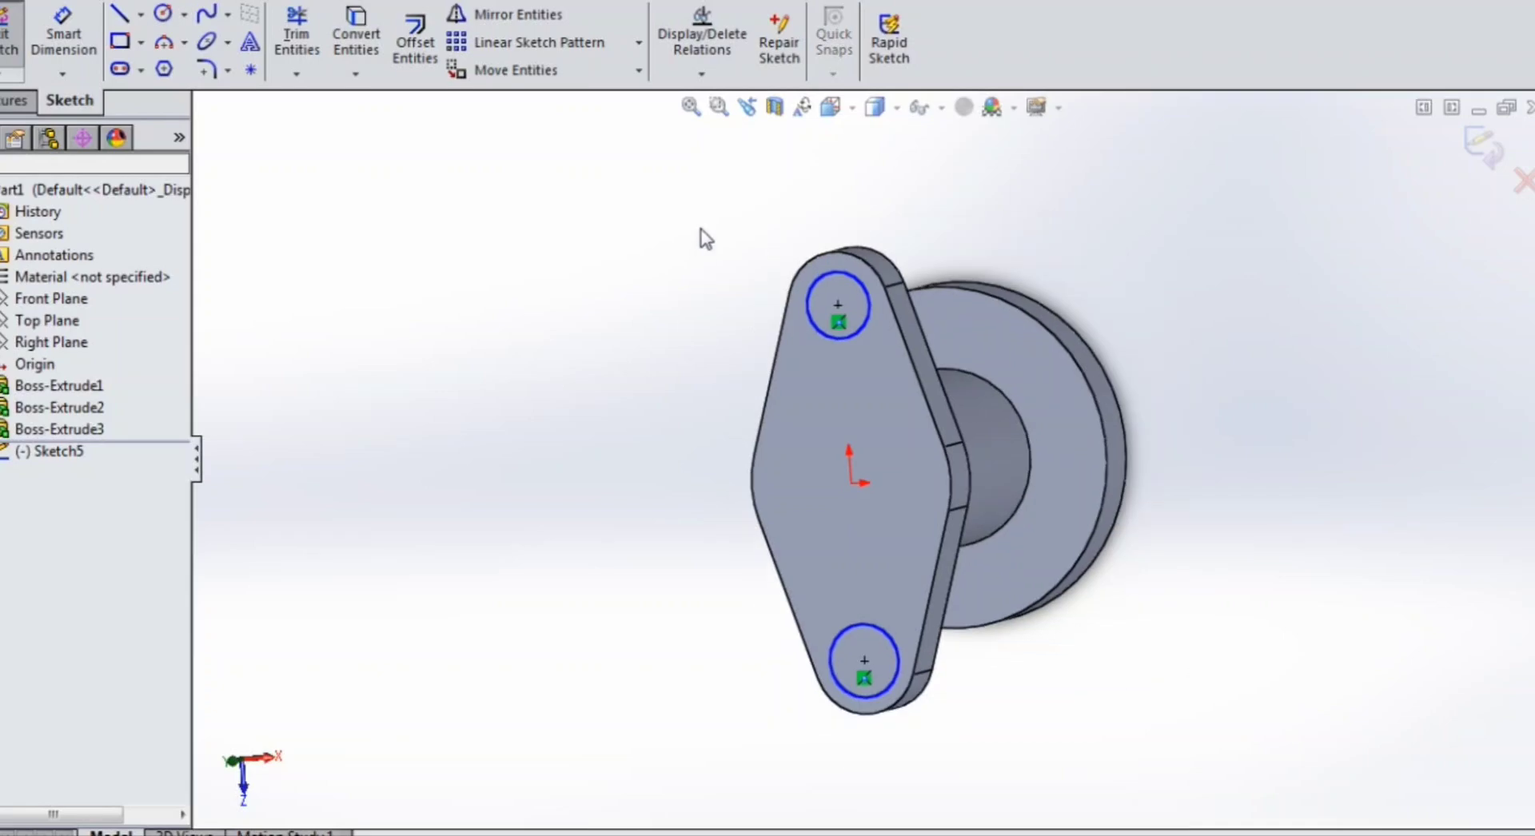
Apply an Equal relation to the two circles on the flange face.
drag(708, 210, 1034, 749)
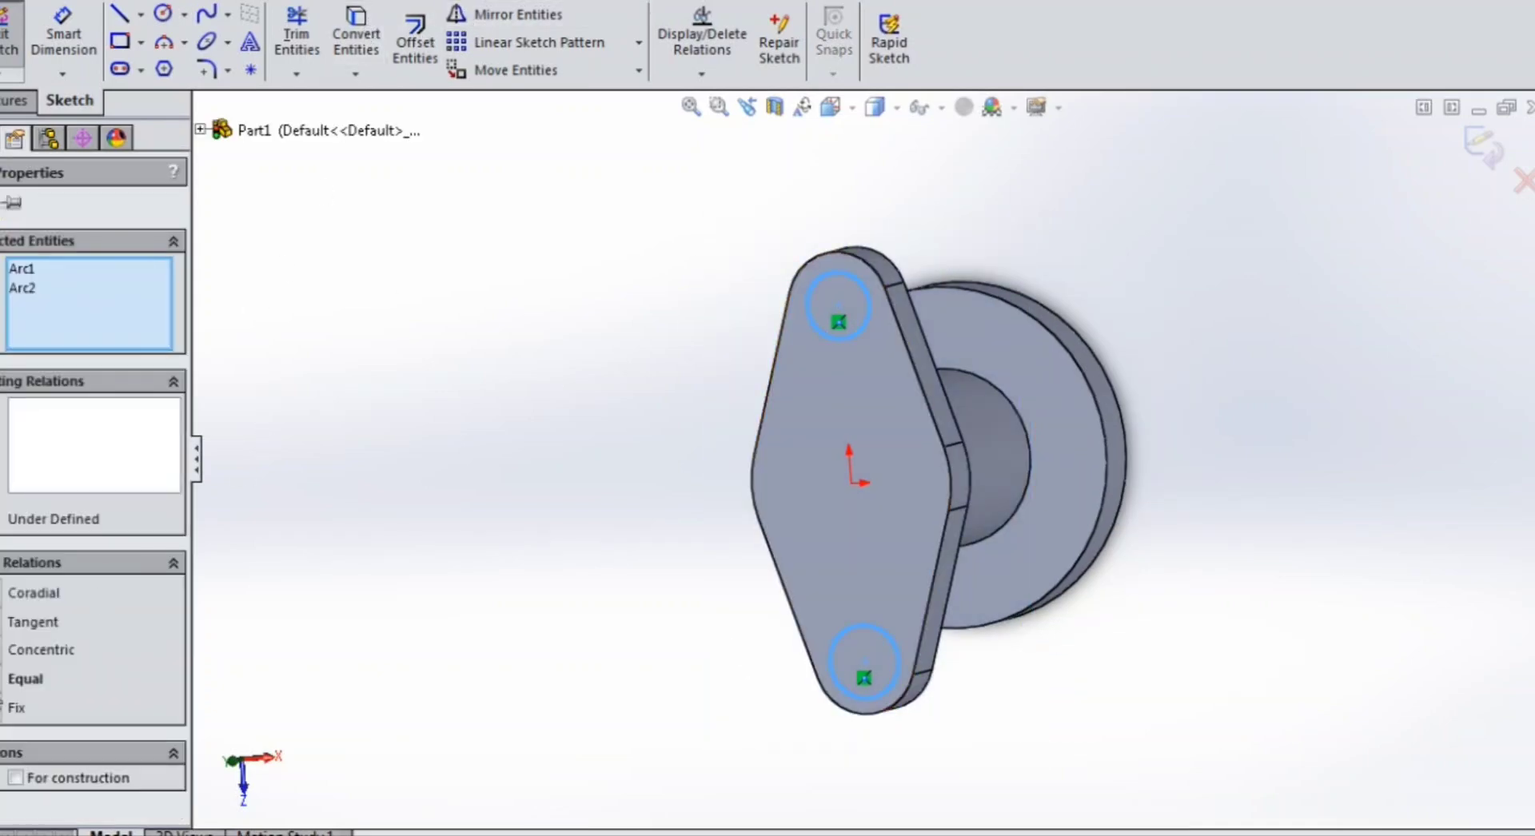
click(25, 678)
click(359, 500)
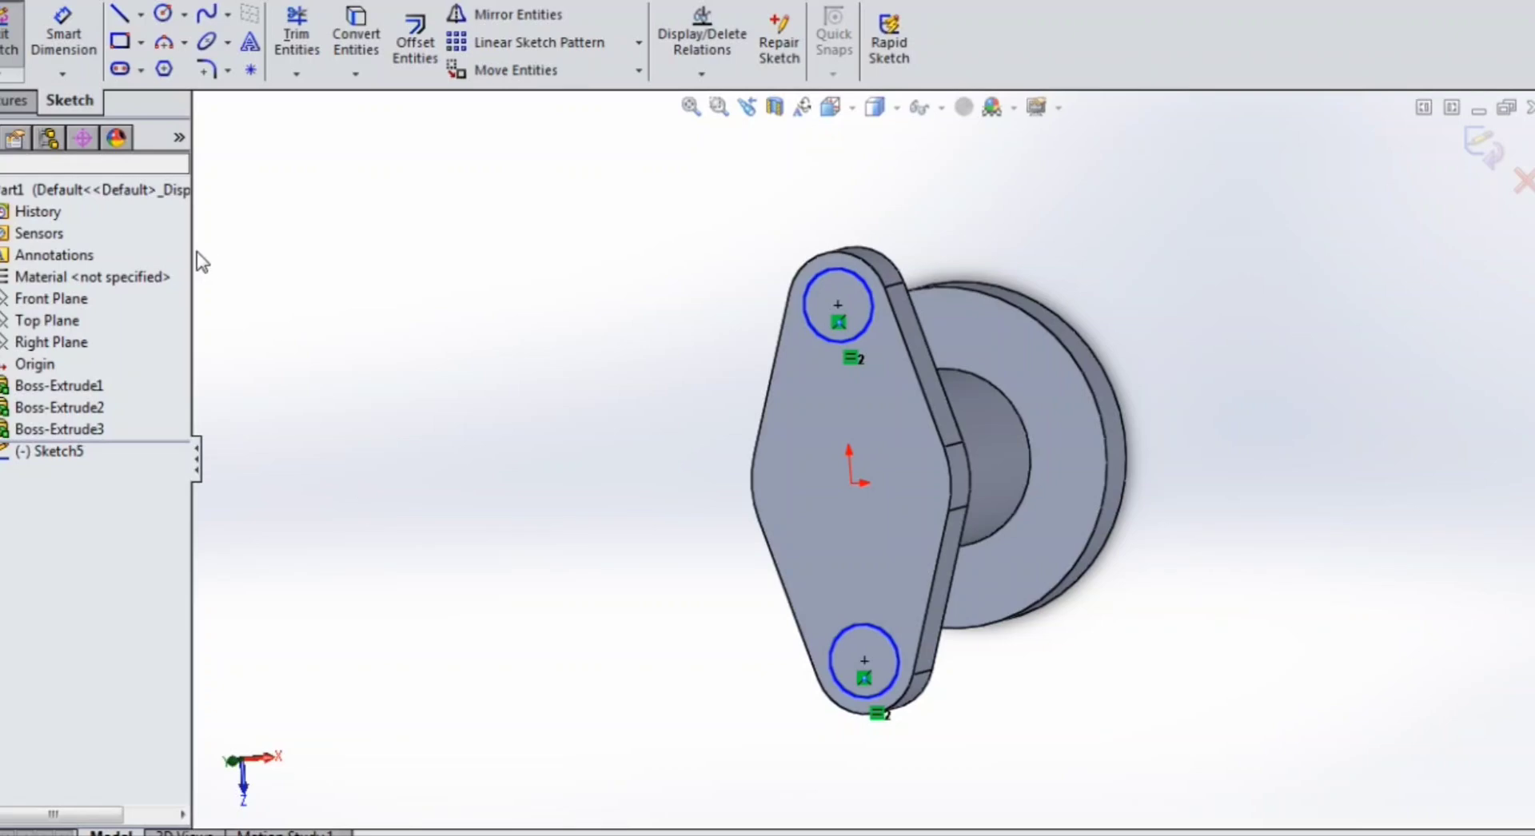
Set the diameter of the upper hole circle on the flange face to 15 mm.
click(63, 36)
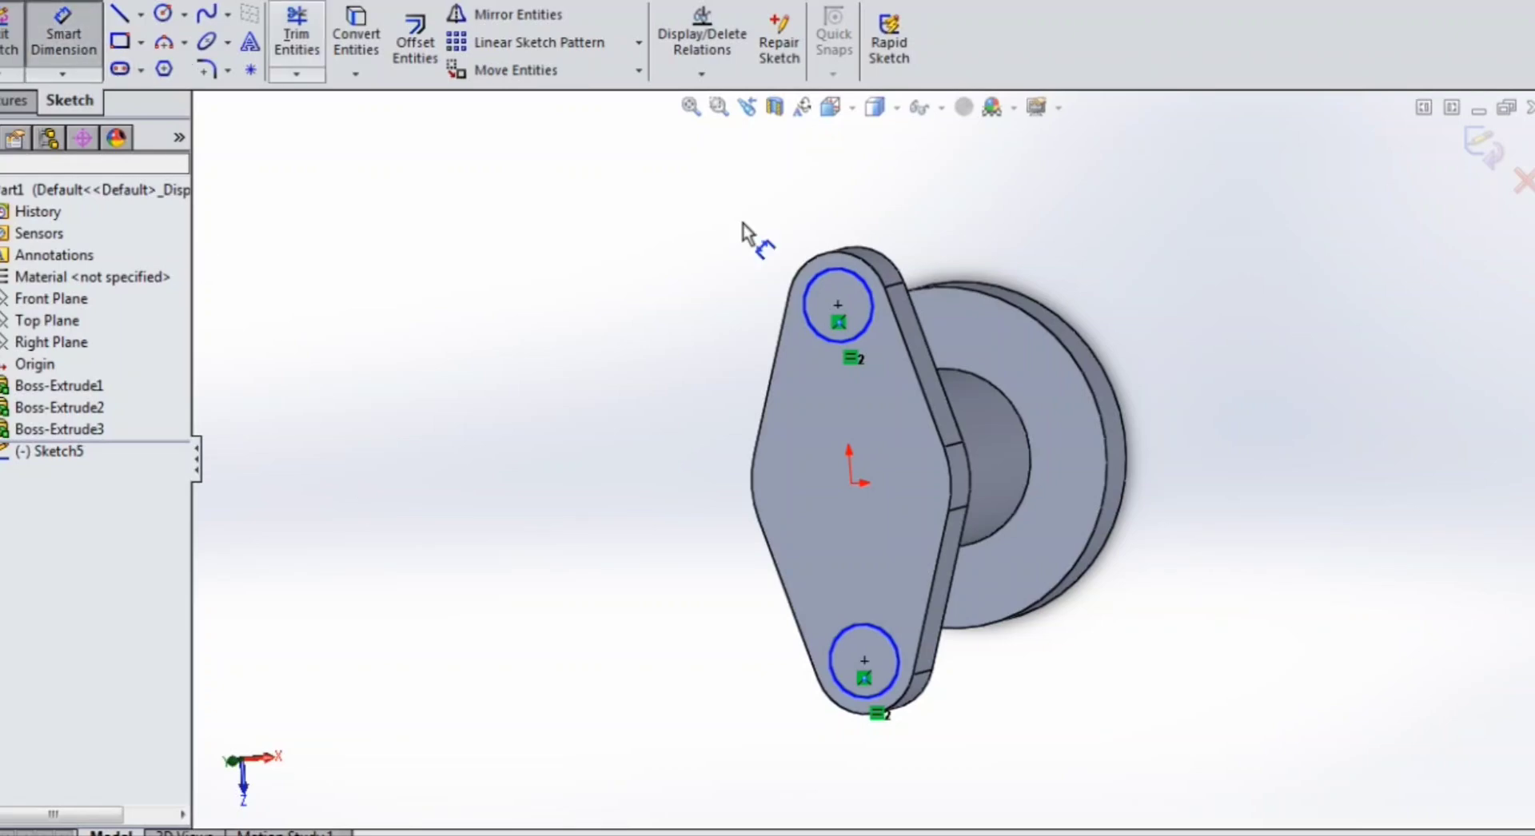
click(876, 296)
click(1014, 229)
text(1)
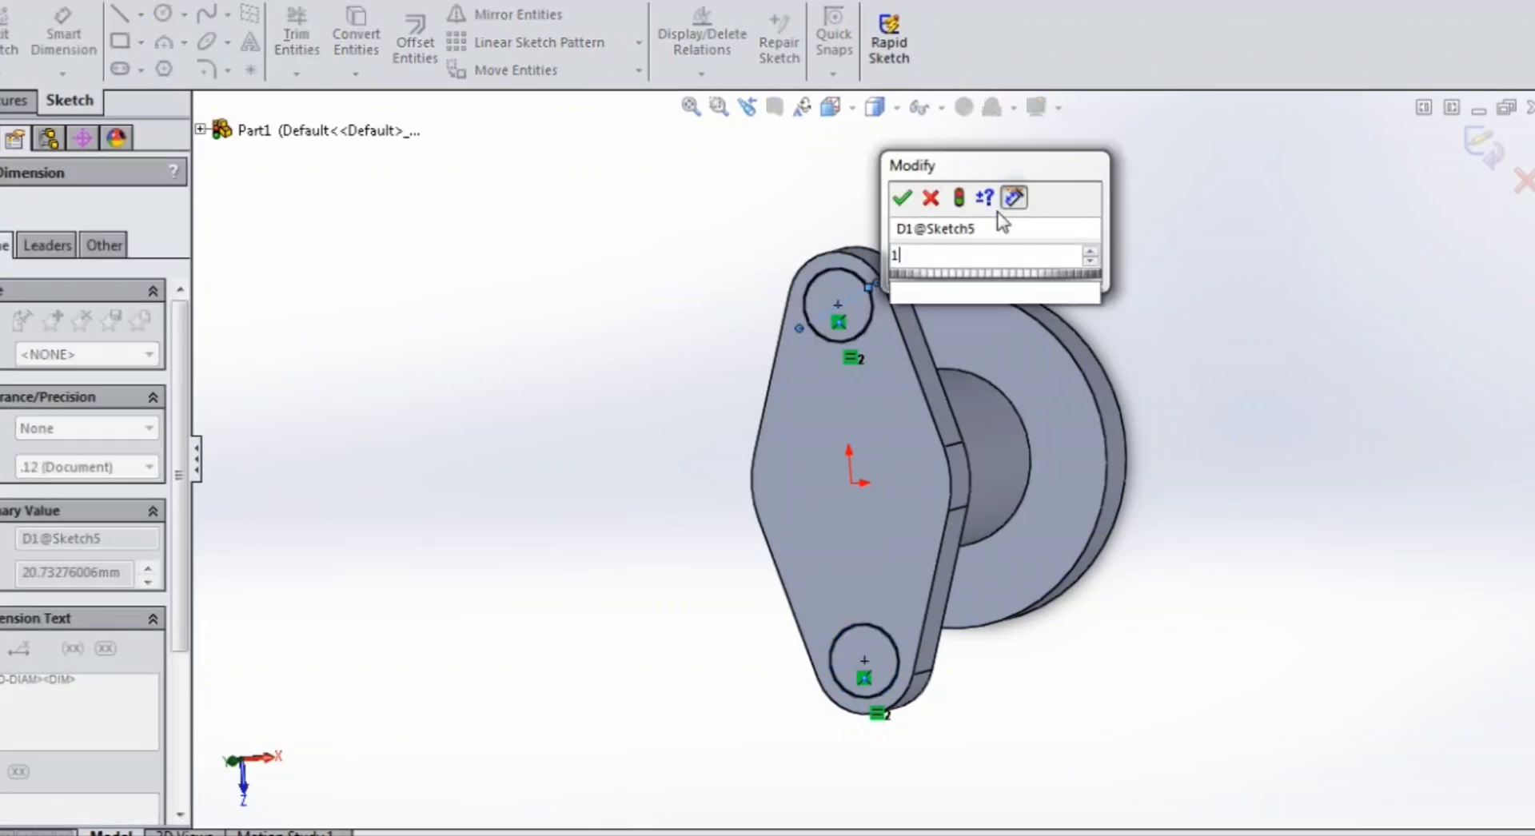
text(5)
key(Return)
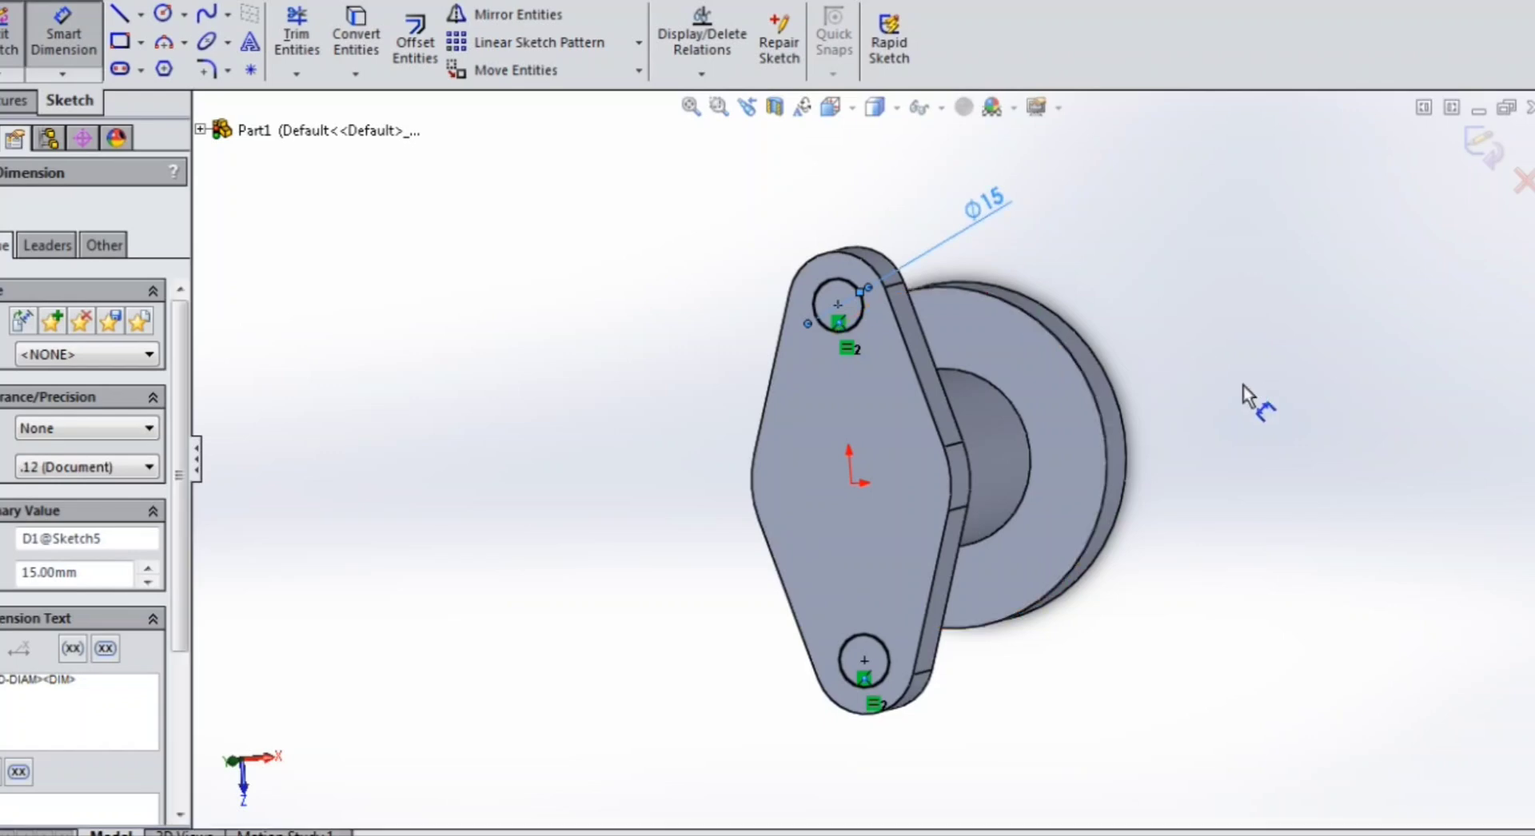
key(Escape)
Cut-extrude the two equal end circles through the flange with the Up To Next end condition.
click(12, 100)
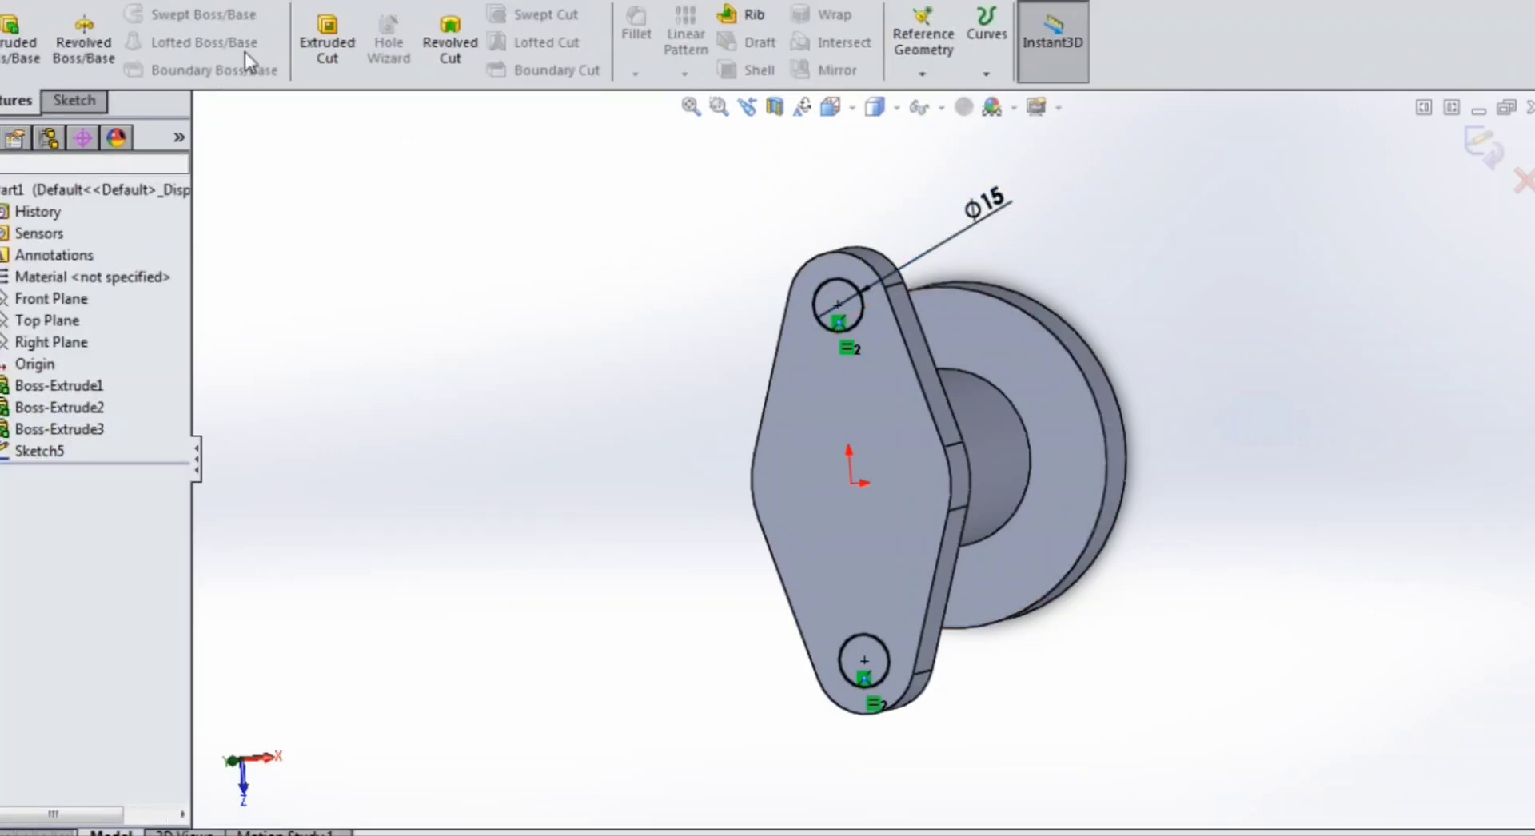
click(327, 44)
click(78, 346)
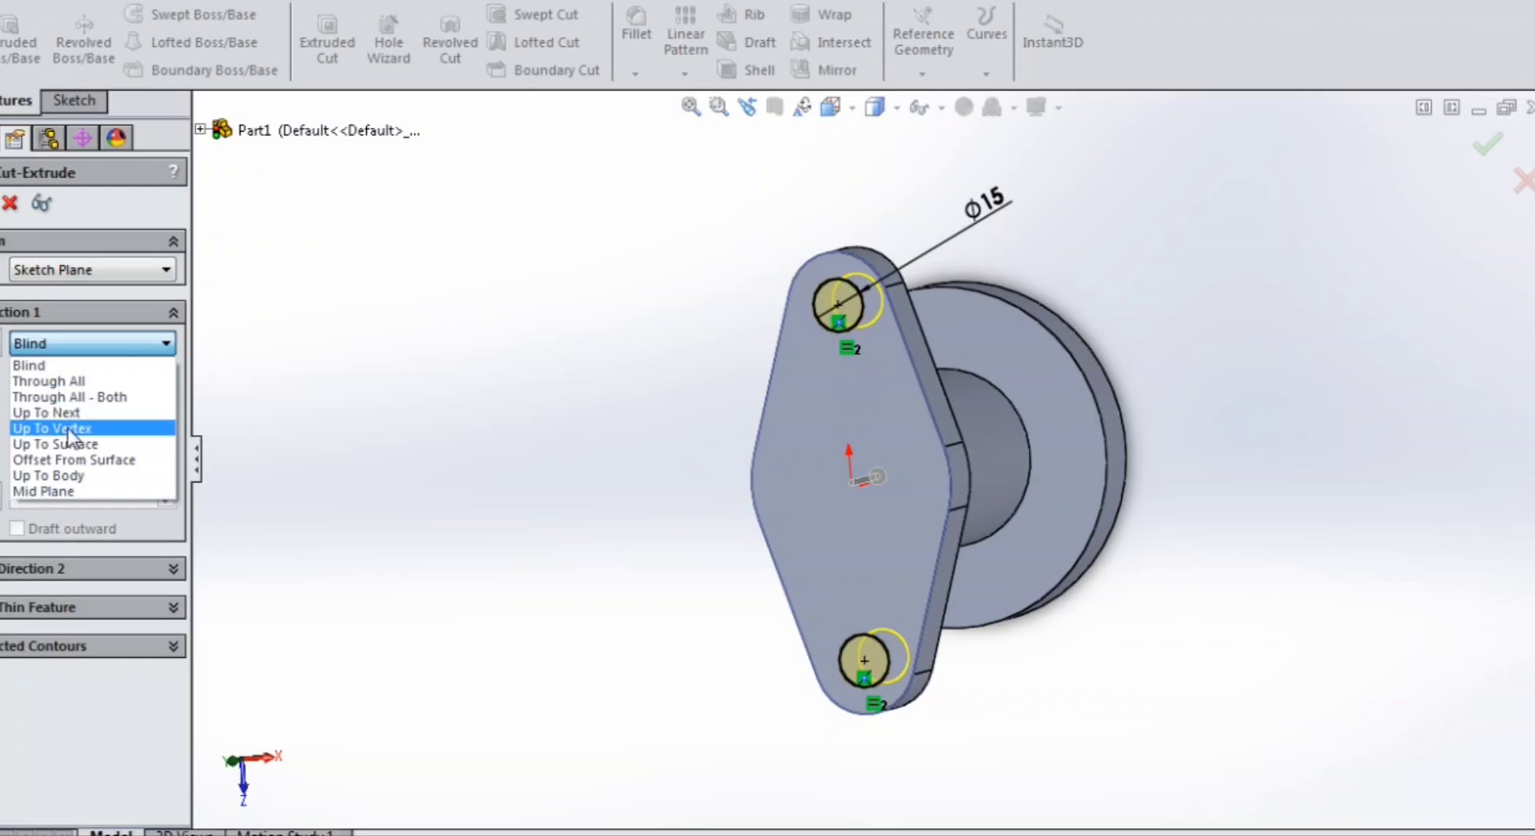
click(74, 413)
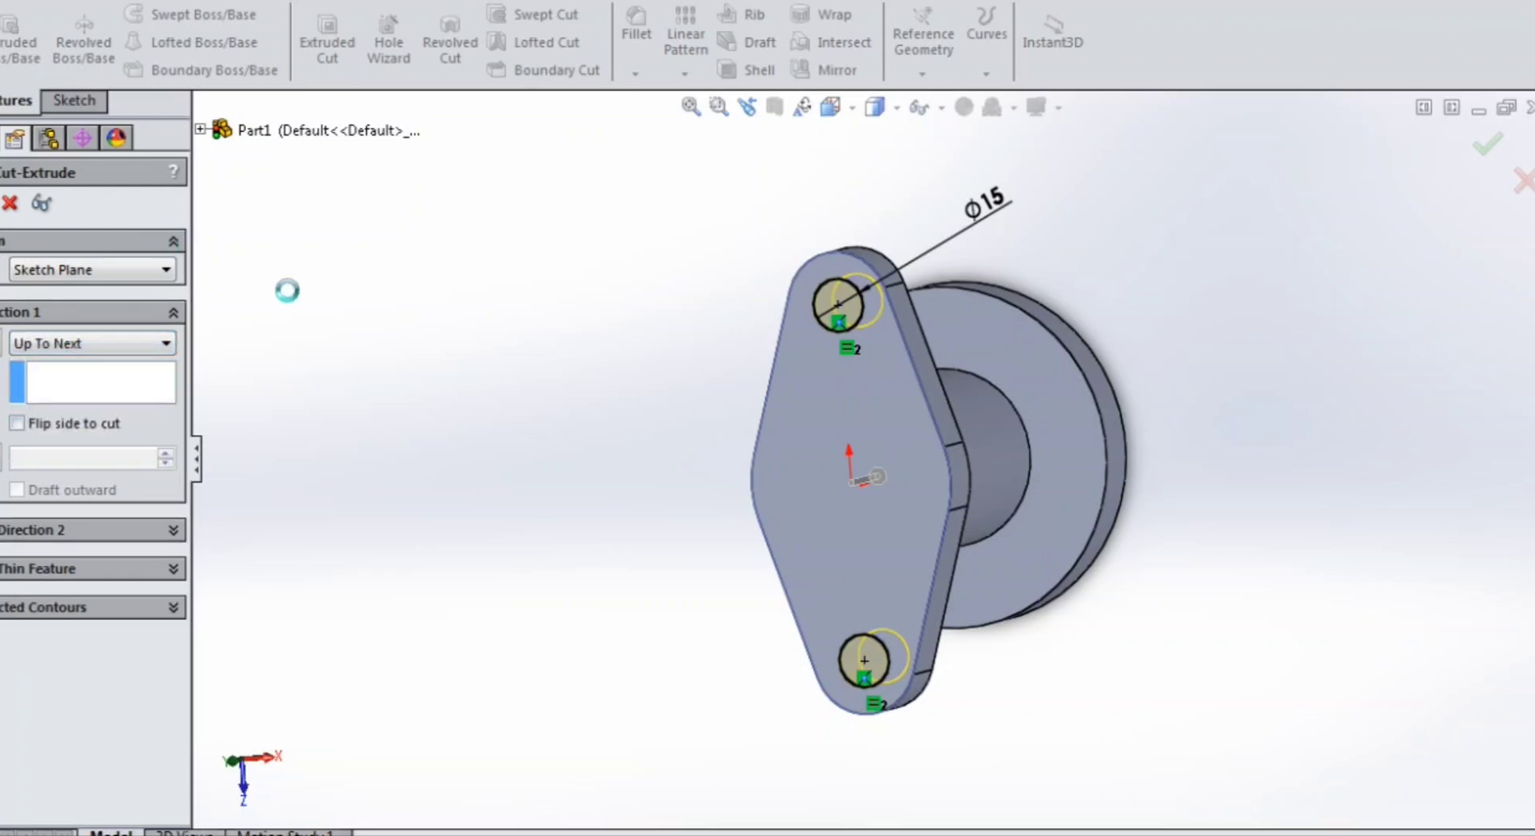
key(Return)
click(530, 344)
Sketch a circle of about 12 mm radius on the flange's outer face, centred on the origin.
click(948, 459)
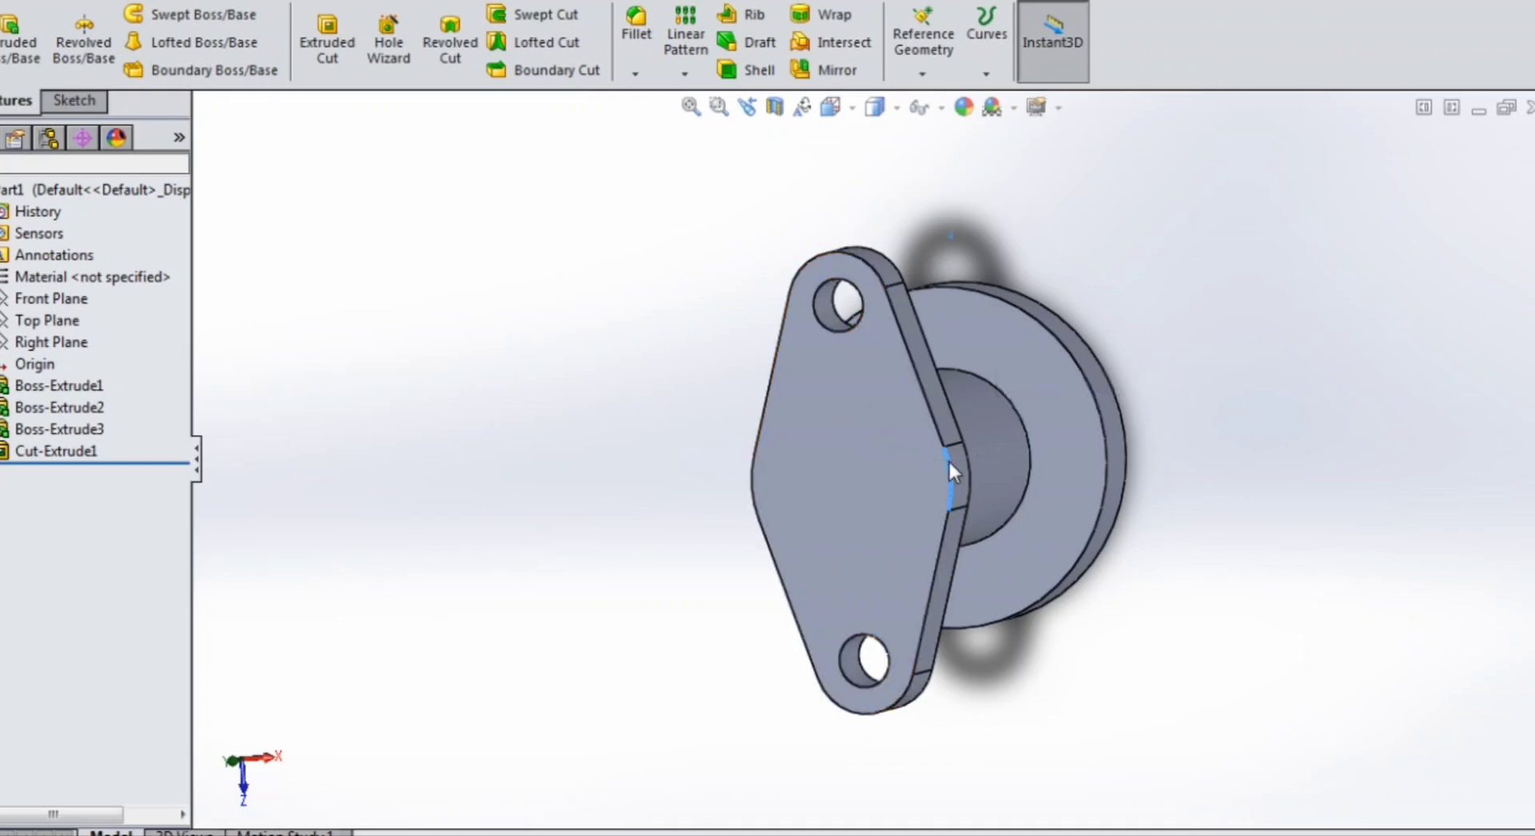
click(847, 491)
click(931, 430)
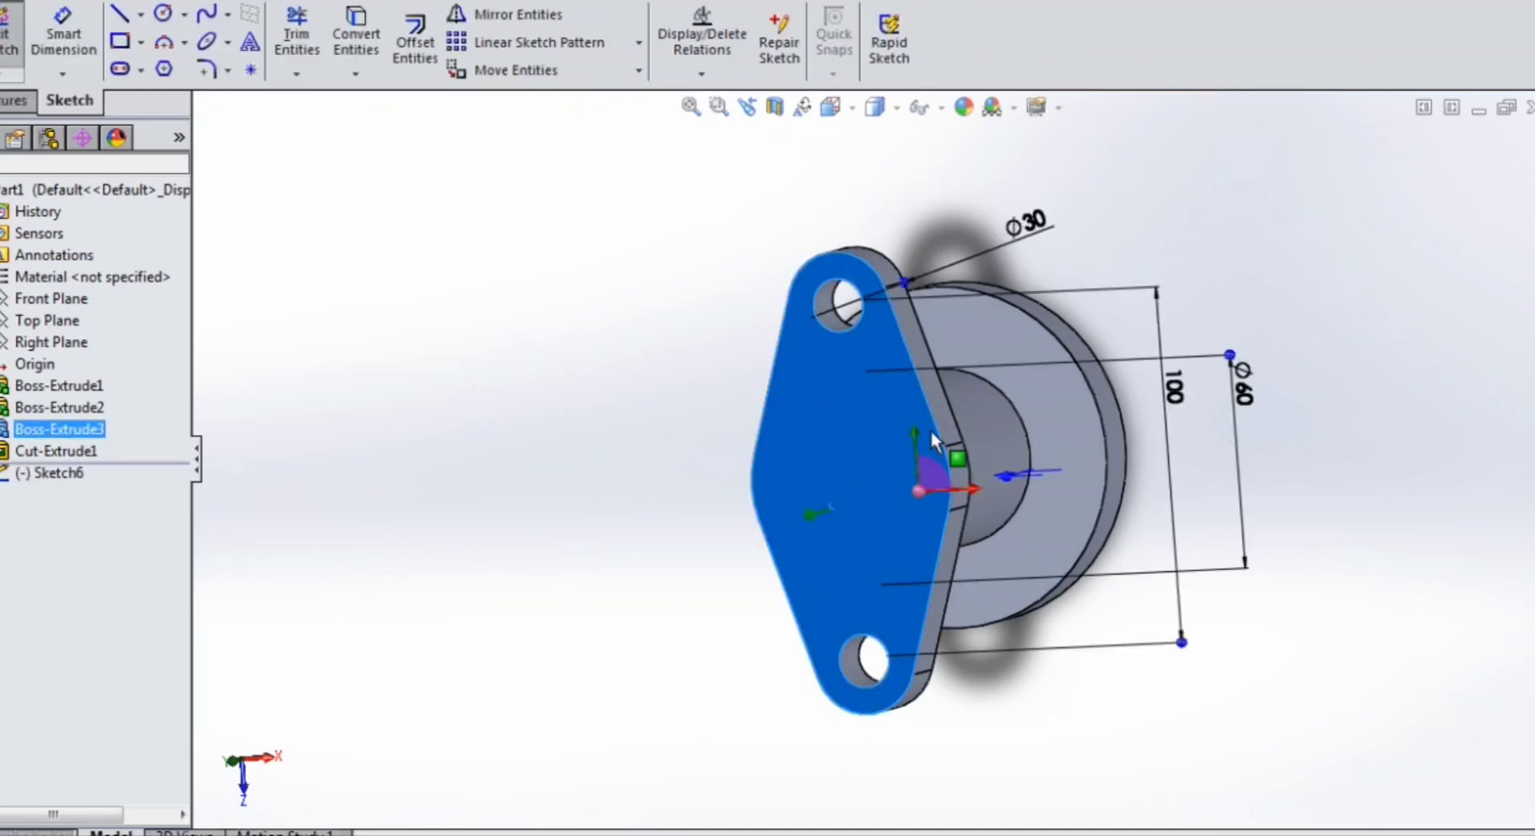
click(164, 14)
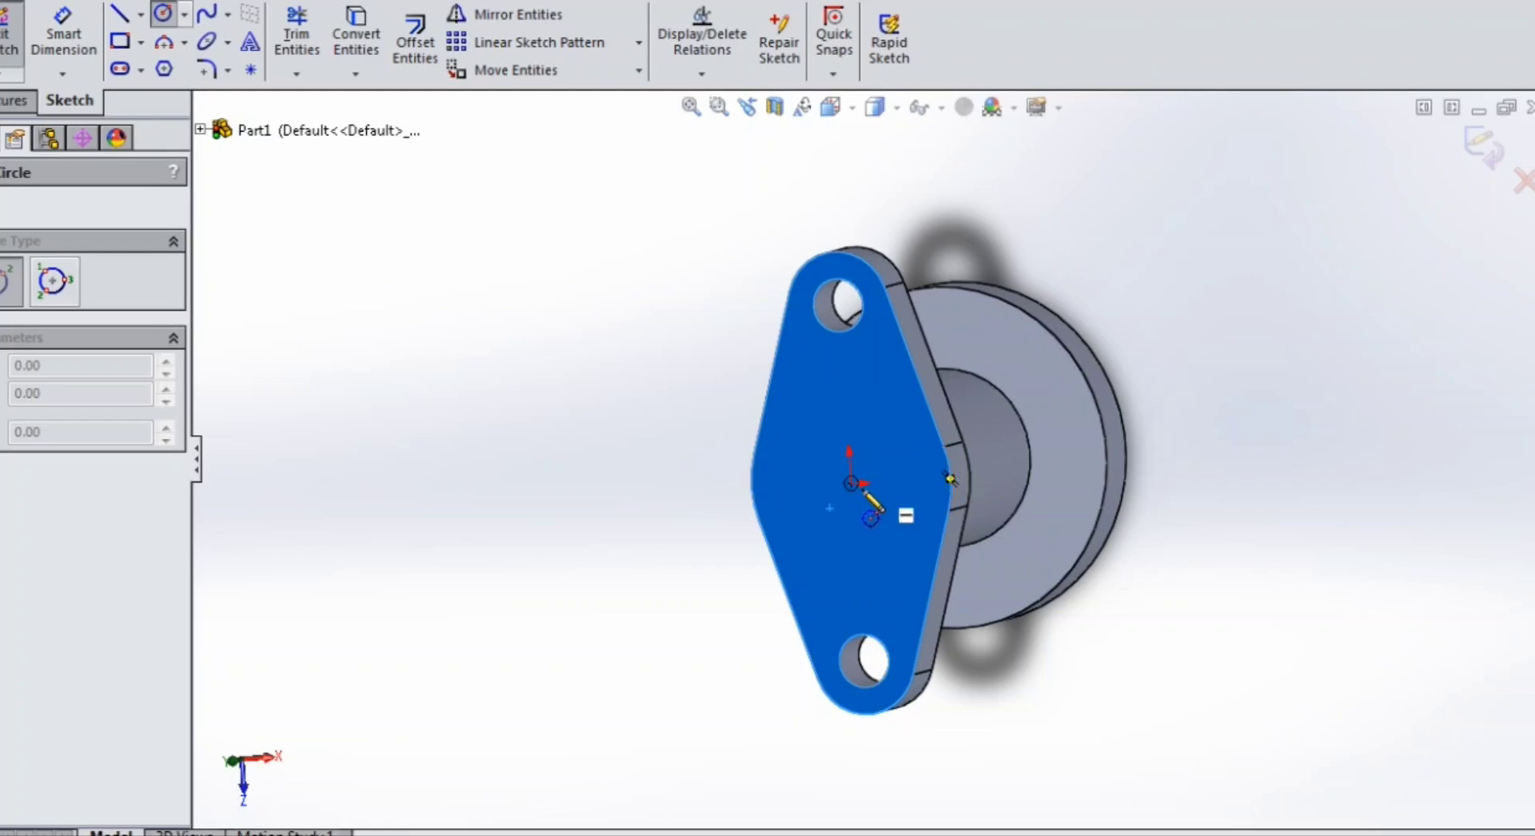
click(850, 484)
click(881, 462)
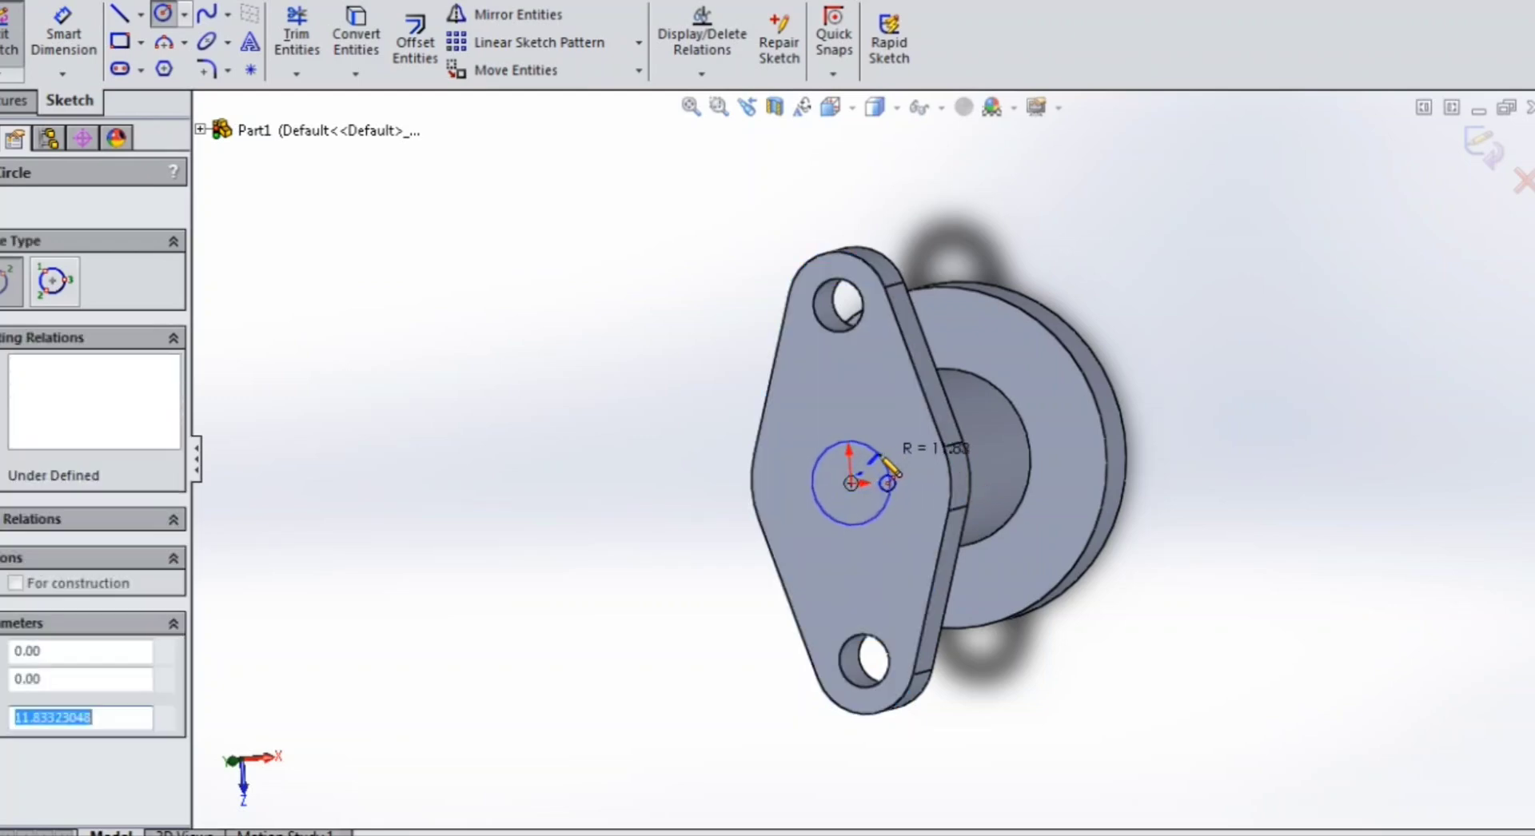
Set the diameter of the central circle on the flange face to 30 mm.
click(63, 36)
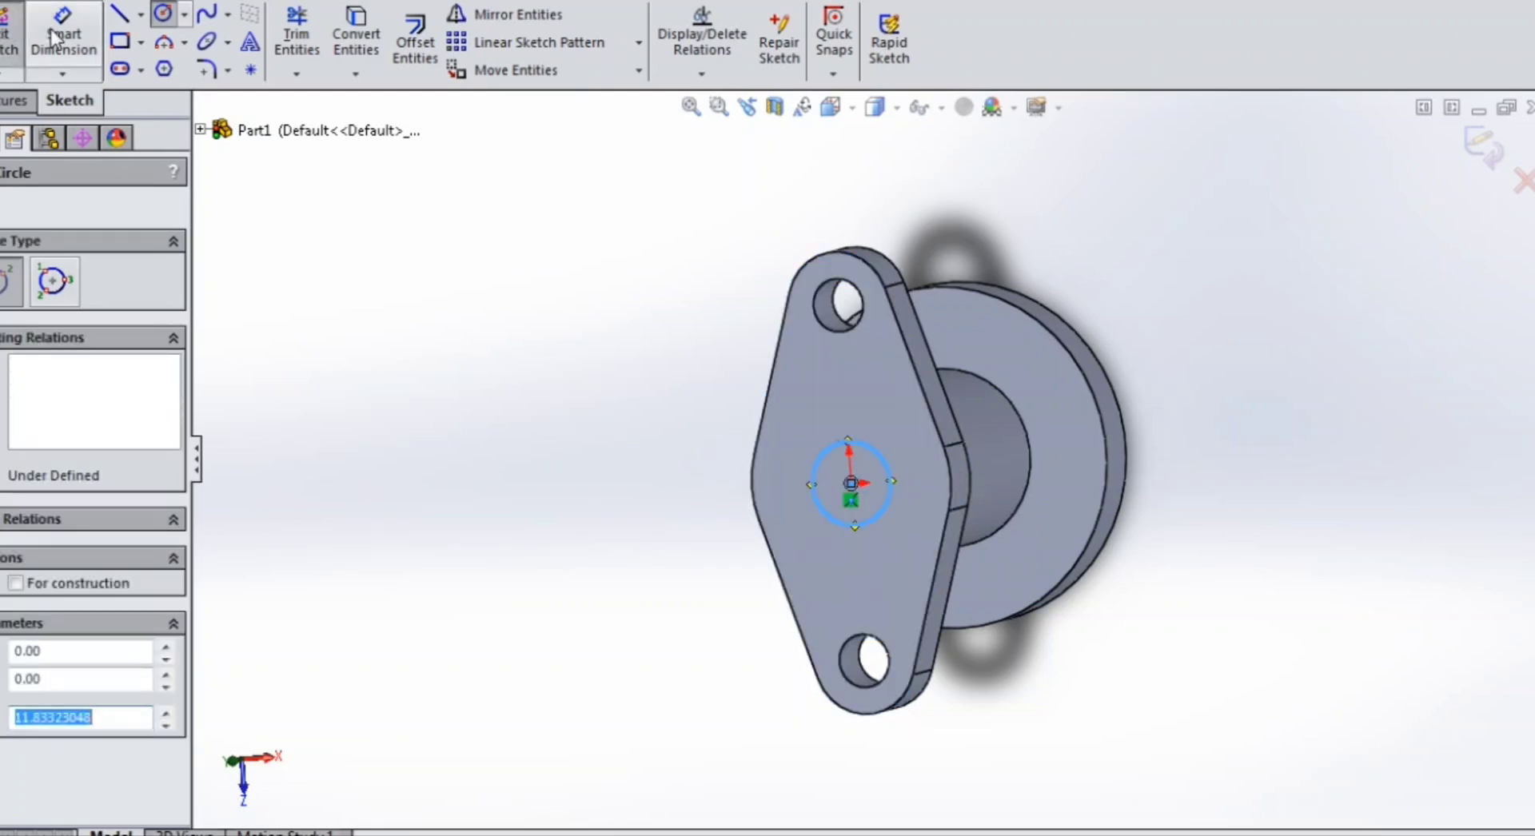
click(864, 460)
click(644, 403)
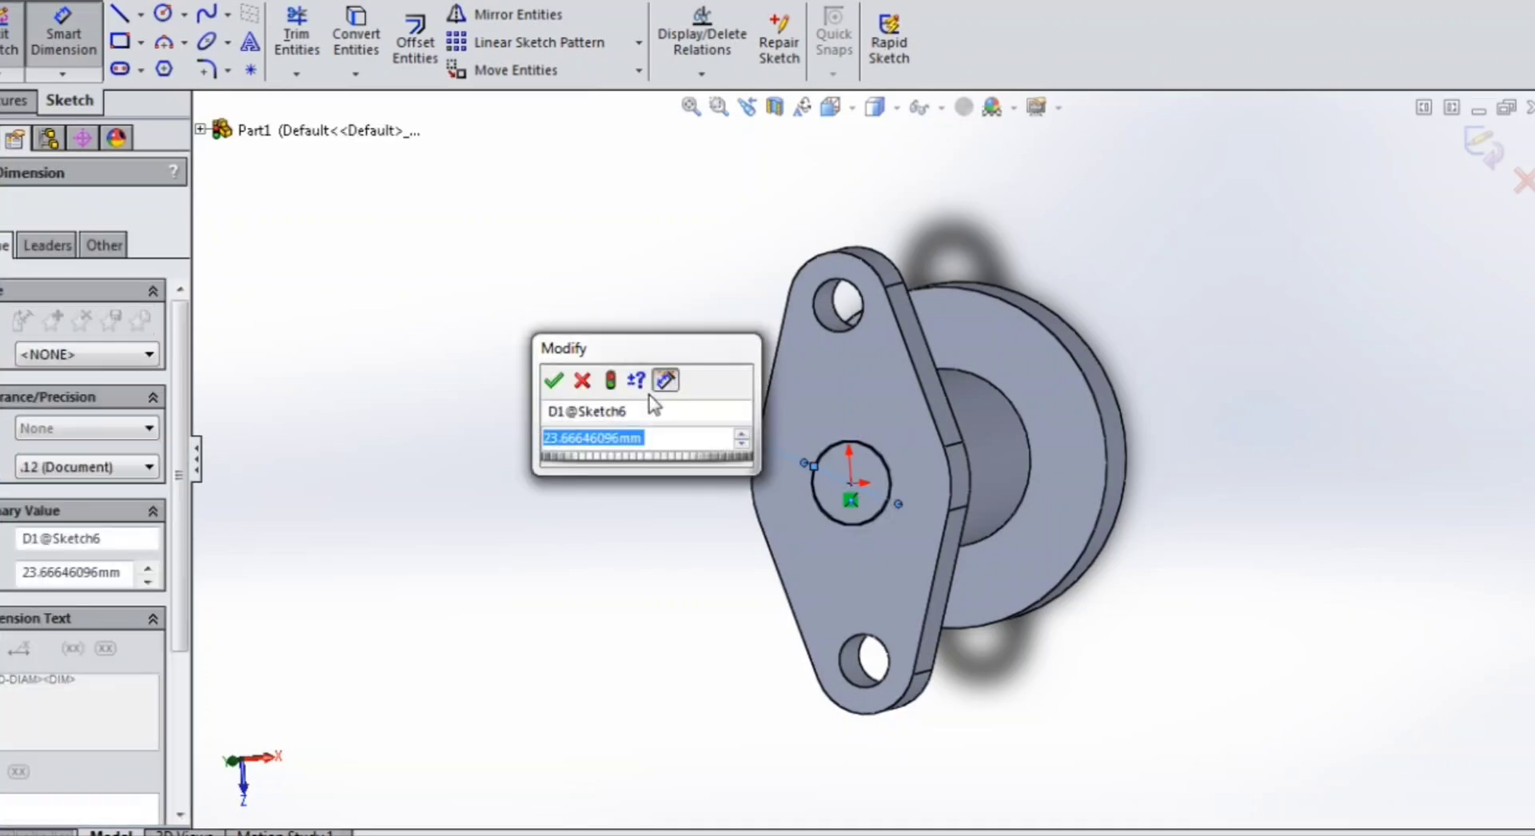
text(30)
key(Return)
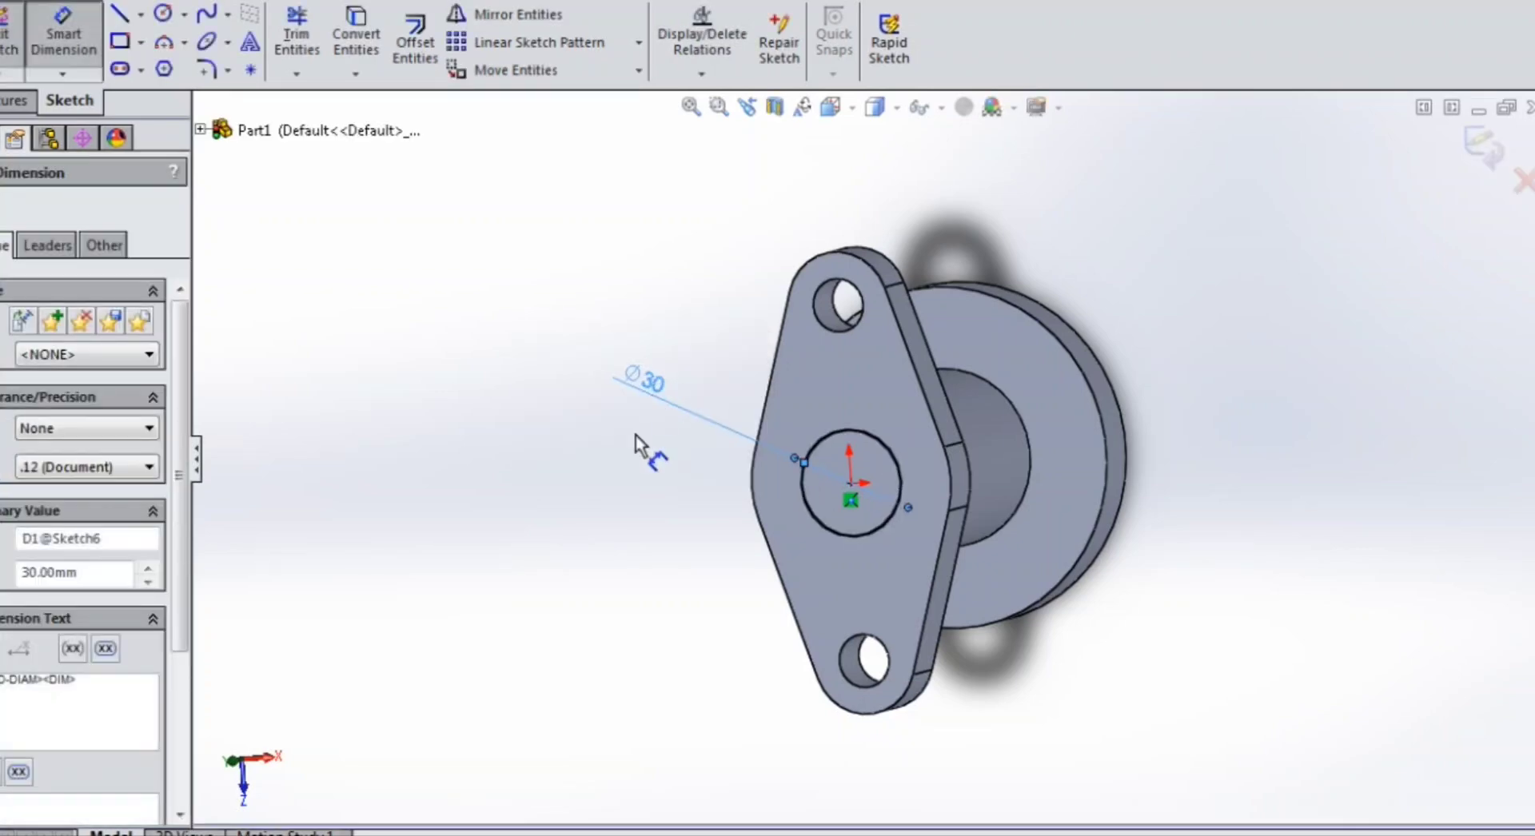
click(621, 461)
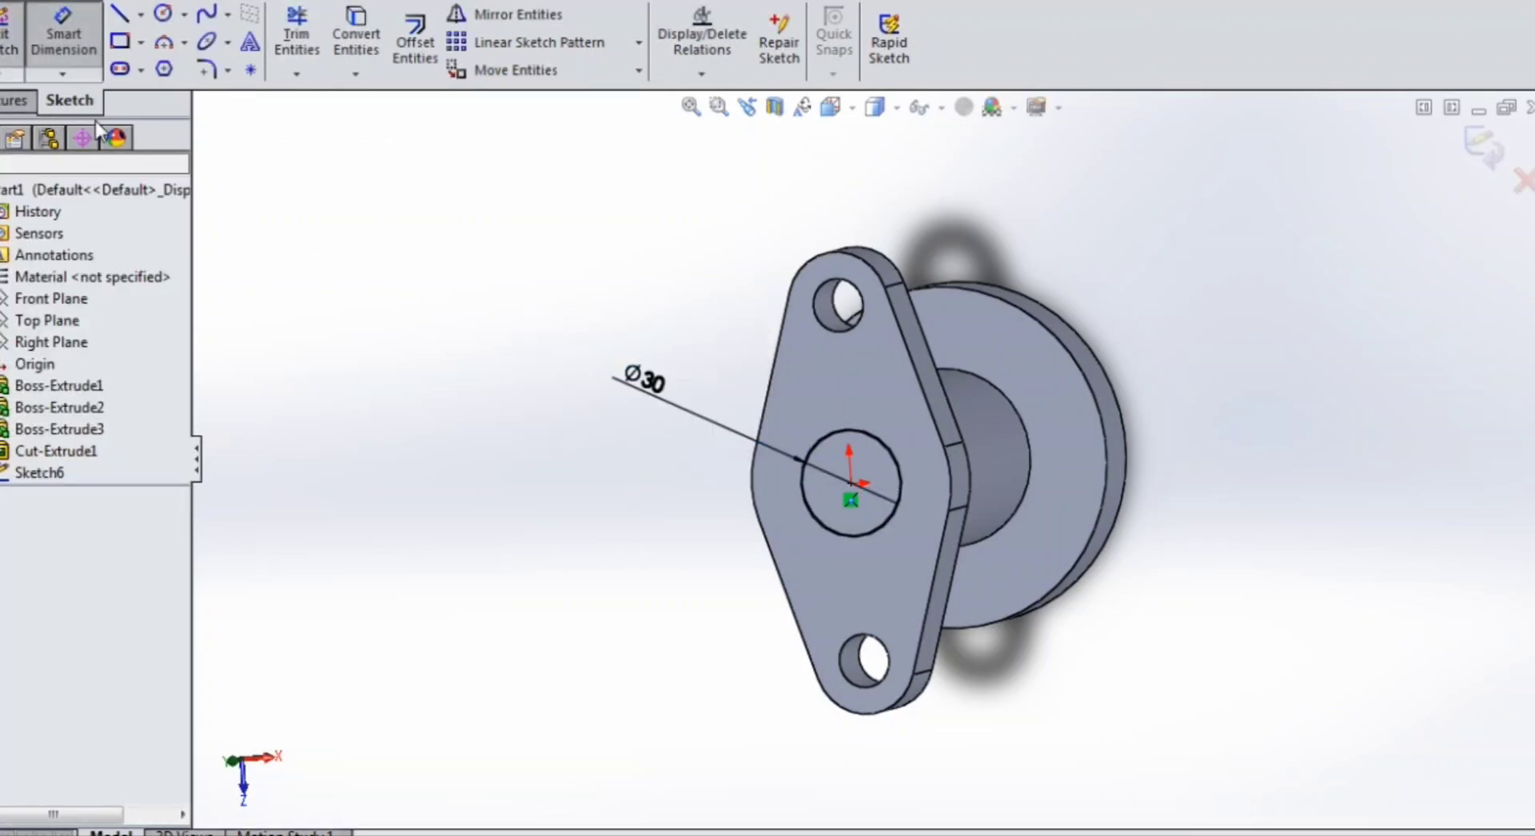
Cut-extrude the 30 mm central circle Through All to bore the whole part.
click(14, 100)
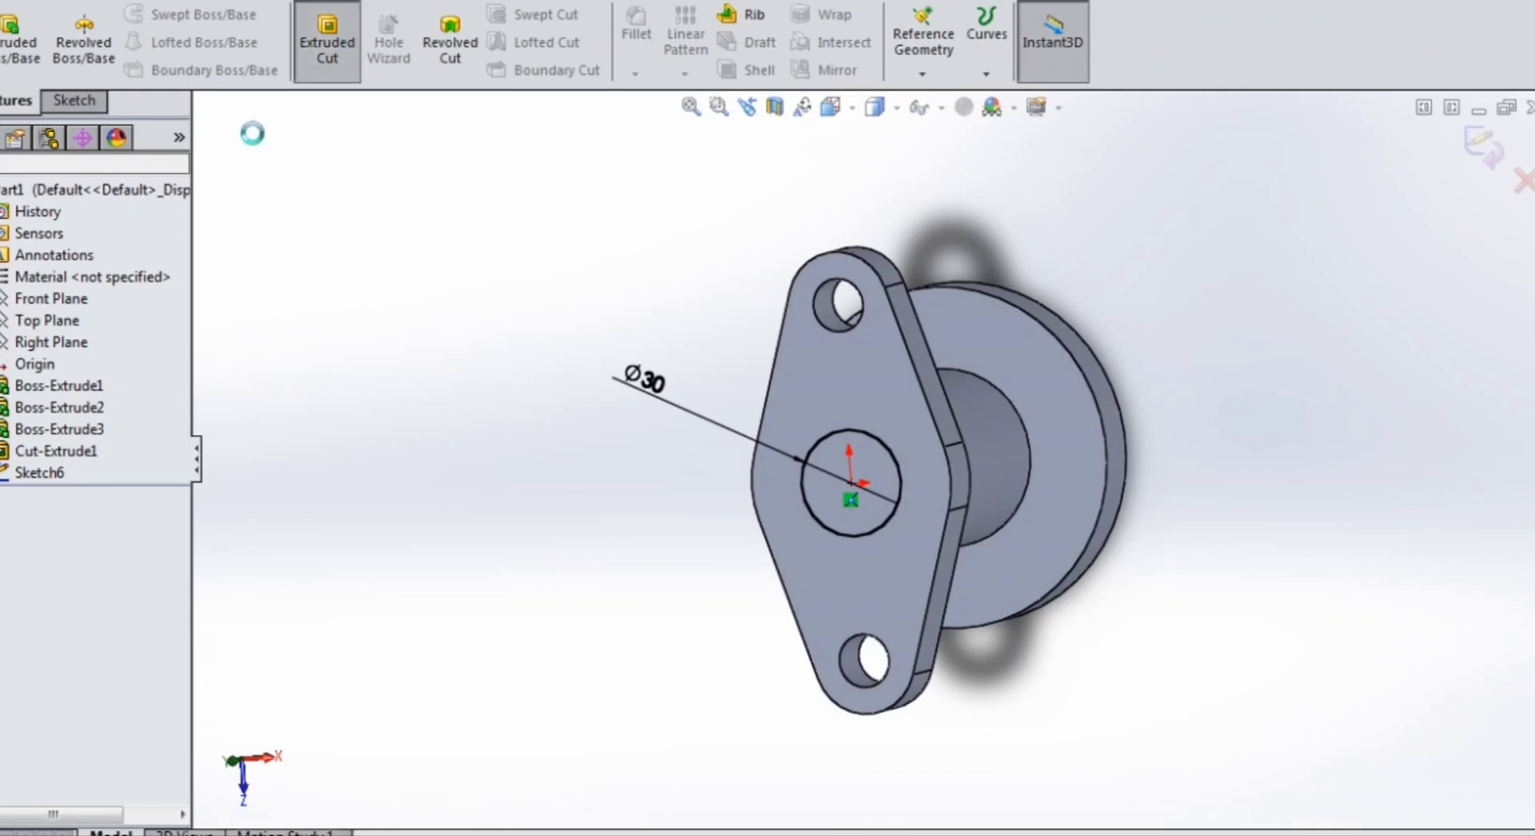
click(327, 41)
click(80, 347)
click(55, 386)
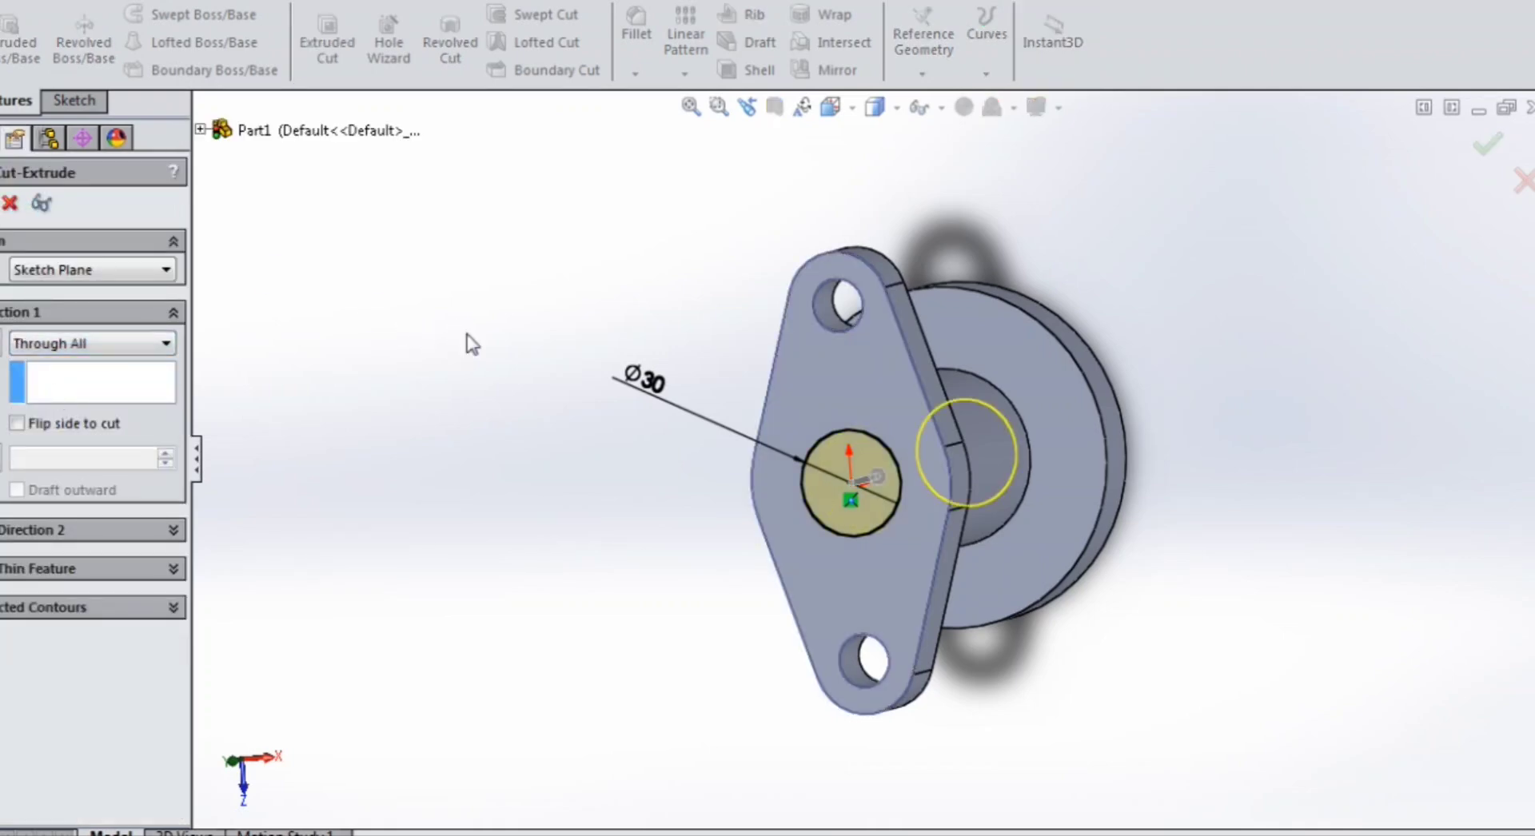
key(Return)
Sketch a circle of about 22 mm radius around the bore on the flange's outer face, centred on the origin.
click(922, 424)
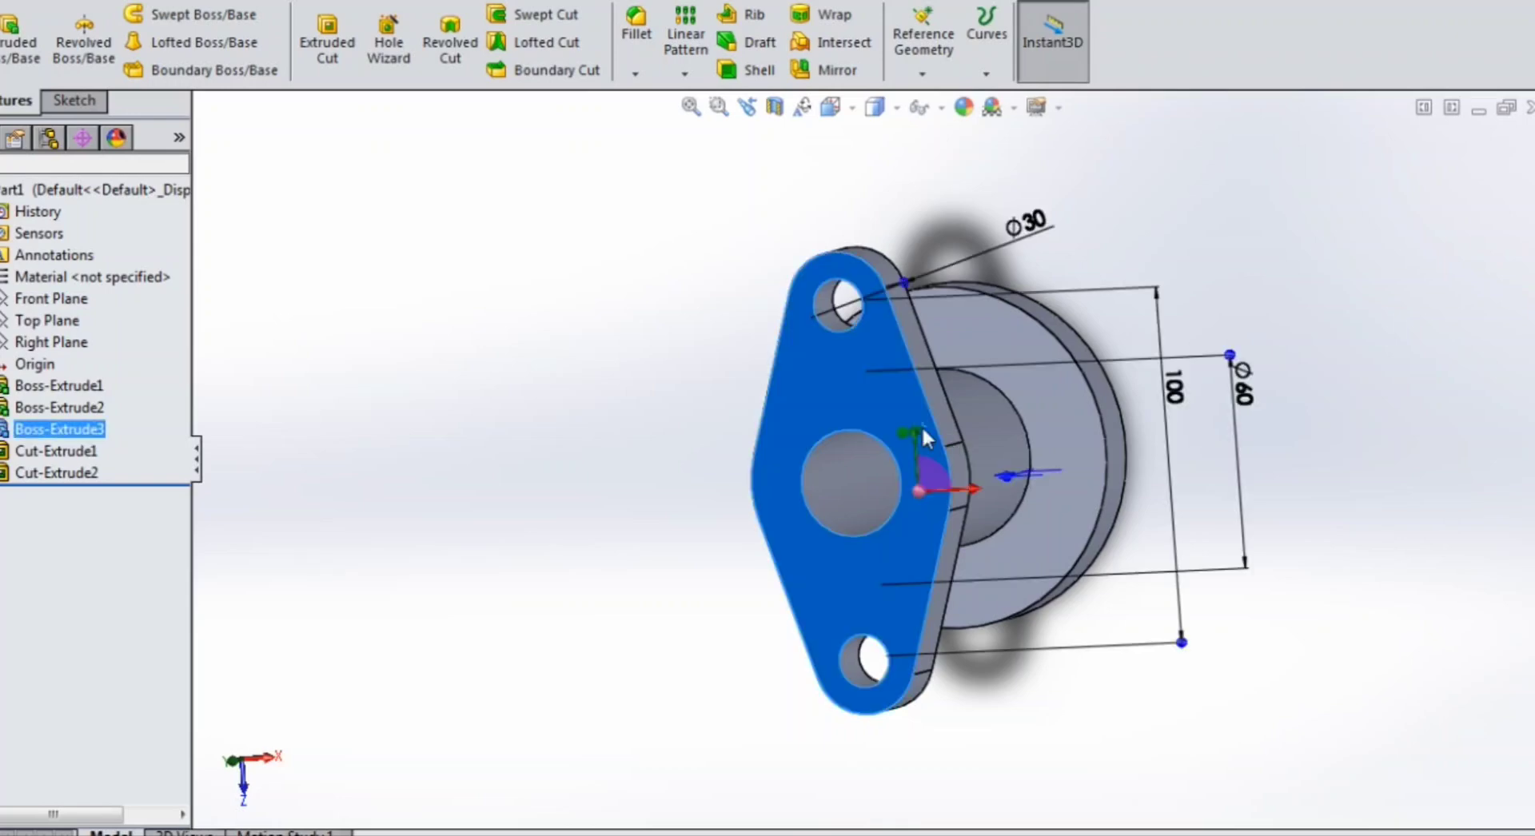
click(1031, 355)
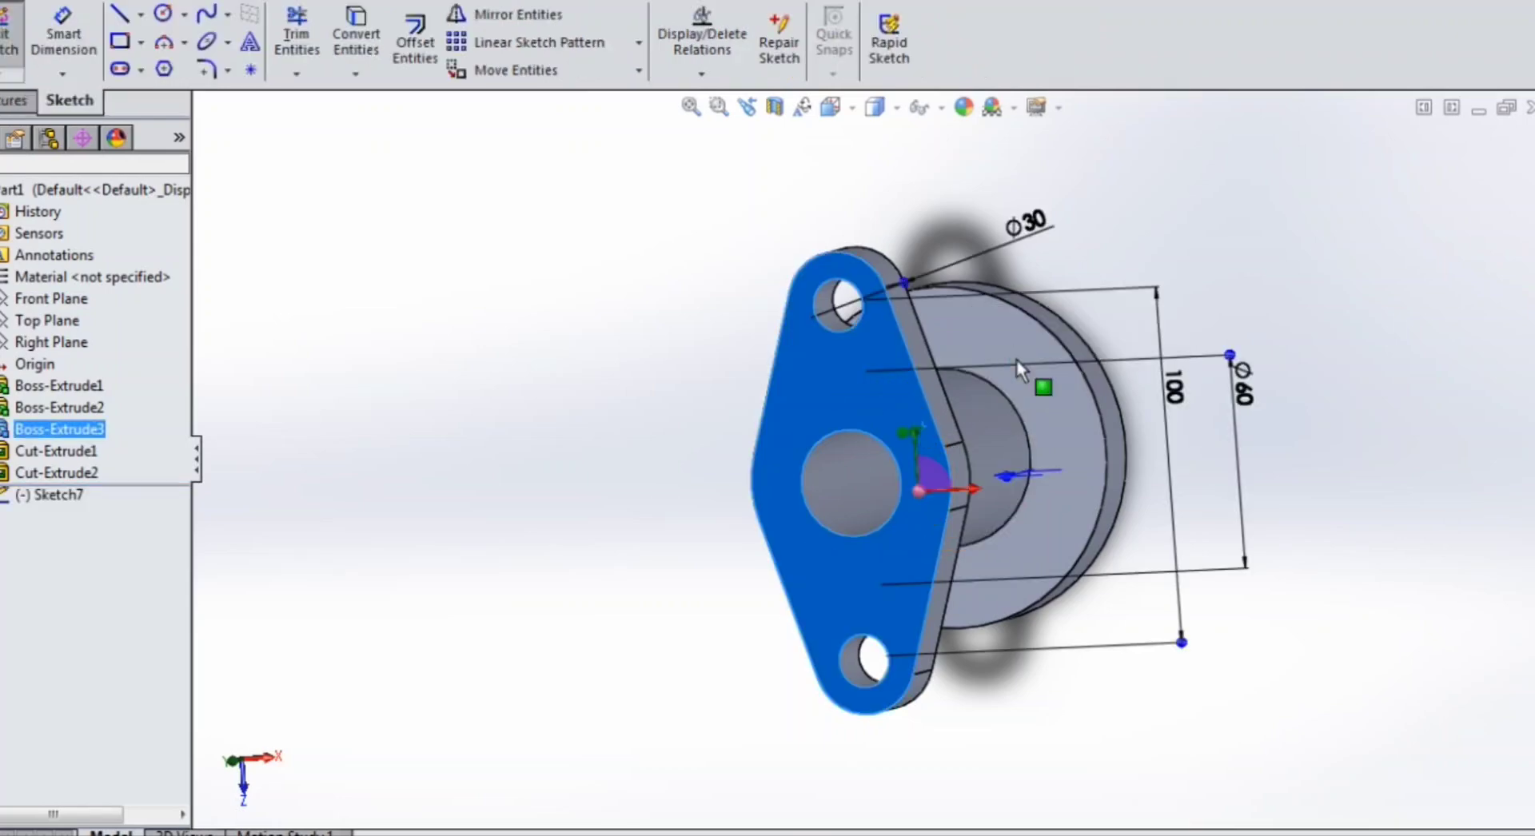
click(176, 16)
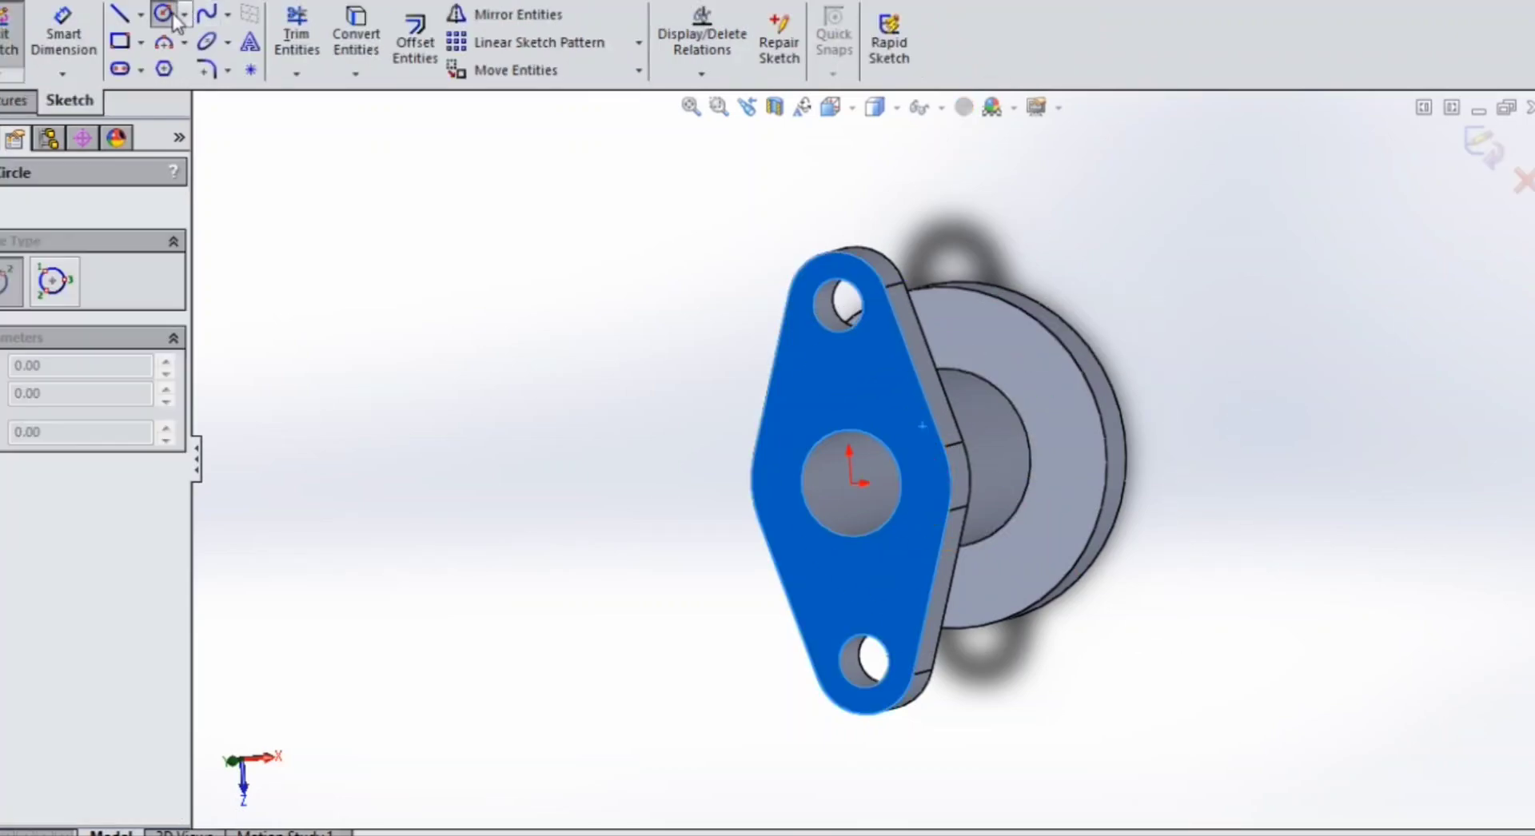
click(853, 483)
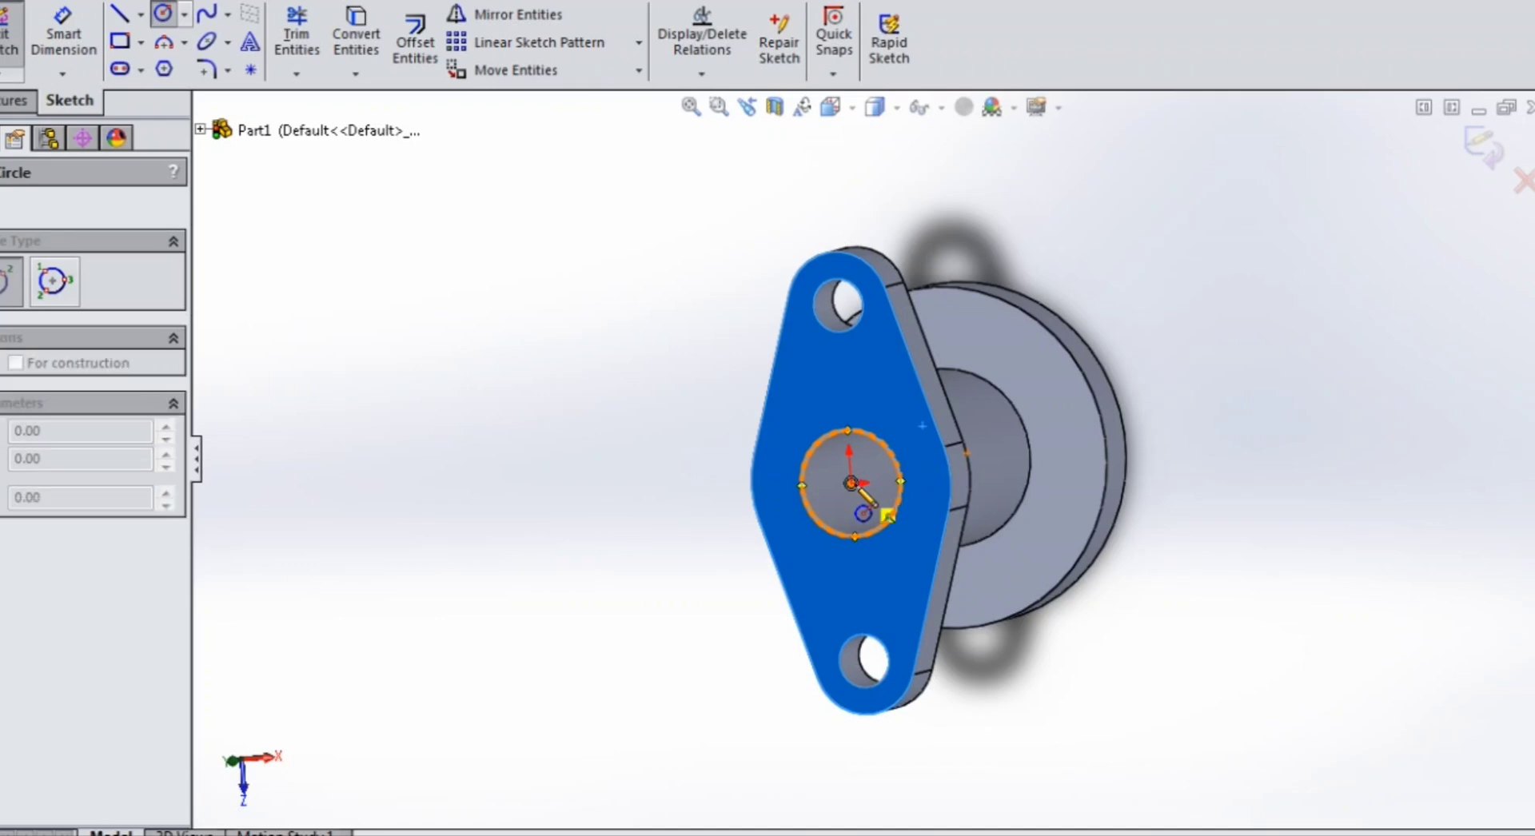
click(901, 432)
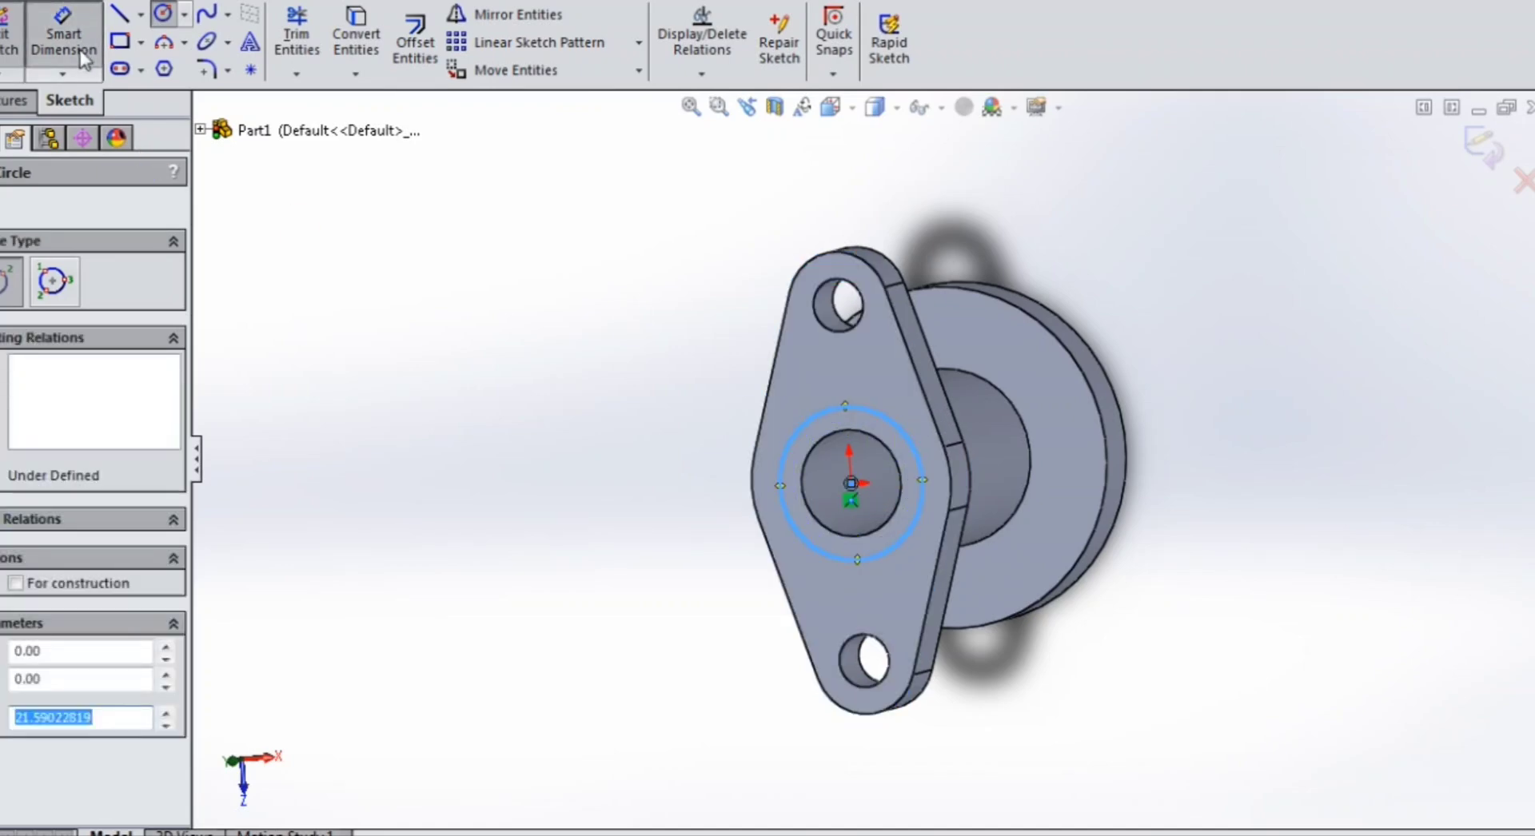
Set the diameter of the circle around the bore to 35 mm.
click(76, 48)
click(917, 453)
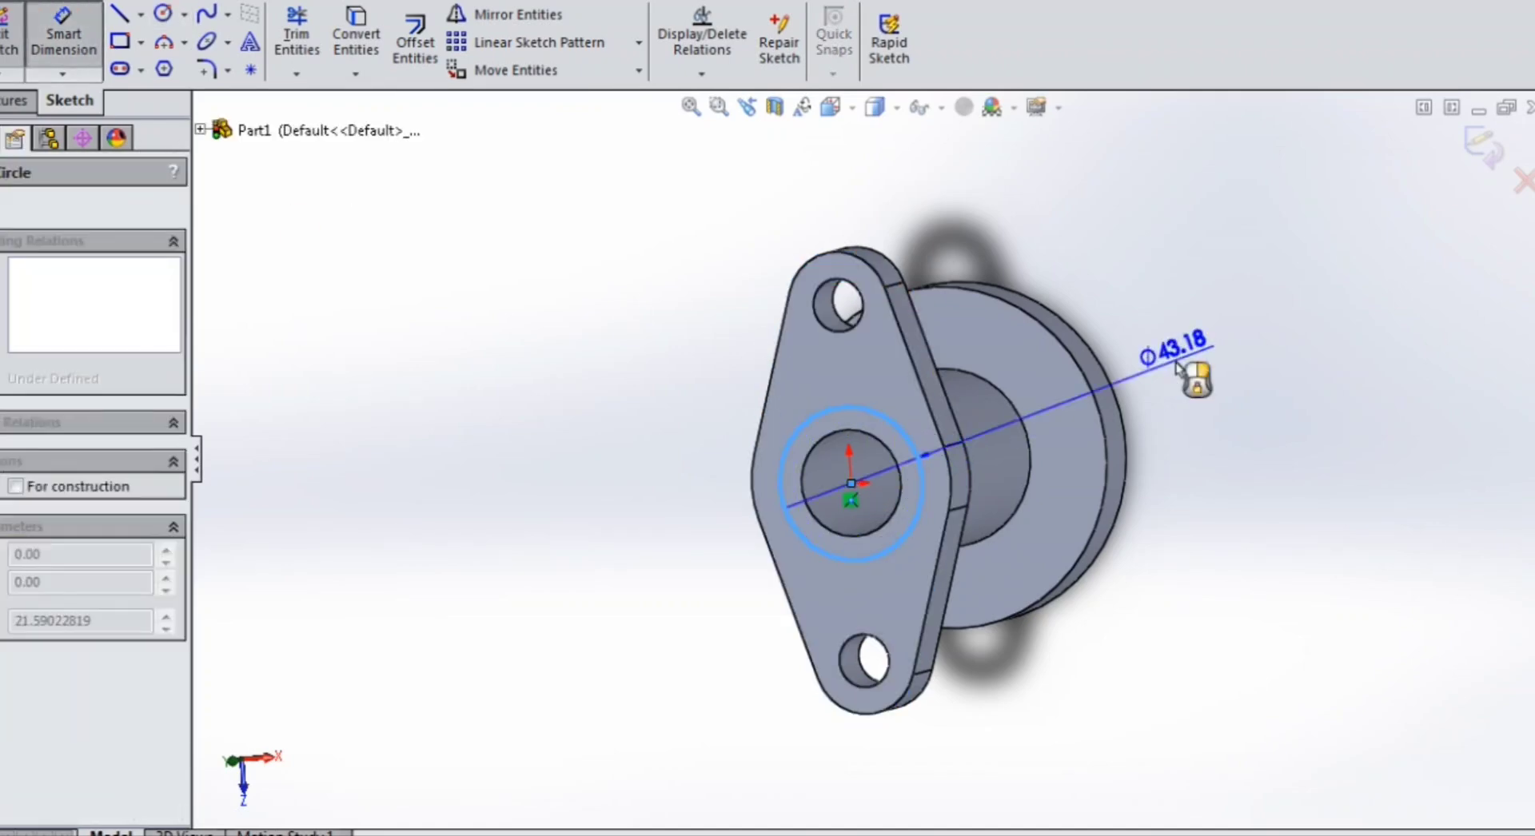
click(1292, 369)
text(35)
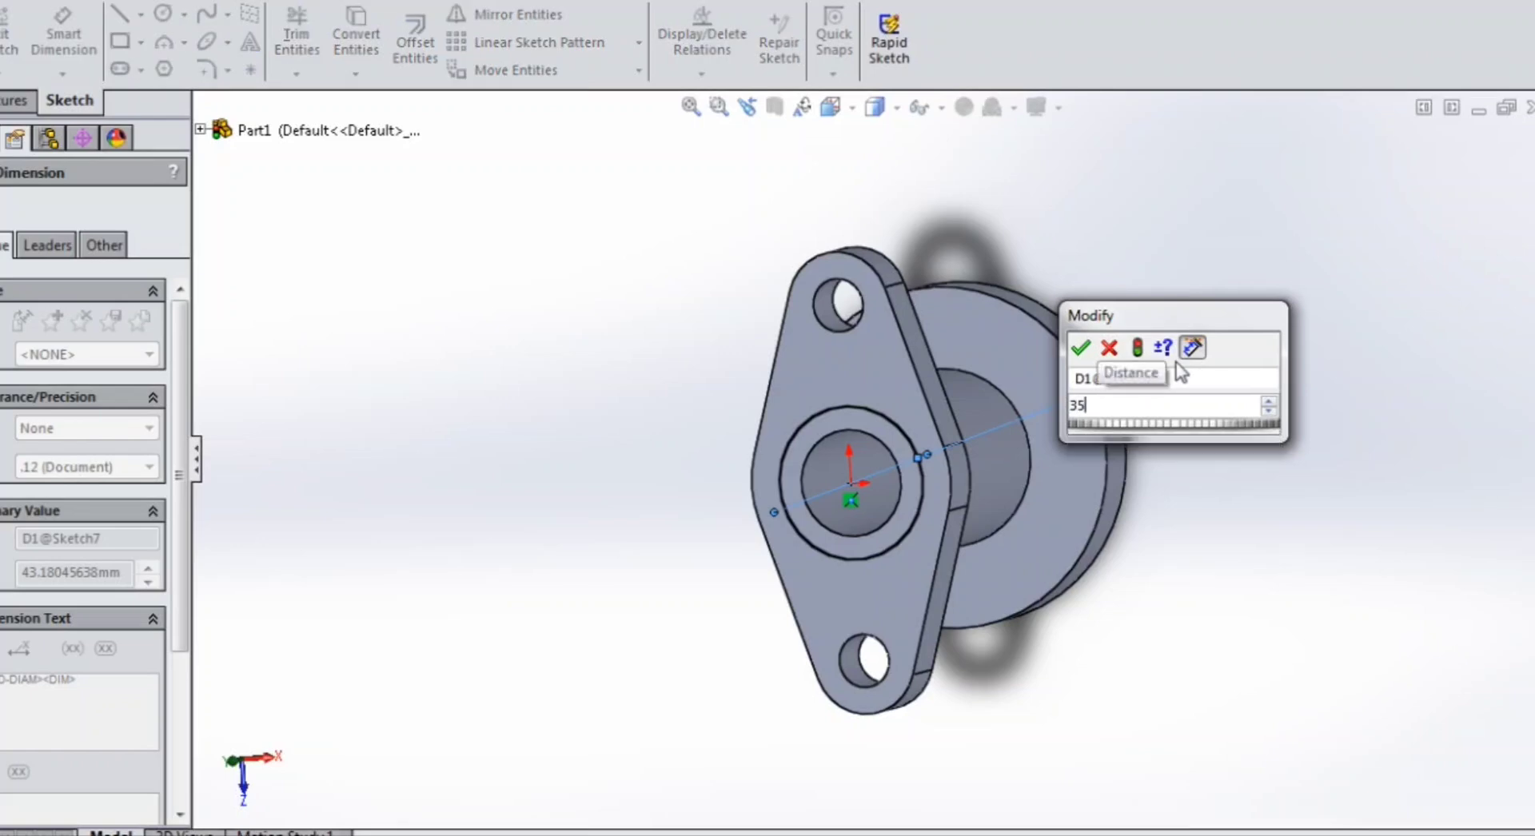
key(Return)
key(Escape)
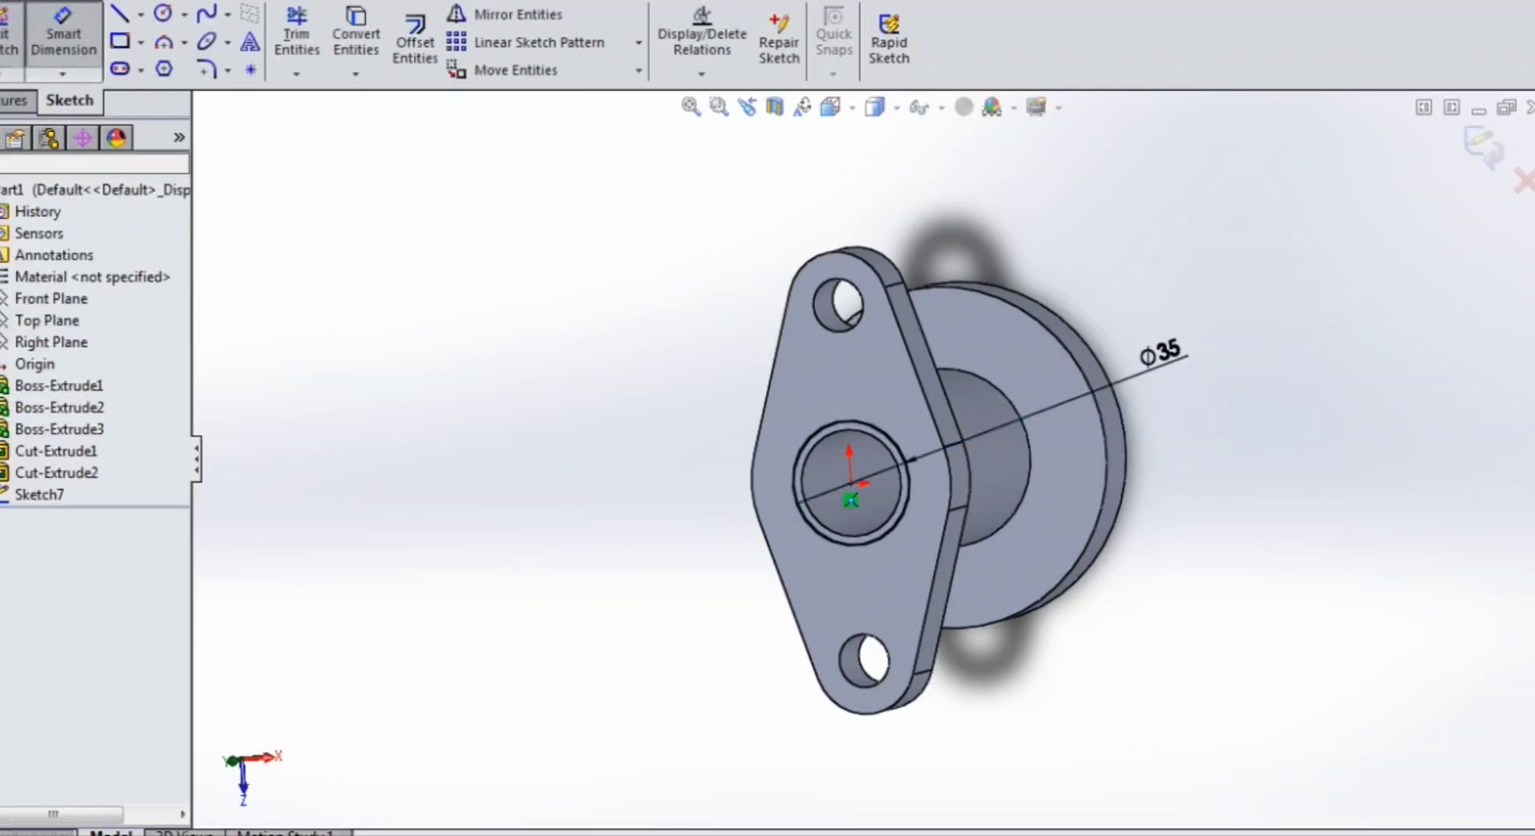
Cut-extrude the 35 mm circle as a blind counterbore 30 mm deep into the flange end.
click(16, 100)
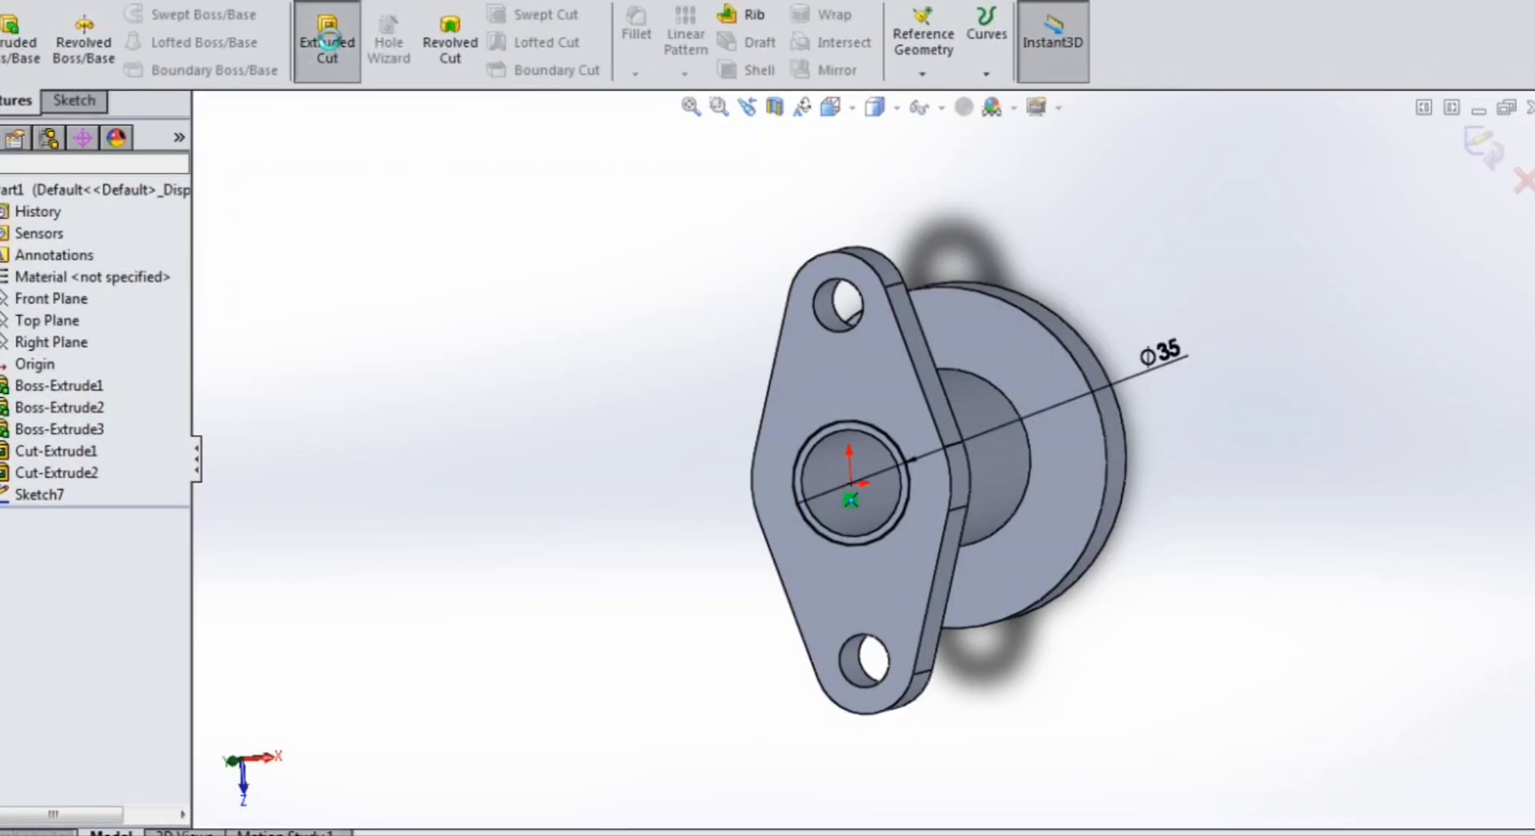
click(327, 40)
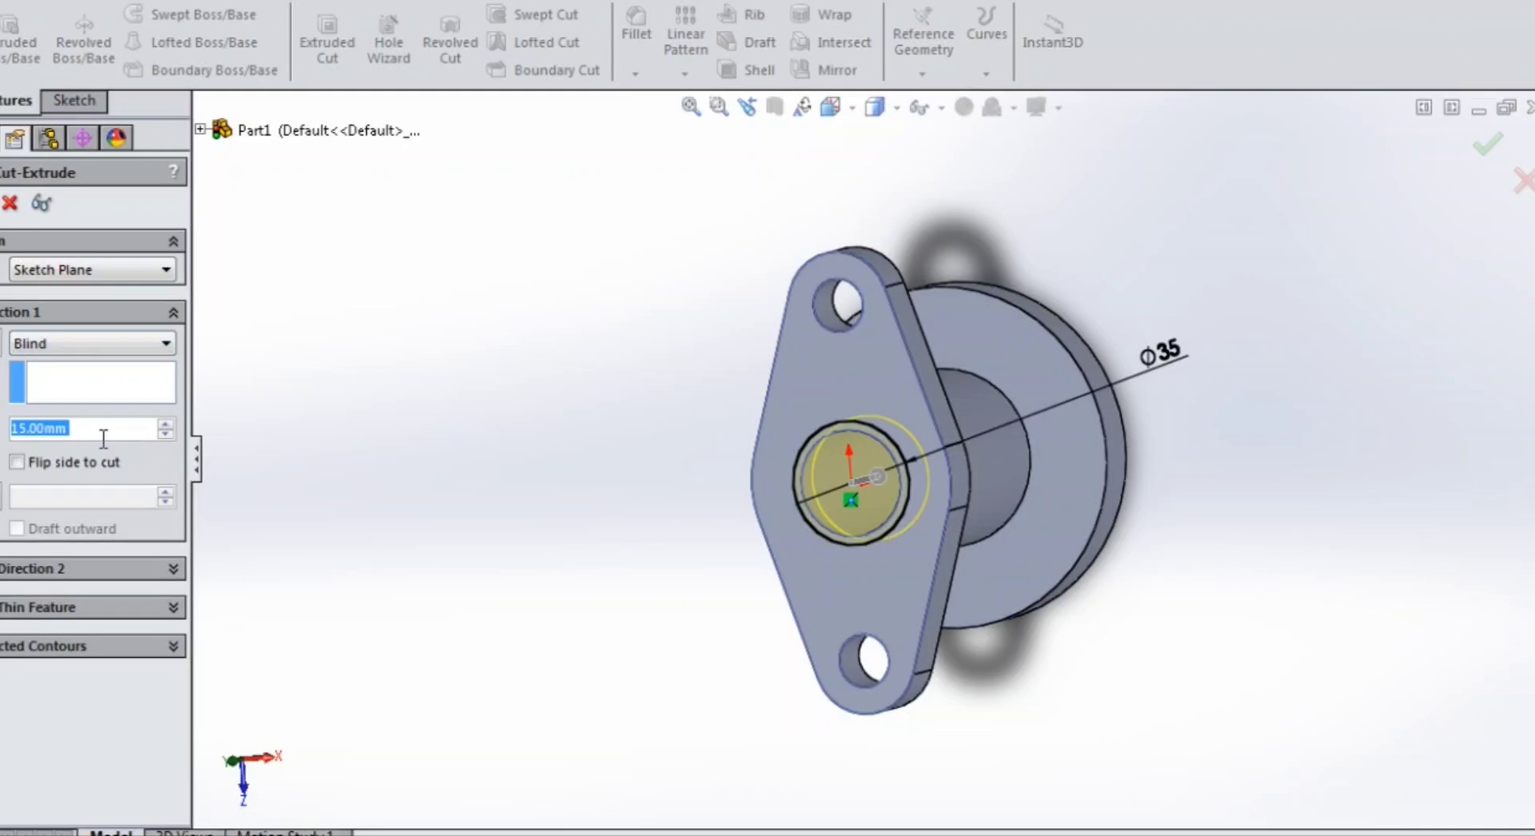
text(30)
key(Return)
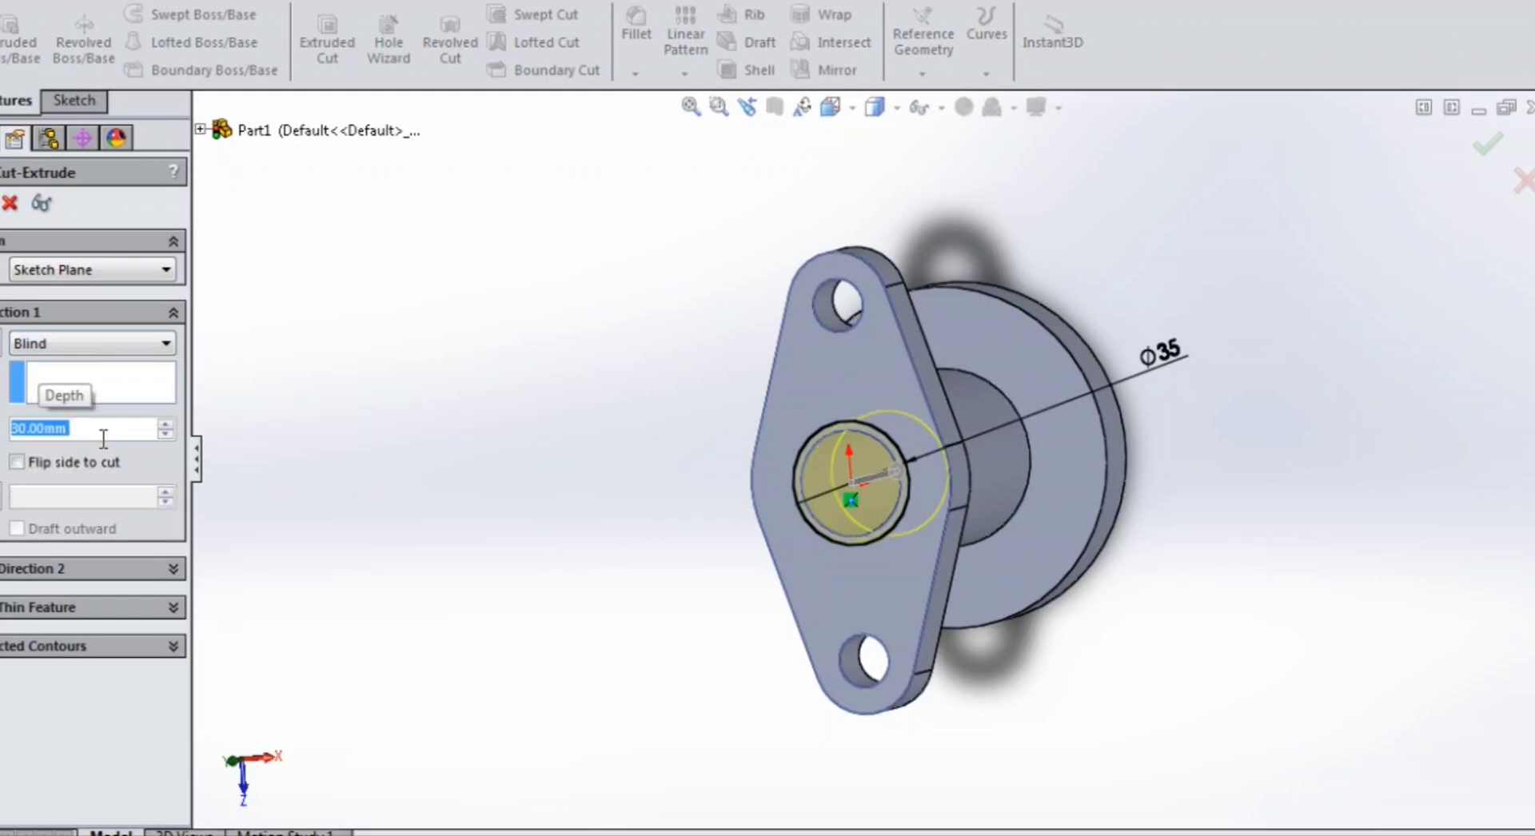
key(Return)
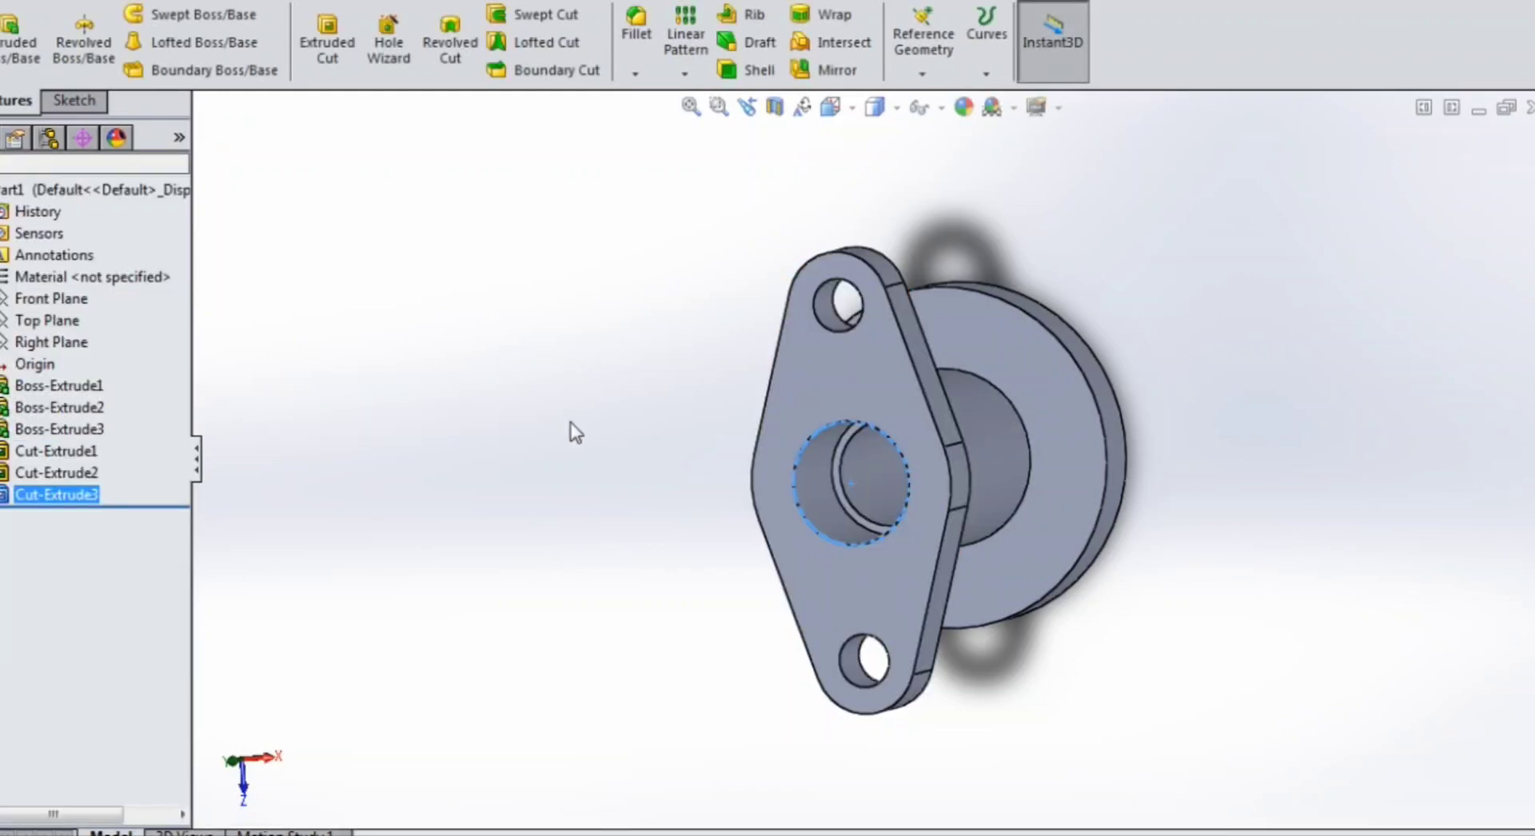
click(573, 429)
Sketch a construction circle of about 38 mm radius on the 96 mm disc's outer face, centred on the origin.
middle_drag(573, 429, 895, 495)
click(825, 414)
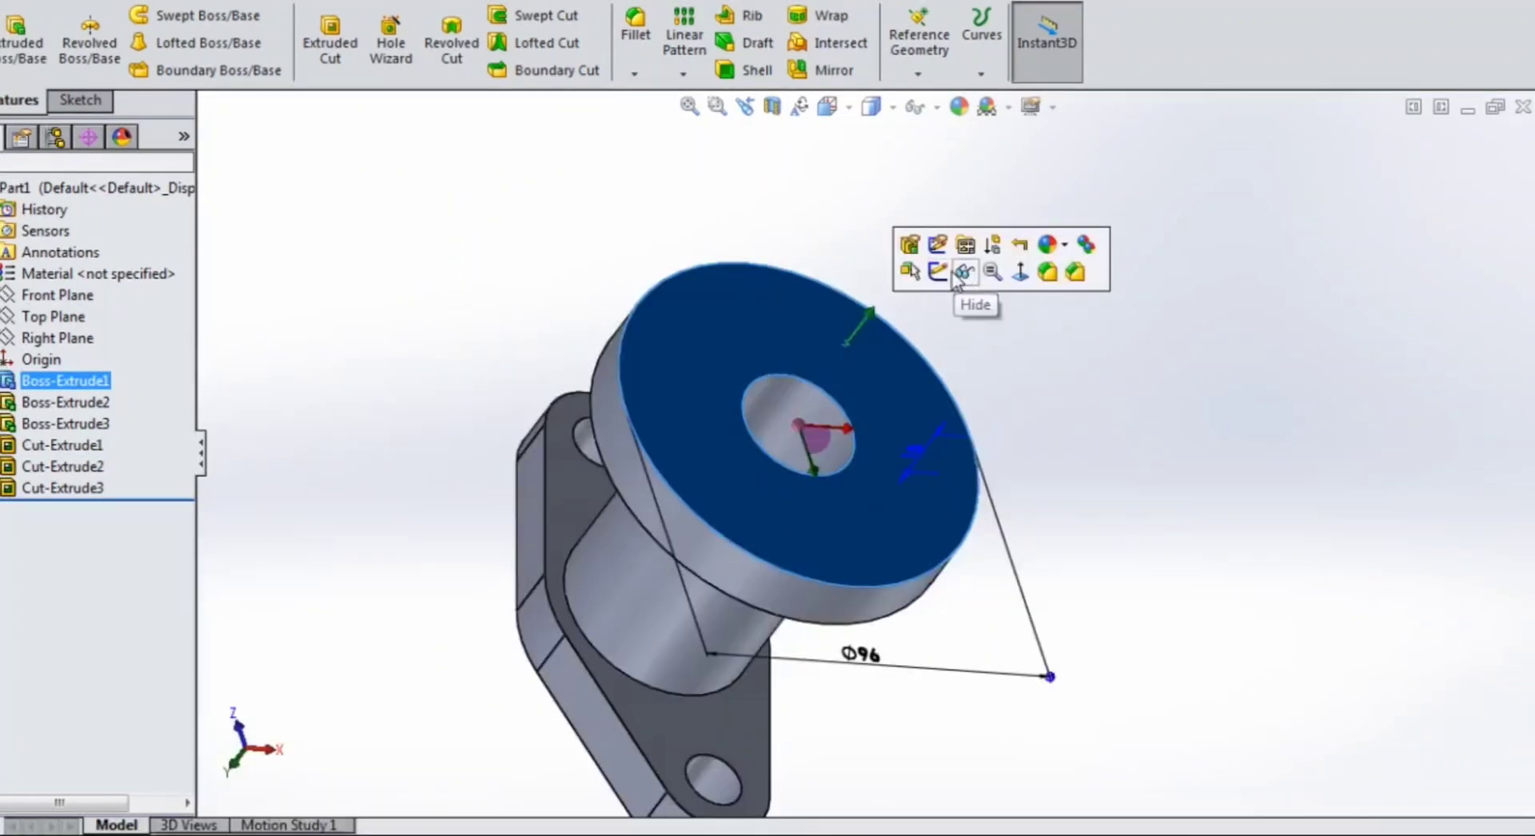
click(937, 271)
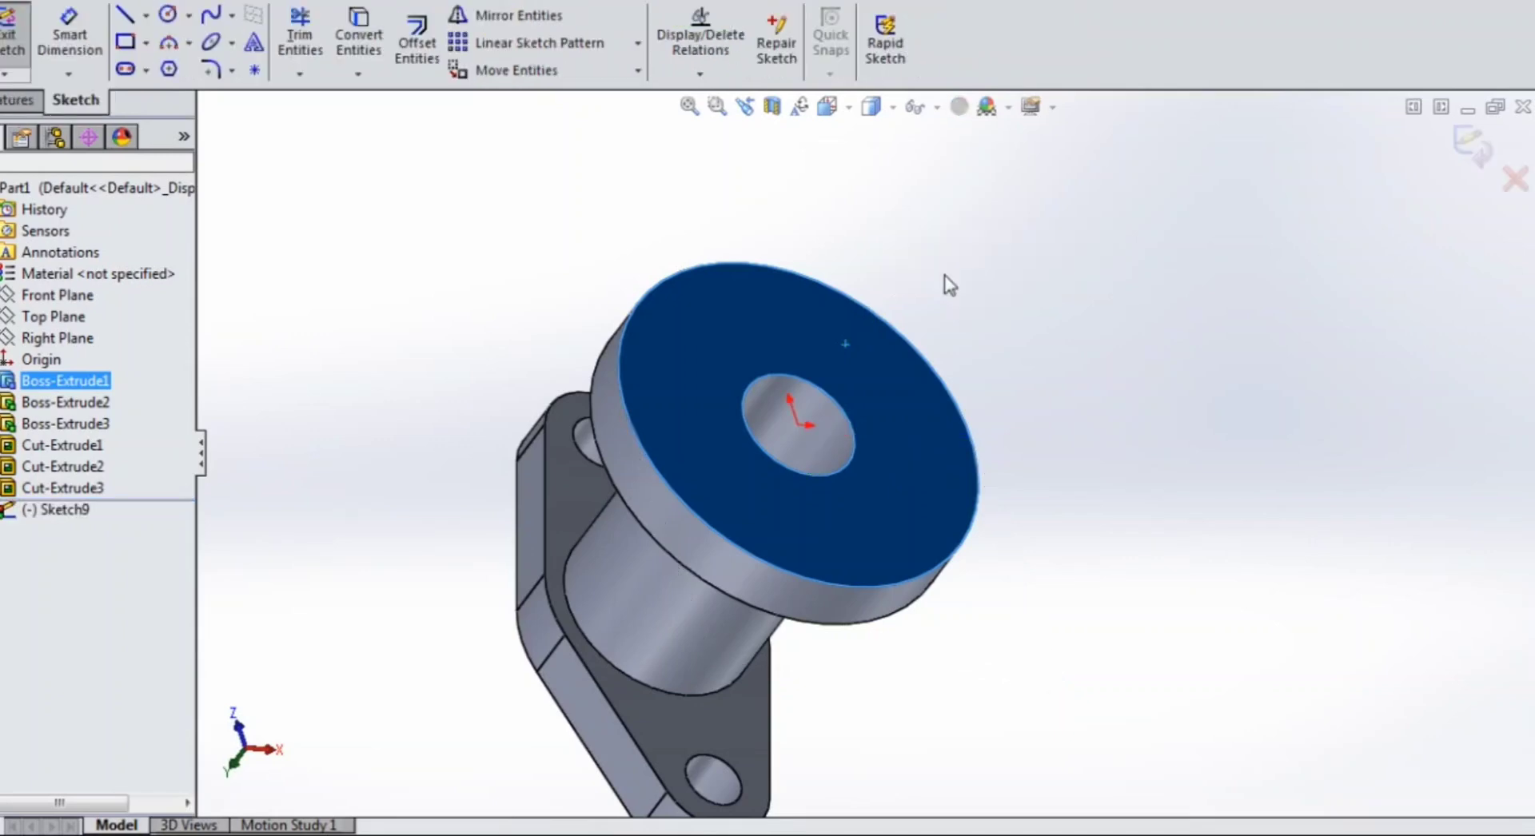
click(884, 113)
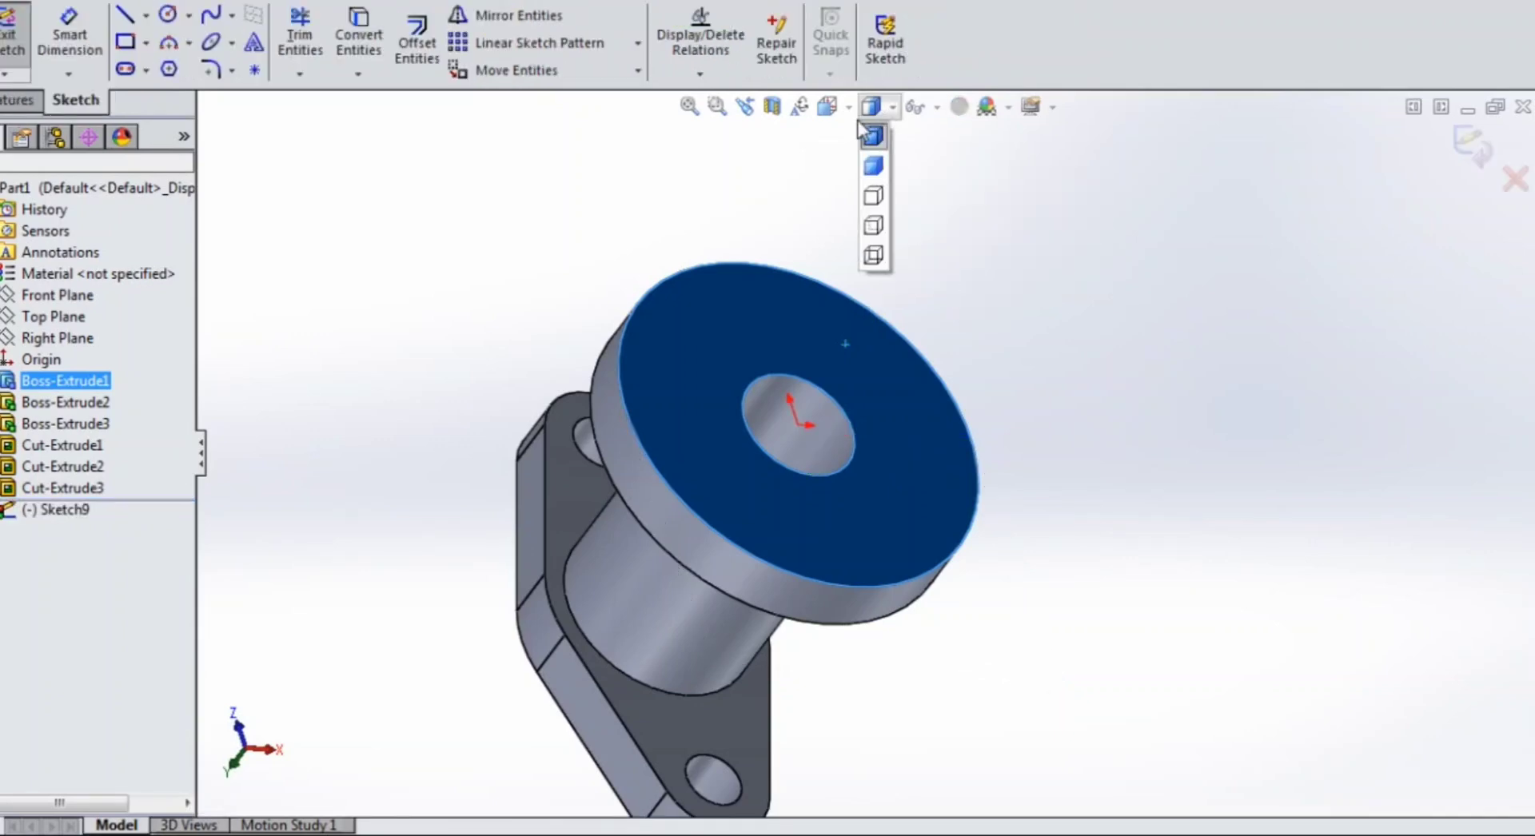
mouse_move(846, 120)
click(955, 232)
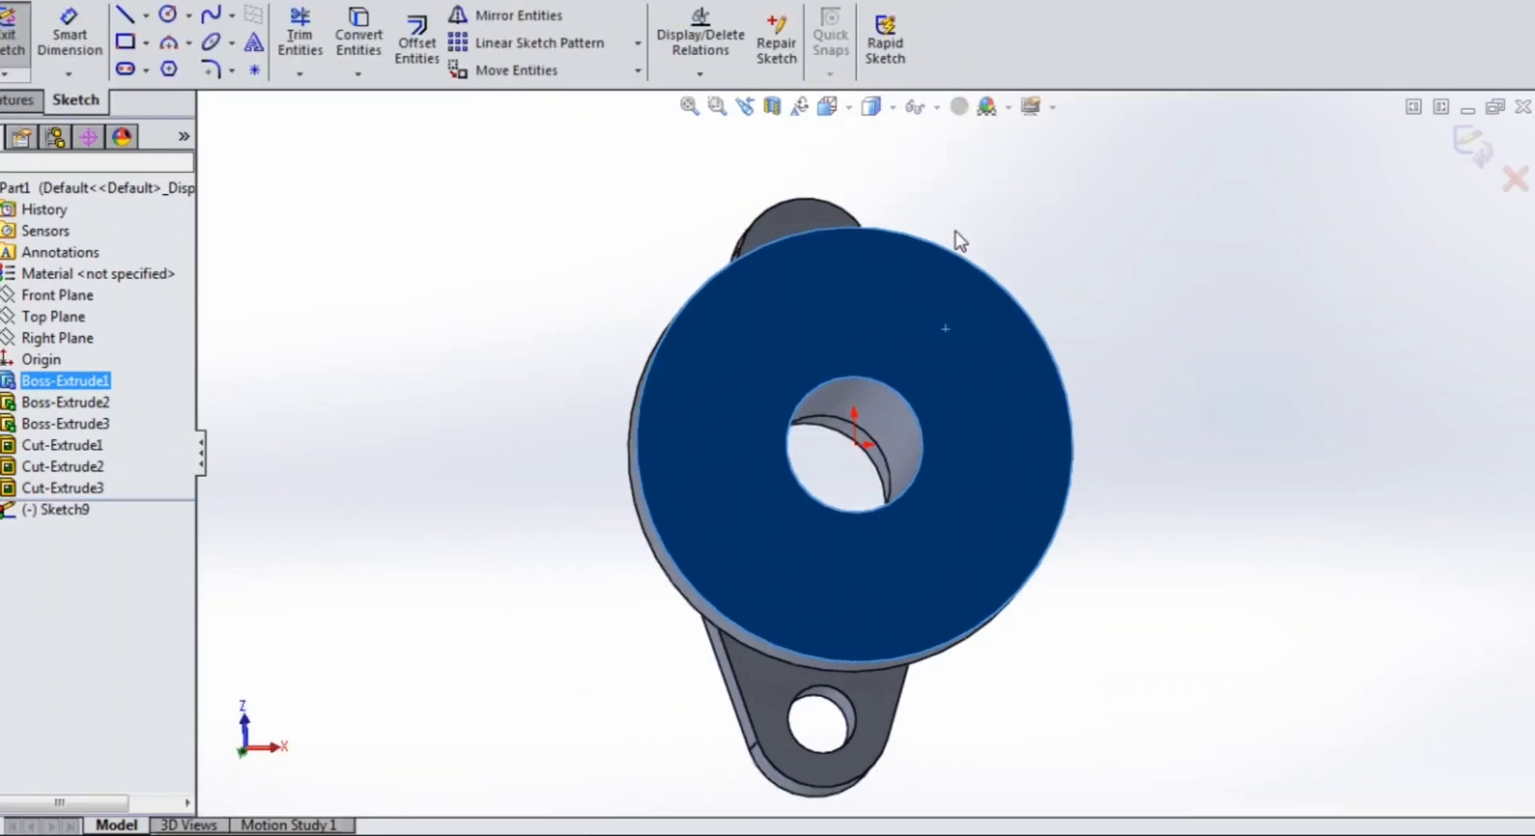
click(168, 15)
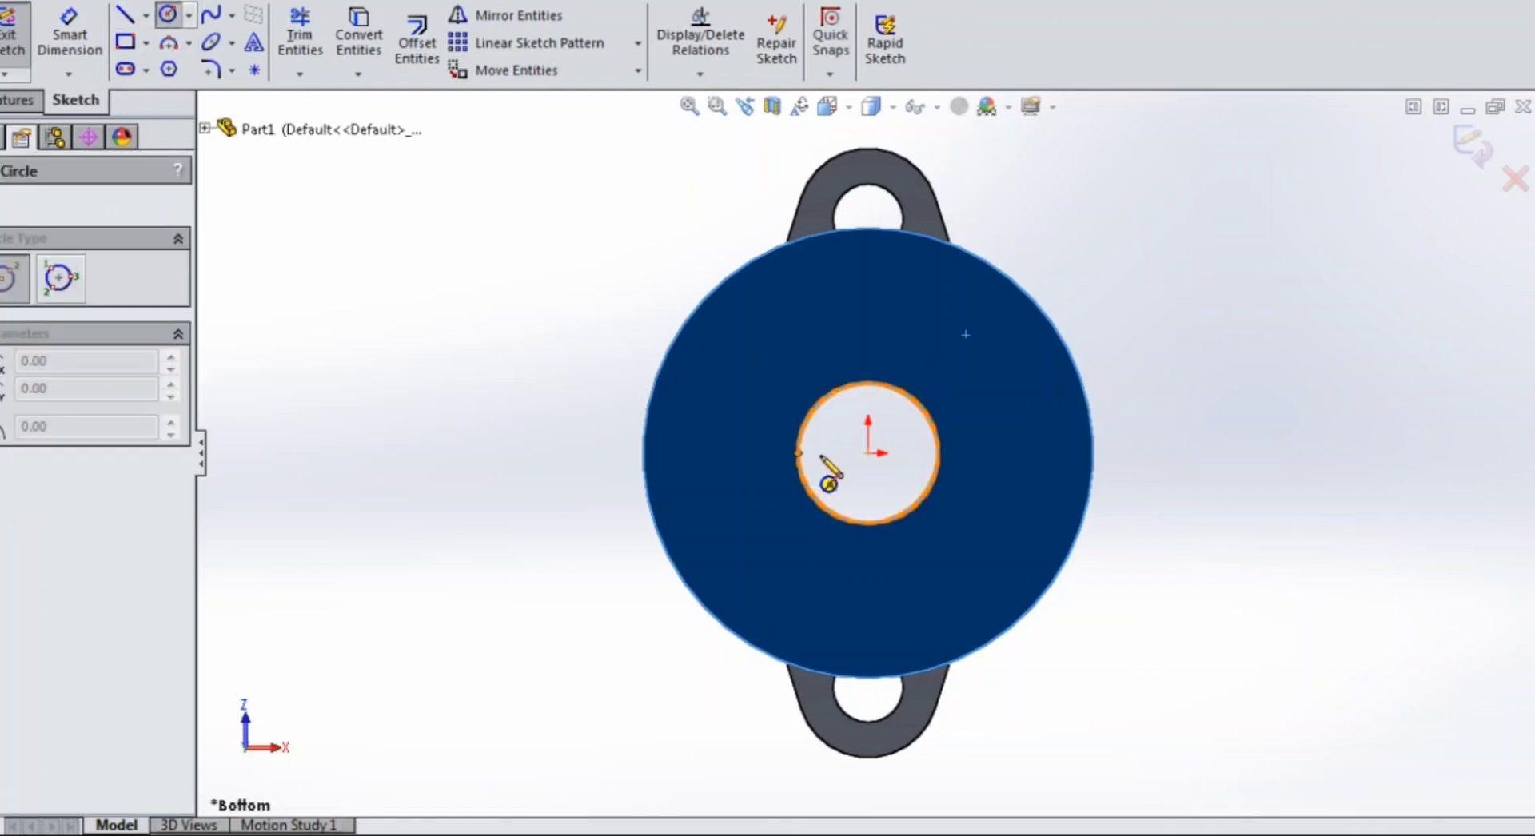
click(867, 454)
click(993, 326)
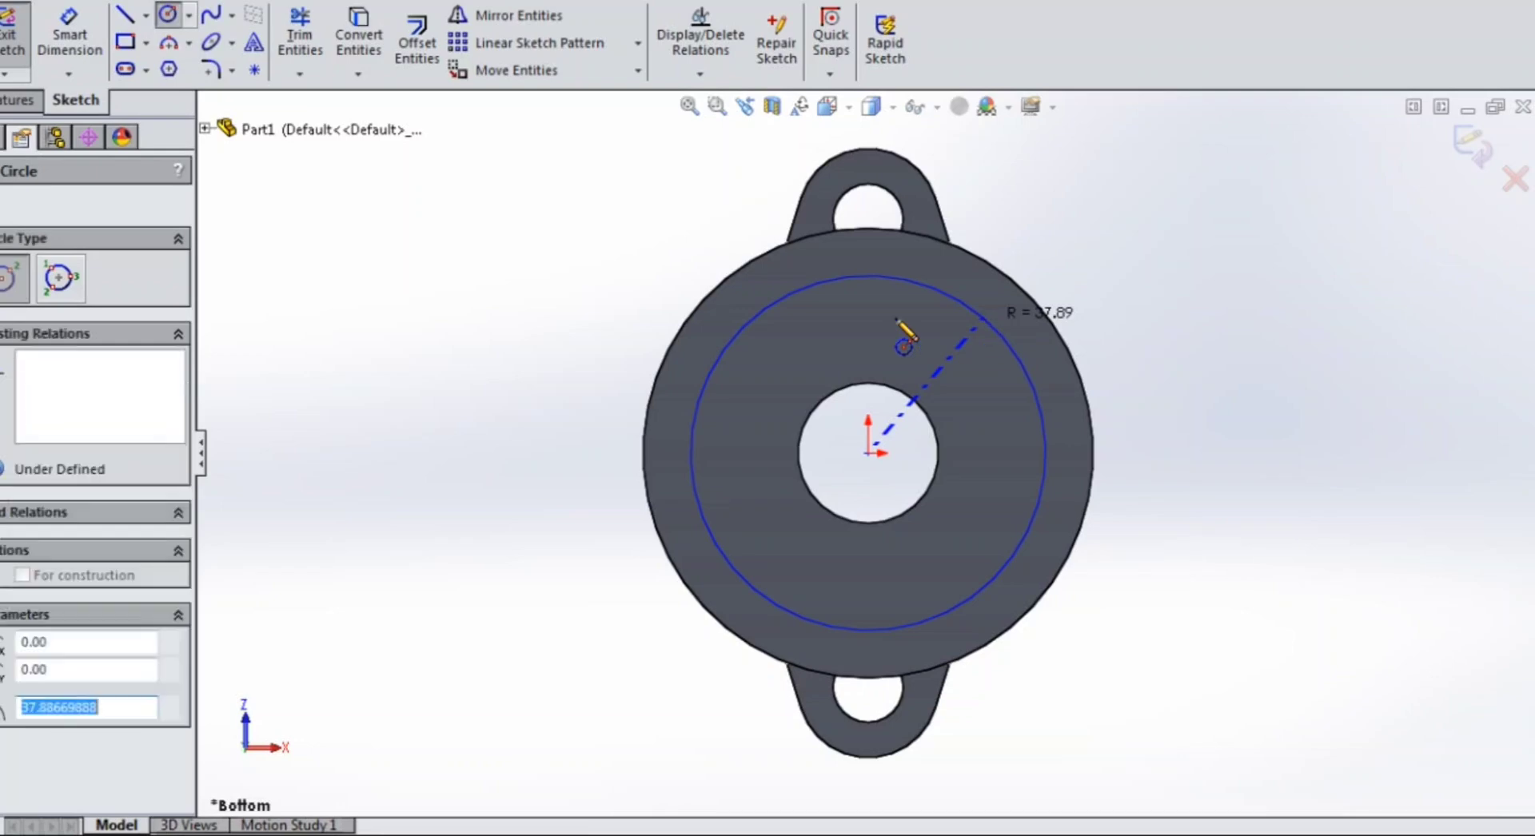
click(23, 575)
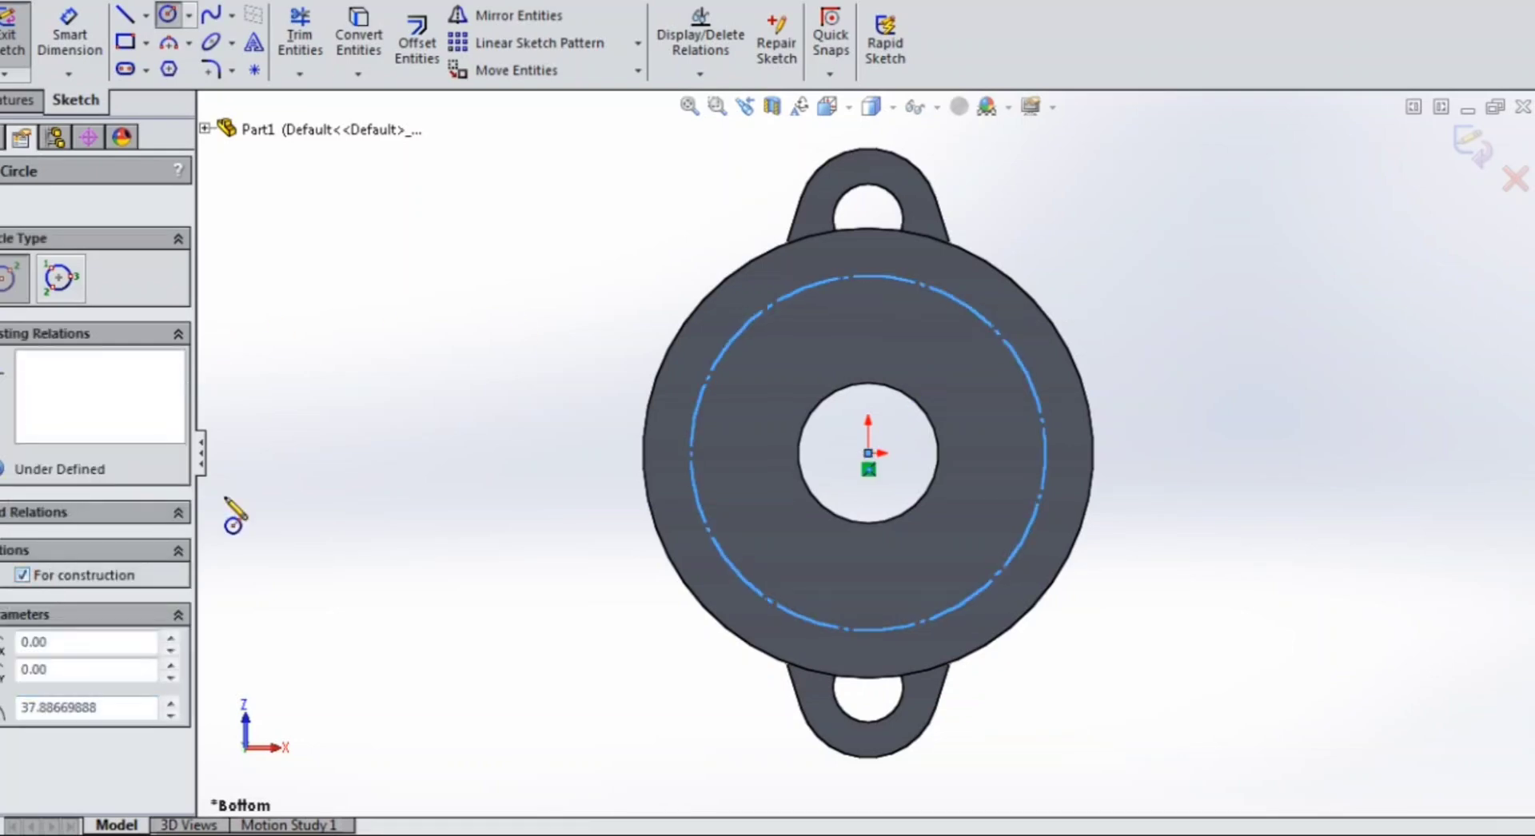
Sketch a circle of about 5.2 mm radius at the construction circle's top point, plus a vertical centerline from the origin beyond the upper lug.
click(869, 277)
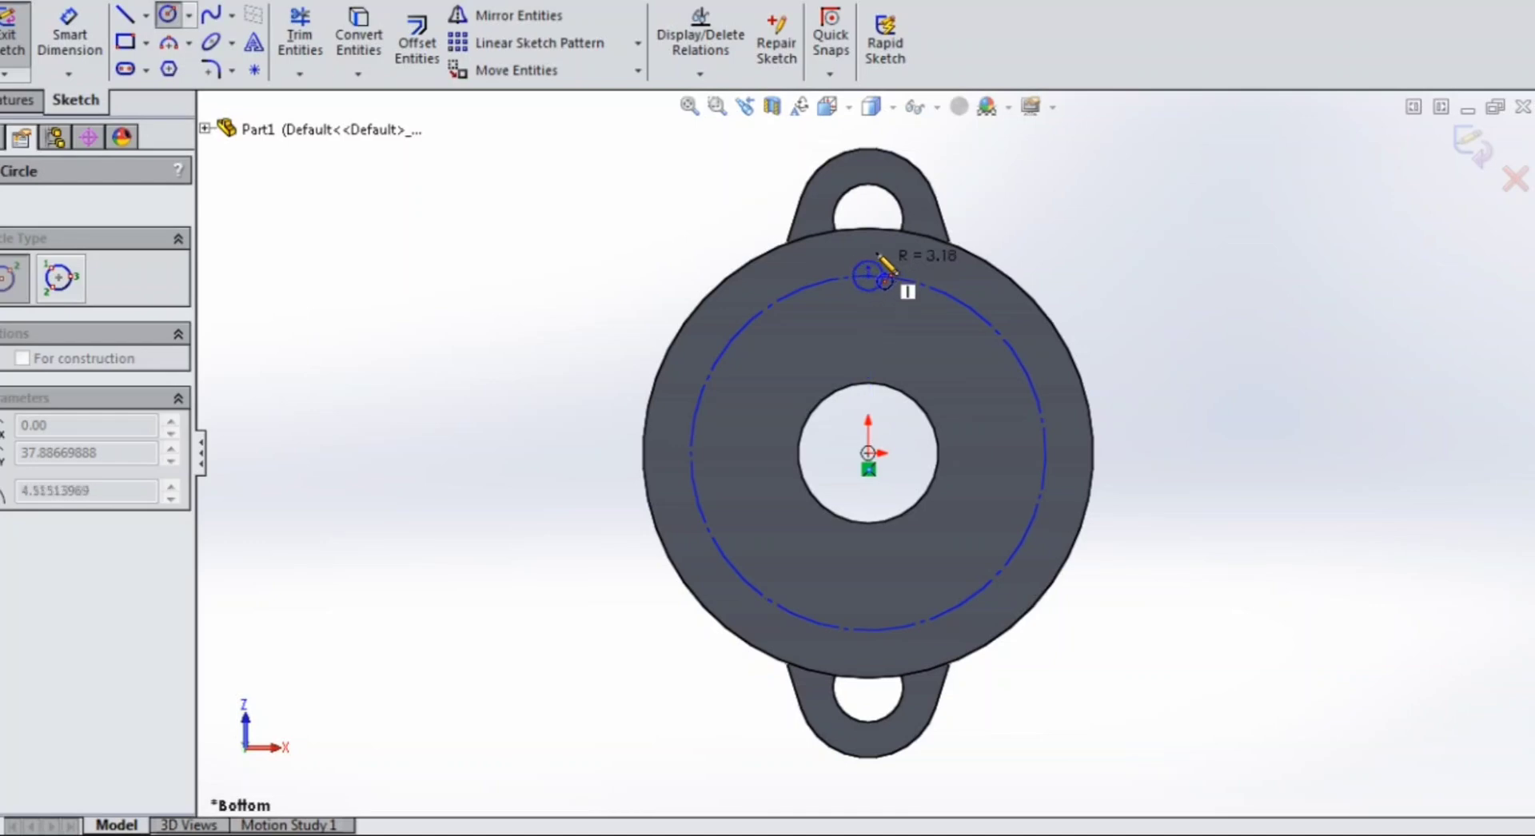
click(884, 281)
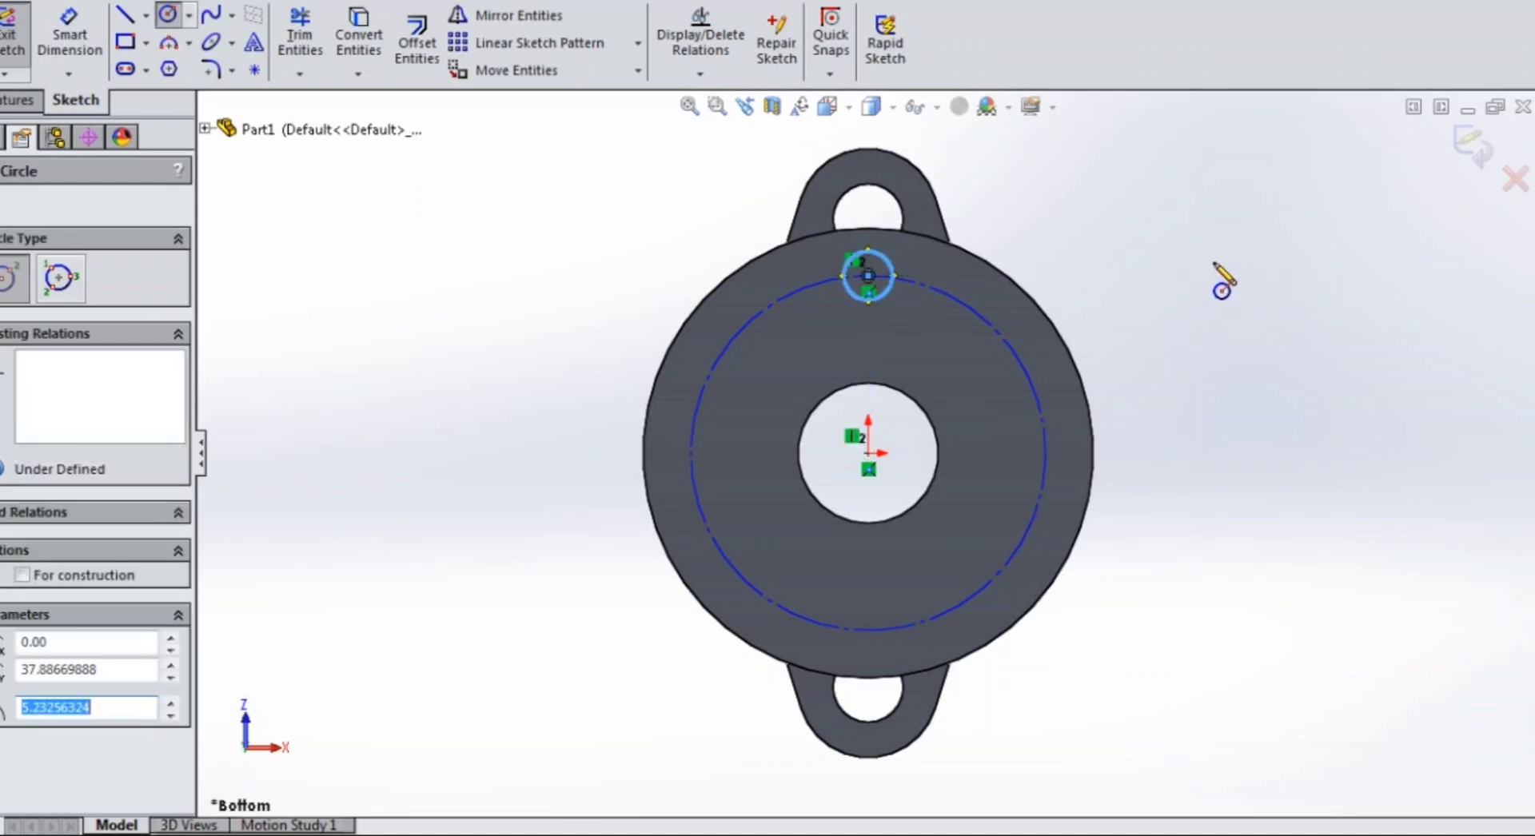
click(148, 18)
click(159, 70)
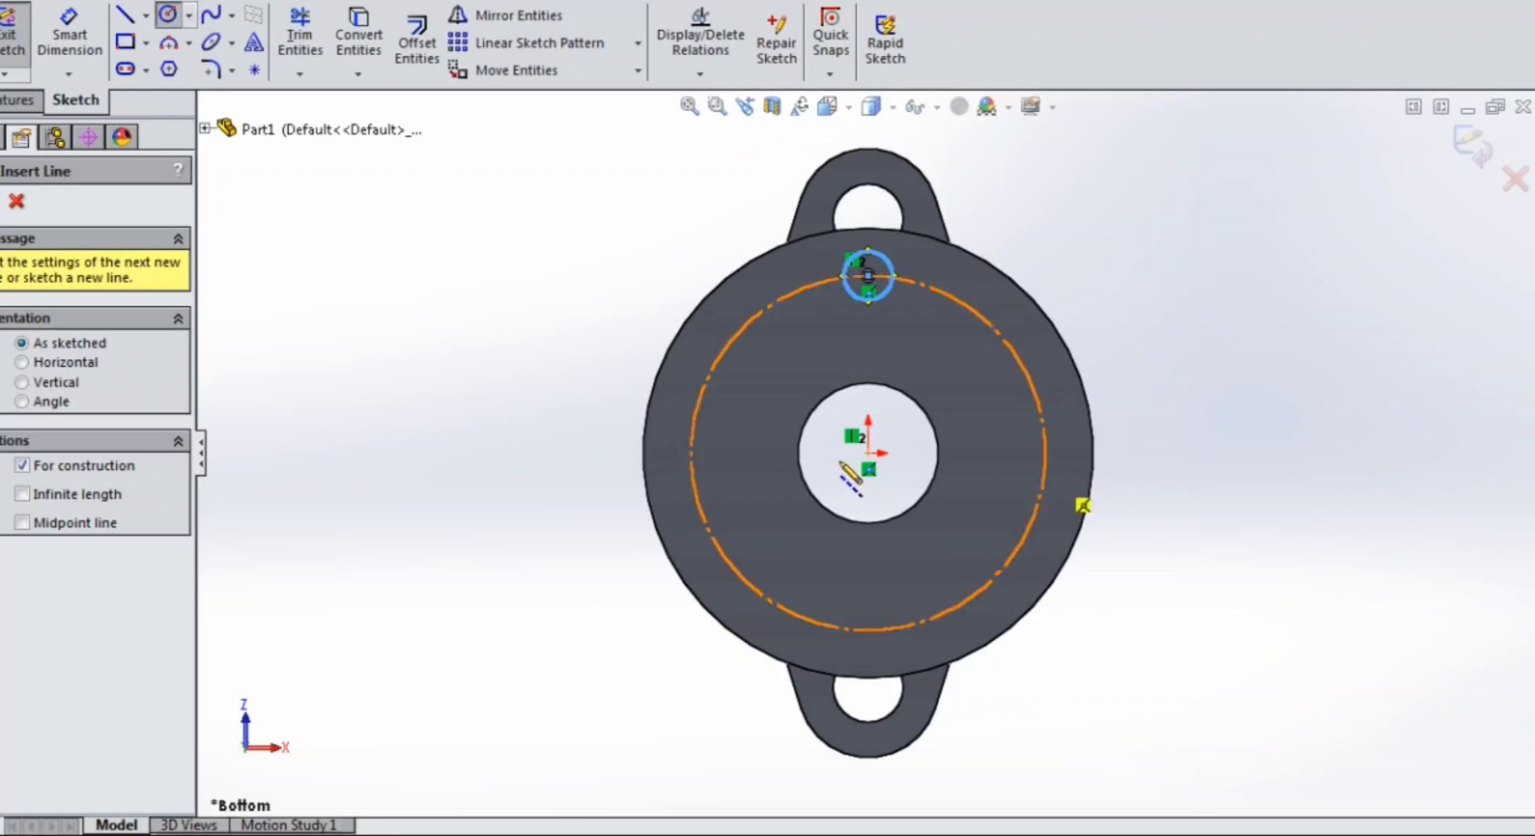
click(868, 453)
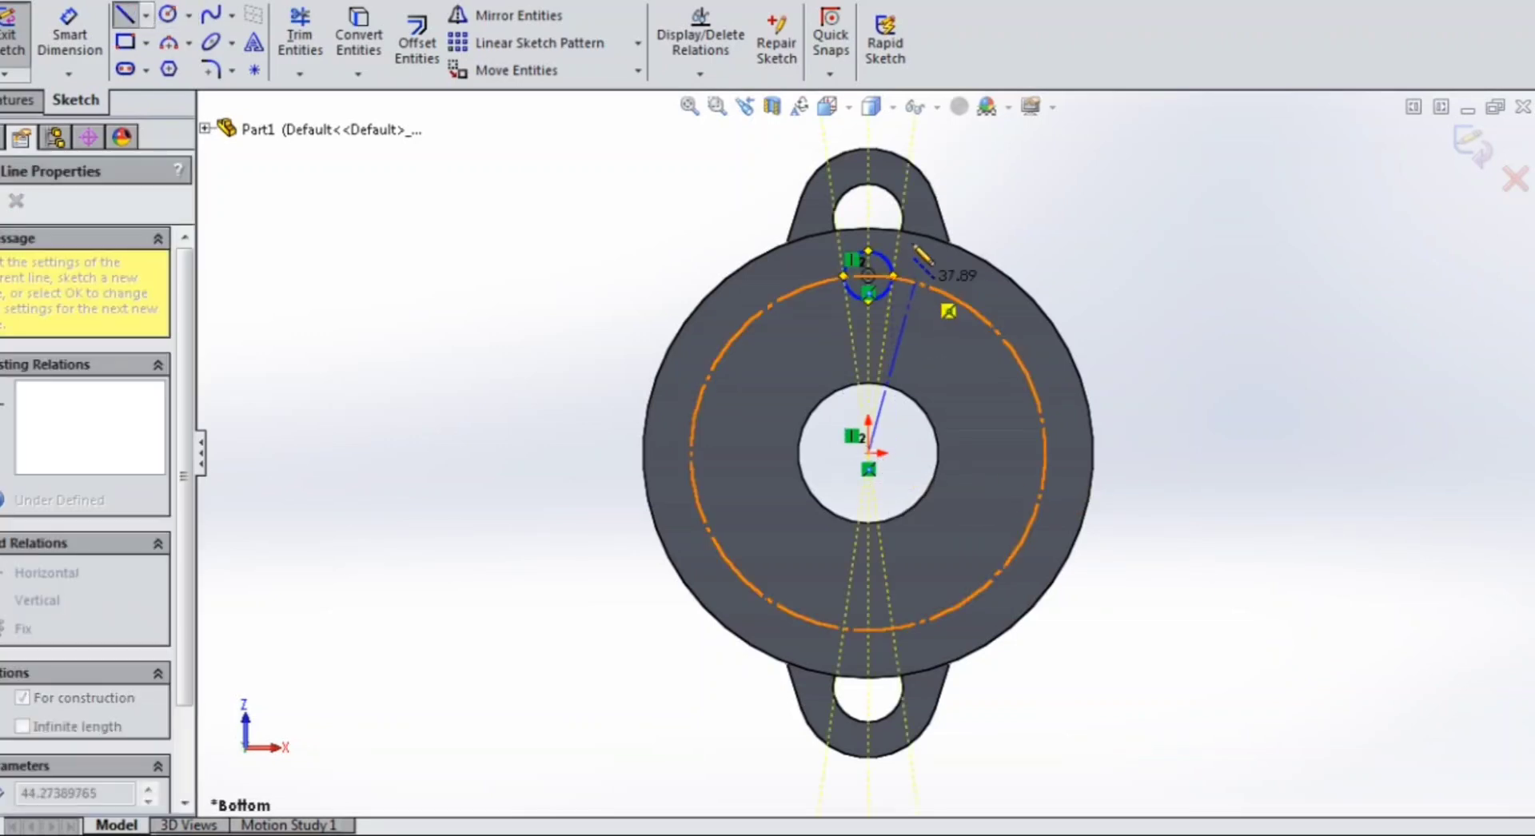
click(868, 138)
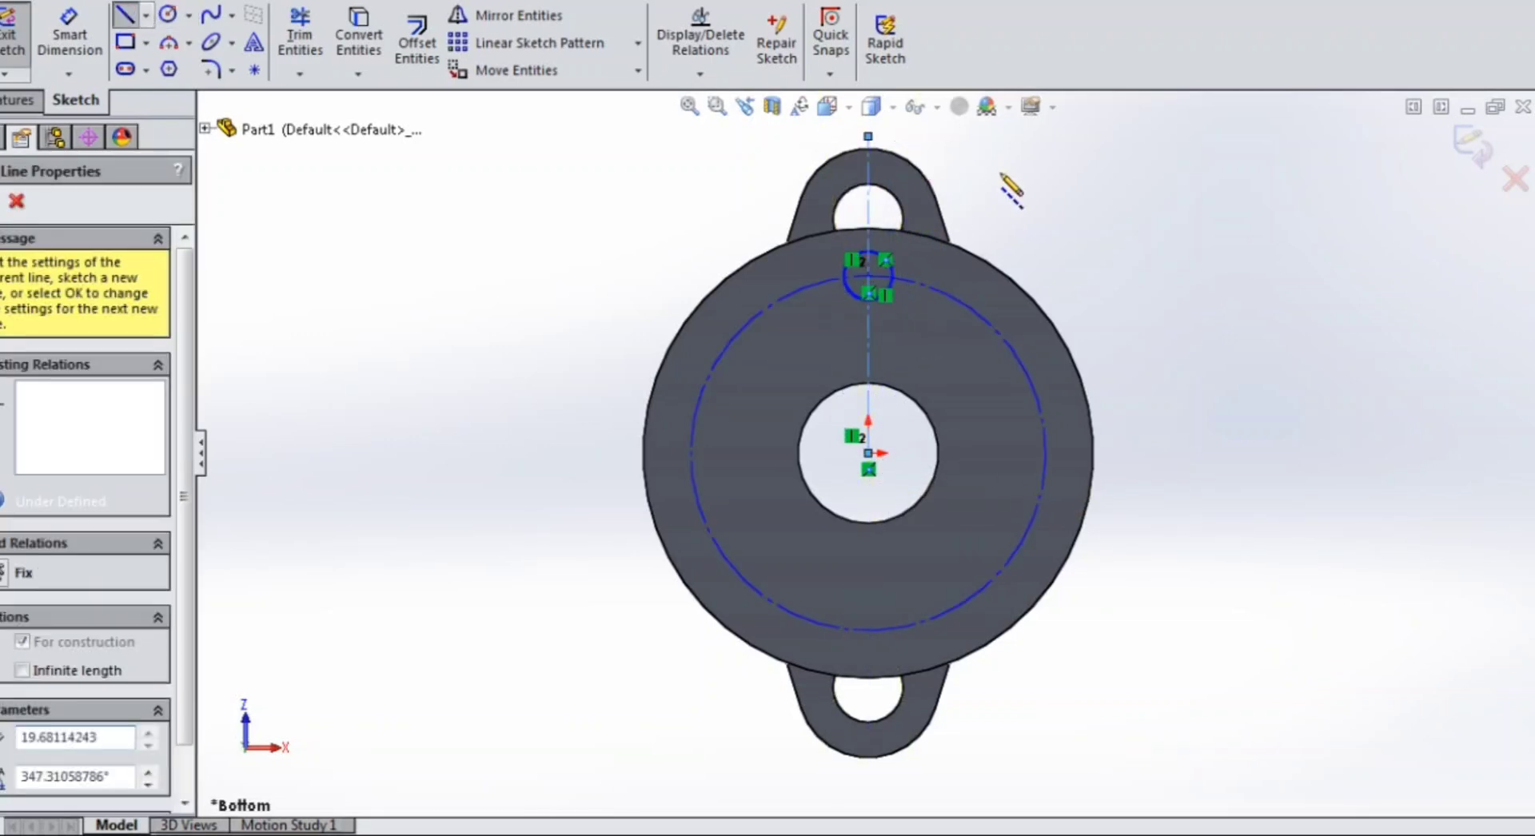
key(Escape)
right_click(1048, 187)
click(1112, 198)
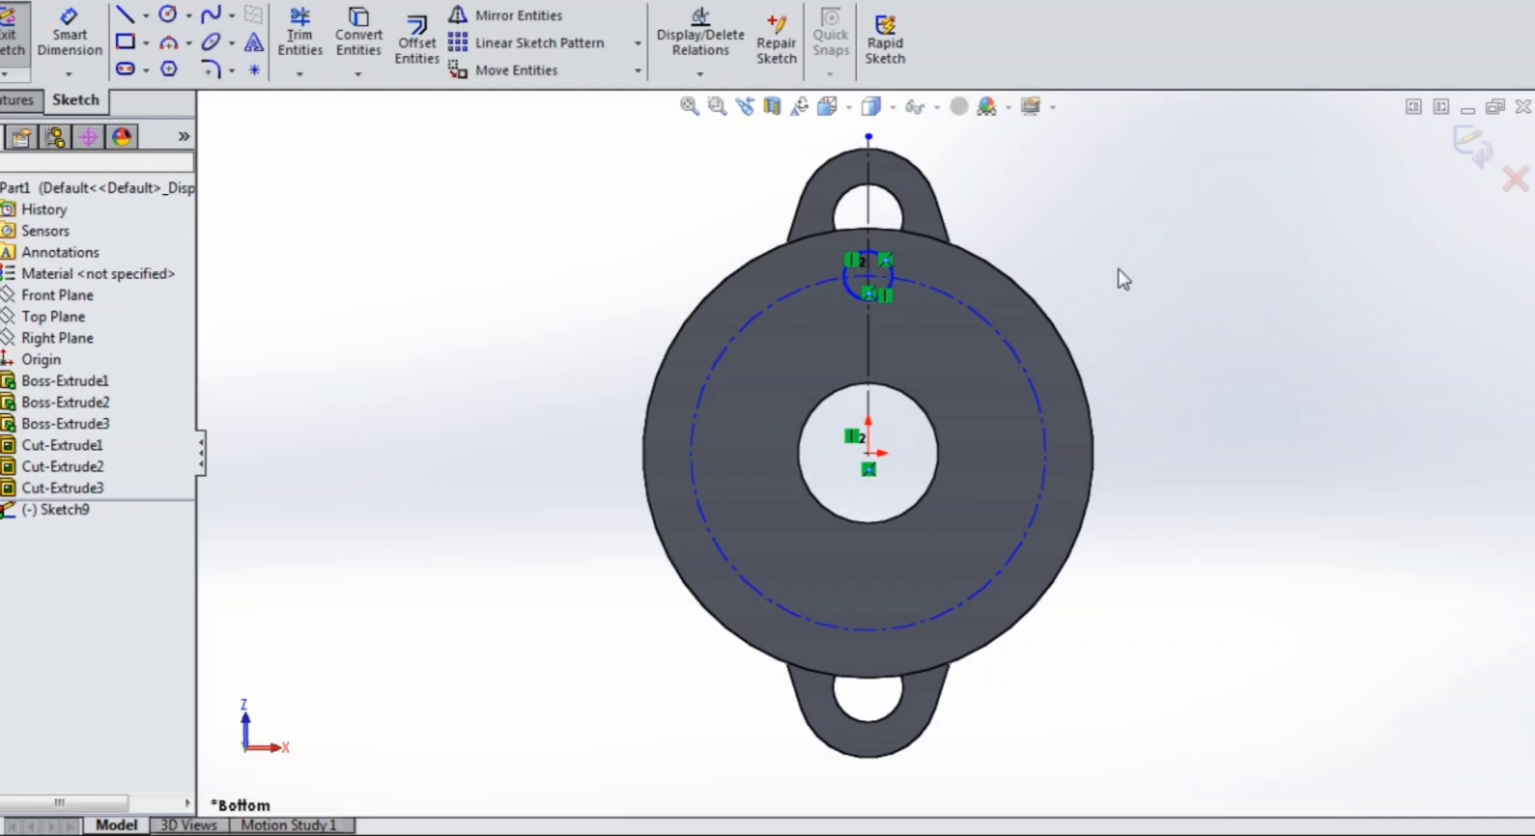
Set the diameter of the construction circle on the disc face to 70 mm.
scroll(920, 276, down, 5)
scroll(906, 334, up, 2)
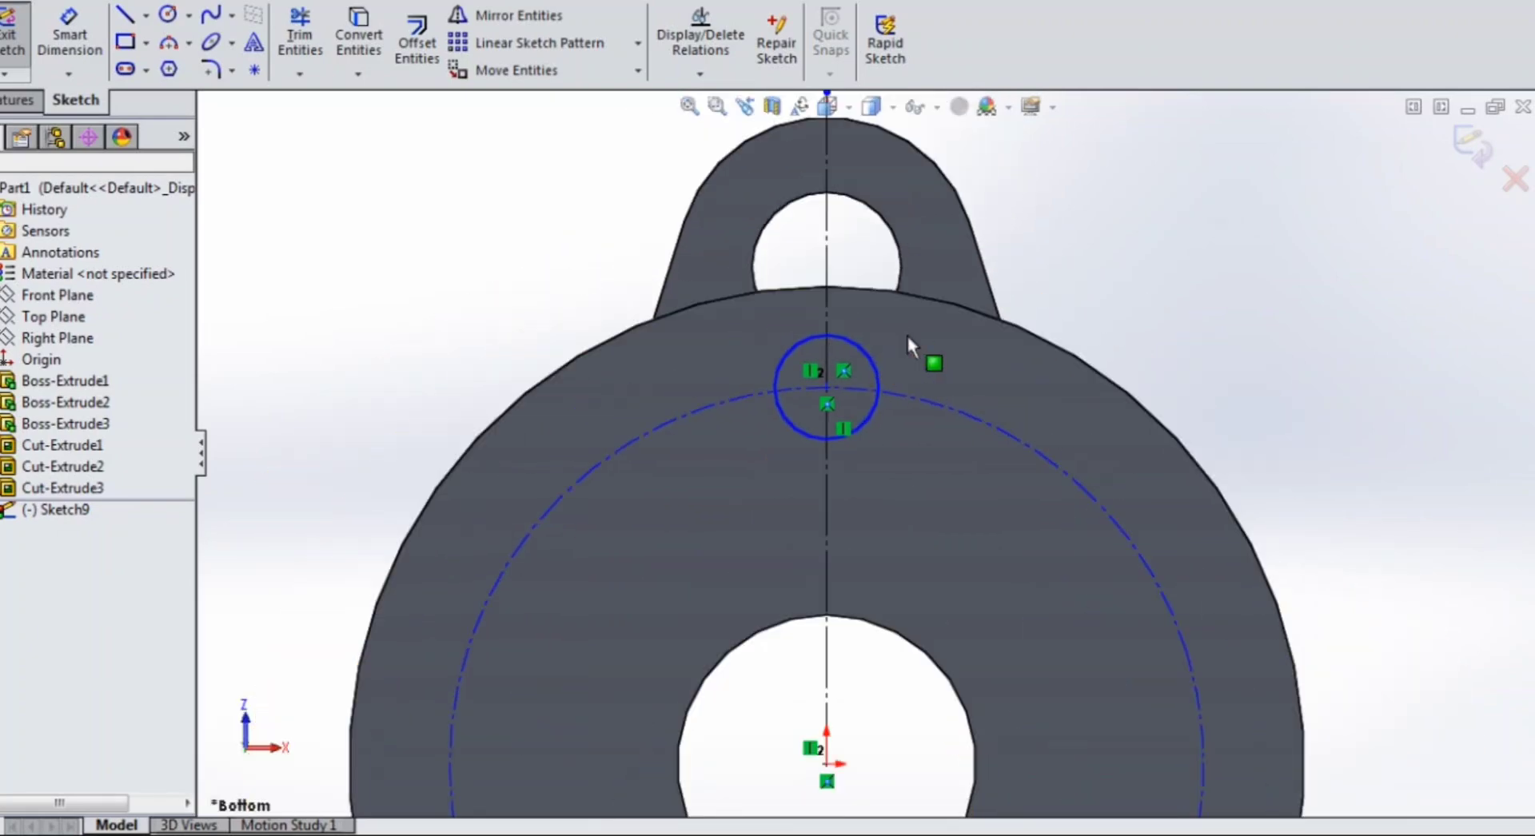
scroll(907, 334, up, 3)
click(38, 36)
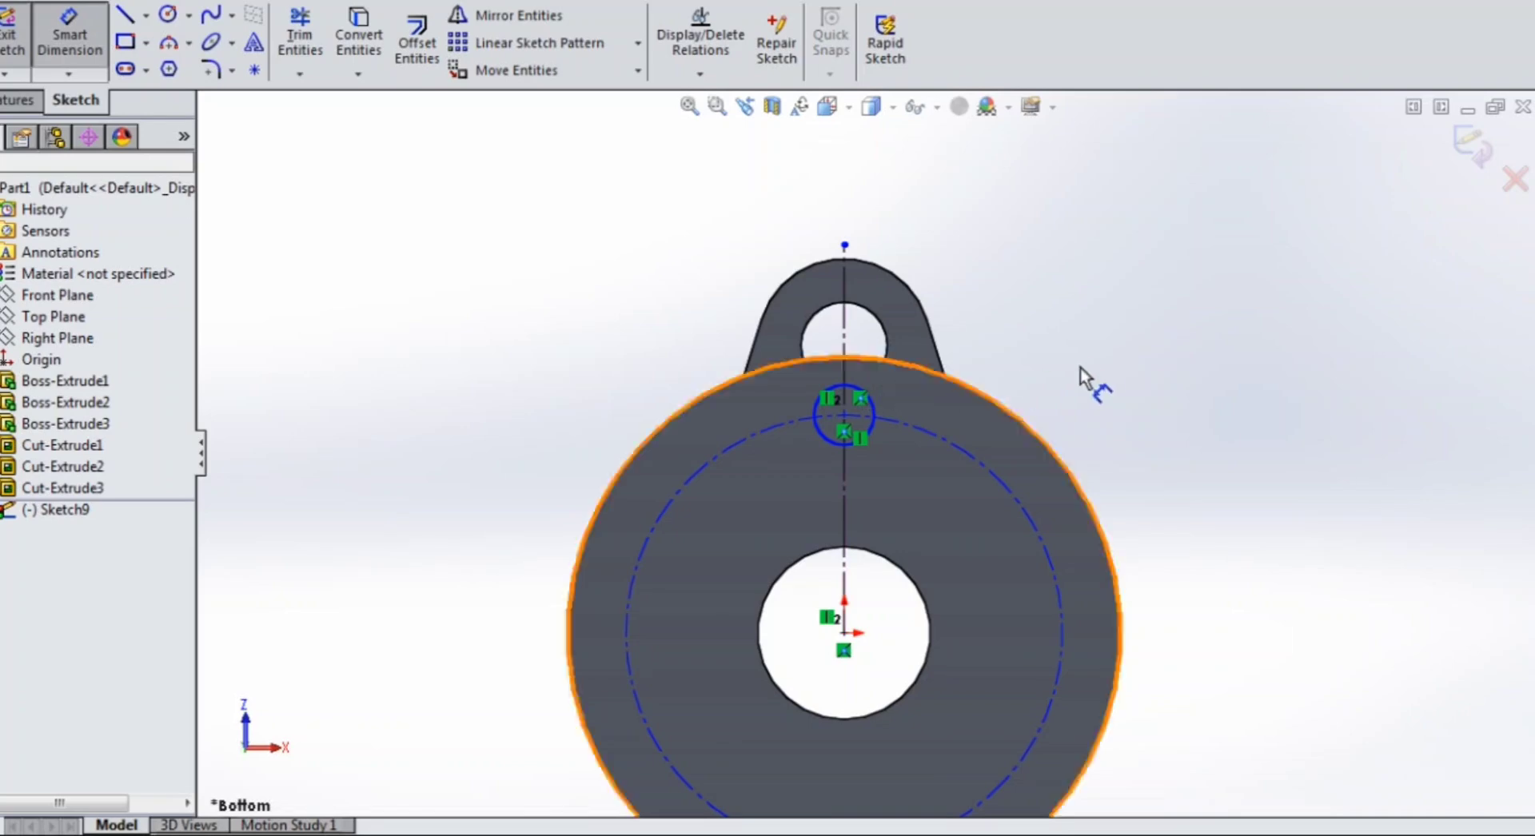
scroll(986, 420, down, 2)
click(952, 462)
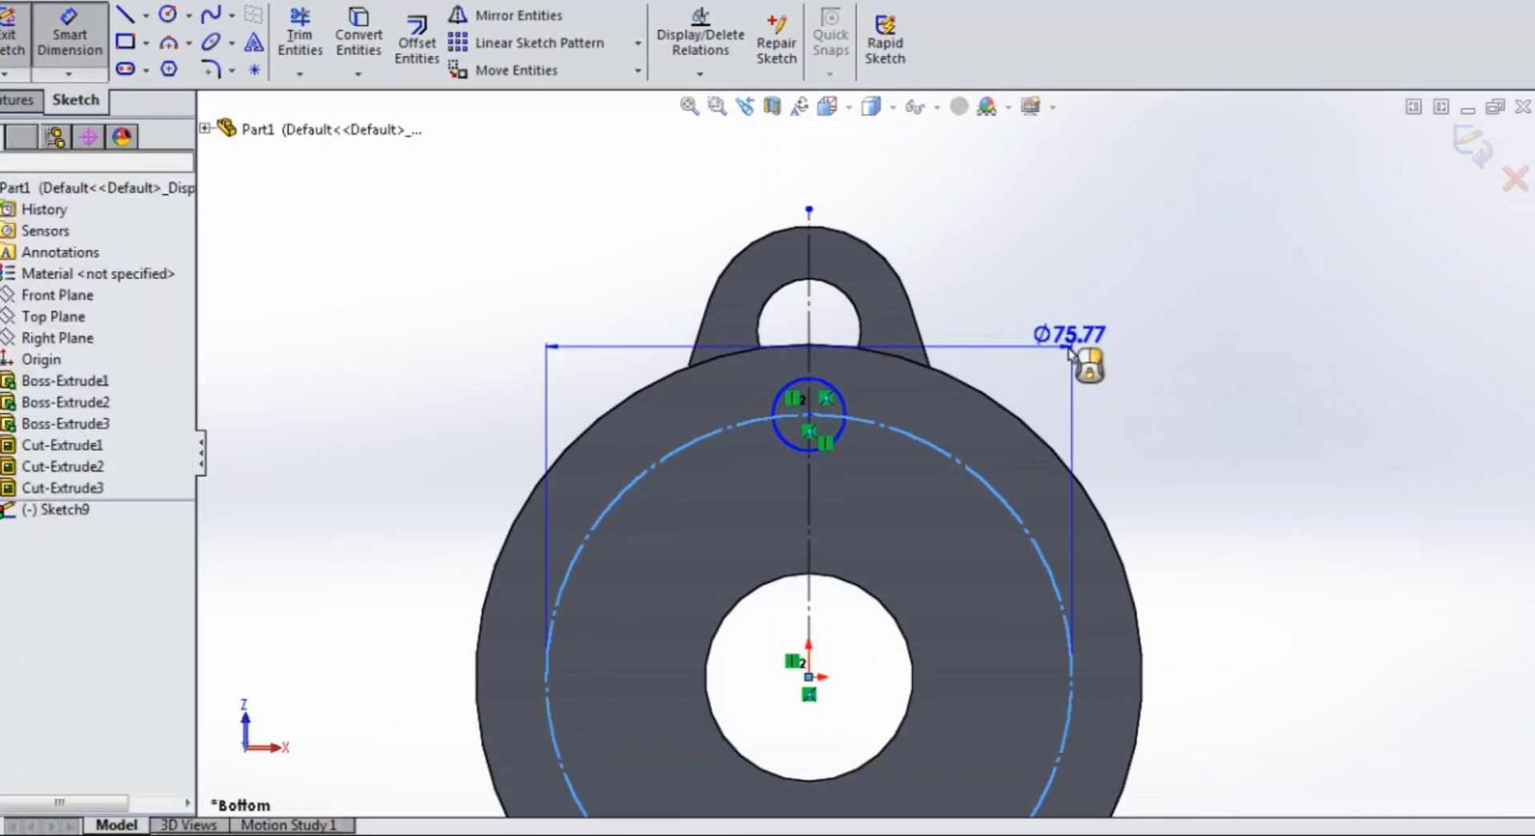
click(1080, 356)
text(70)
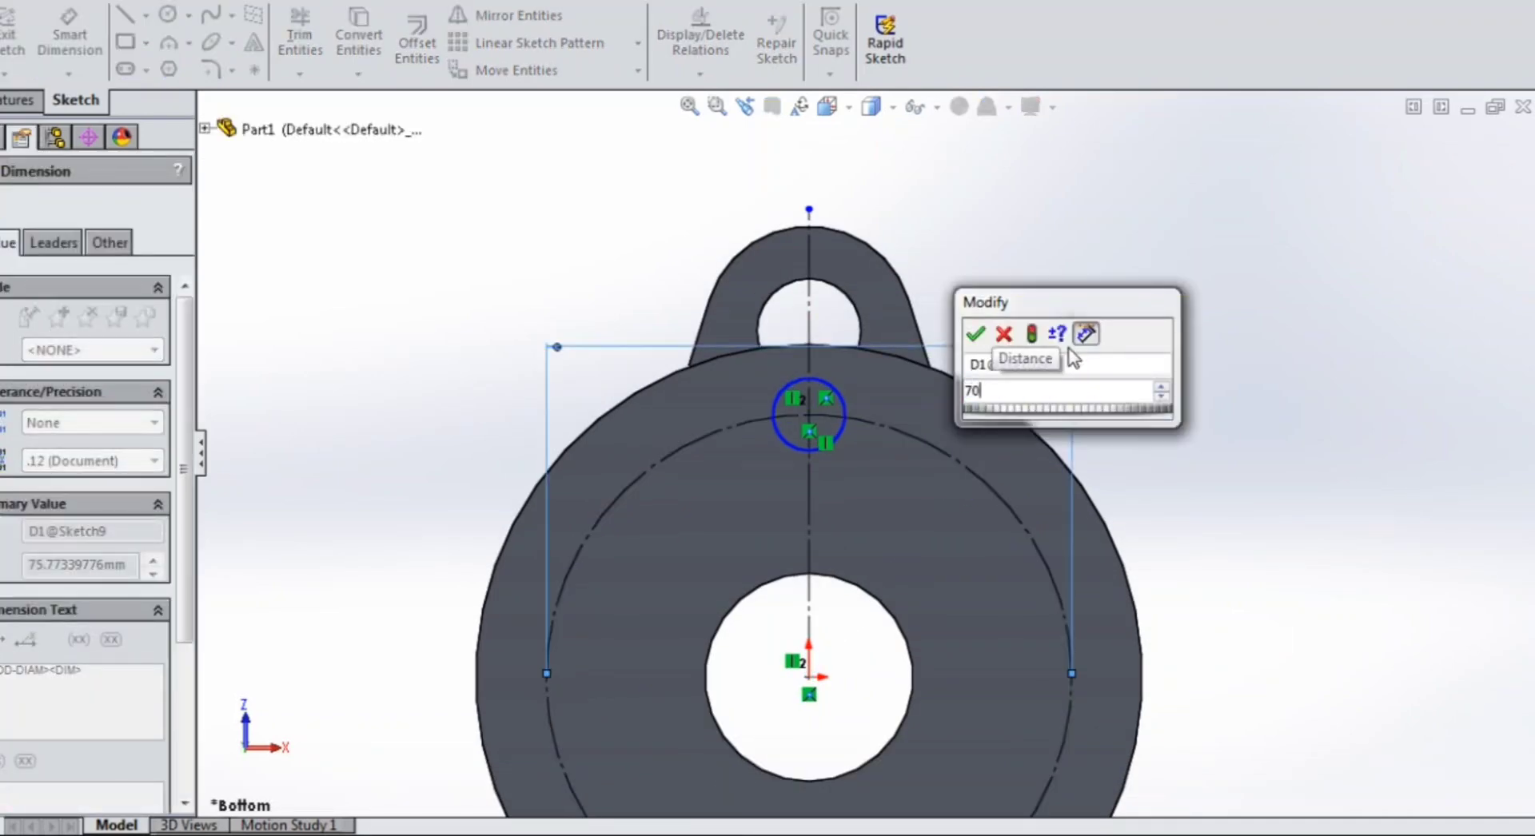
key(Return)
click(1163, 372)
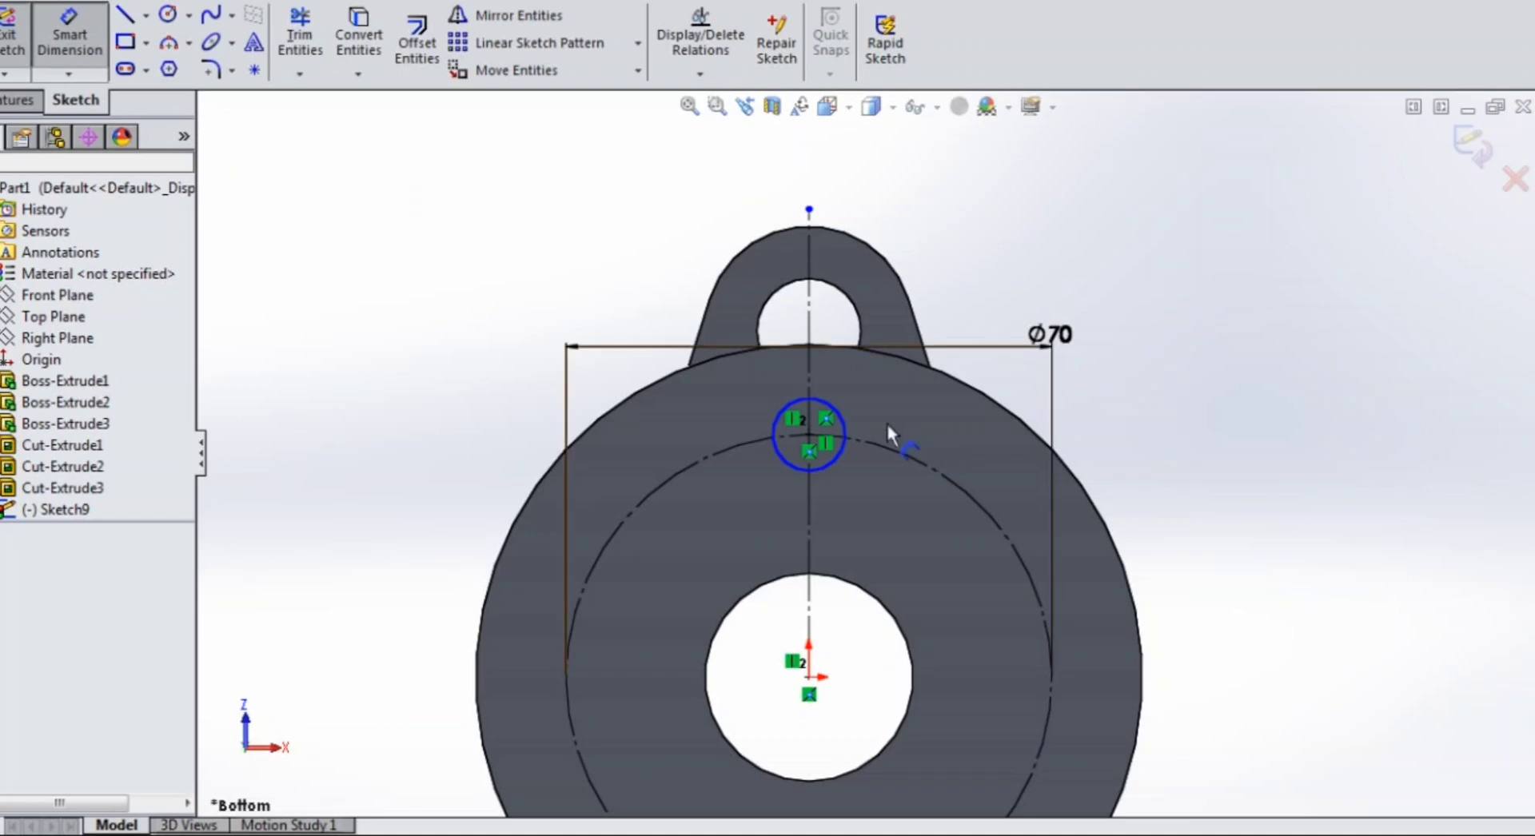
Set the diameter of the small hole circle on the construction circle to 10 mm.
click(827, 400)
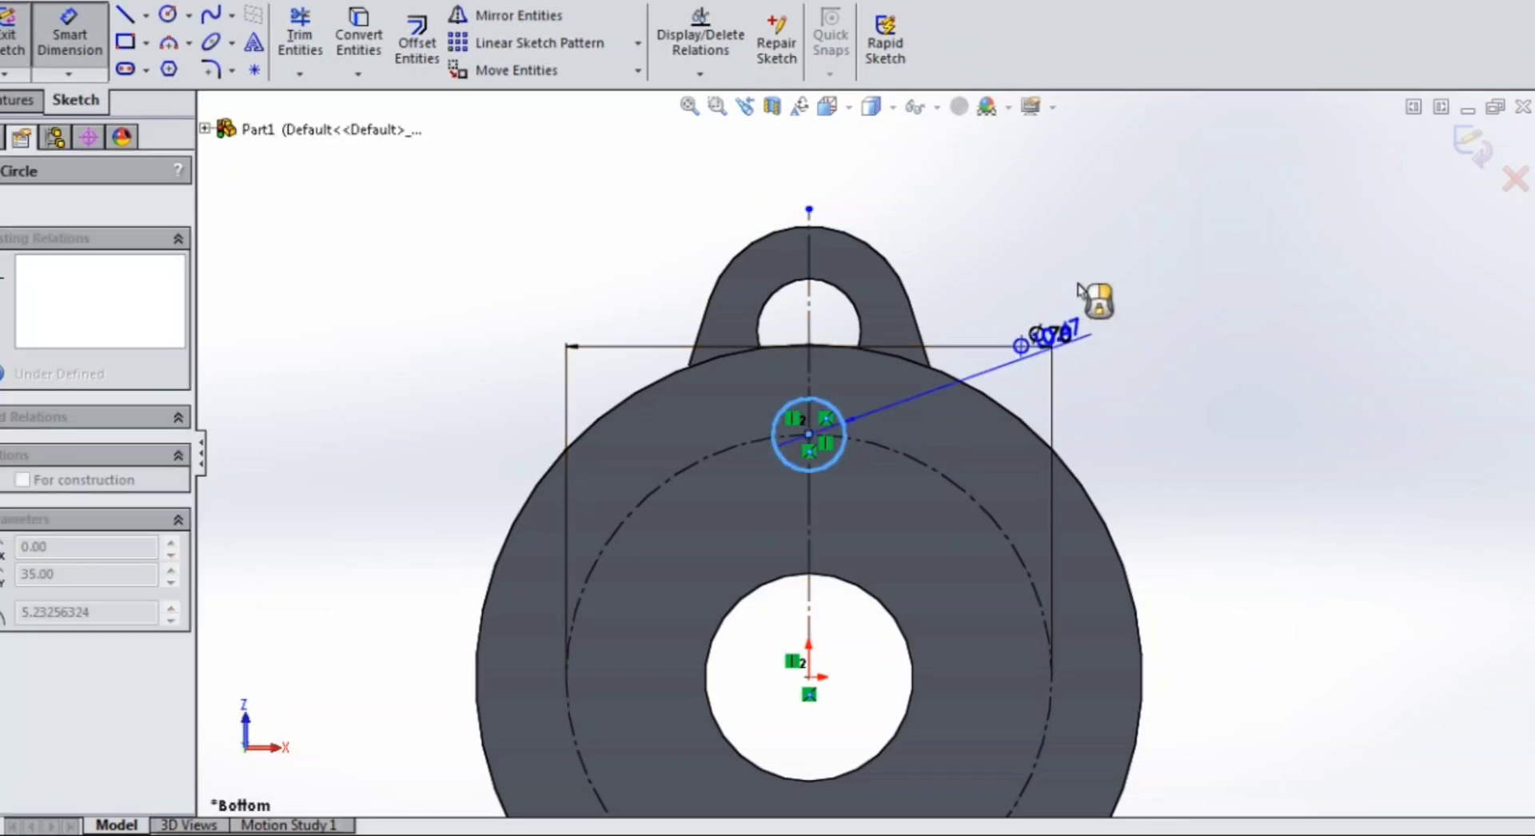
click(1084, 296)
text(10)
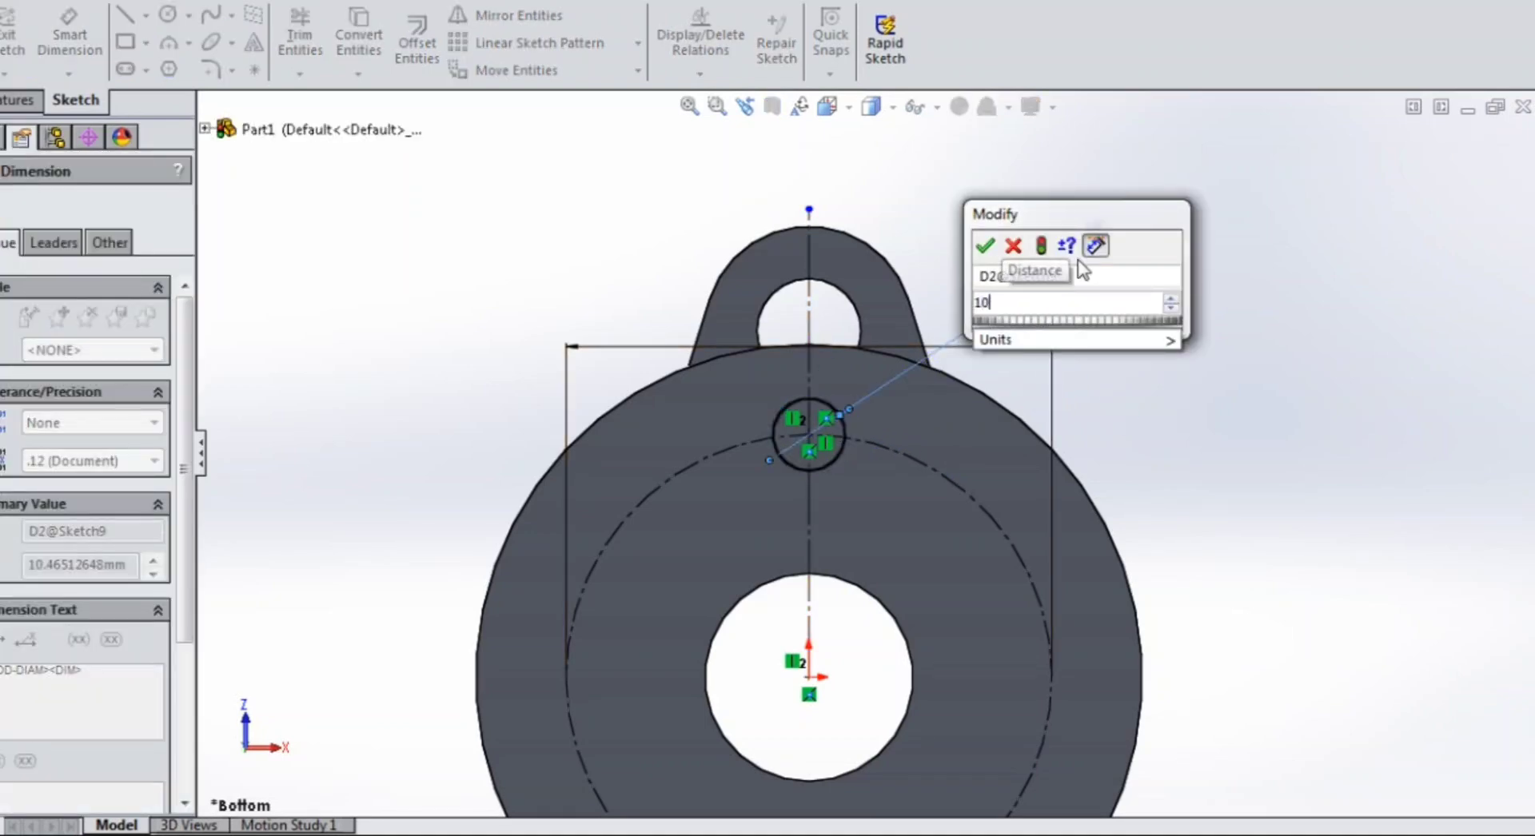
key(Return)
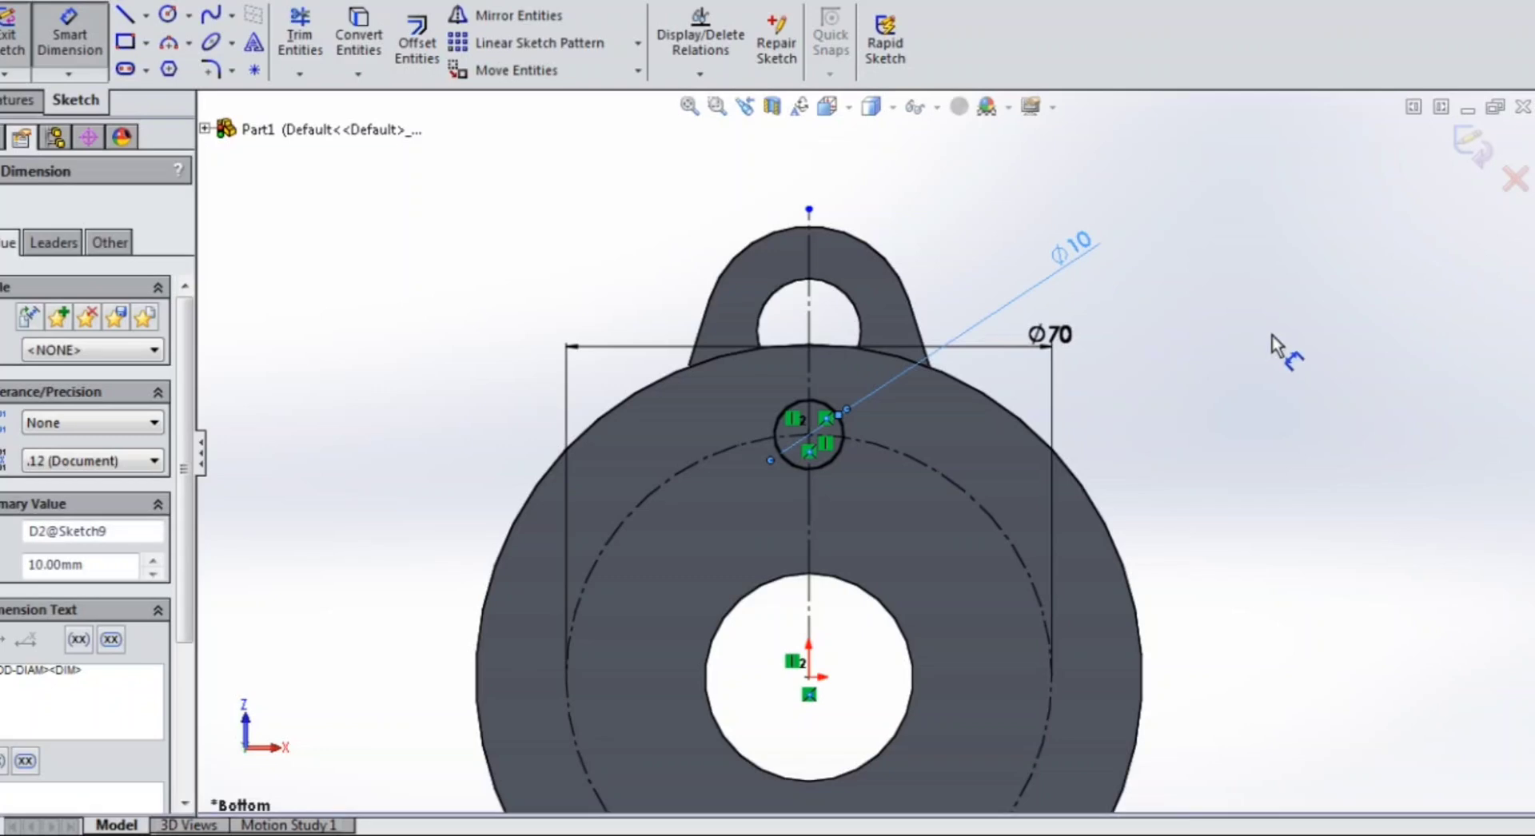
click(1271, 346)
Cut-extrude the 10 mm circle through the disc with the Up To Next end condition.
scroll(1147, 503, up, 1)
mouse_move(1146, 506)
middle_down()
mouse_move(1134, 453)
mouse_move(1220, 343)
mouse_move(1169, 446)
middle_up()
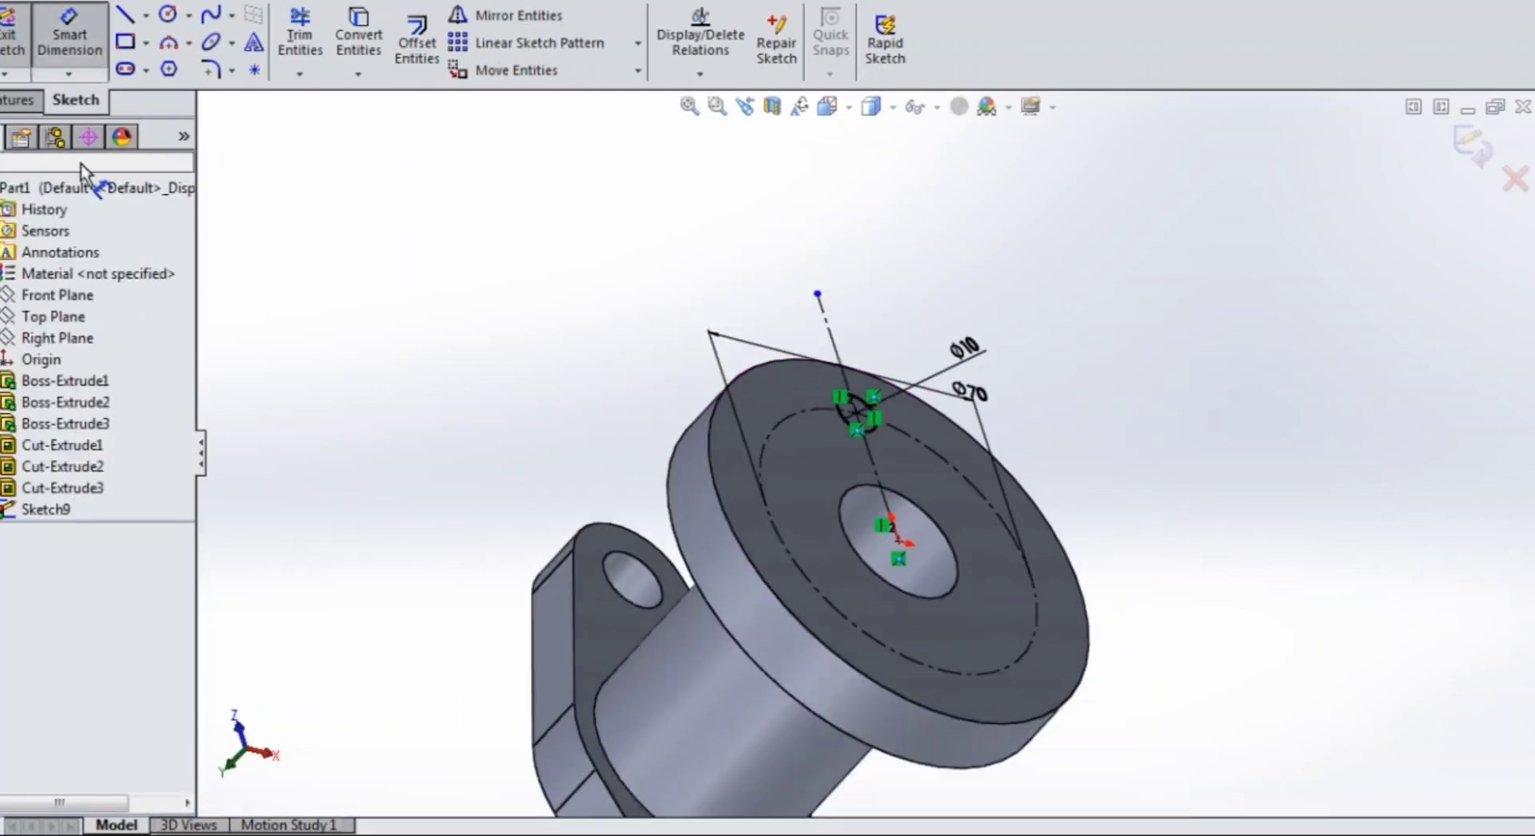
click(17, 99)
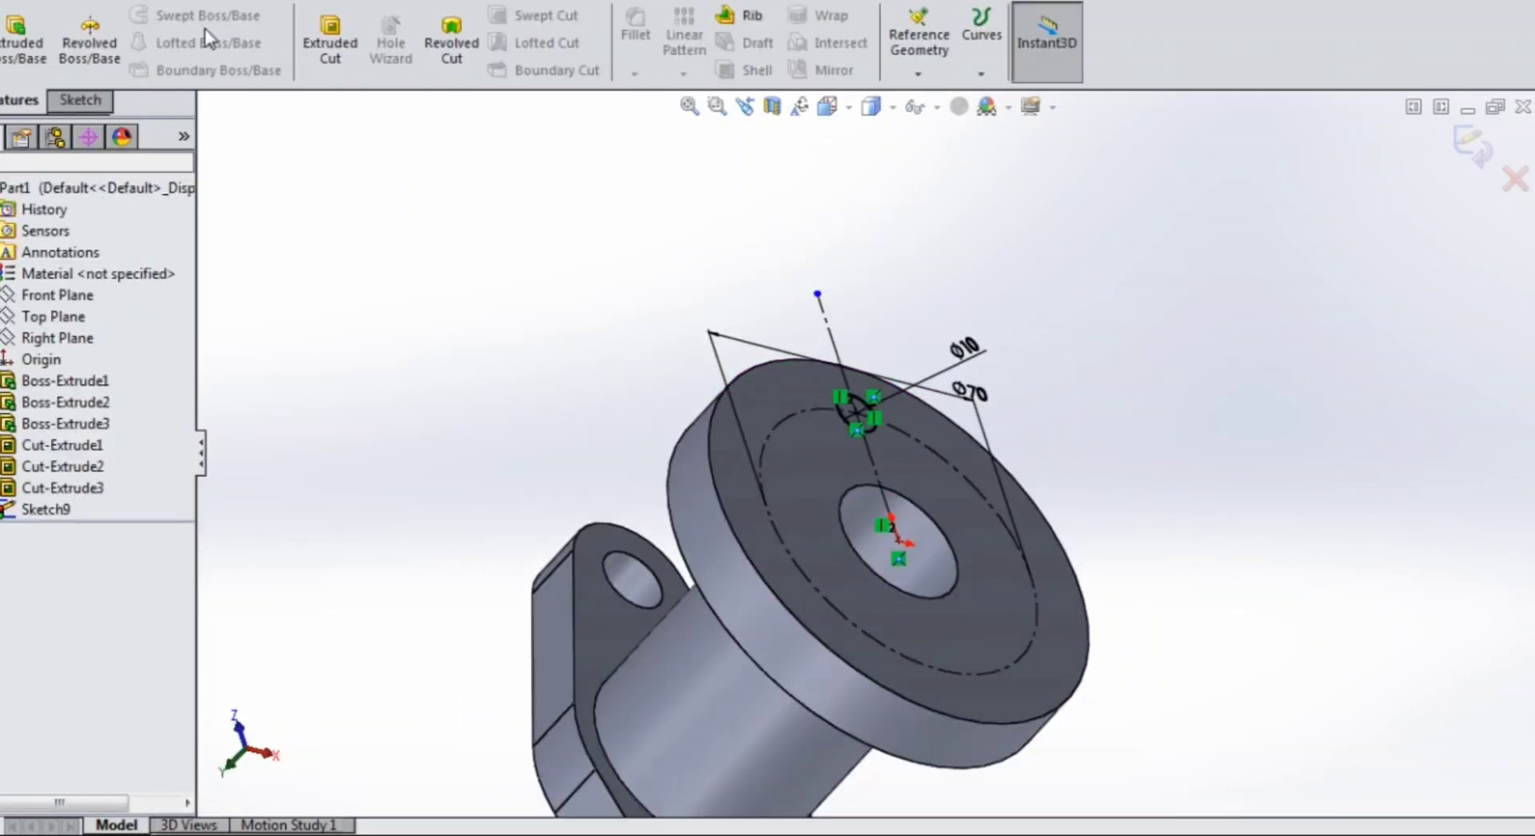
click(329, 44)
click(80, 342)
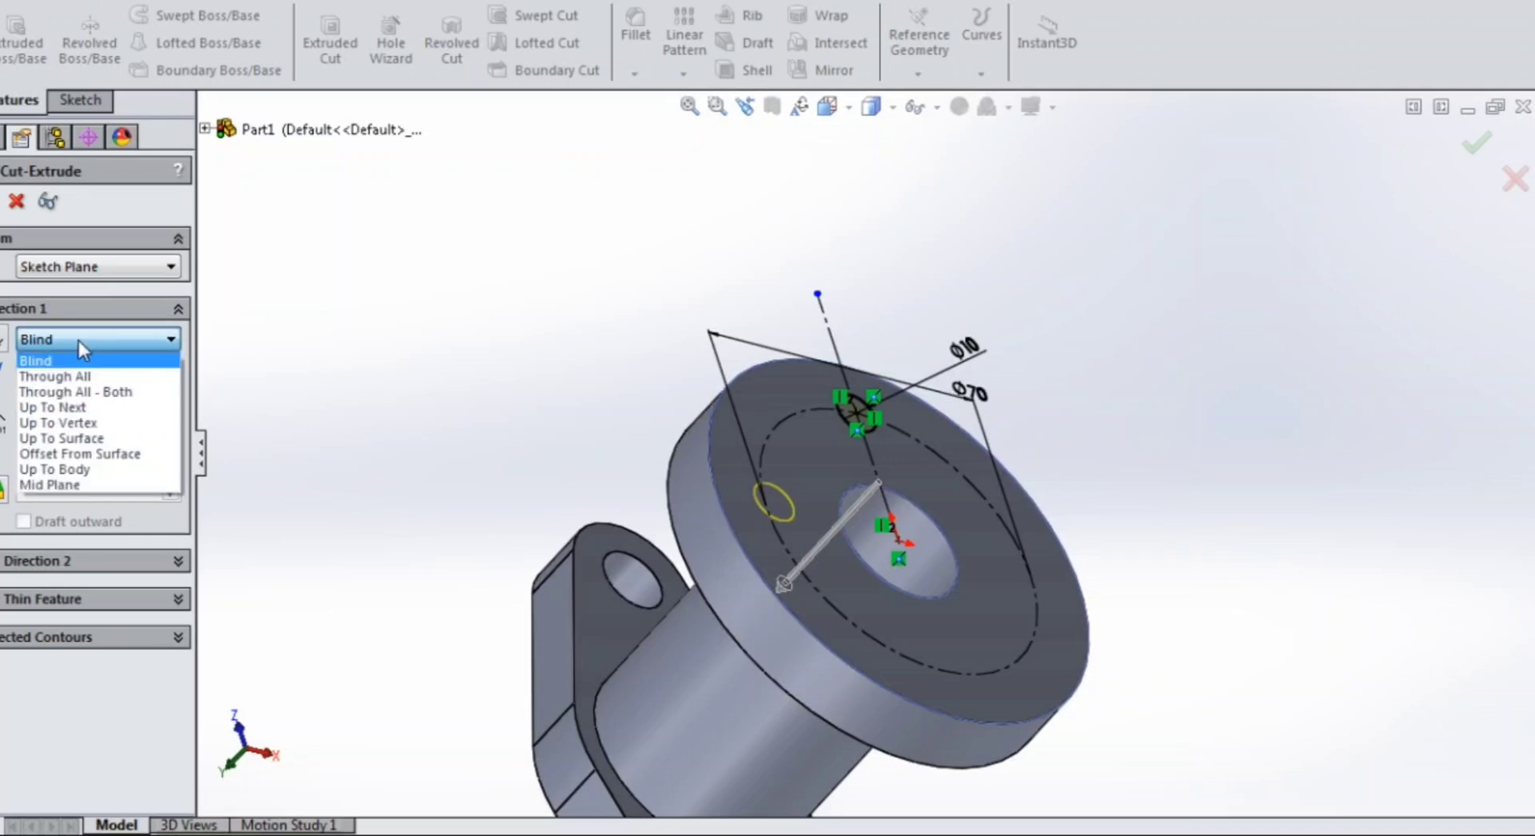
click(60, 405)
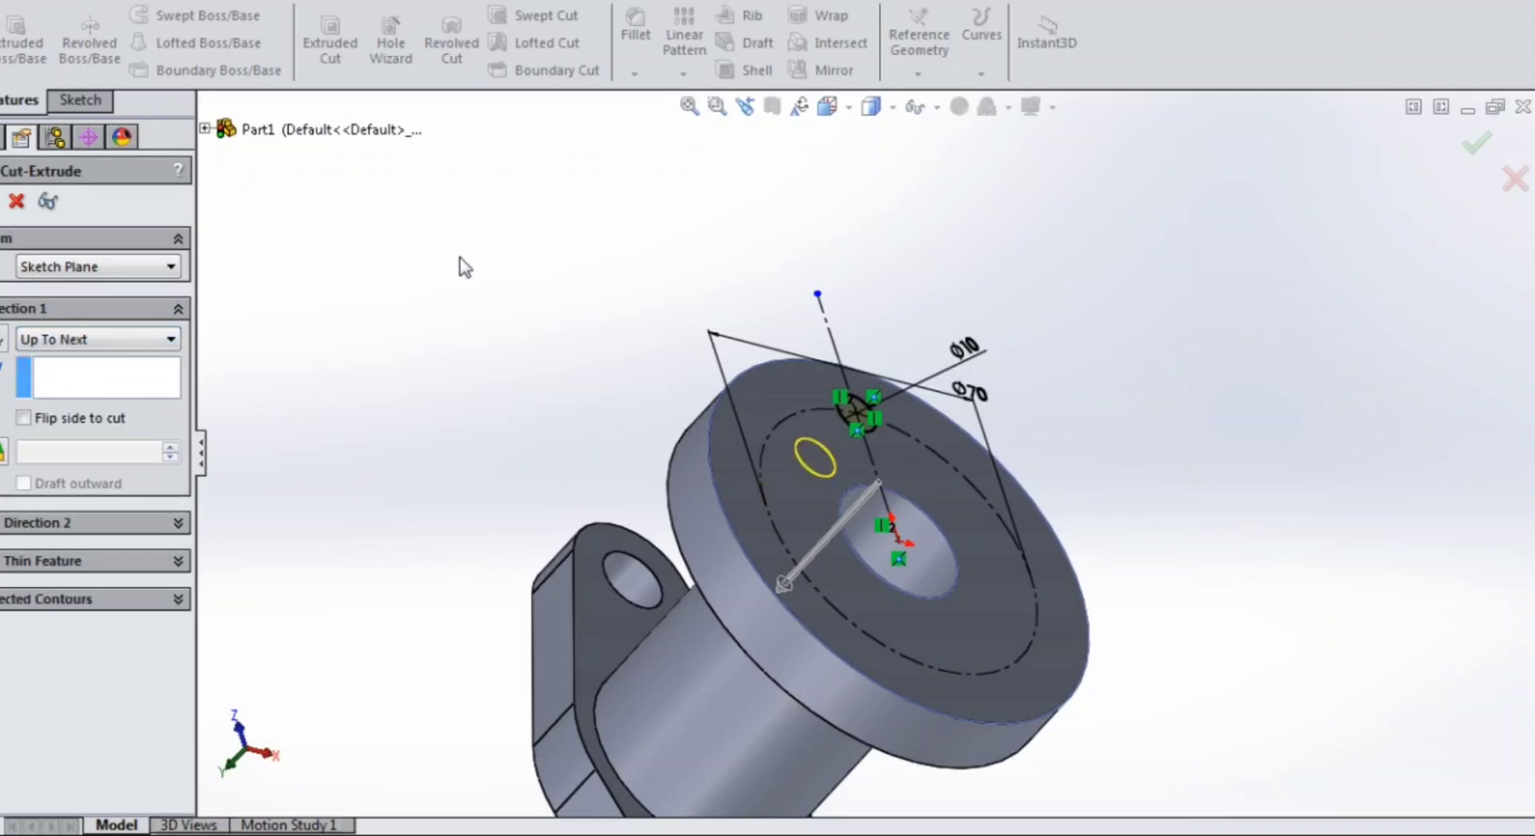
key(Return)
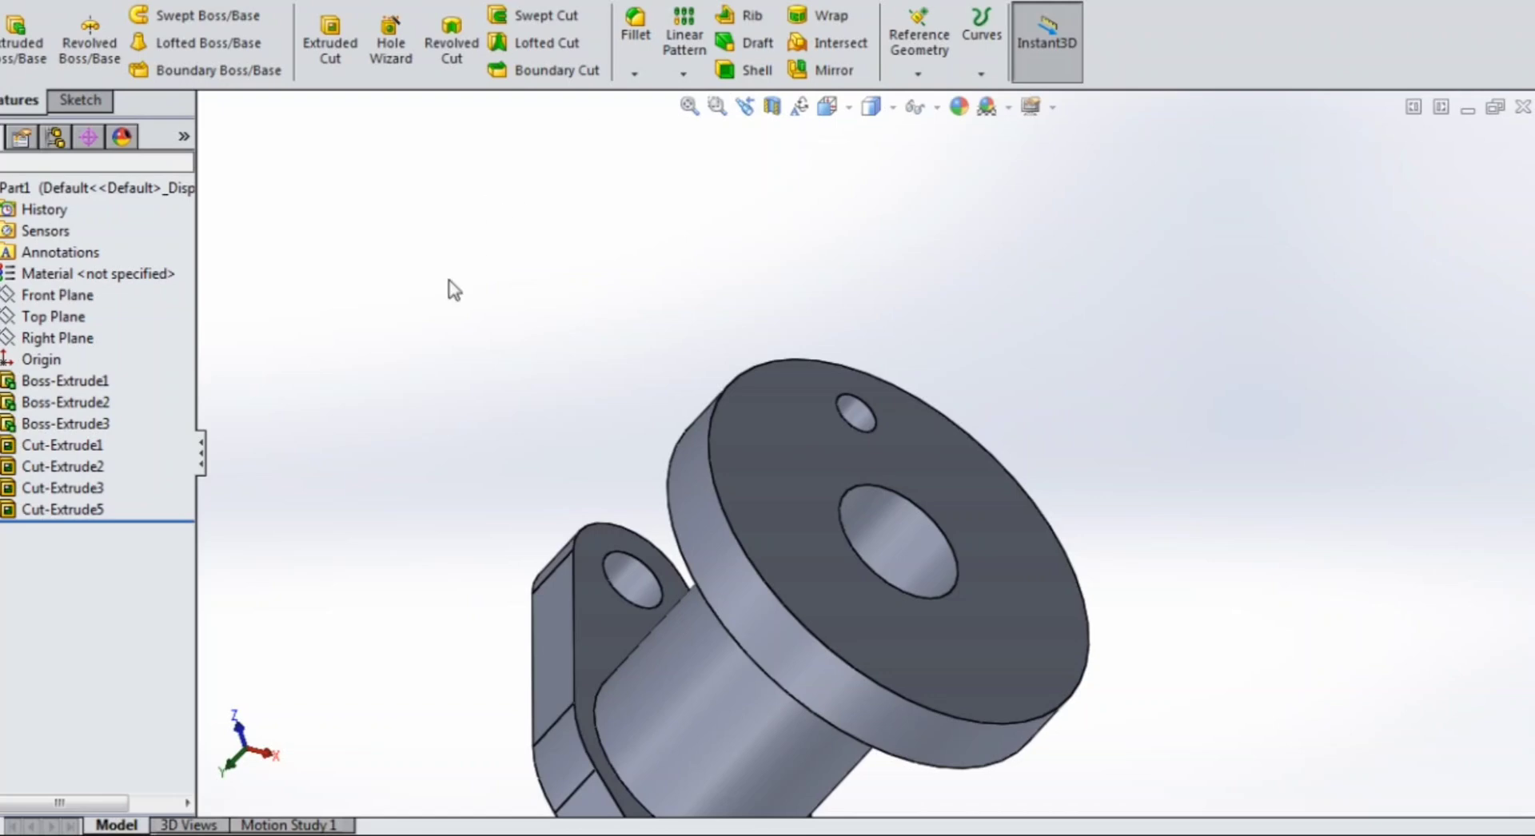
Circular-pattern the 10 mm hole around the boss's cylindrical face with 6 equally spaced instances over 360 degrees.
click(685, 73)
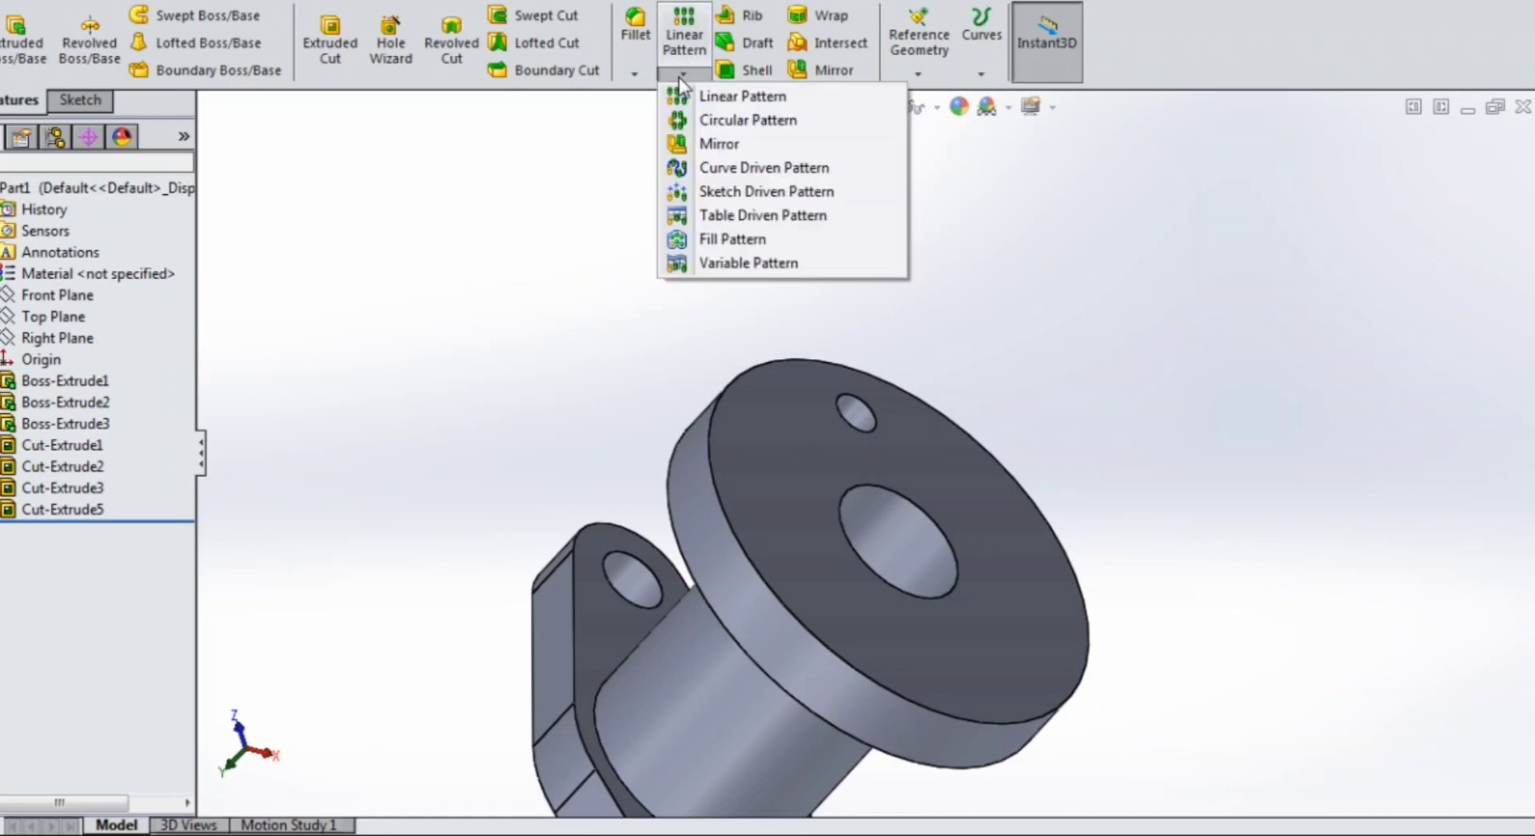
click(747, 120)
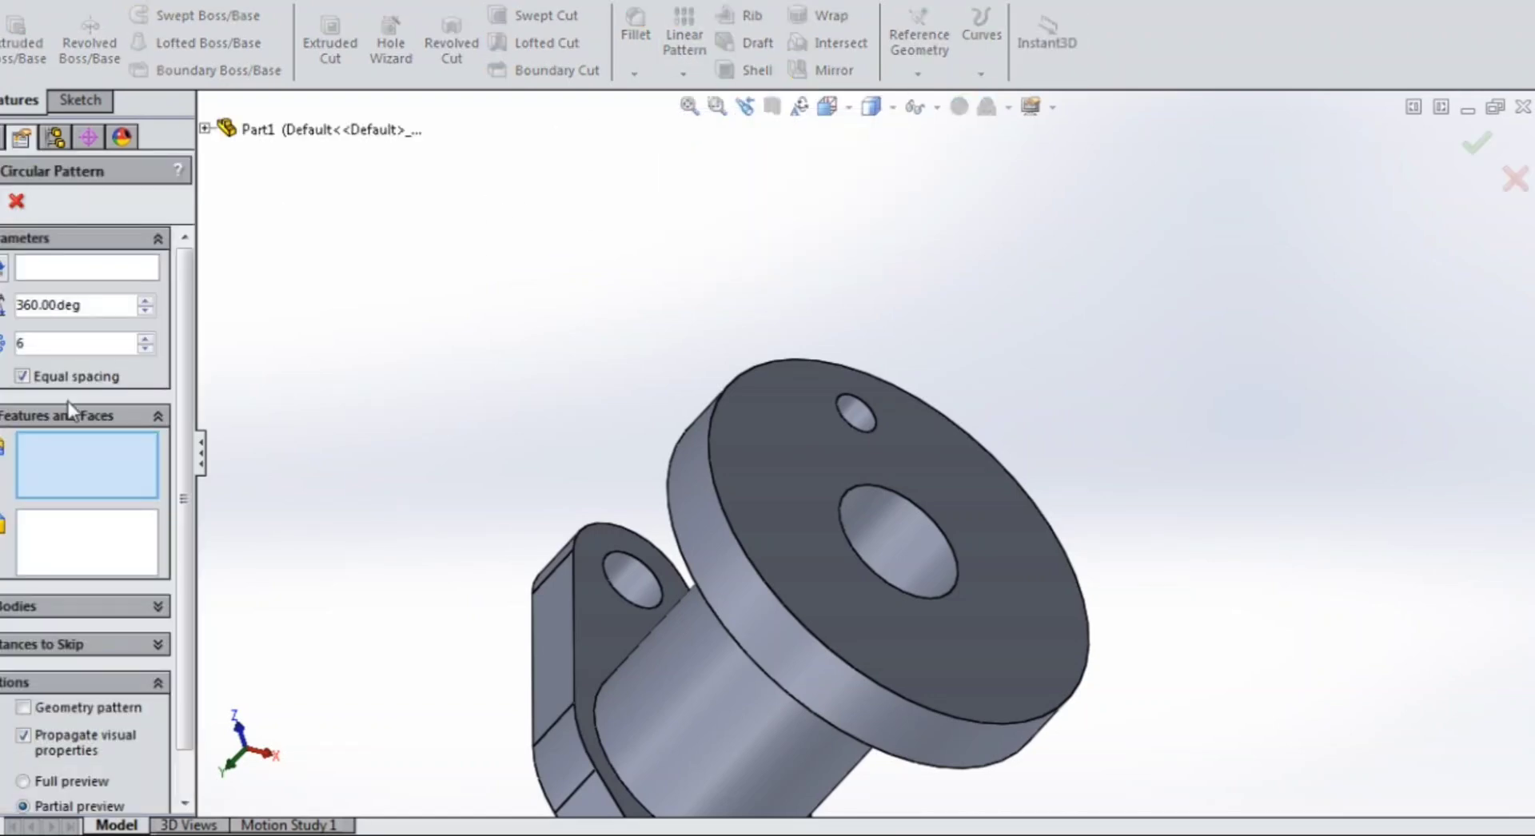
click(70, 269)
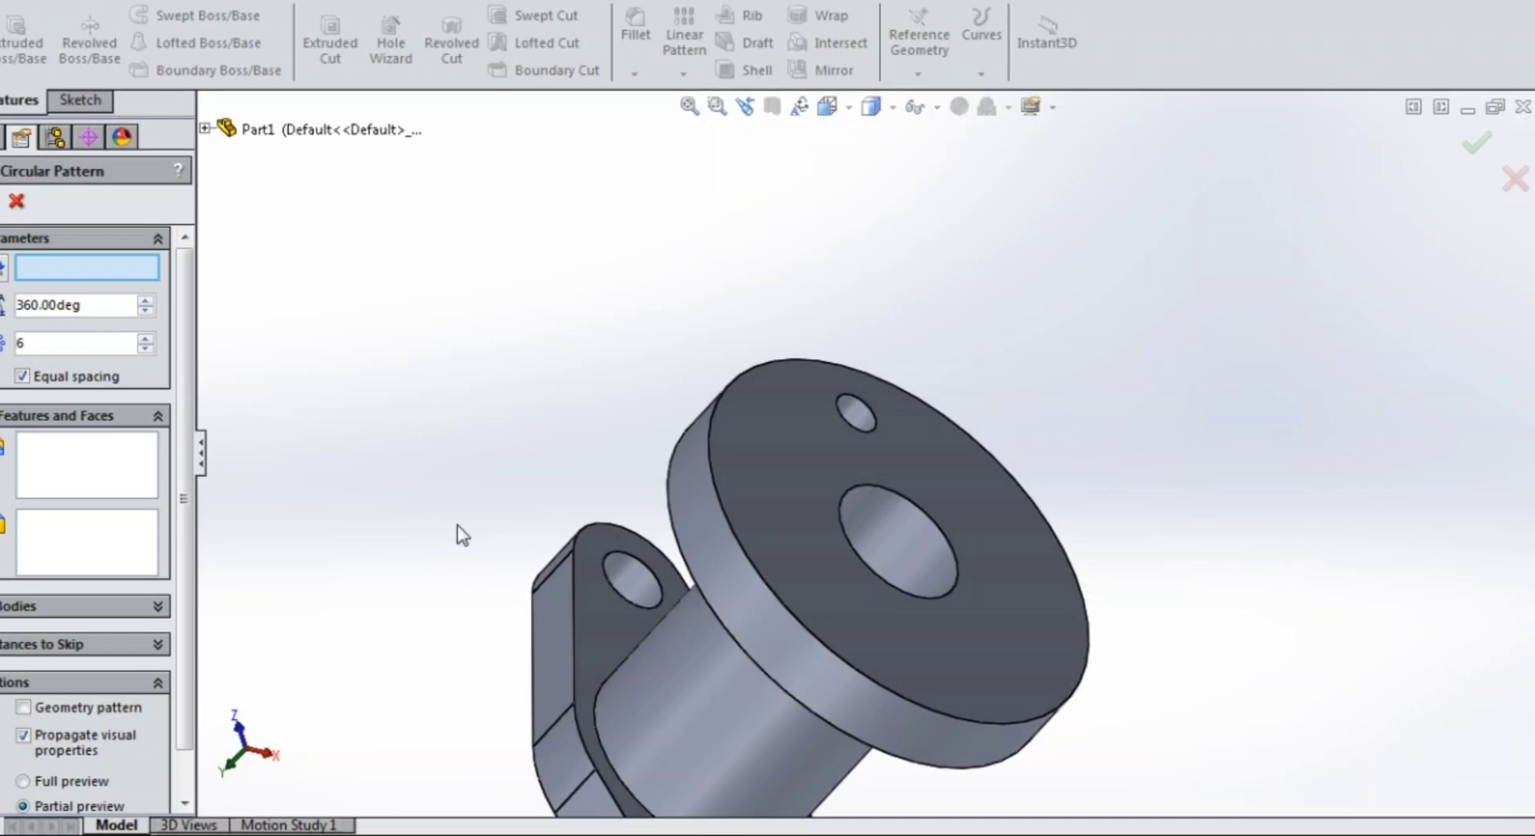
click(755, 717)
click(58, 460)
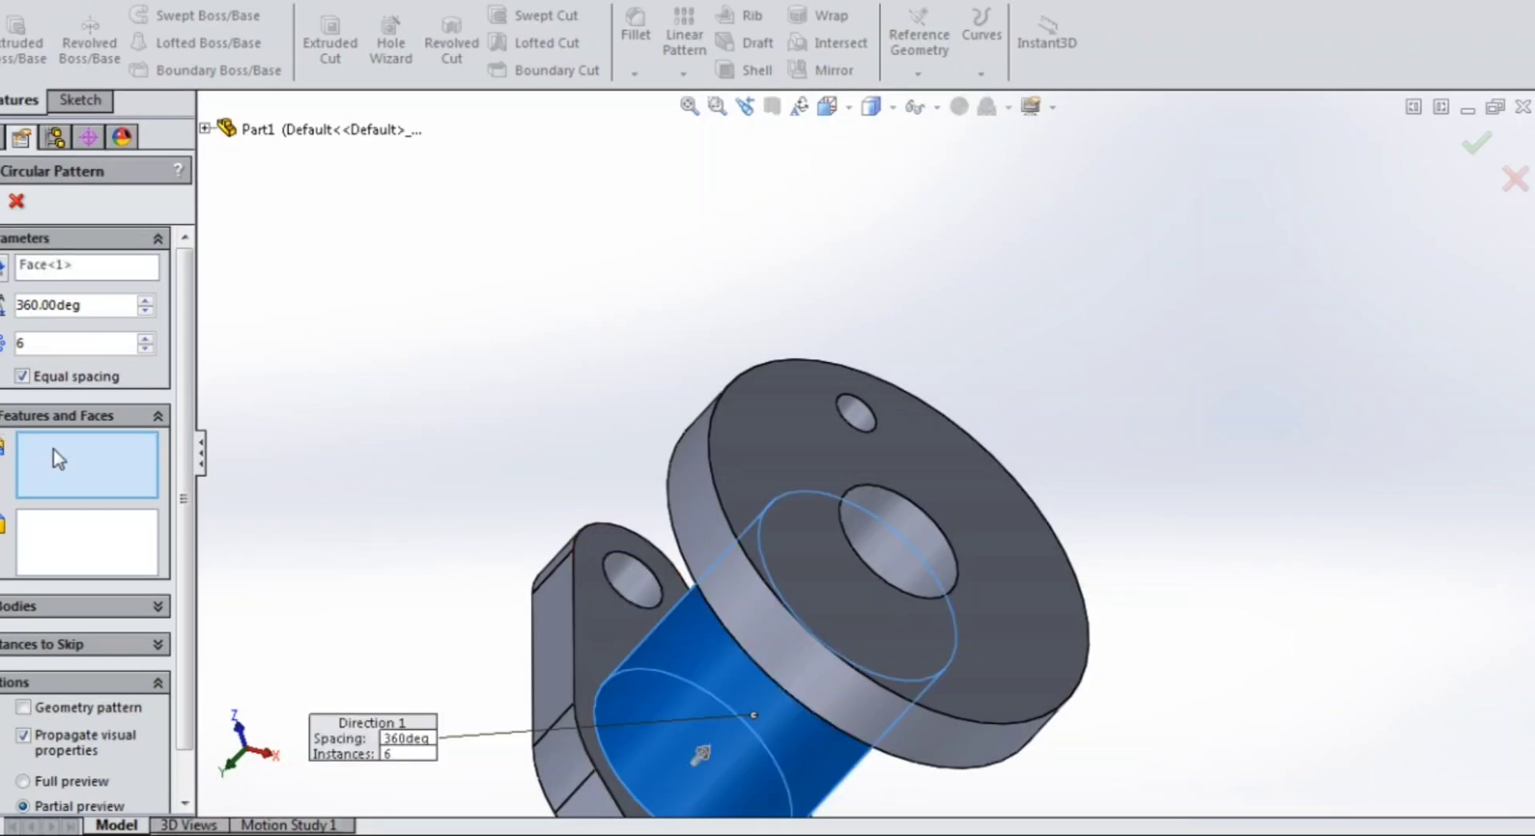
scroll(899, 436, down, 2)
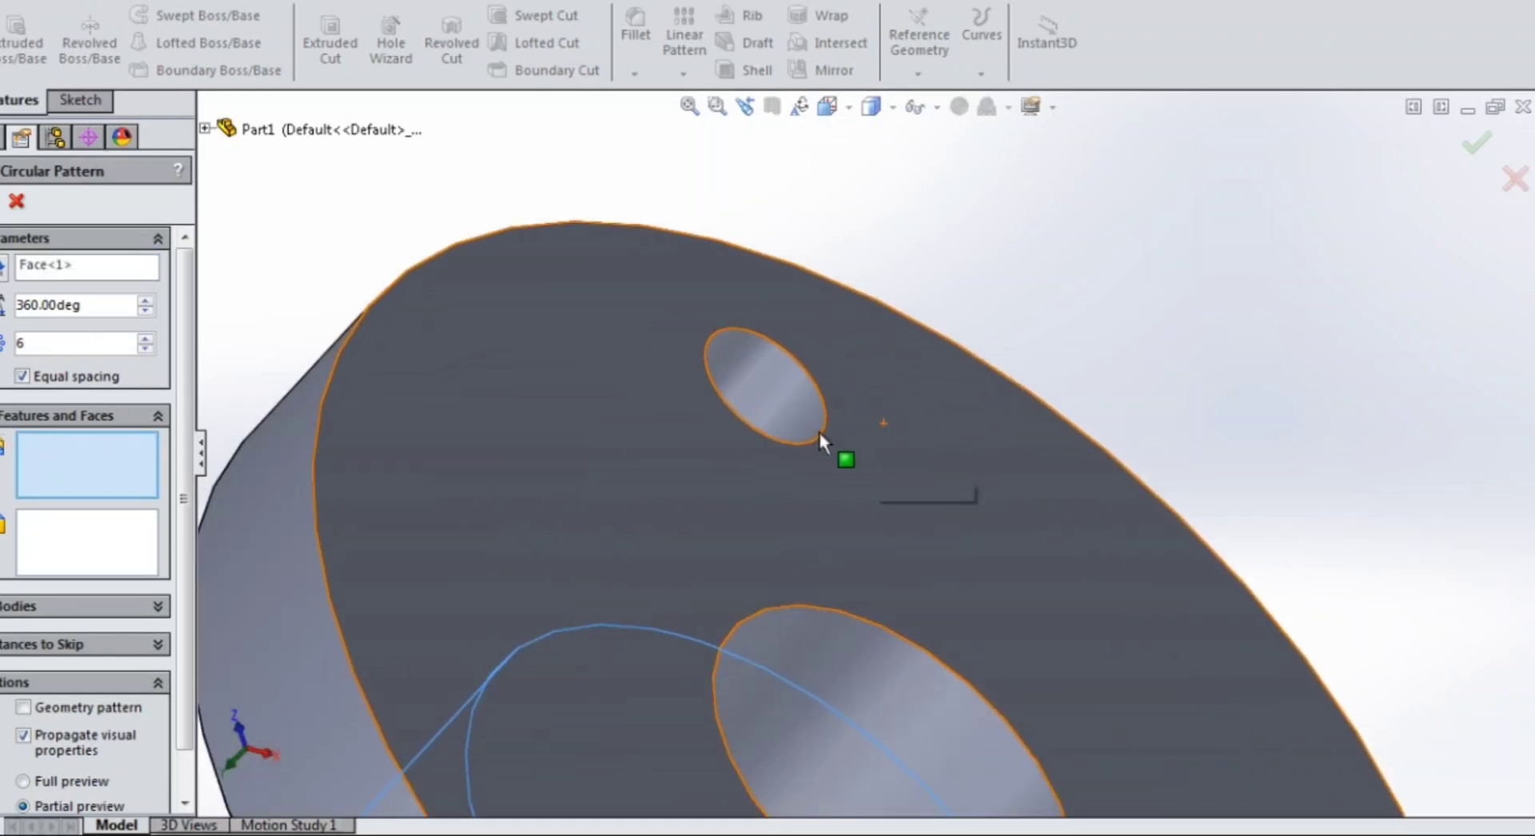
click(769, 414)
scroll(764, 404, up, 5)
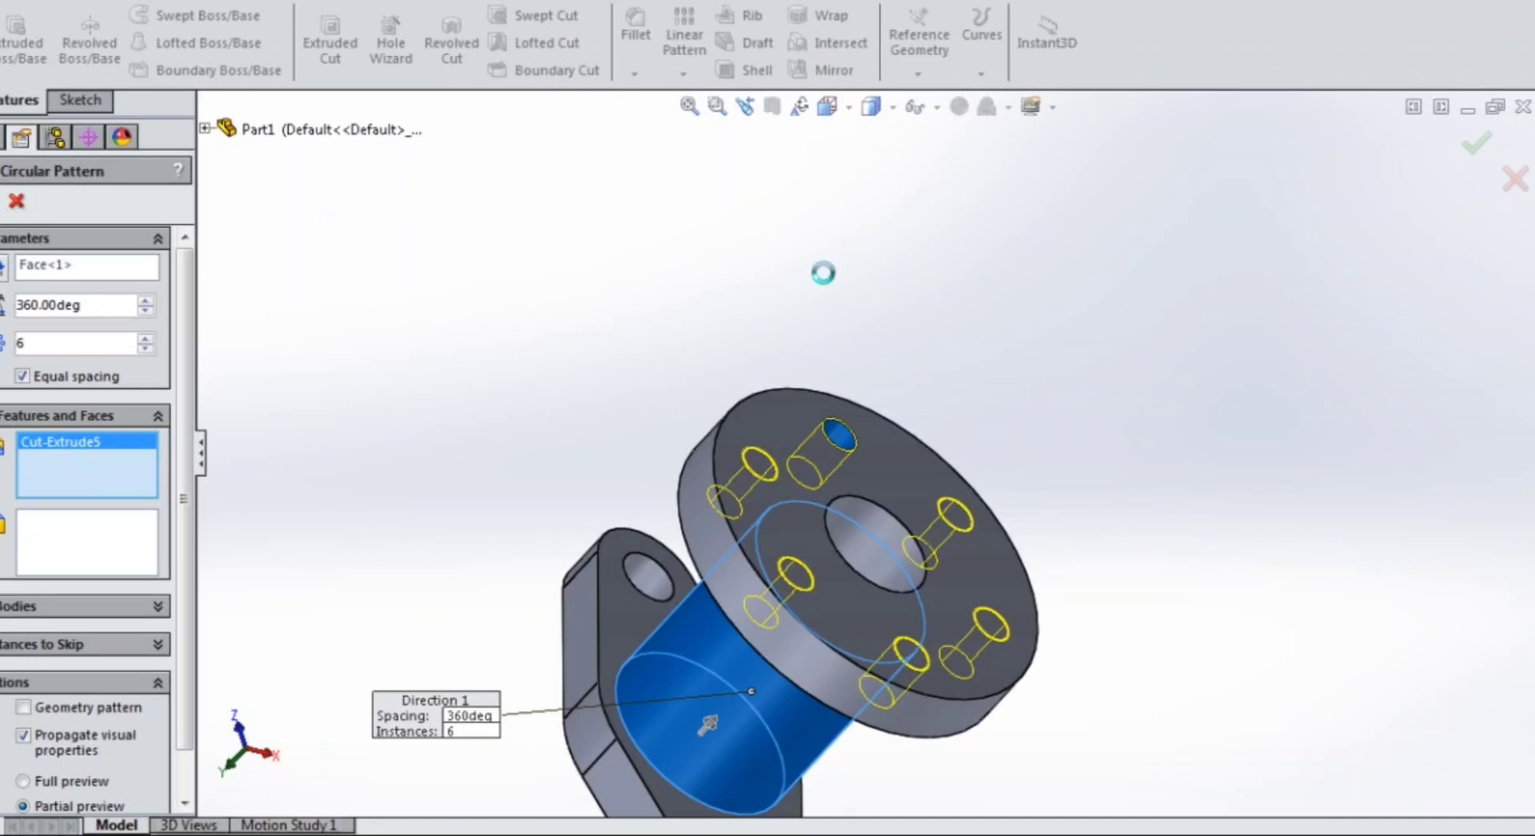
Section the coupling on the Front, Top and finally Right Plane, and examine the counterbored bore and flange holes.
scroll(883, 462, up, 3)
middle_drag(975, 486, 909, 541)
scroll(857, 586, down, 3)
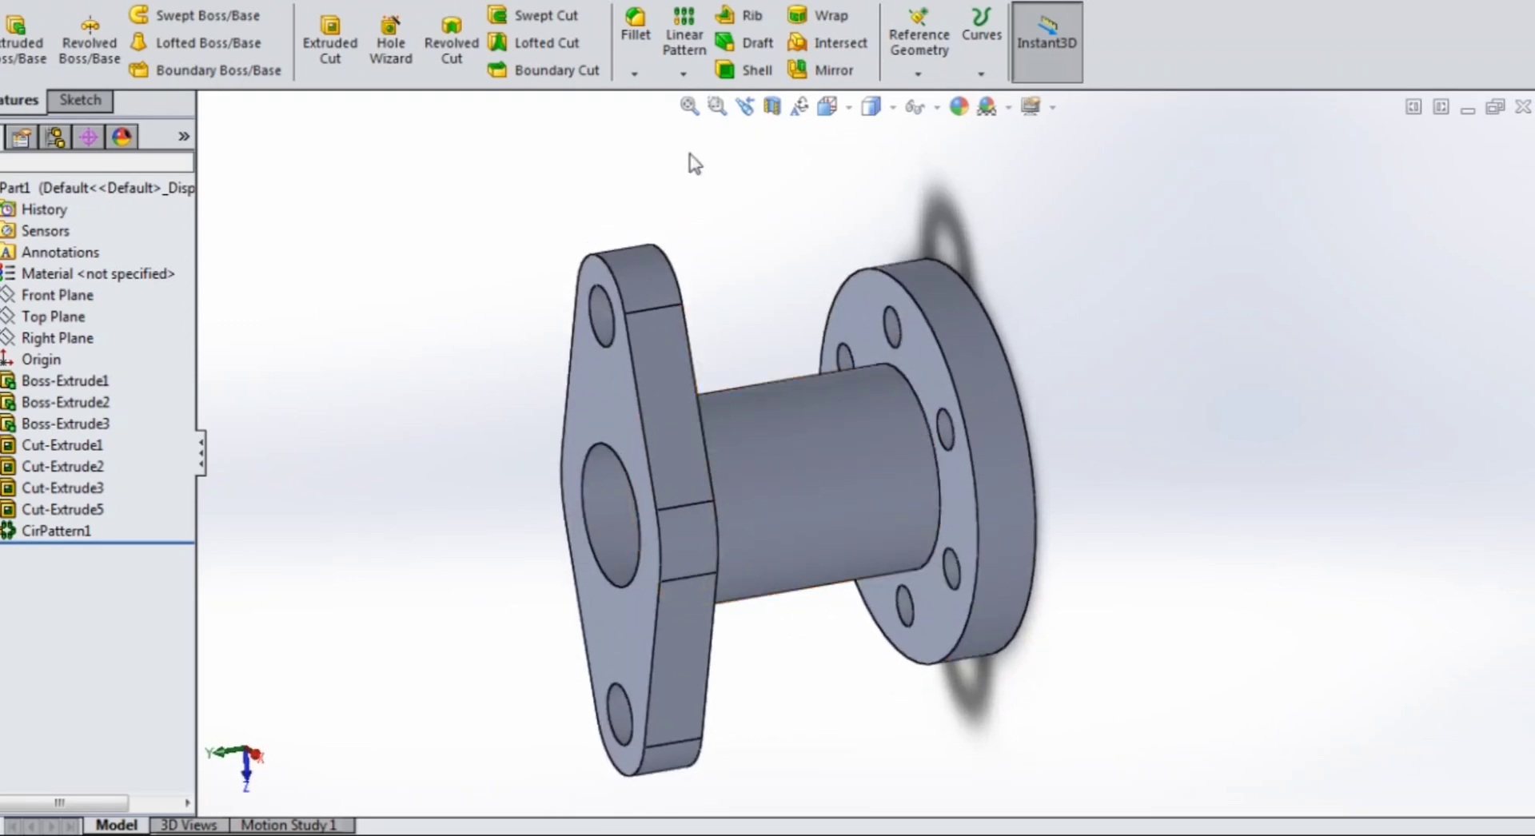
click(773, 107)
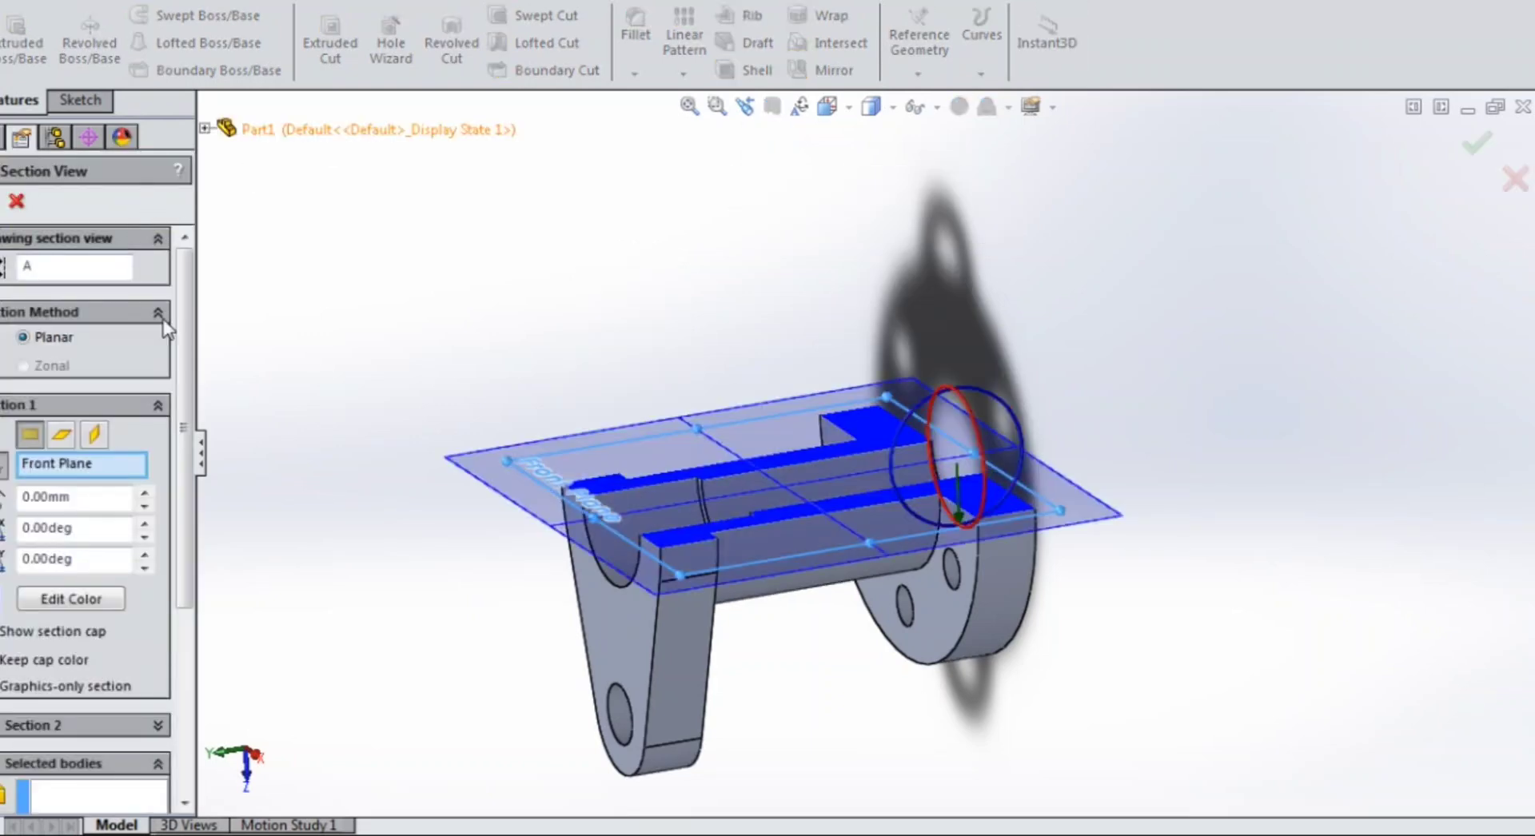
click(61, 440)
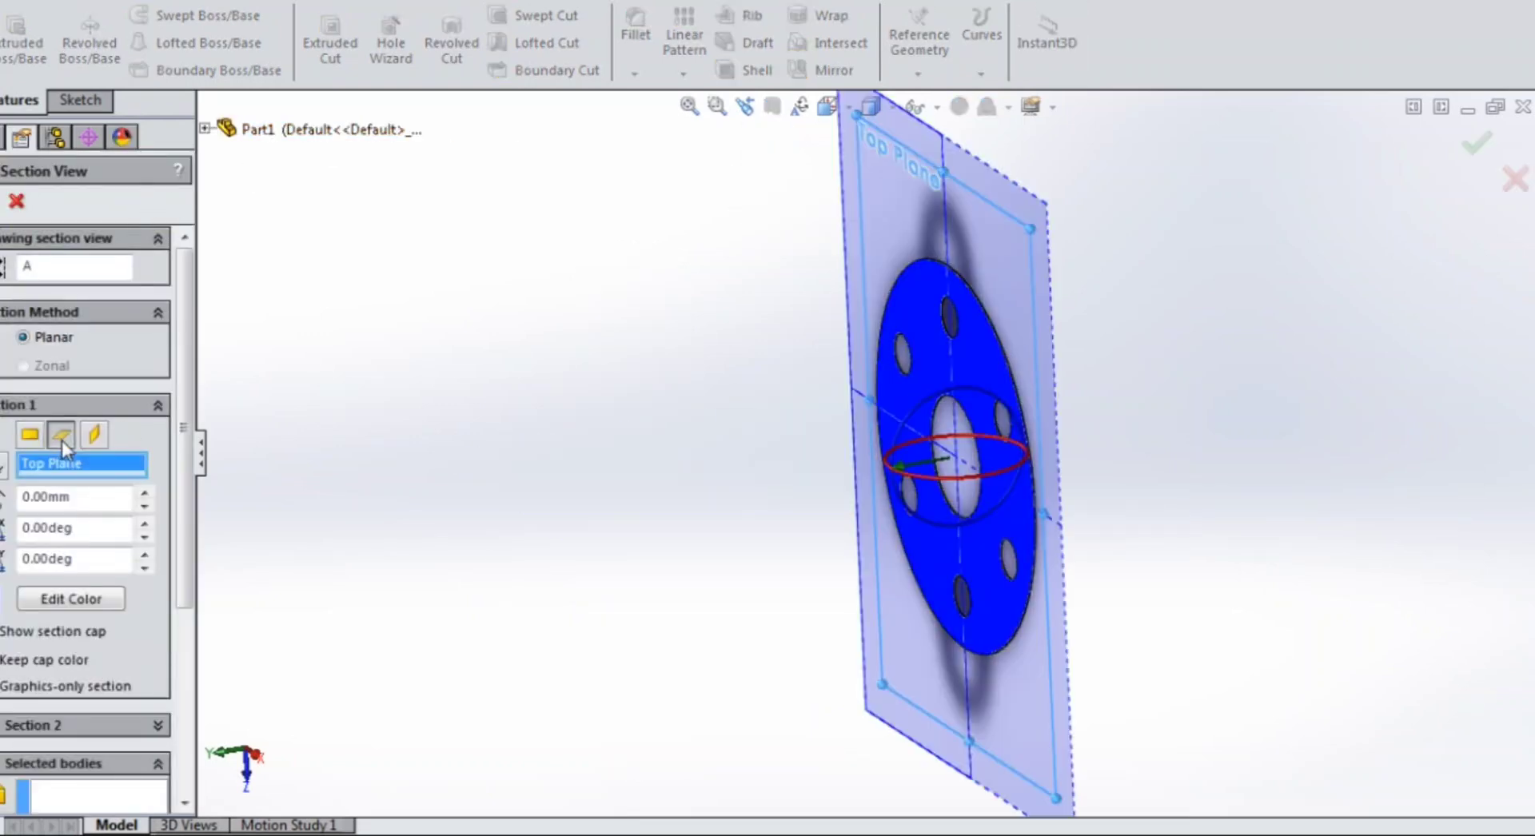
click(94, 436)
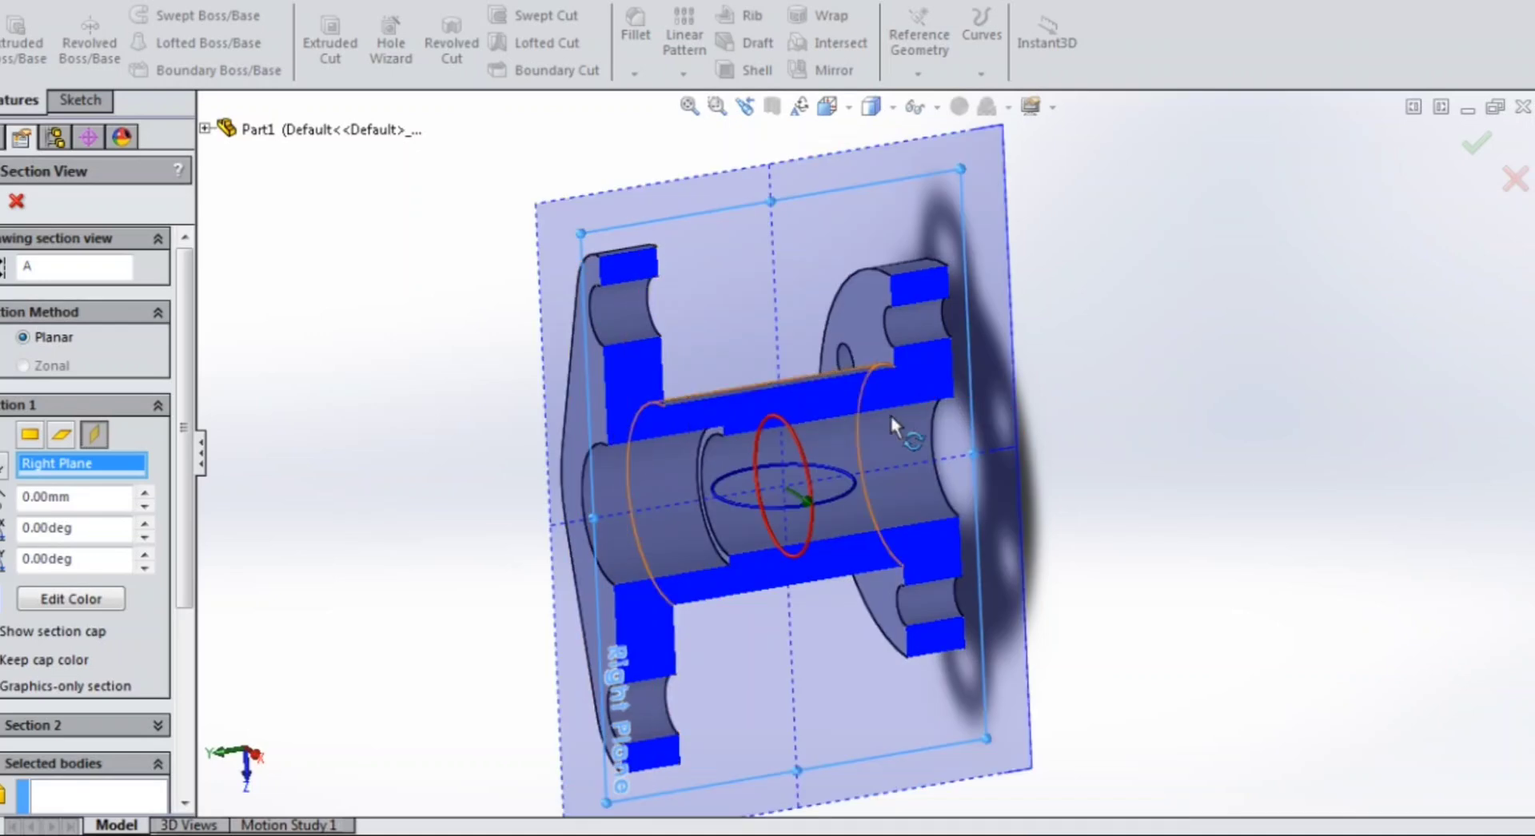
middle_drag(1348, 397, 1316, 442)
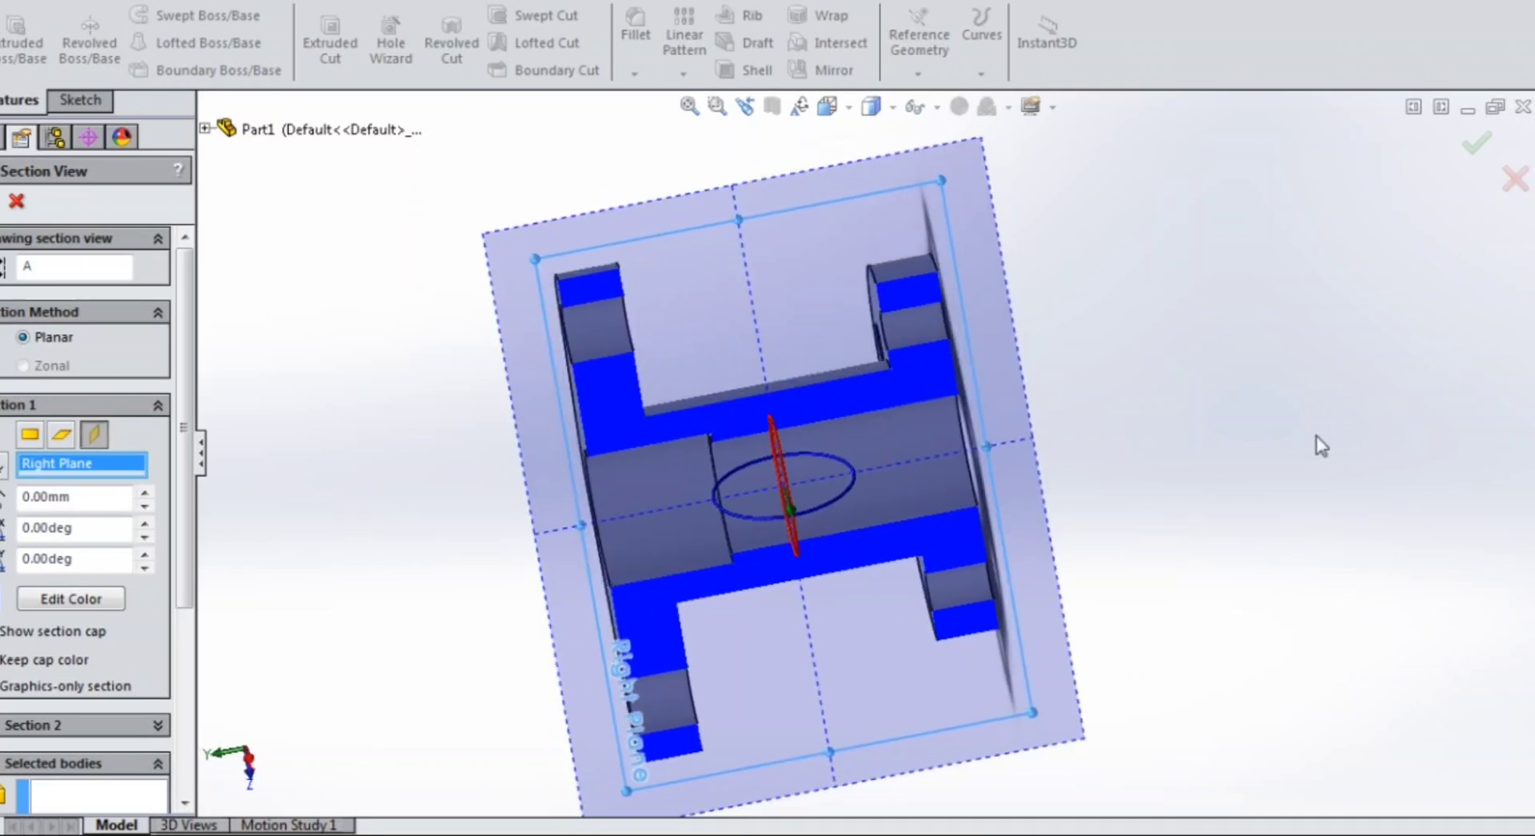
middle_drag(920, 492, 927, 519)
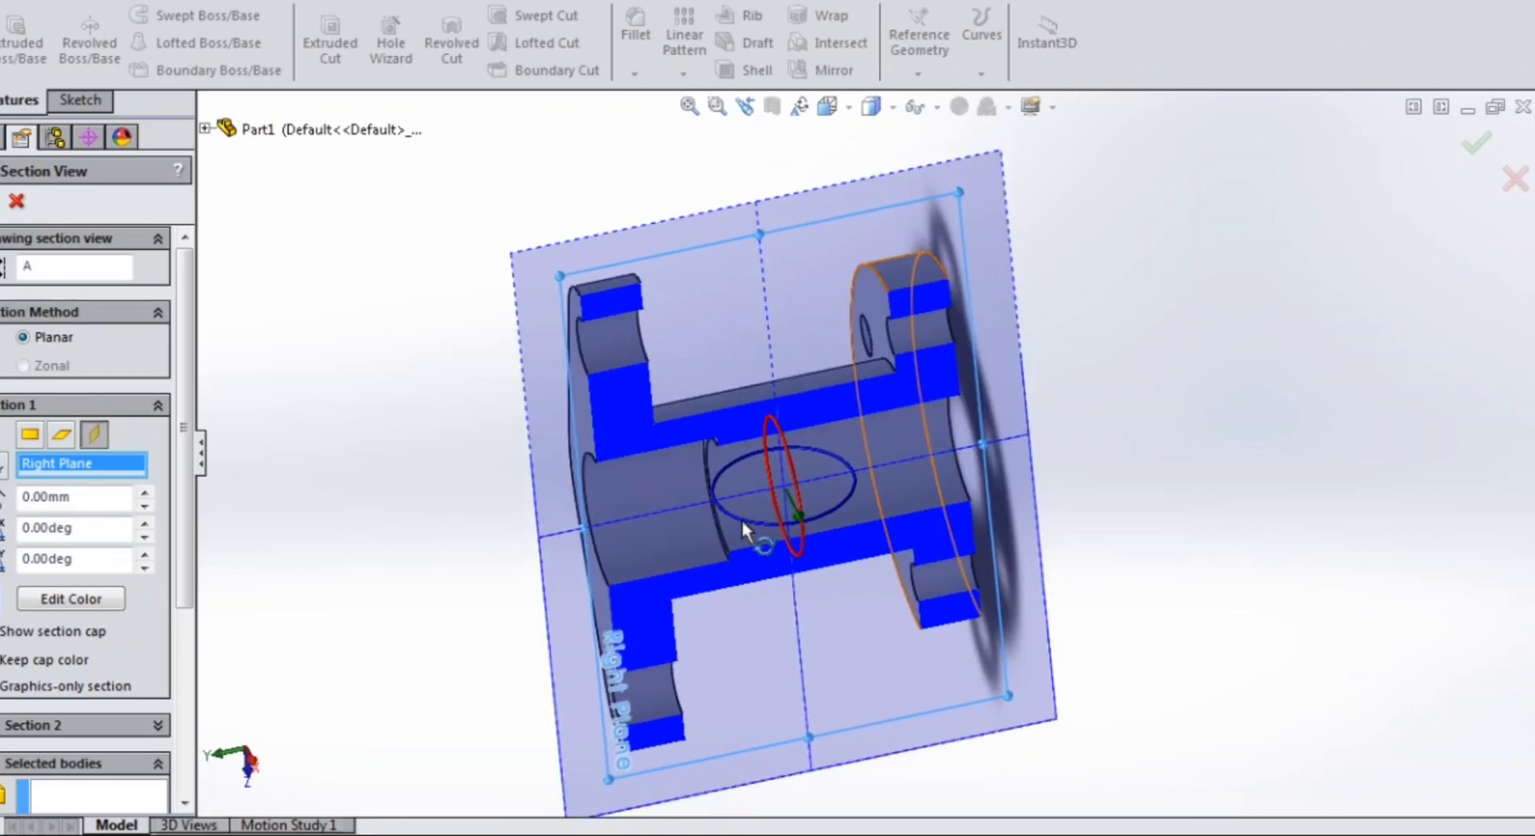